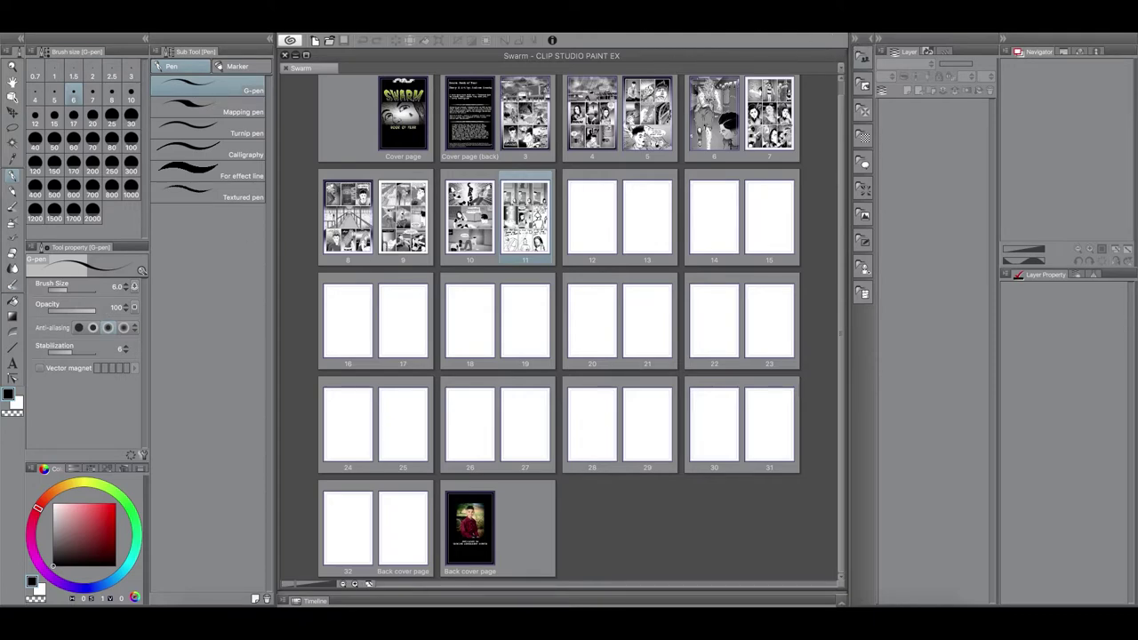
- Minimize the comic project window, open Swarm Book of Fear.epub from the desktop, and enlarge the reader window
{"action": "left_click", "coordinate": [295, 55]}
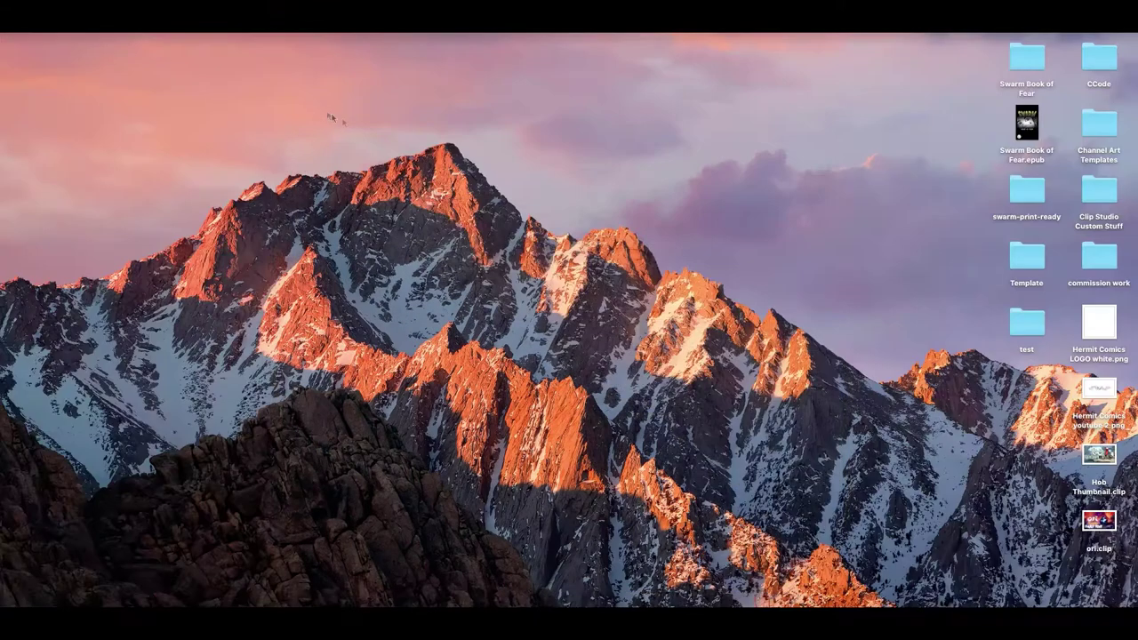
{"action": "double_click", "coordinate": [1027, 123]}
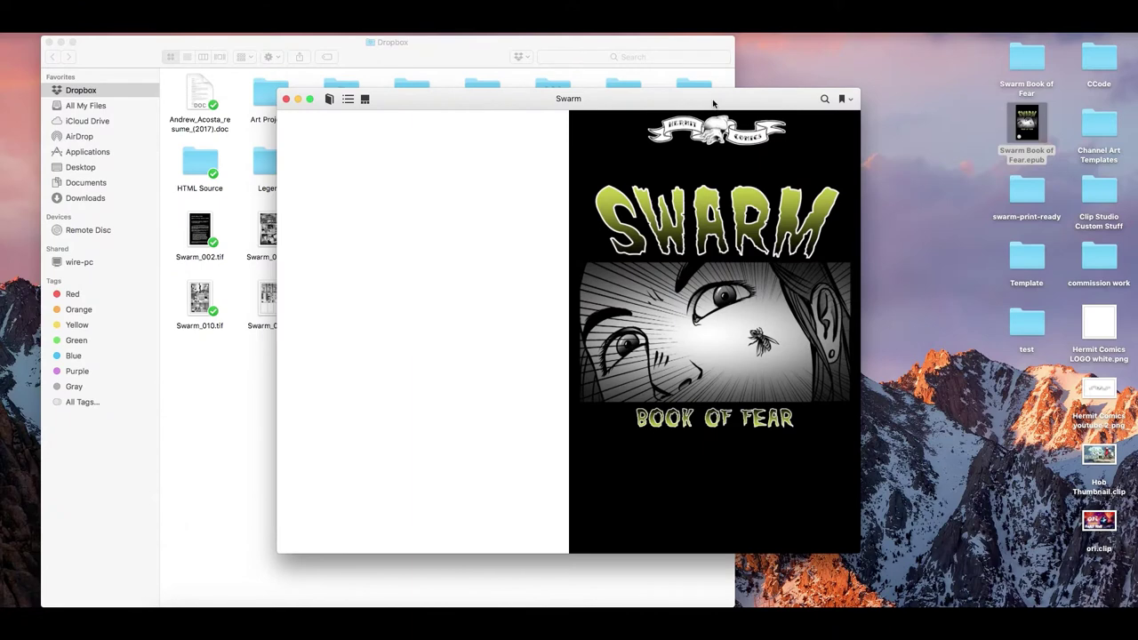
{"action": "double_click", "coordinate": [713, 104]}
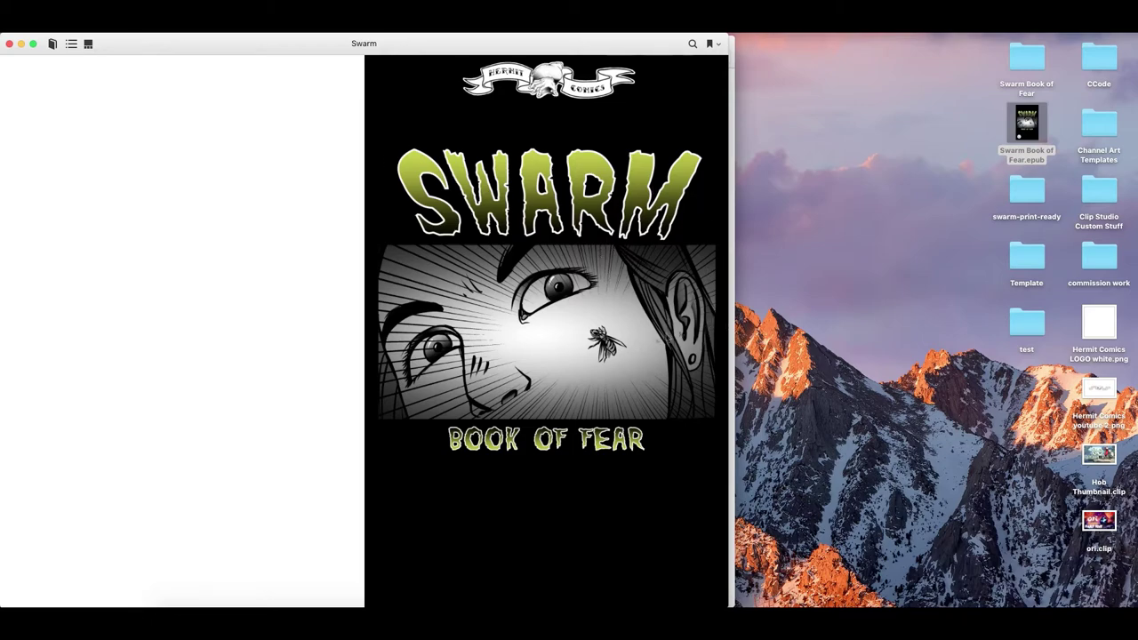
- Page through the Swarm e-book from the cover to the spread with the unfinished panels
{"action": "left_click", "coordinate": [718, 331]}
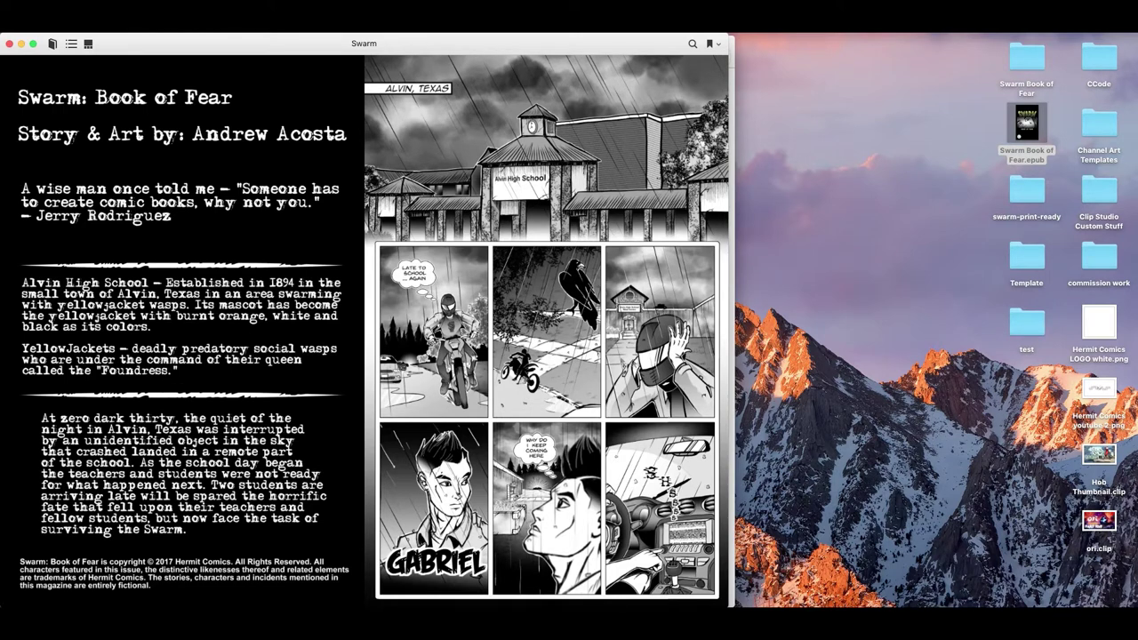
{"action": "mouse_move", "coordinate": [716, 330]}
{"action": "left_click", "coordinate": [716, 330]}
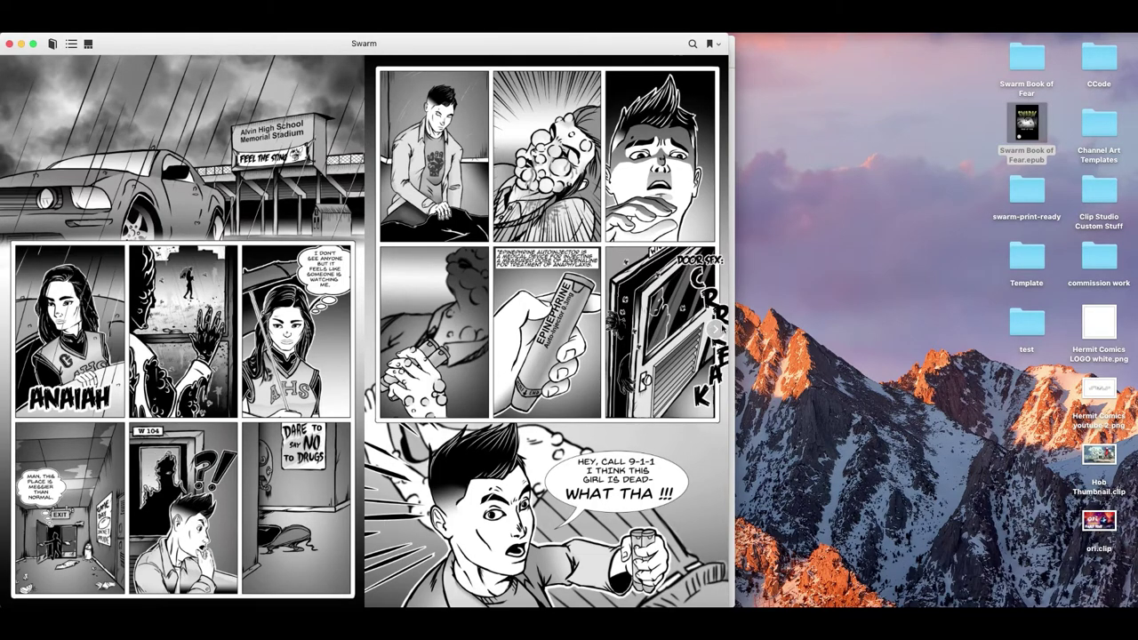
{"action": "left_click", "coordinate": [719, 325]}
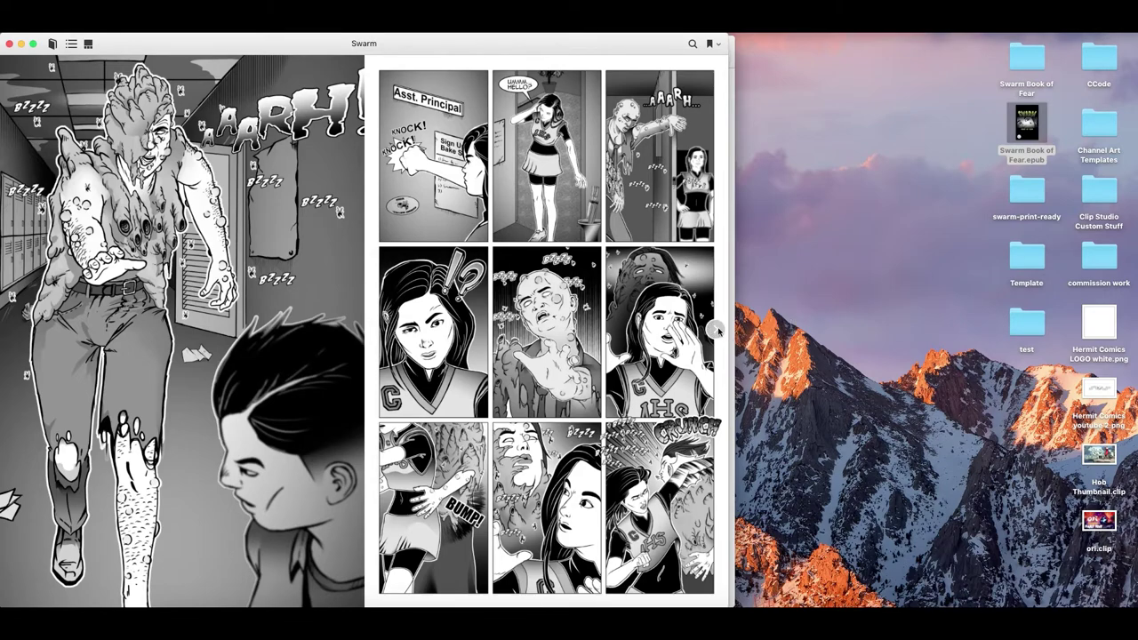
{"action": "left_click", "coordinate": [718, 329]}
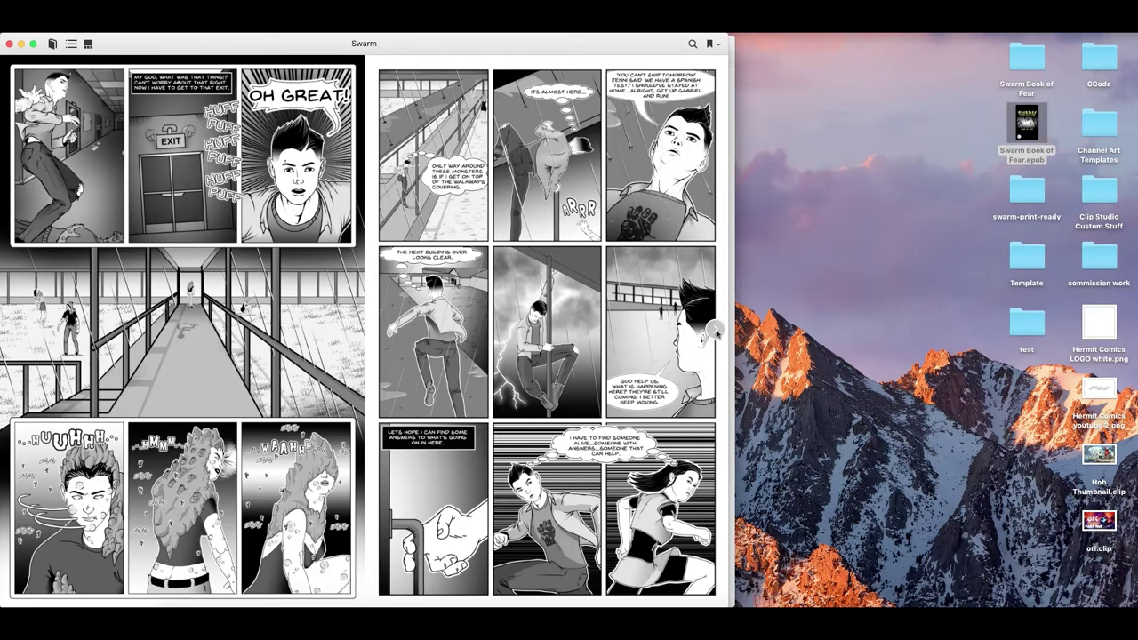
{"action": "left_click", "coordinate": [717, 330]}
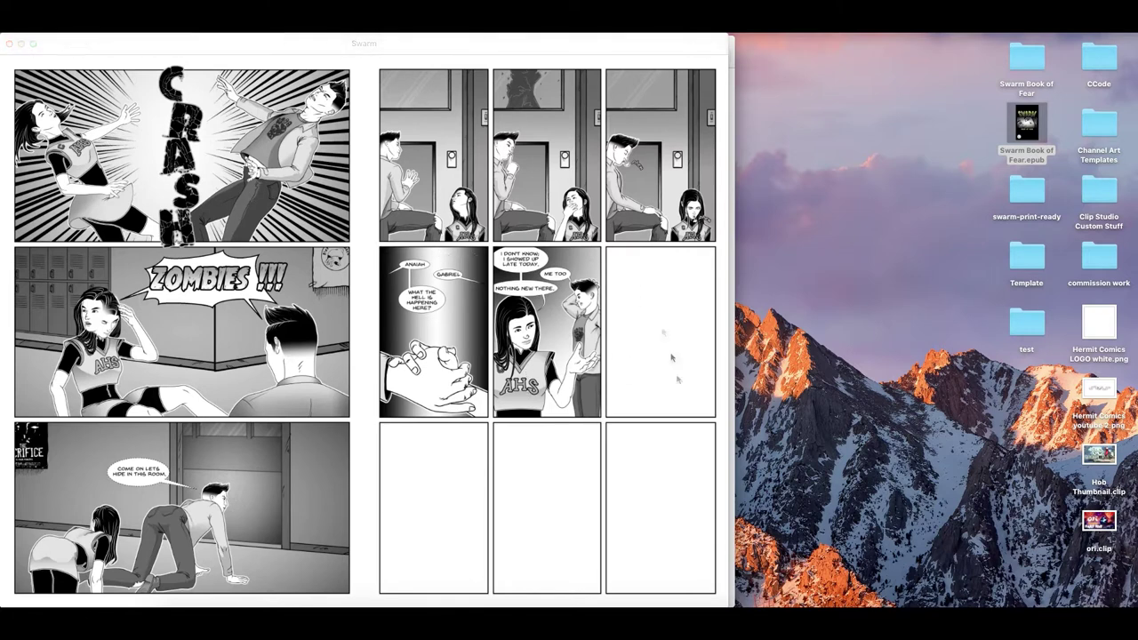
- Close the Swarm book, the iBooks library and the Dropbox folder window
{"action": "left_click", "coordinate": [7, 43]}
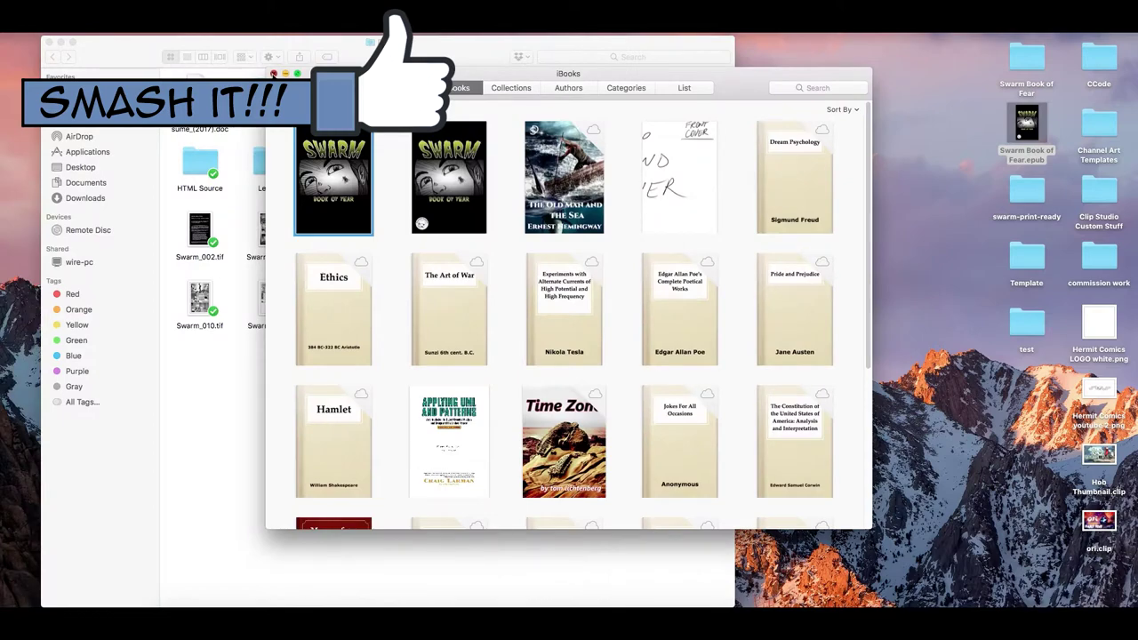
{"action": "left_click", "coordinate": [273, 73]}
{"action": "left_click", "coordinate": [49, 42]}
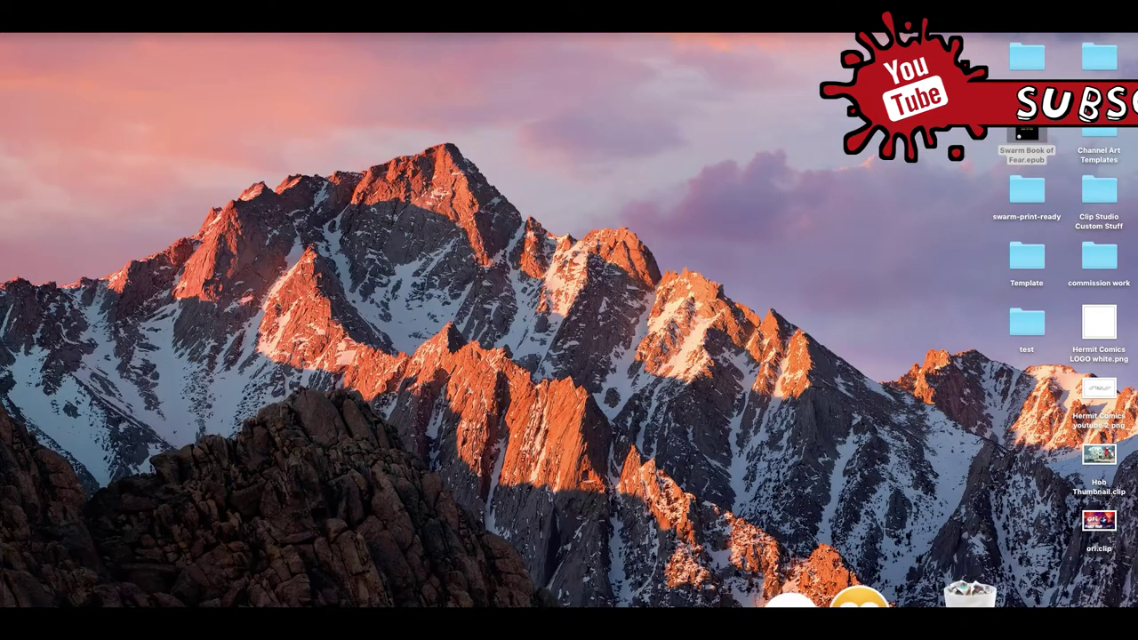
- Switch to Google Chrome and load the tapas.io/HermitComics profile page
{"action": "left_click", "coordinate": [794, 598]}
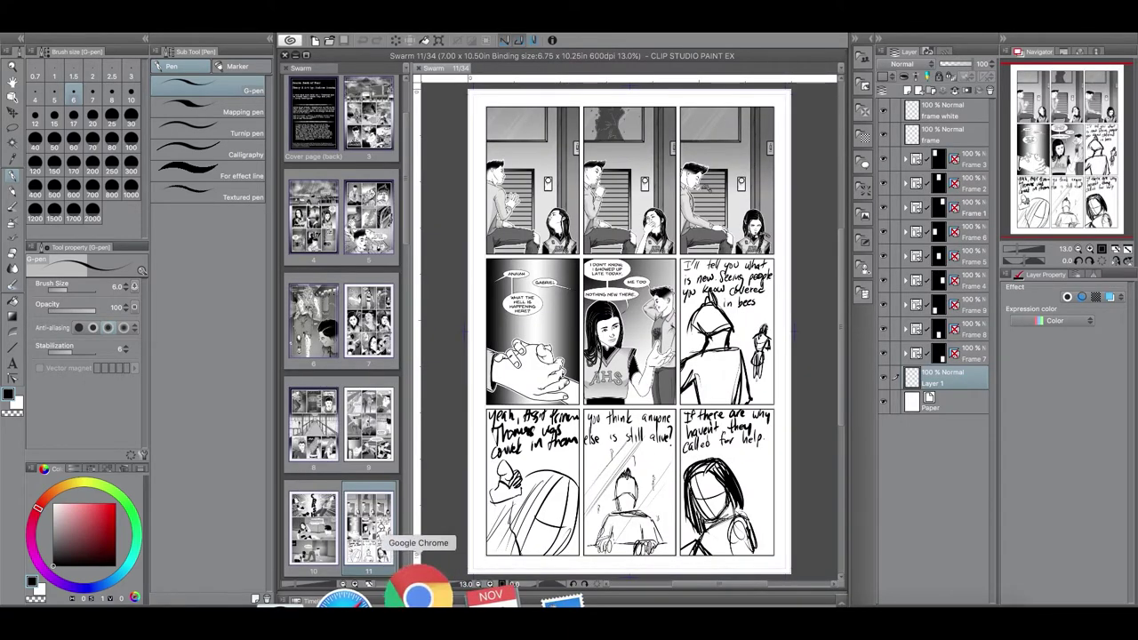
{"action": "key", "text": "Tab"}
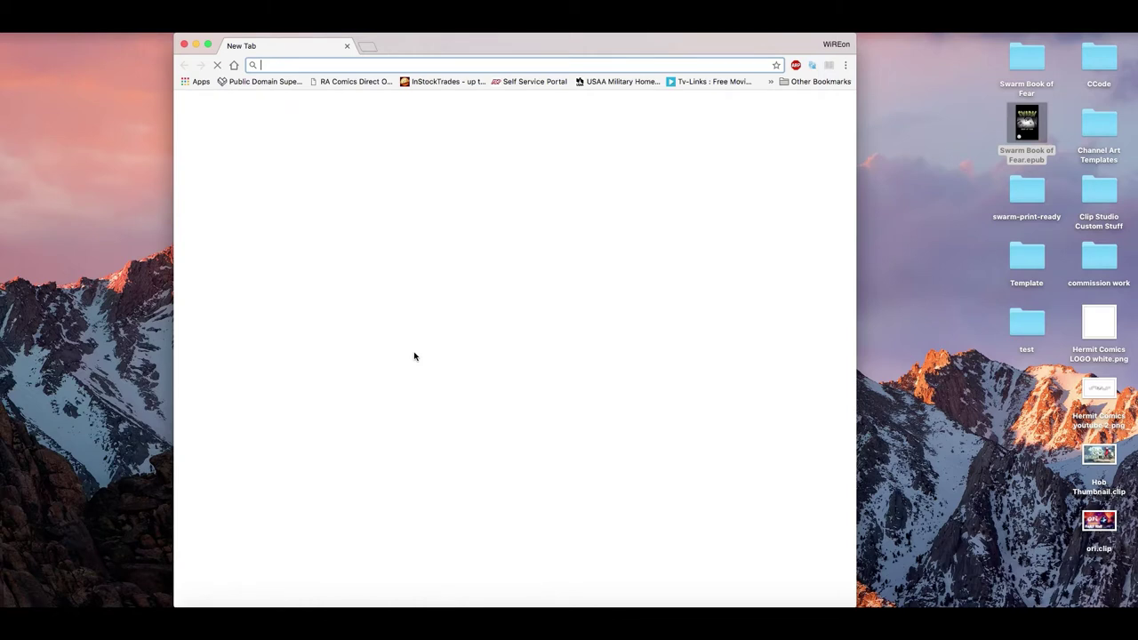
{"action": "type", "text": "tapas.io/"}
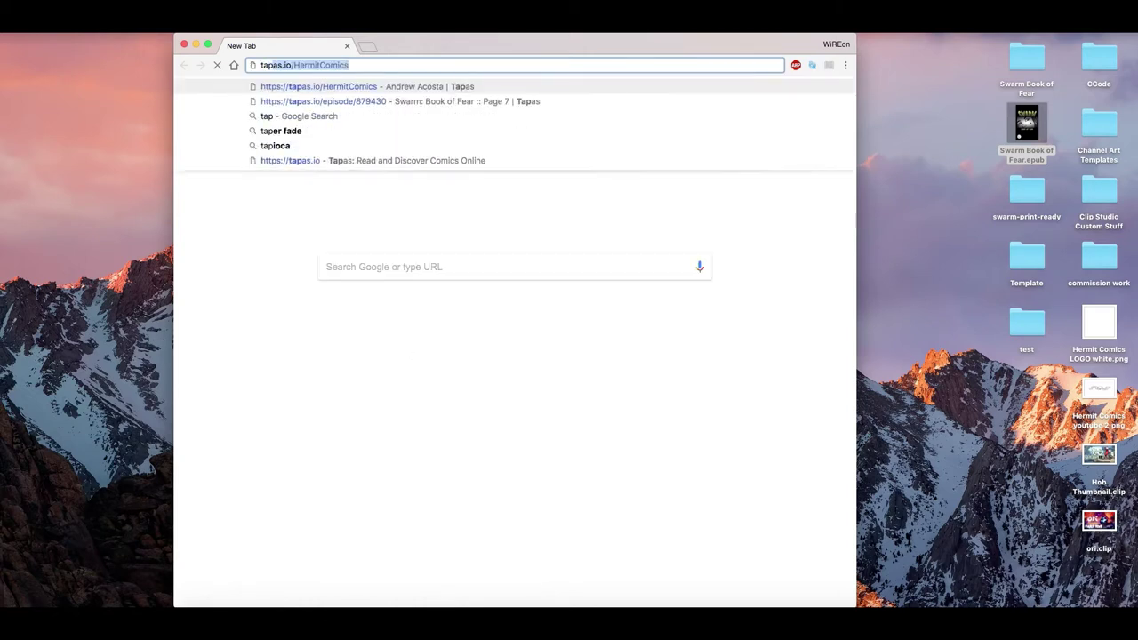
{"action": "key", "text": "Return"}
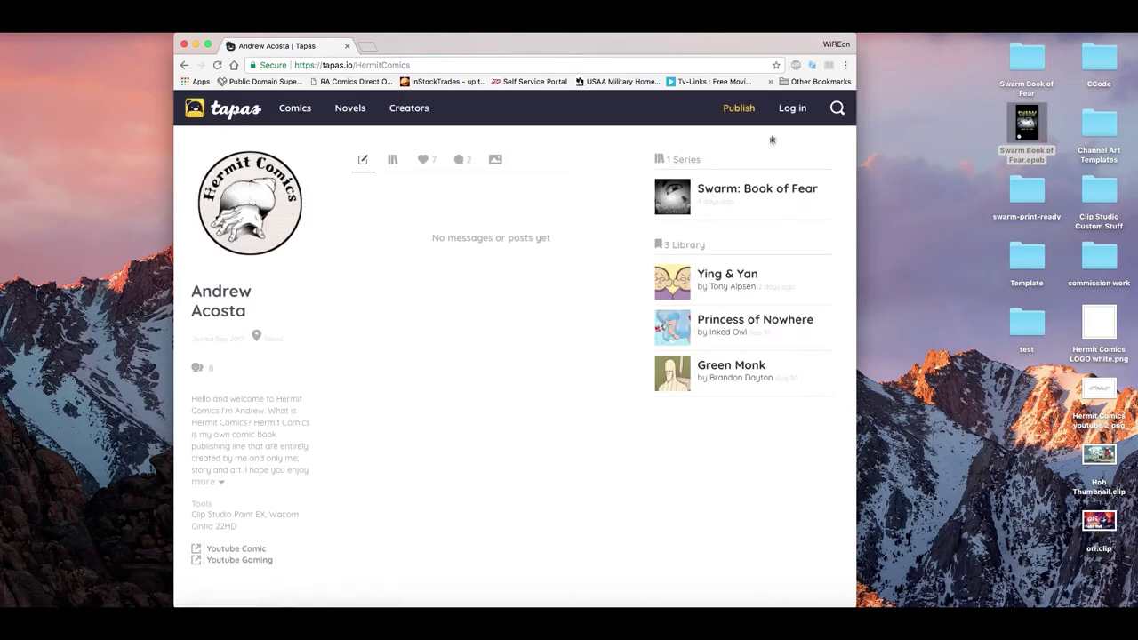
- Search Tapas for "swarm" and open the Swarm: Book of Fear series
{"action": "left_click", "coordinate": [836, 109]}
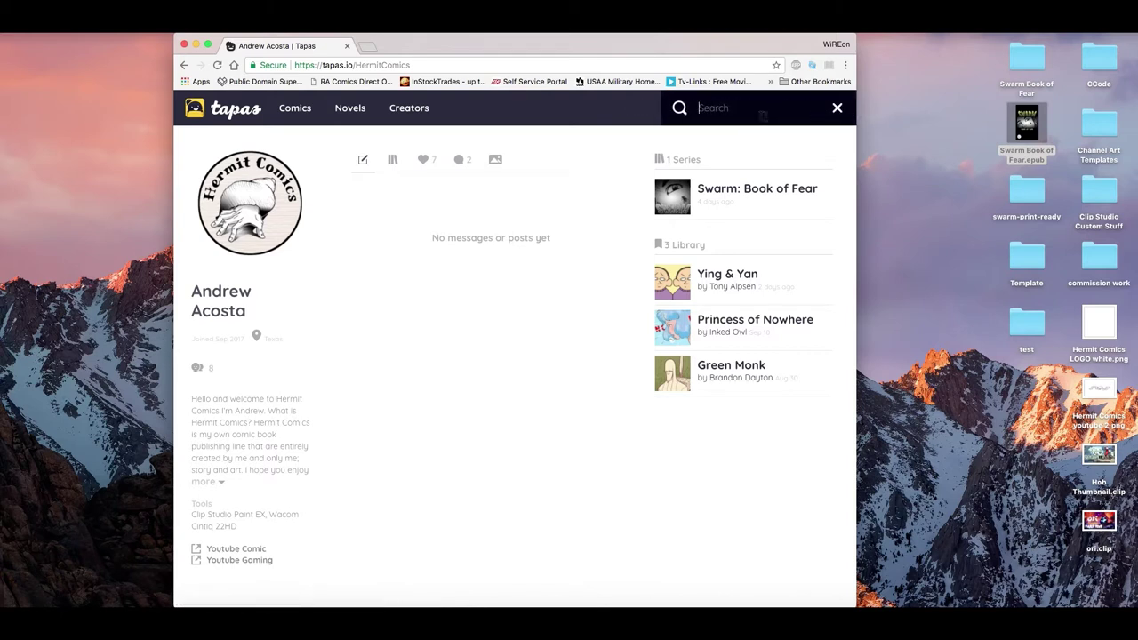
{"action": "type", "text": "swarm"}
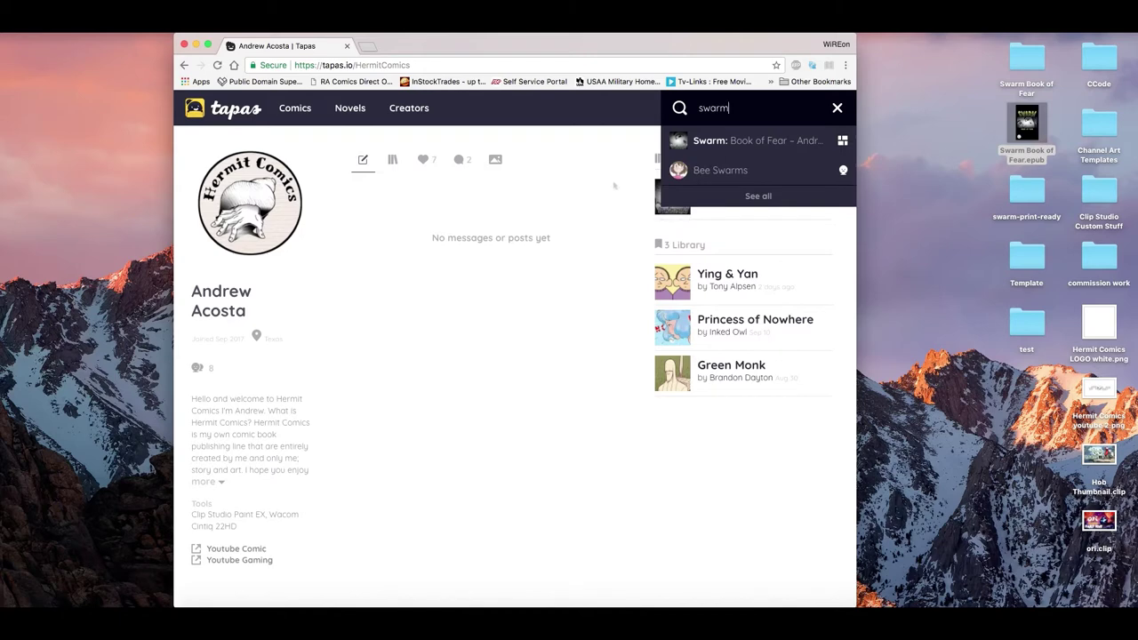
{"action": "left_click", "coordinate": [750, 142]}
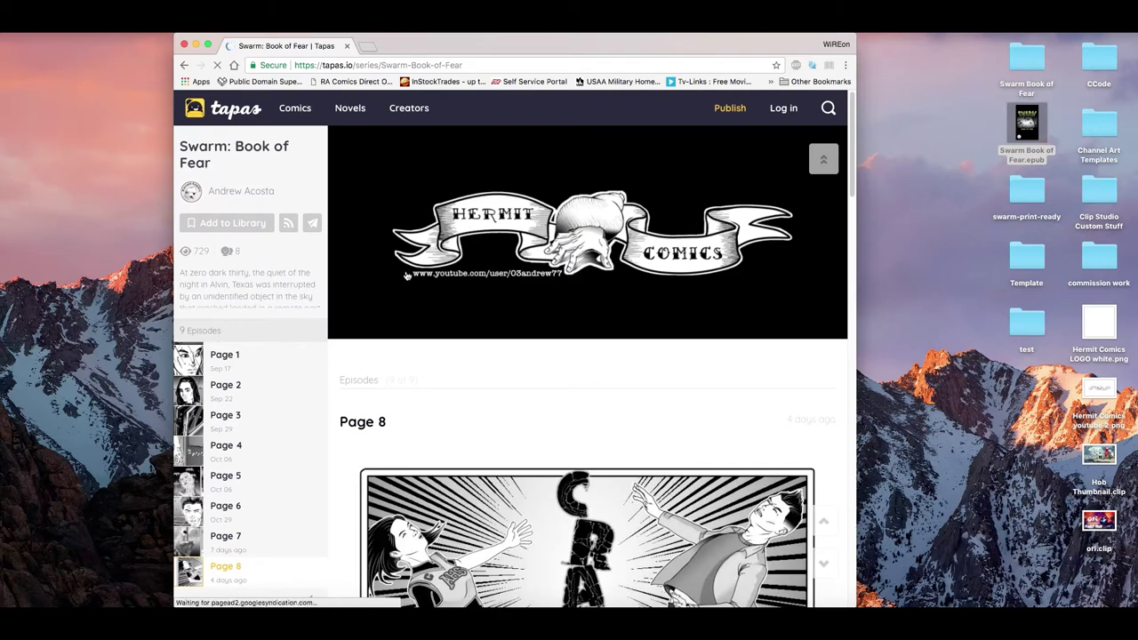
- Open the Cover episode and the Page 1 episode of the series and look through their artwork
{"action": "scroll", "coordinate": [223, 379], "scroll_direction": "up", "scroll_amount": 1}
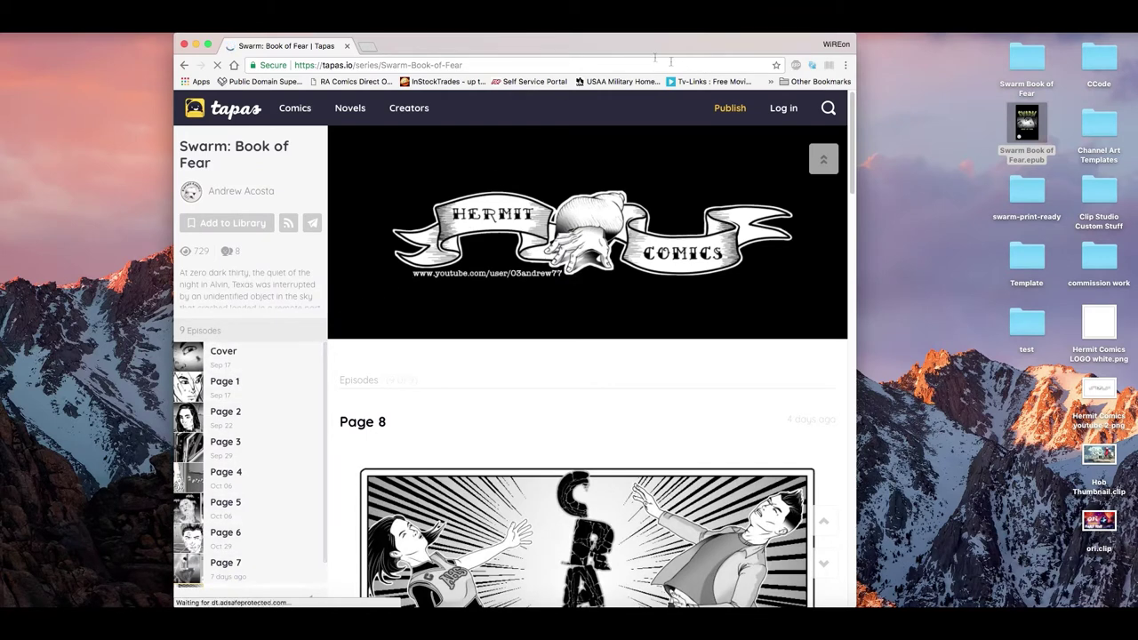
{"action": "left_click", "coordinate": [246, 361]}
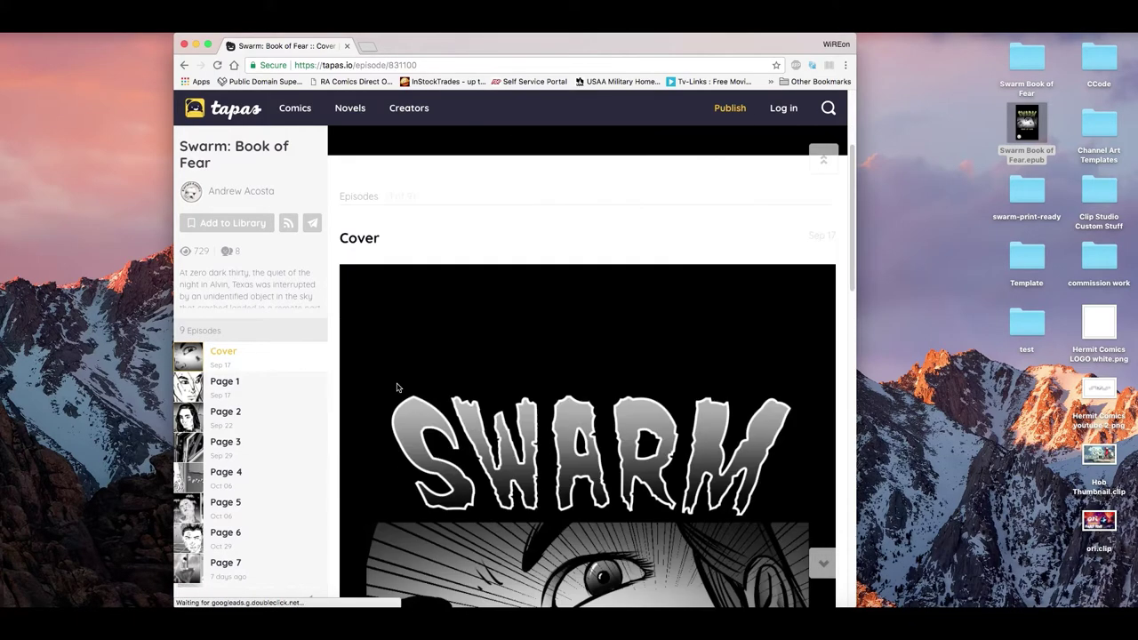
{"action": "scroll", "coordinate": [397, 387], "scroll_direction": "down", "scroll_amount": 3}
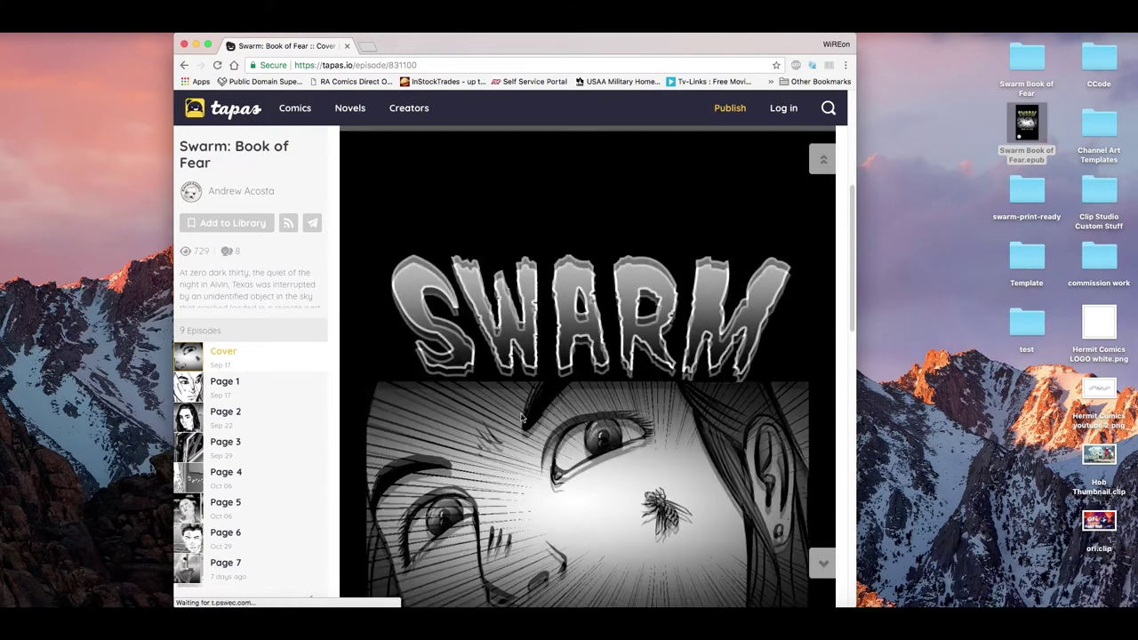
{"action": "scroll", "coordinate": [520, 415], "scroll_direction": "down", "scroll_amount": 5}
{"action": "scroll", "coordinate": [520, 415], "scroll_direction": "down", "scroll_amount": 3}
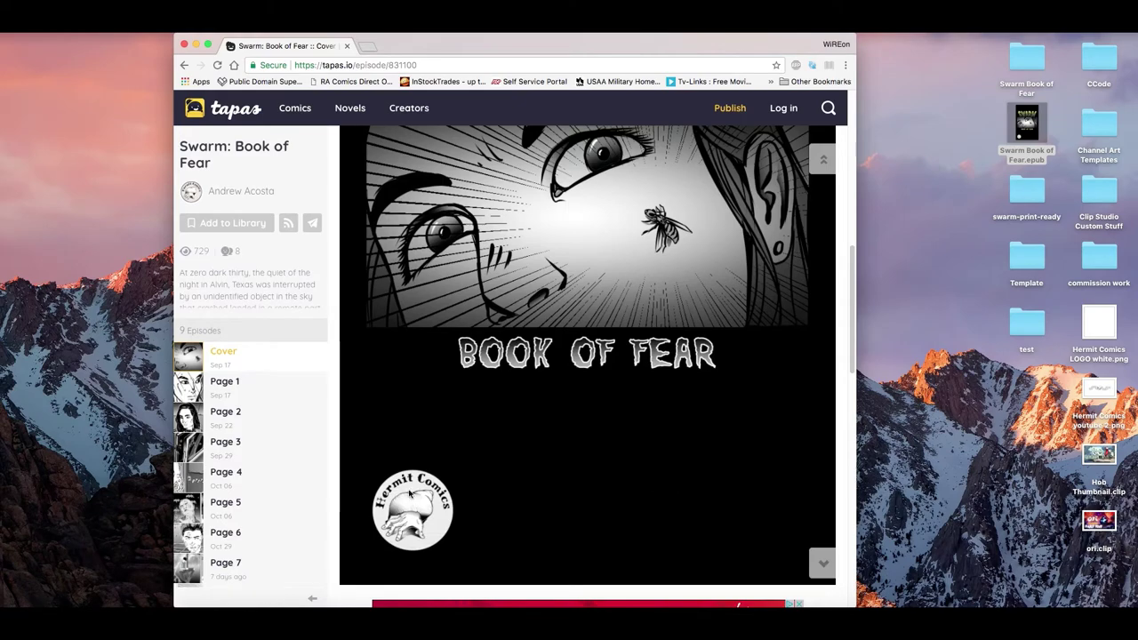
{"action": "left_click", "coordinate": [285, 394]}
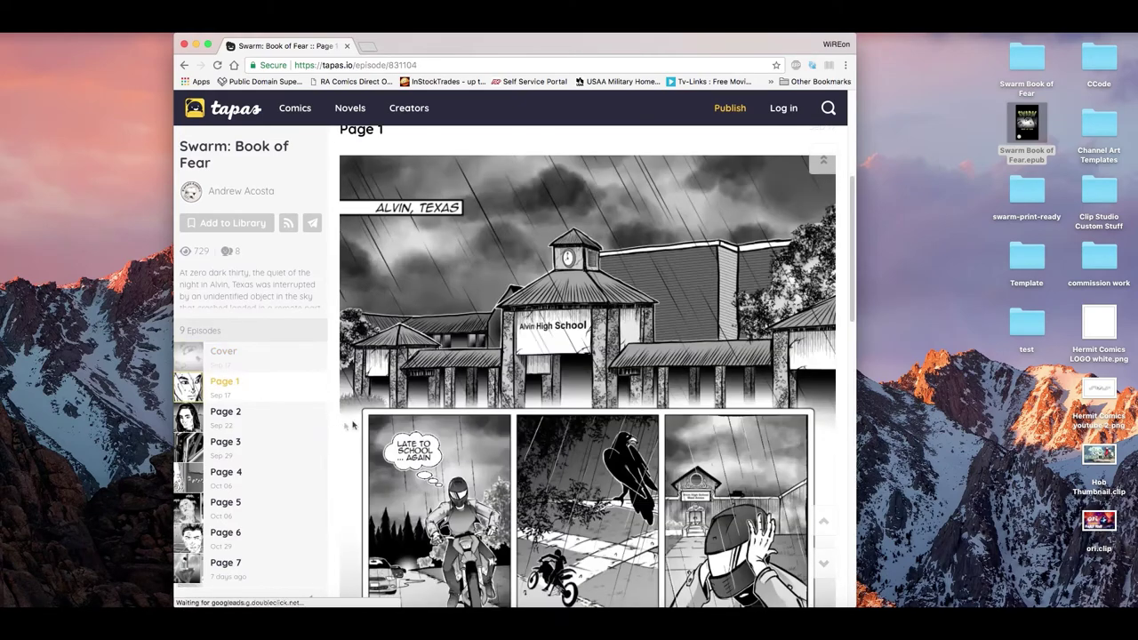
{"action": "scroll", "coordinate": [406, 425], "scroll_direction": "down", "scroll_amount": 6}
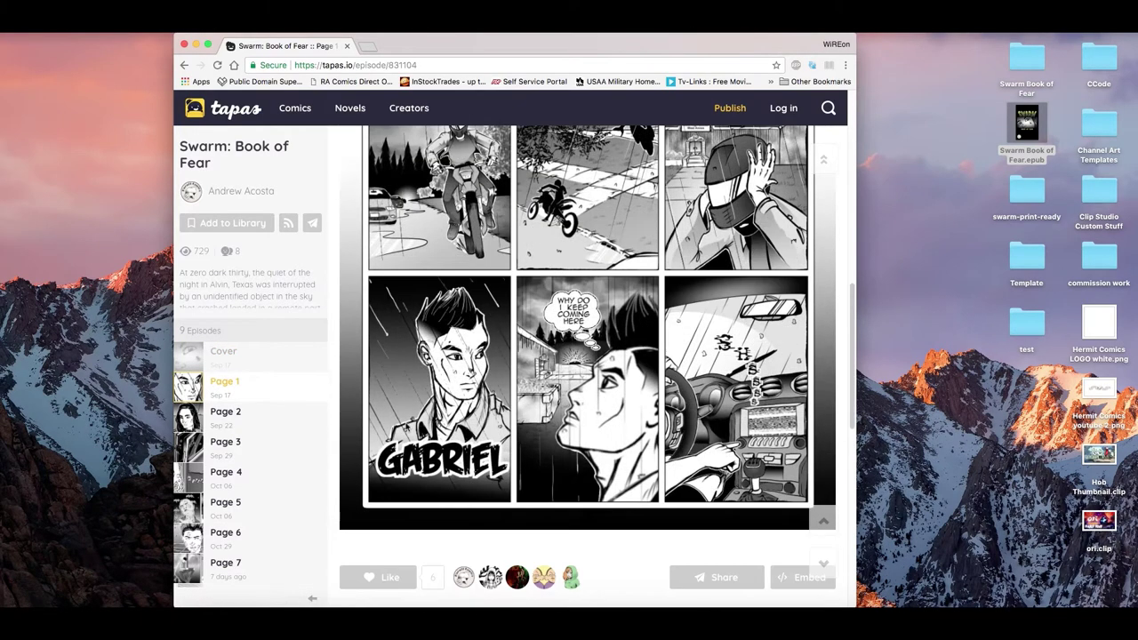
{"action": "scroll", "coordinate": [406, 428], "scroll_direction": "down", "scroll_amount": 1}
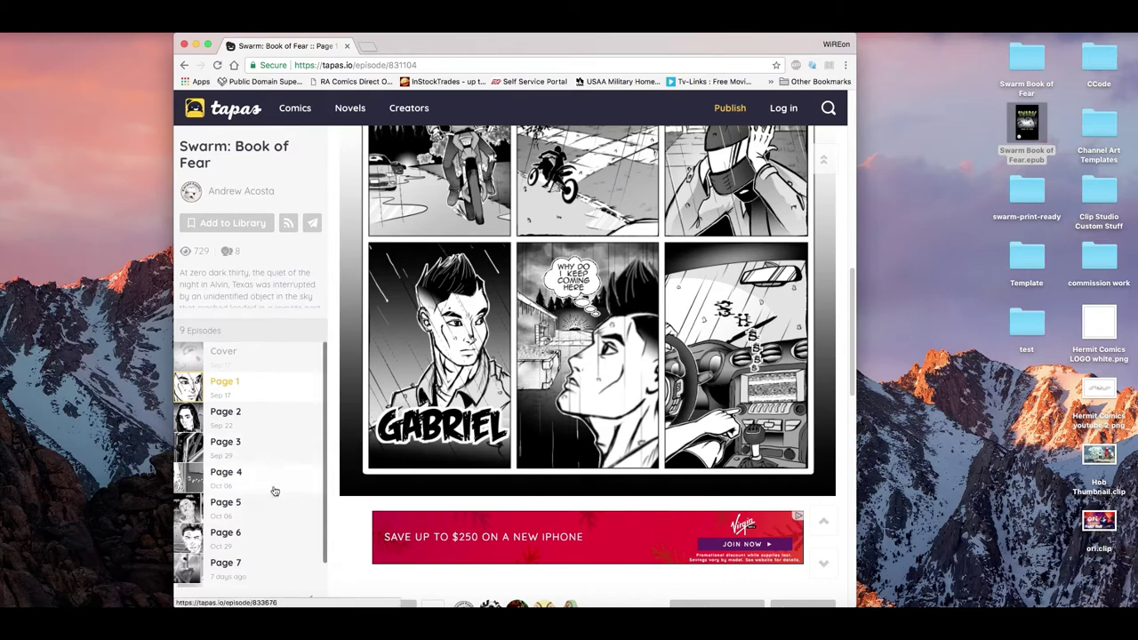
- Open the Page 8 episode and look through its artwork down to the comments and back up to the banner
{"action": "scroll", "coordinate": [275, 490], "scroll_direction": "down", "scroll_amount": 1}
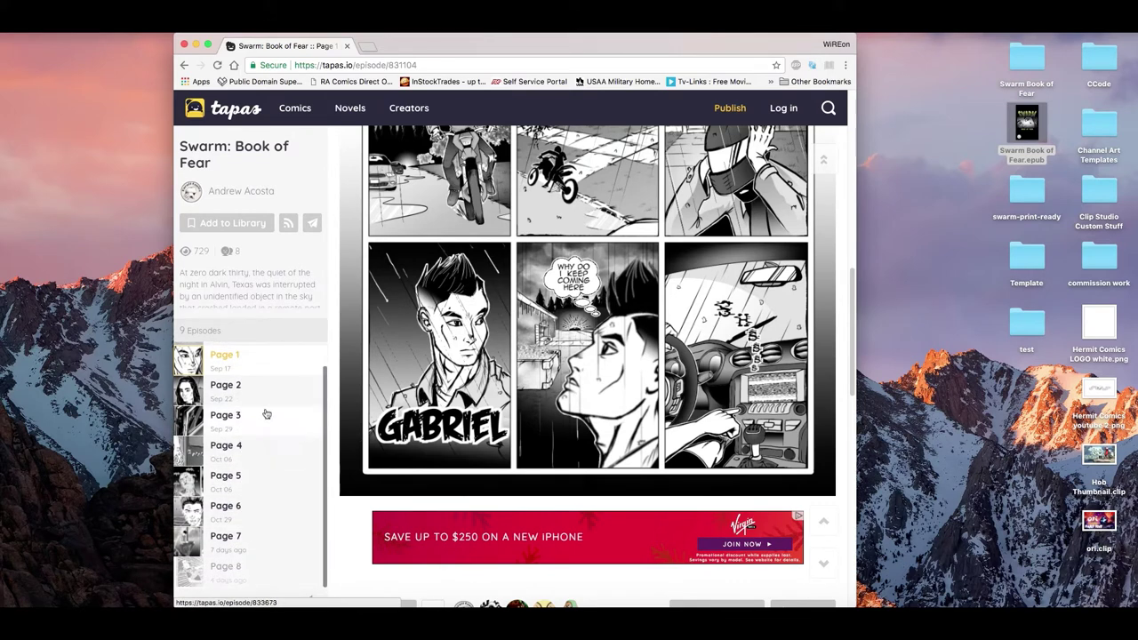
{"action": "left_click", "coordinate": [249, 576]}
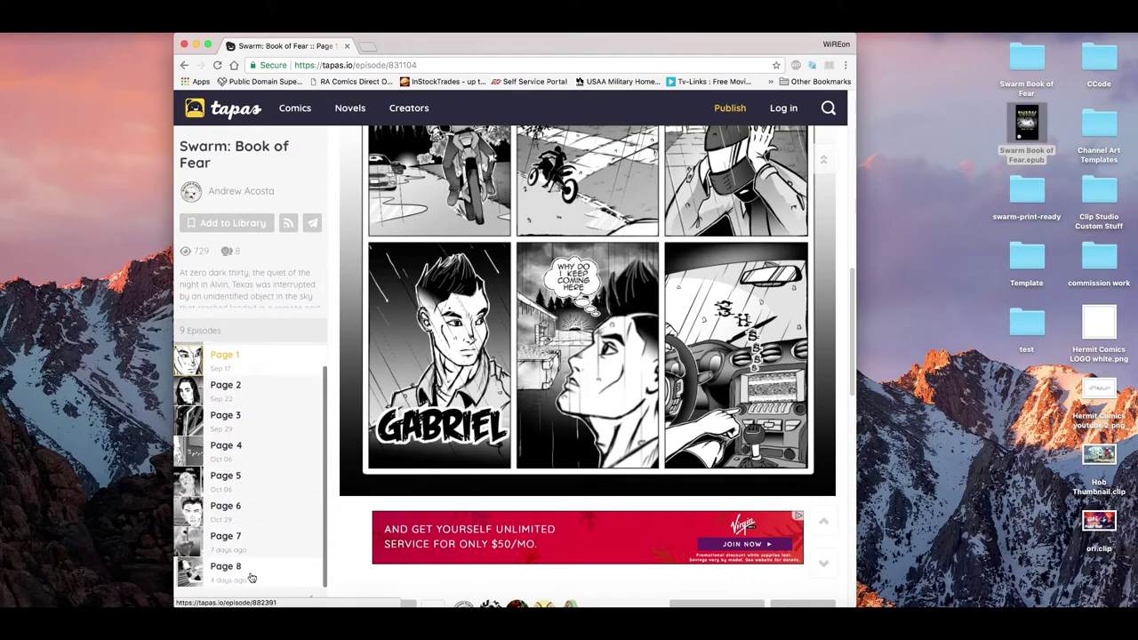
{"action": "scroll", "coordinate": [381, 508], "scroll_direction": "down", "scroll_amount": 10}
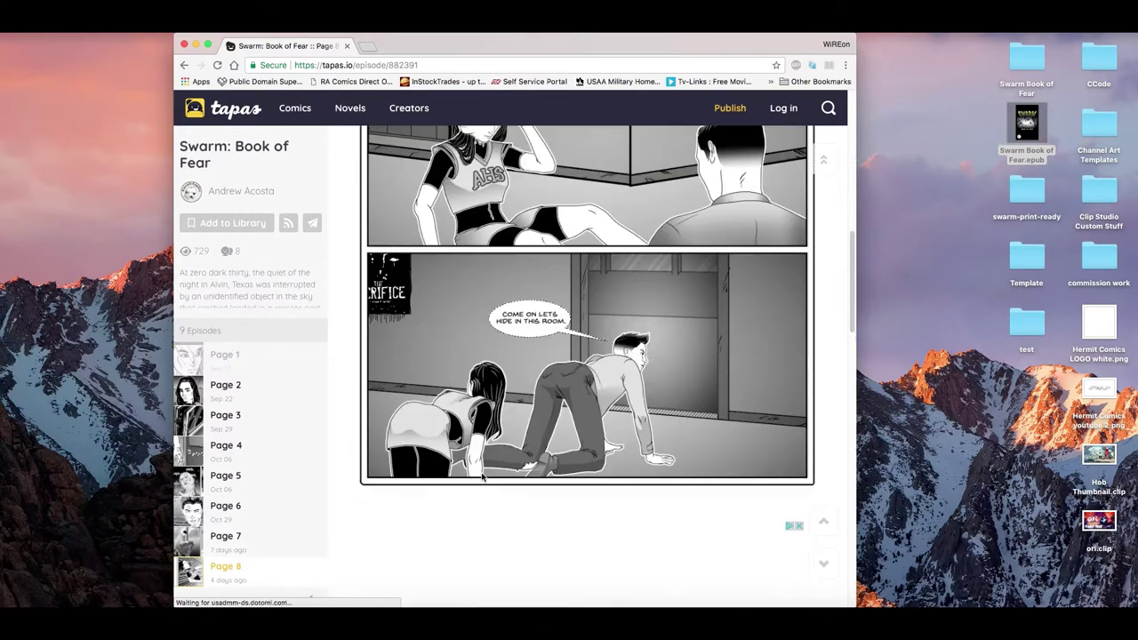
{"action": "scroll", "coordinate": [481, 478], "scroll_direction": "down", "scroll_amount": 2}
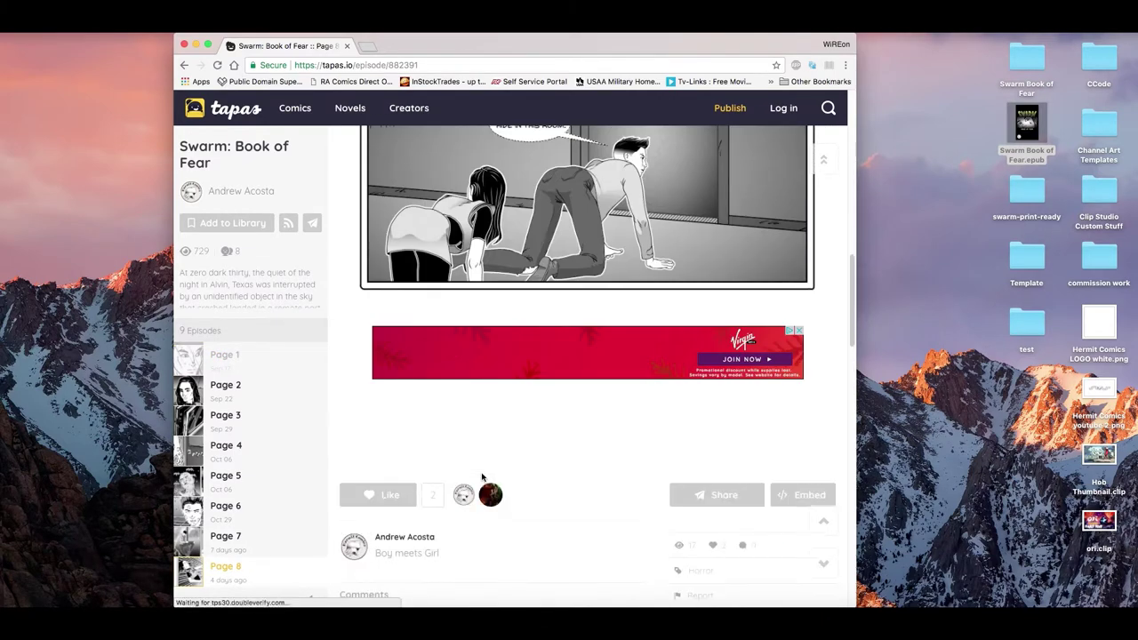
{"action": "scroll", "coordinate": [482, 477], "scroll_direction": "up", "scroll_amount": 4}
{"action": "scroll", "coordinate": [482, 477], "scroll_direction": "up", "scroll_amount": 10}
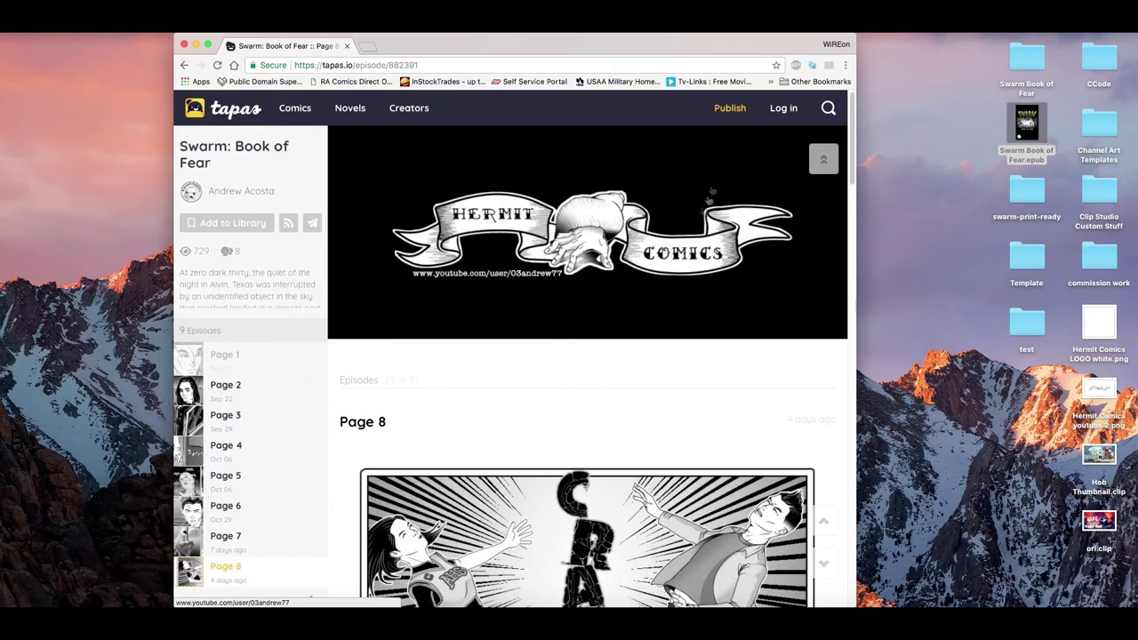
- Switch back to Clip Studio Paint and hide the "frame white" and "frame" layers of page 11
{"action": "left_click", "coordinate": [825, 598]}
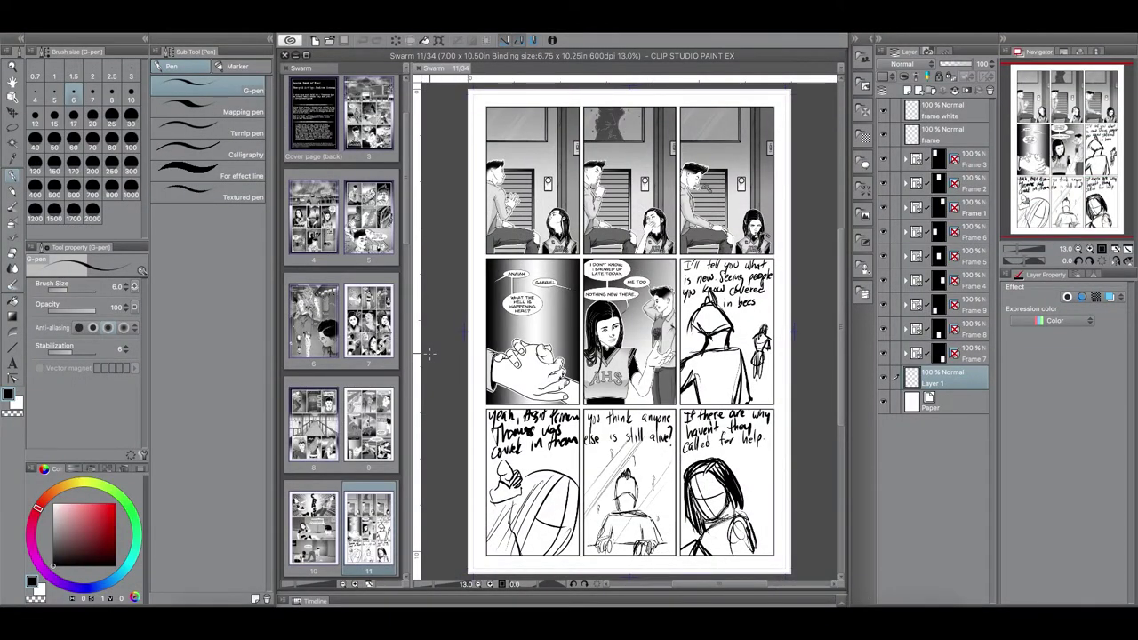
{"action": "scroll", "coordinate": [428, 353], "scroll_direction": "down", "scroll_amount": 1}
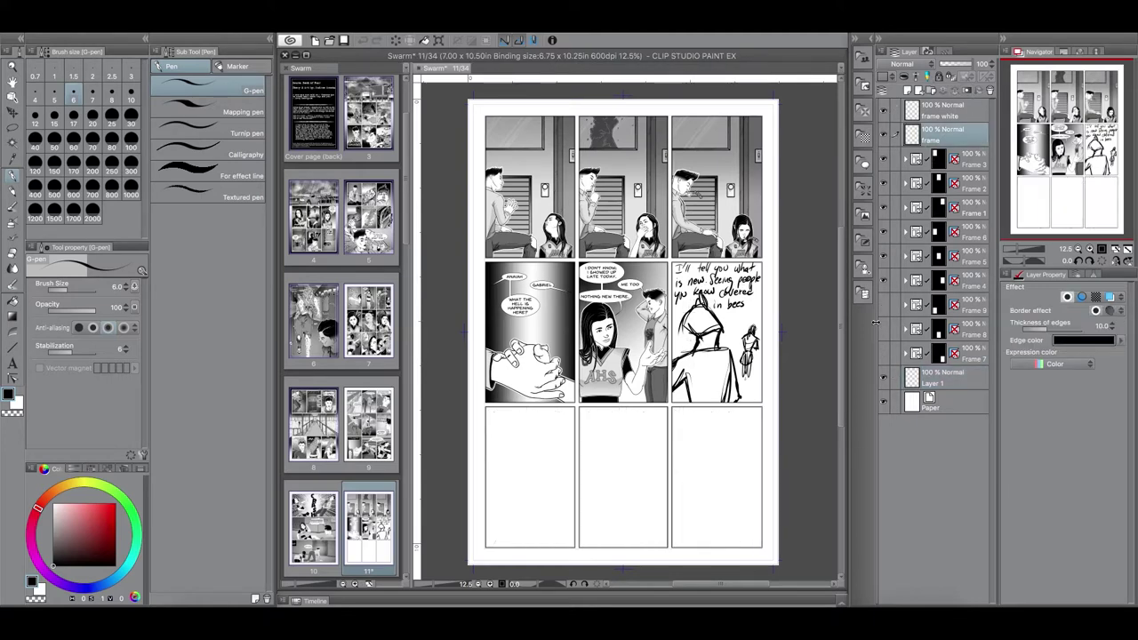
{"action": "left_click_drag", "start_coordinate": [1017, 249], "coordinate": [1027, 249]}
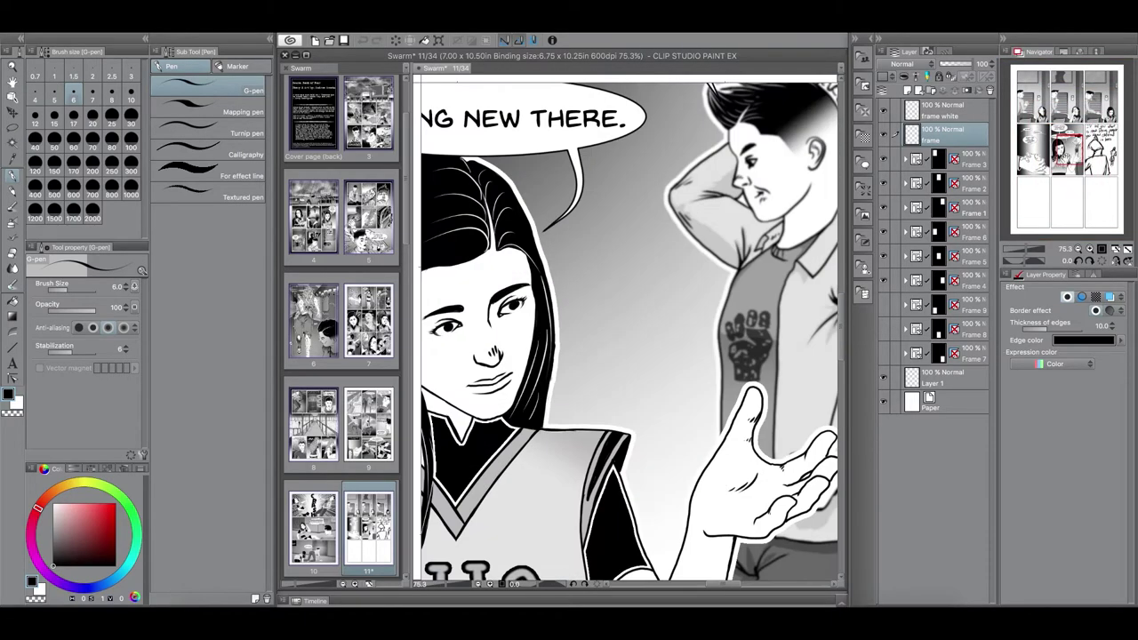
{"action": "left_click_drag", "start_coordinate": [1067, 158], "coordinate": [1101, 154]}
{"action": "left_click_drag", "start_coordinate": [1028, 249], "coordinate": [1024, 250]}
{"action": "left_click_drag", "start_coordinate": [1117, 159], "coordinate": [1117, 161]}
{"action": "left_click", "coordinate": [883, 111]}
{"action": "left_click", "coordinate": [883, 134]}
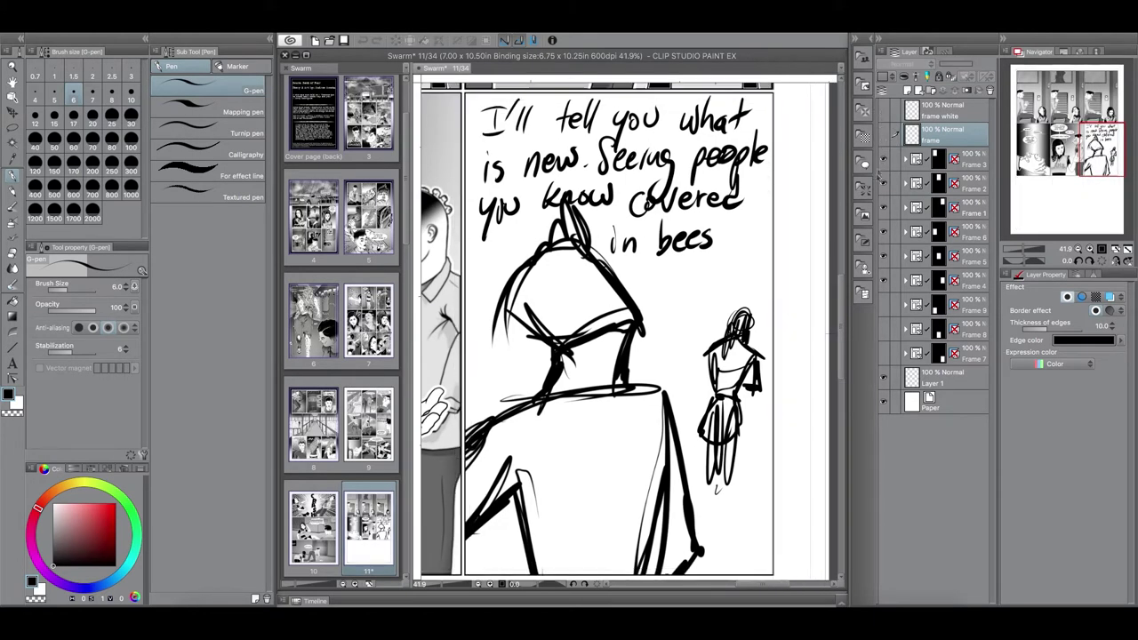
- Place the Gabriel 3D character material into the sixth panel of page 11, inside the Frame 4 folder
{"action": "mouse_move", "coordinate": [510, 605]}
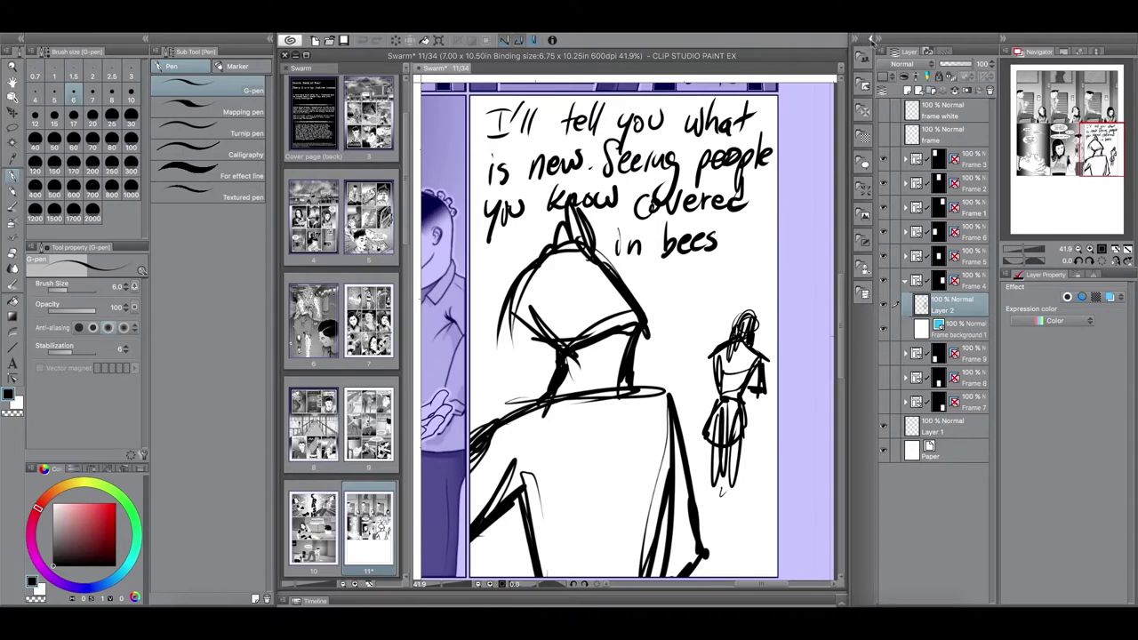
{"action": "left_click", "coordinate": [855, 39]}
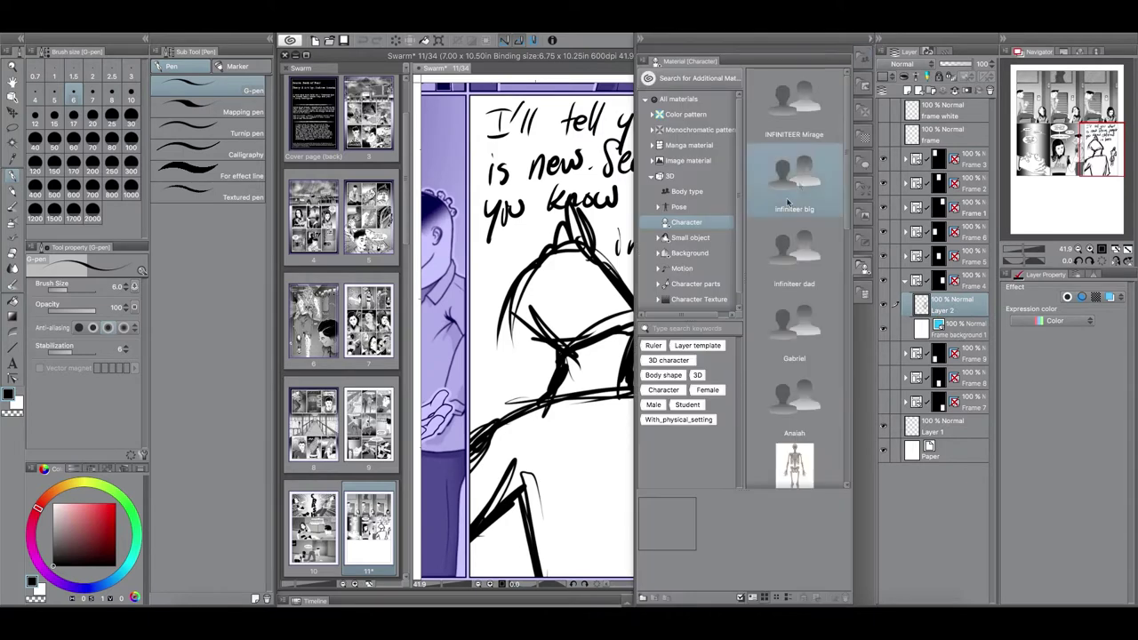
{"action": "mouse_move", "coordinate": [601, 405]}
{"action": "left_mouse_down"}
{"action": "mouse_move", "coordinate": [592, 421]}
{"action": "mouse_move", "coordinate": [539, 409]}
{"action": "left_mouse_up"}
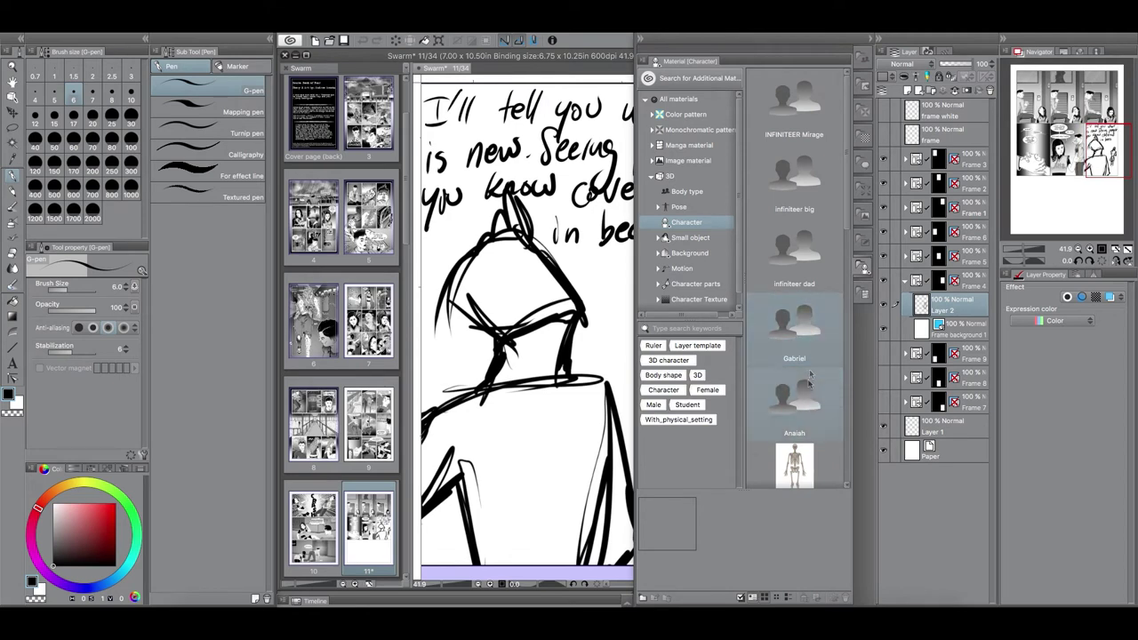
{"action": "left_click_drag", "start_coordinate": [808, 322], "coordinate": [537, 438]}
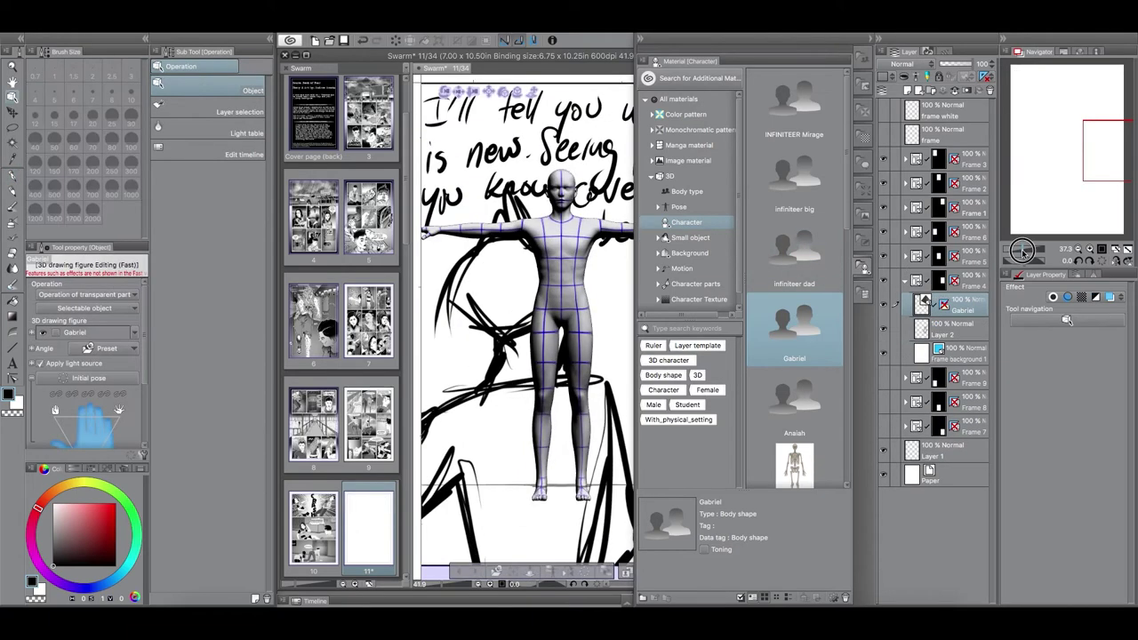
- Add the Anaiah 3D character material to the sixth panel, near the small sketched background figure
{"action": "left_click_drag", "start_coordinate": [1024, 254], "coordinate": [1020, 252]}
{"action": "left_click_drag", "start_coordinate": [1065, 190], "coordinate": [1103, 174]}
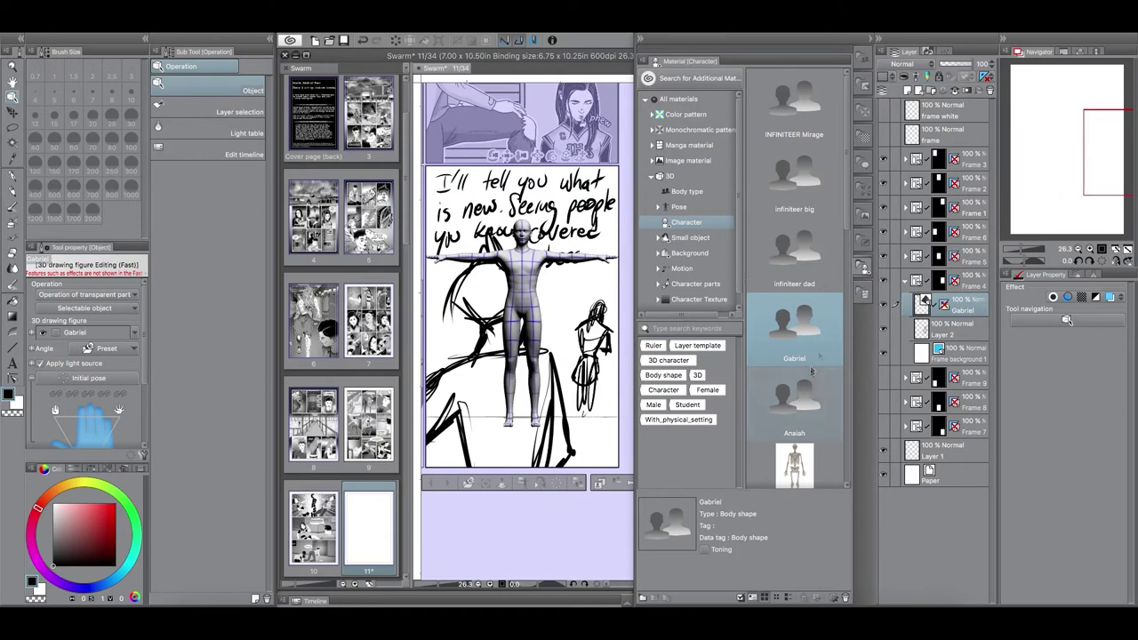
{"action": "left_click", "coordinate": [809, 402]}
{"action": "left_click_drag", "start_coordinate": [804, 400], "coordinate": [594, 315]}
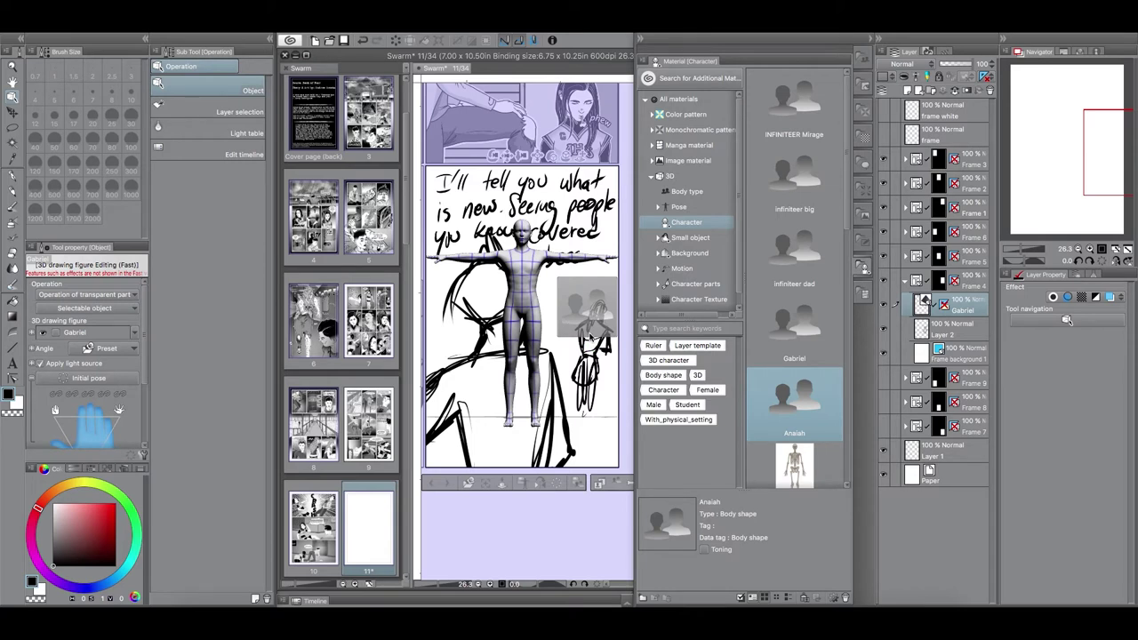
{"action": "left_click_drag", "start_coordinate": [594, 314], "coordinate": [594, 315]}
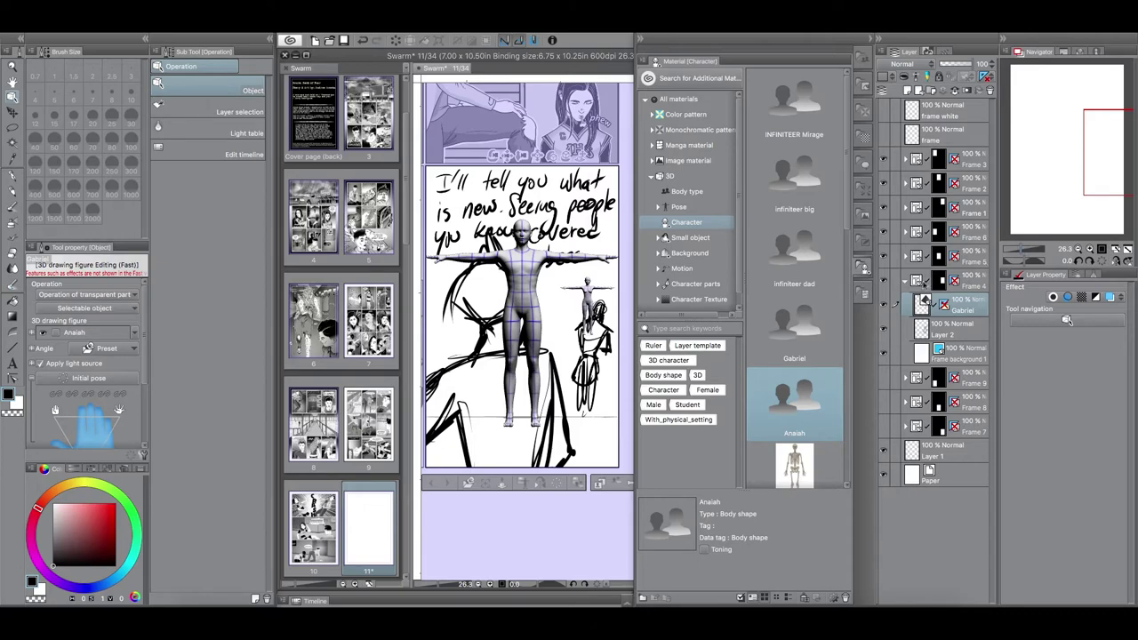
{"action": "left_click_drag", "start_coordinate": [1103, 169], "coordinate": [1083, 165]}
{"action": "left_click", "coordinate": [877, 41]}
{"action": "left_click", "coordinate": [1025, 248]}
{"action": "left_click", "coordinate": [1025, 248]}
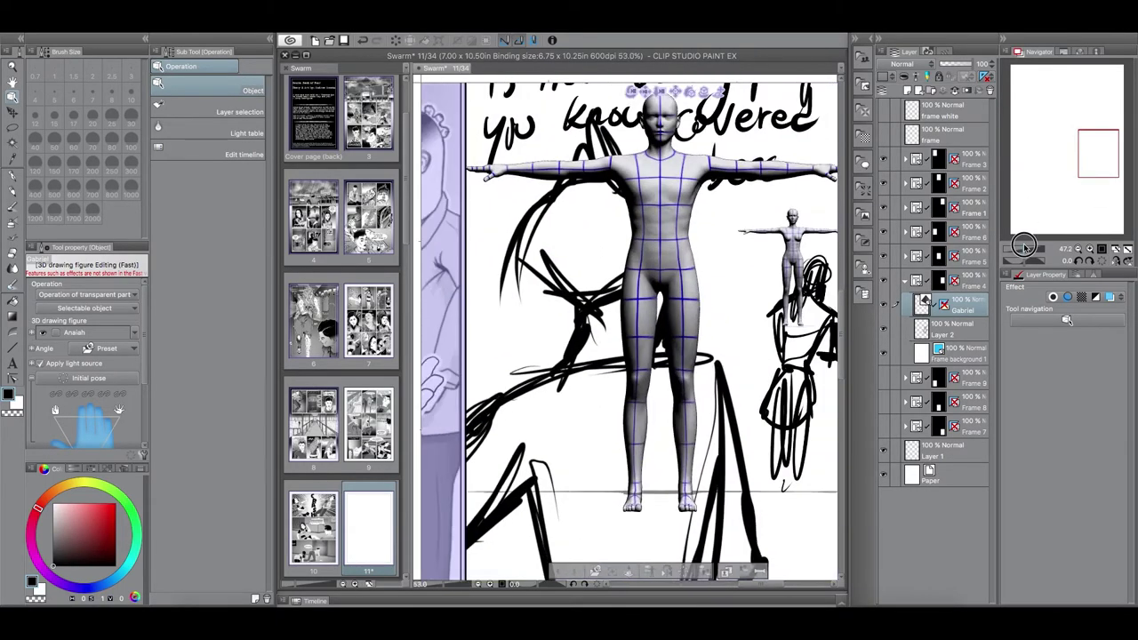
{"action": "left_click", "coordinate": [1024, 248]}
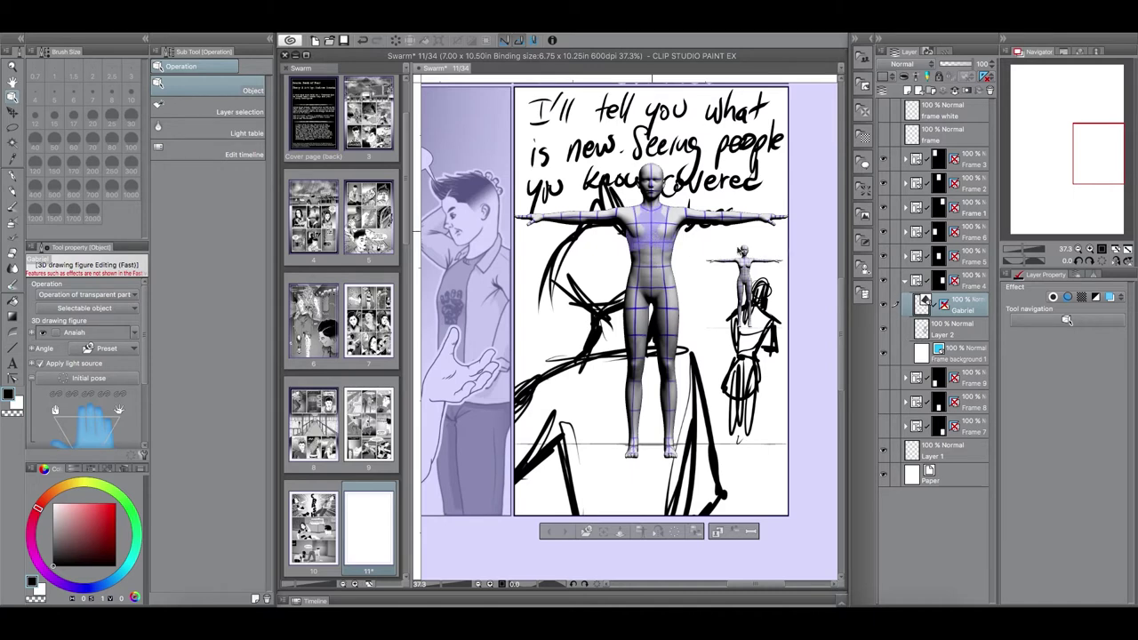
- Hide the Gabriel layer and redraw the foreground figure's head and neck on Layer 2 with a red G-pen at size 30
{"action": "left_click", "coordinate": [885, 304]}
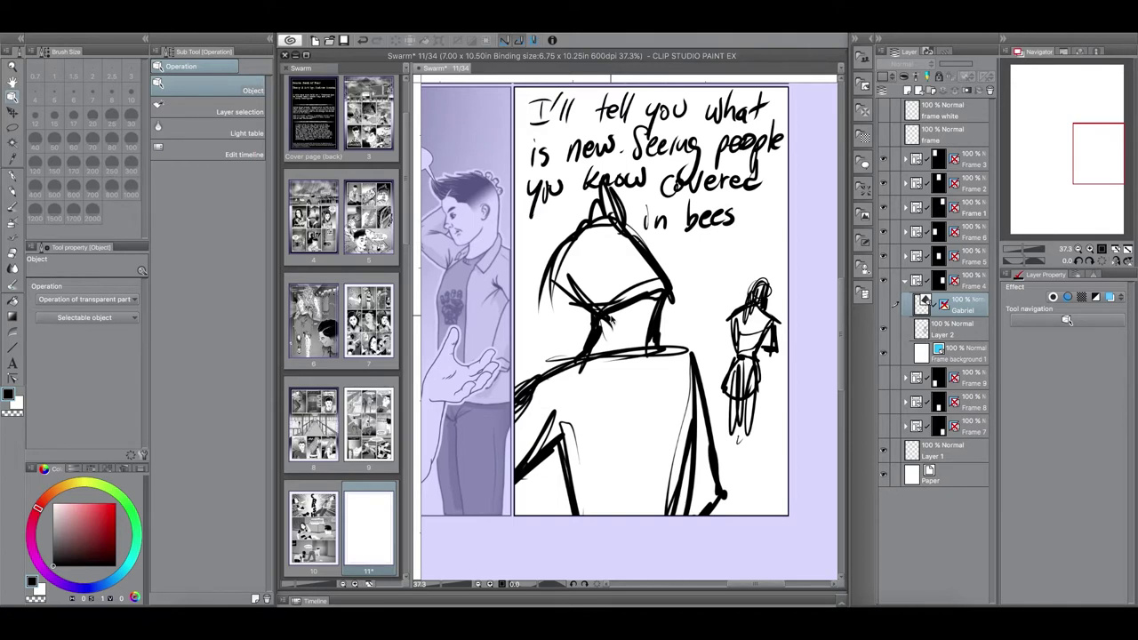
{"action": "left_click", "coordinate": [956, 327]}
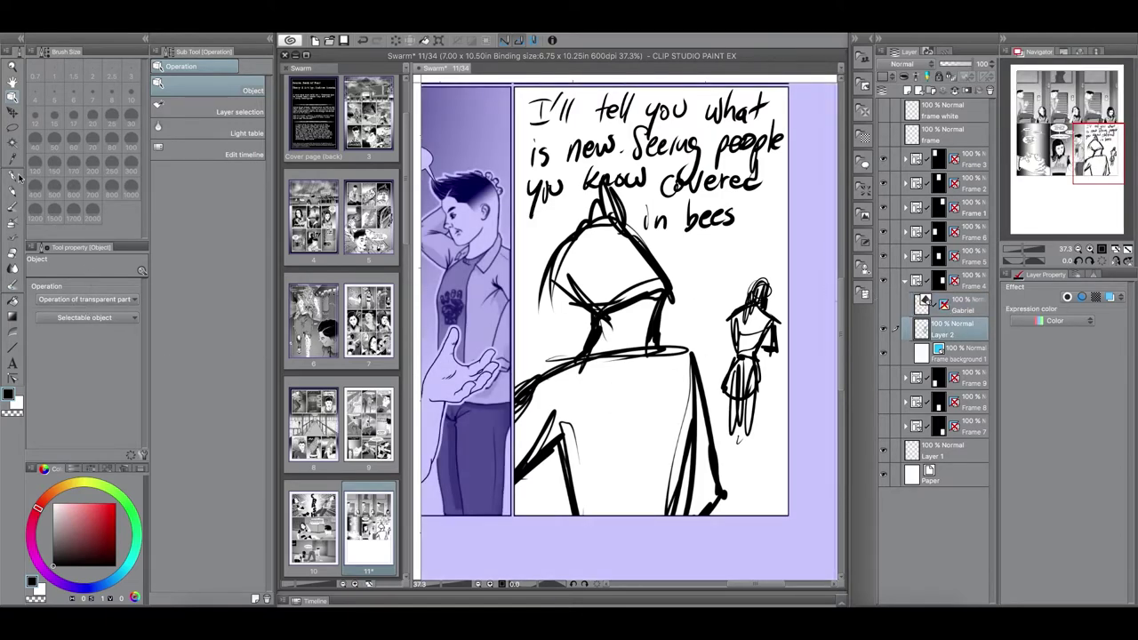
{"action": "left_click", "coordinate": [17, 176]}
{"action": "left_click", "coordinate": [112, 508]}
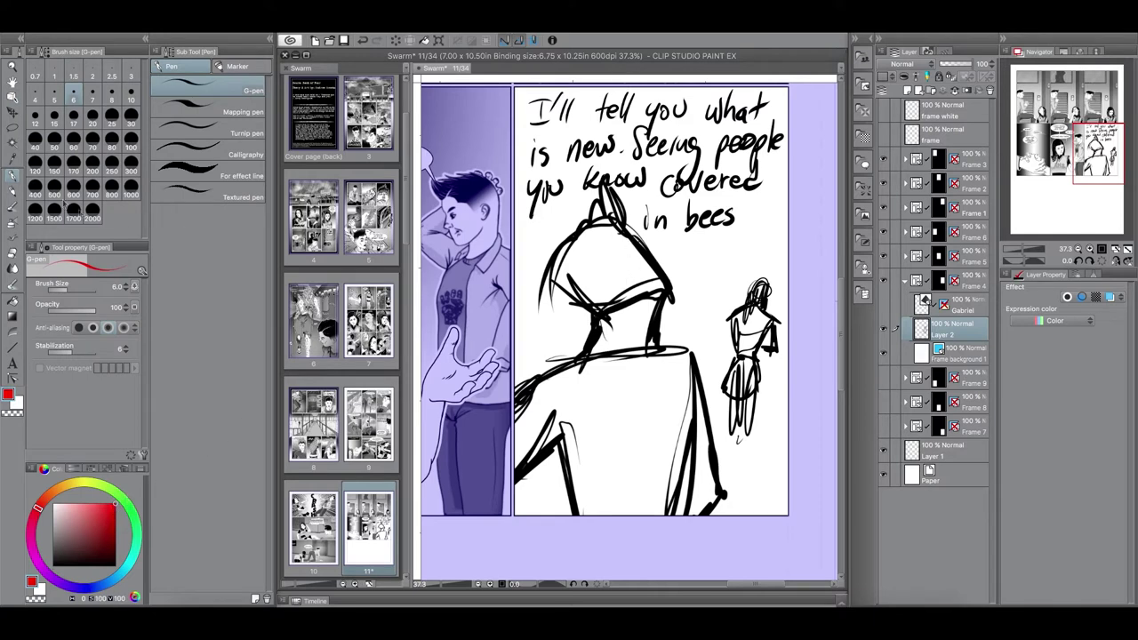
{"action": "left_click", "coordinate": [131, 94]}
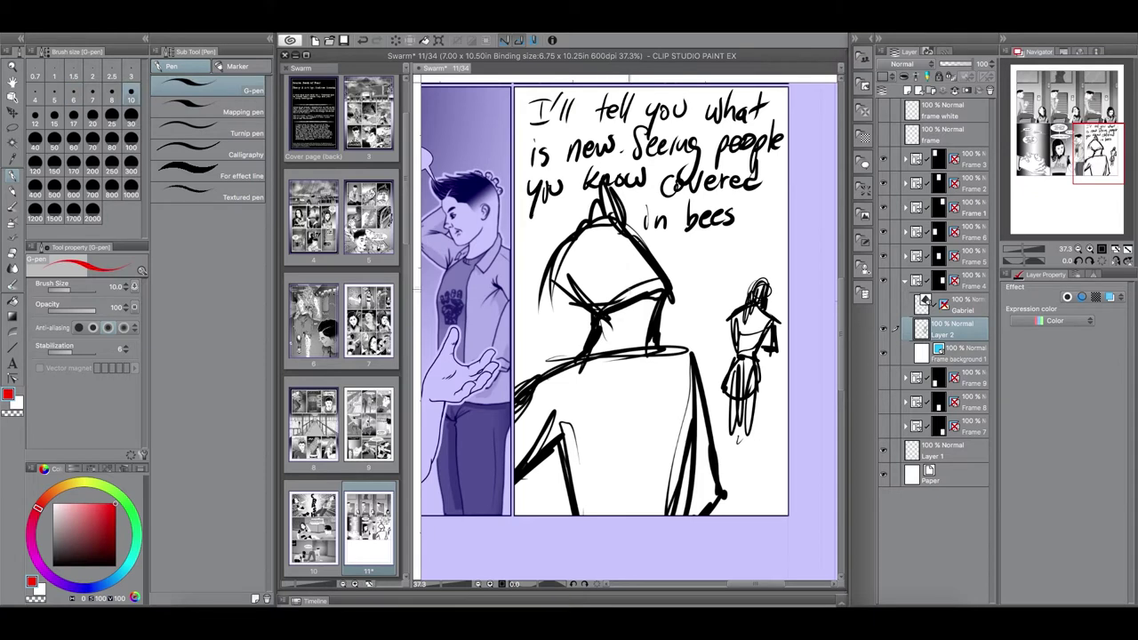
{"action": "mouse_move", "coordinate": [631, 239]}
{"action": "left_mouse_down"}
{"action": "mouse_move", "coordinate": [594, 284]}
{"action": "mouse_move", "coordinate": [598, 311]}
{"action": "left_mouse_up"}
{"action": "left_click", "coordinate": [131, 119]}
{"action": "mouse_move", "coordinate": [622, 236]}
{"action": "left_mouse_down"}
{"action": "mouse_move", "coordinate": [673, 310]}
{"action": "mouse_move", "coordinate": [594, 360]}
{"action": "left_mouse_up"}
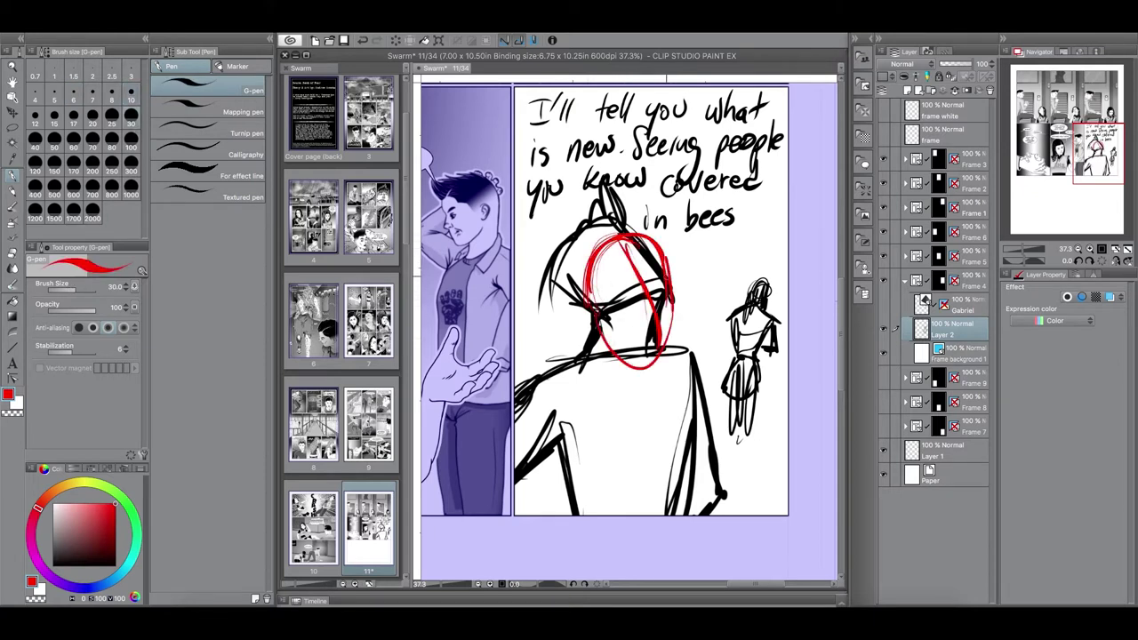
{"action": "left_click_drag", "start_coordinate": [597, 313], "coordinate": [680, 293]}
{"action": "left_click_drag", "start_coordinate": [594, 294], "coordinate": [597, 356]}
- Sketch the foreground figure's shoulder, spread arms with open hands and torso edge in red over the black sketch
{"action": "left_click_drag", "start_coordinate": [587, 464], "coordinate": [577, 491]}
{"action": "left_click_drag", "start_coordinate": [601, 480], "coordinate": [628, 507]}
{"action": "left_click_drag", "start_coordinate": [517, 503], "coordinate": [566, 447]}
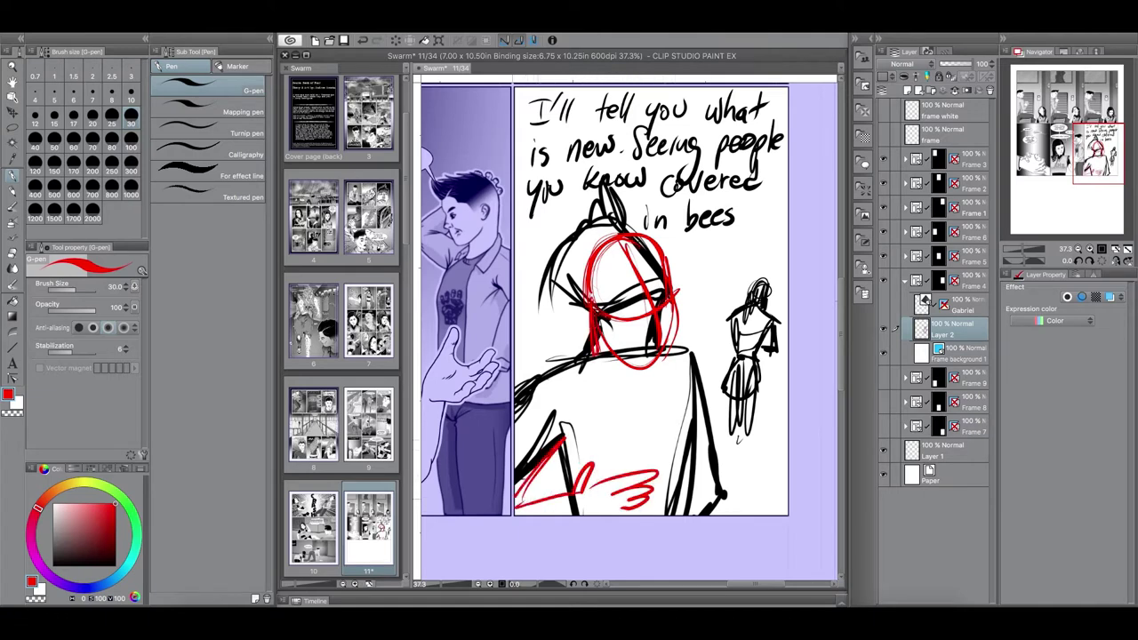
{"action": "mouse_move", "coordinate": [515, 404]}
{"action": "left_mouse_down"}
{"action": "mouse_move", "coordinate": [687, 354]}
{"action": "mouse_move", "coordinate": [704, 426]}
{"action": "mouse_move", "coordinate": [769, 419]}
{"action": "mouse_move", "coordinate": [784, 471]}
{"action": "left_mouse_up"}
{"action": "left_click_drag", "start_coordinate": [756, 480], "coordinate": [687, 512]}
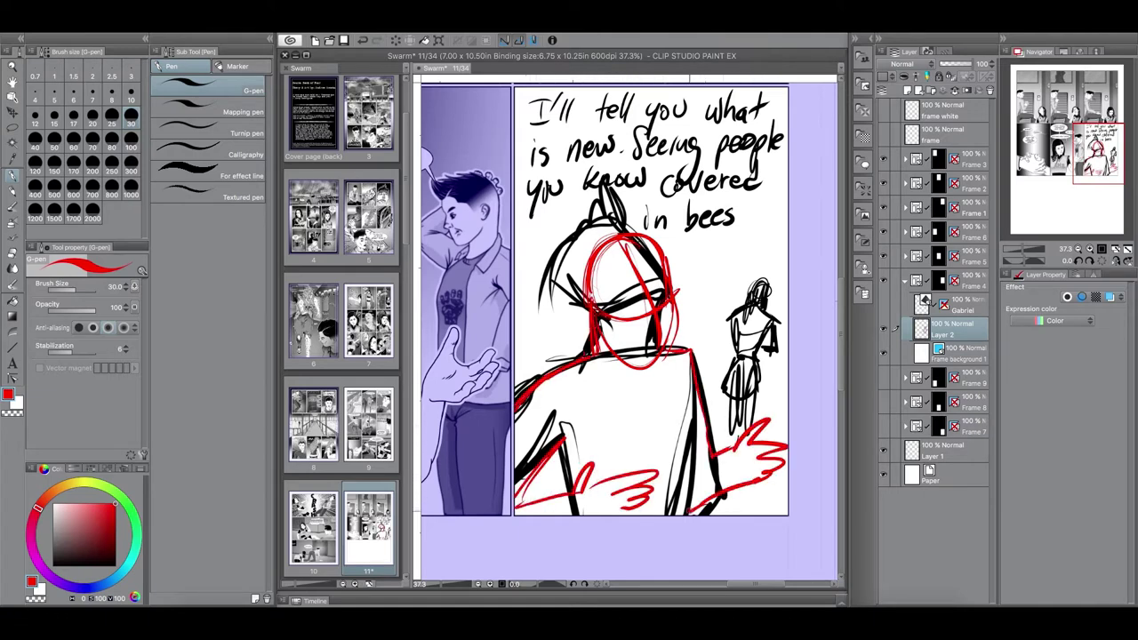
{"action": "left_click_drag", "start_coordinate": [697, 409], "coordinate": [678, 514]}
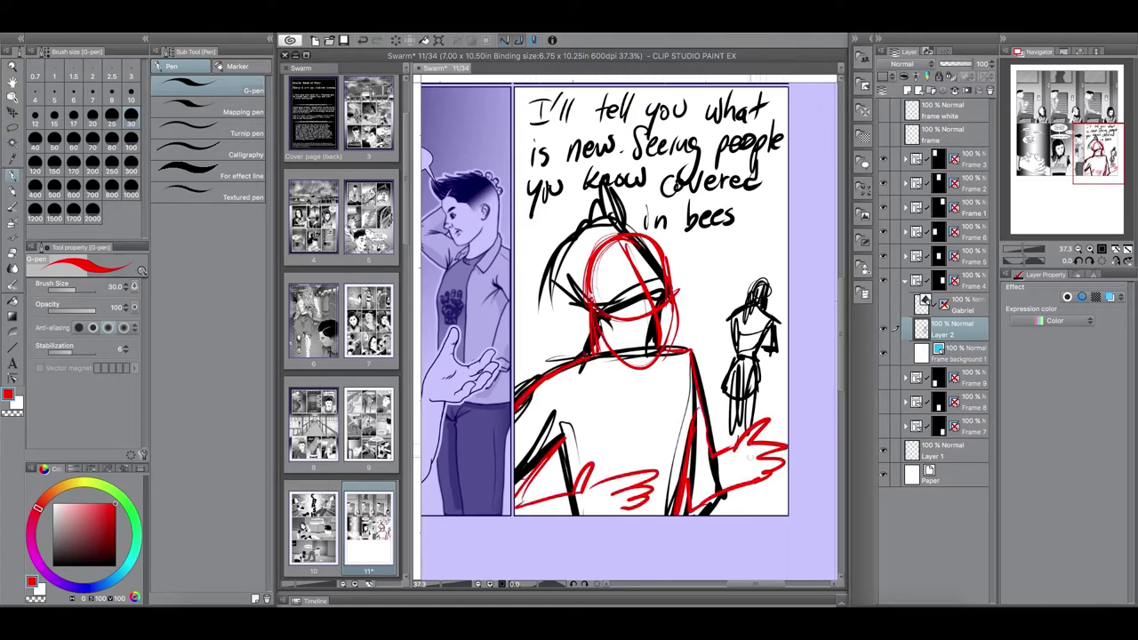
- Show Frame 9, Frame 8 and Frame 7 and look over the sketches in the page's last row of panels
{"action": "left_click", "coordinate": [884, 424]}
{"action": "left_click_drag", "start_coordinate": [1100, 154], "coordinate": [1079, 183]}
{"action": "left_click_drag", "start_coordinate": [1025, 249], "coordinate": [1023, 249]}
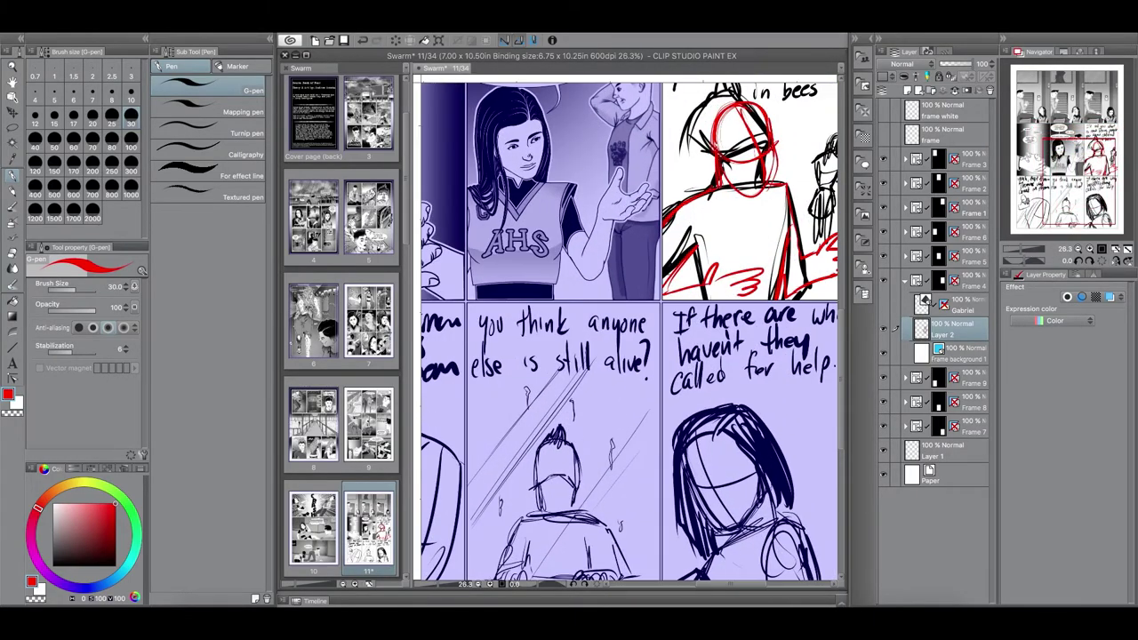
{"action": "left_click_drag", "start_coordinate": [1097, 185], "coordinate": [1084, 190]}
{"action": "left_click_drag", "start_coordinate": [1023, 249], "coordinate": [1019, 249]}
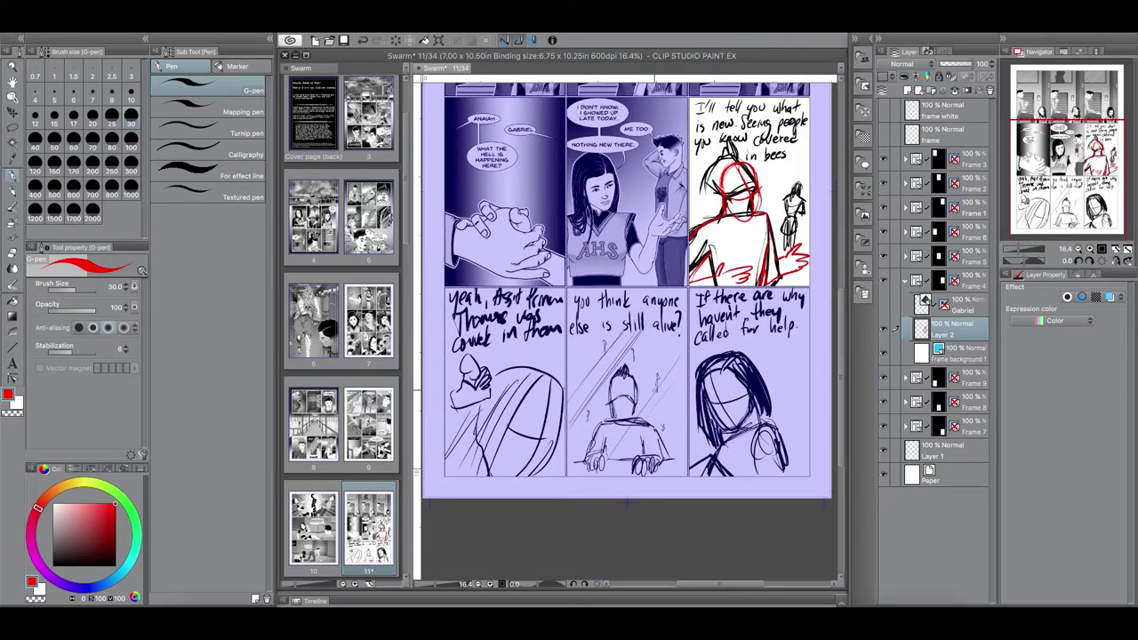
{"action": "left_click", "coordinate": [976, 405]}
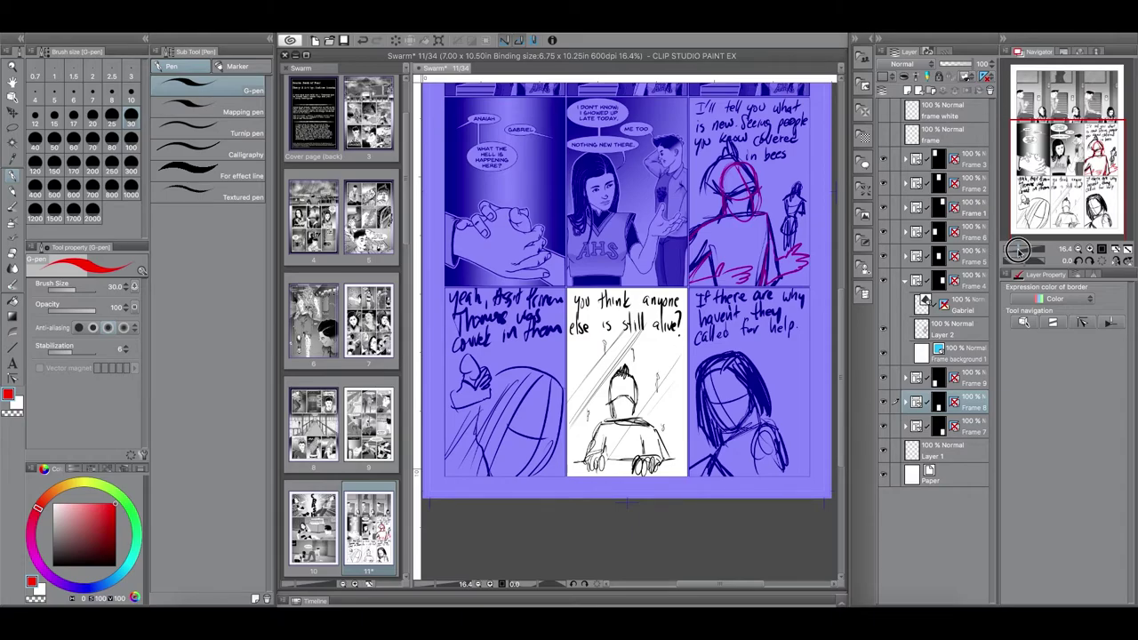
{"action": "left_click_drag", "start_coordinate": [1022, 250], "coordinate": [1035, 249]}
{"action": "left_click_drag", "start_coordinate": [1067, 184], "coordinate": [1097, 148]}
{"action": "left_click_drag", "start_coordinate": [1037, 251], "coordinate": [1014, 251]}
- Apply the blue layer color to Layer 2's sketch and show the Gabriel layer again for editing with the Object tool
{"action": "left_click", "coordinate": [960, 323]}
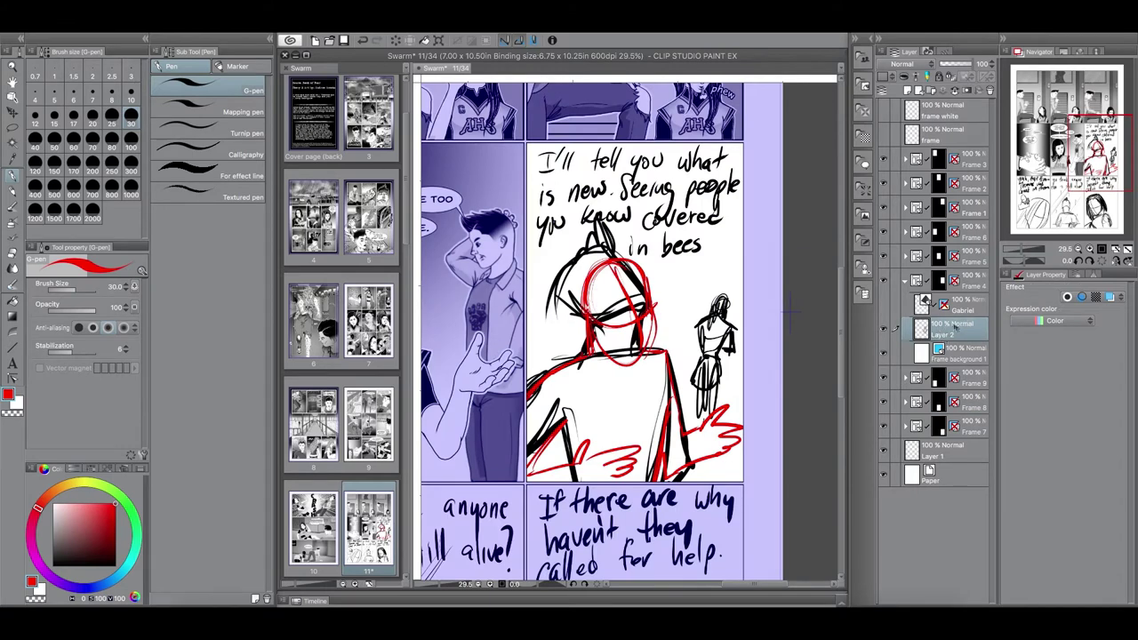
{"action": "left_click", "coordinate": [1109, 296]}
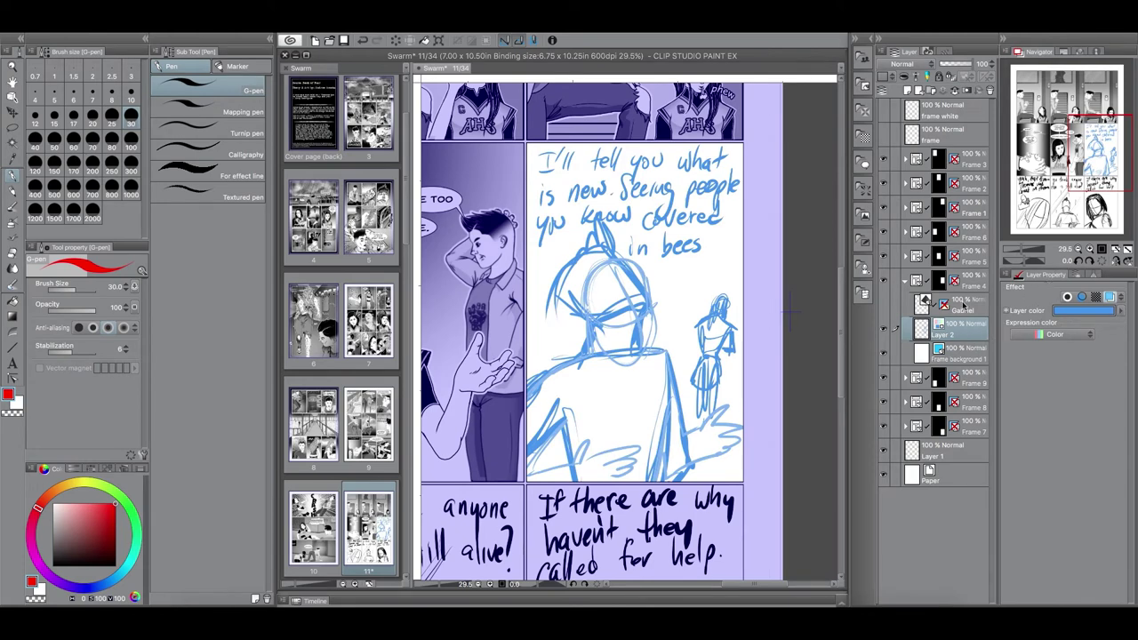
{"action": "left_click", "coordinate": [974, 305]}
{"action": "left_click", "coordinate": [884, 305]}
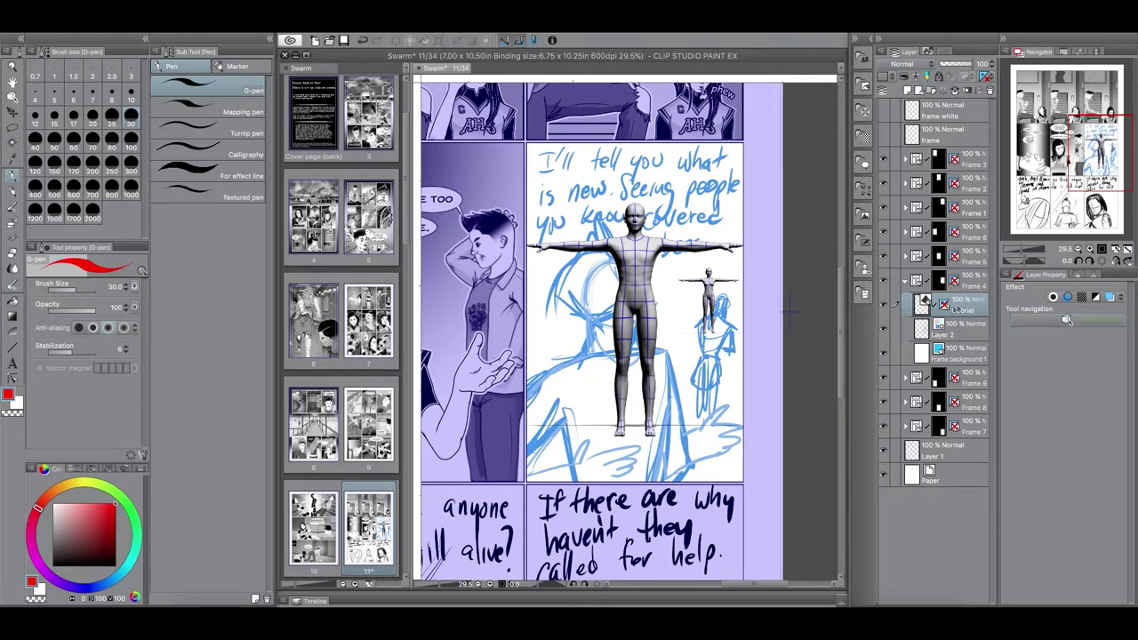
{"action": "left_click", "coordinate": [883, 304]}
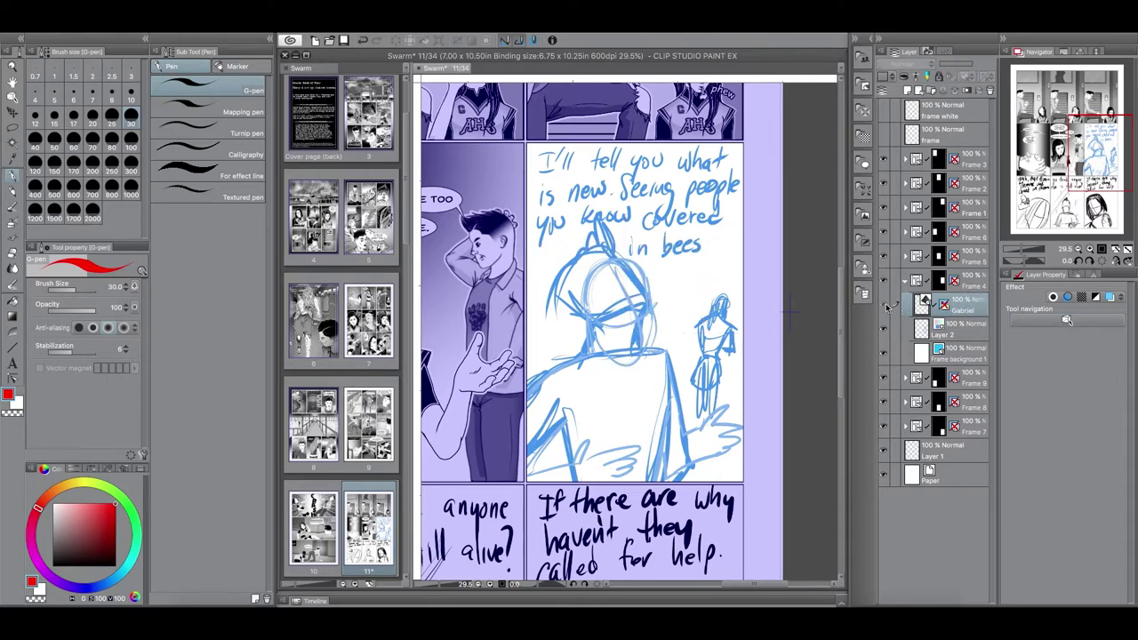
{"action": "left_click", "coordinate": [882, 304]}
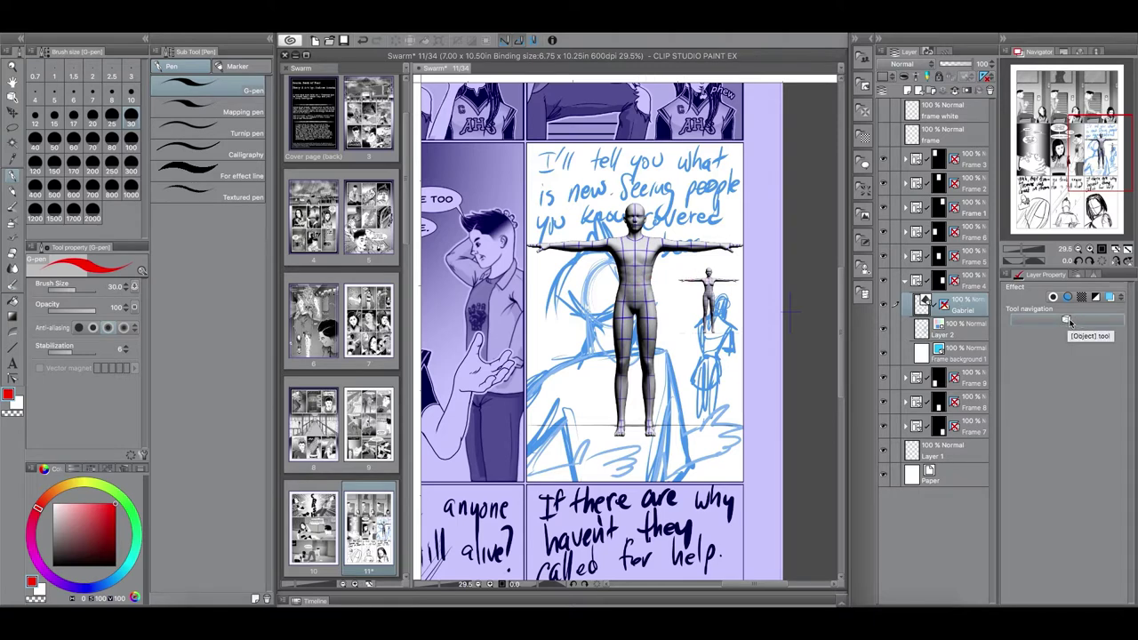
{"action": "left_click", "coordinate": [1067, 320]}
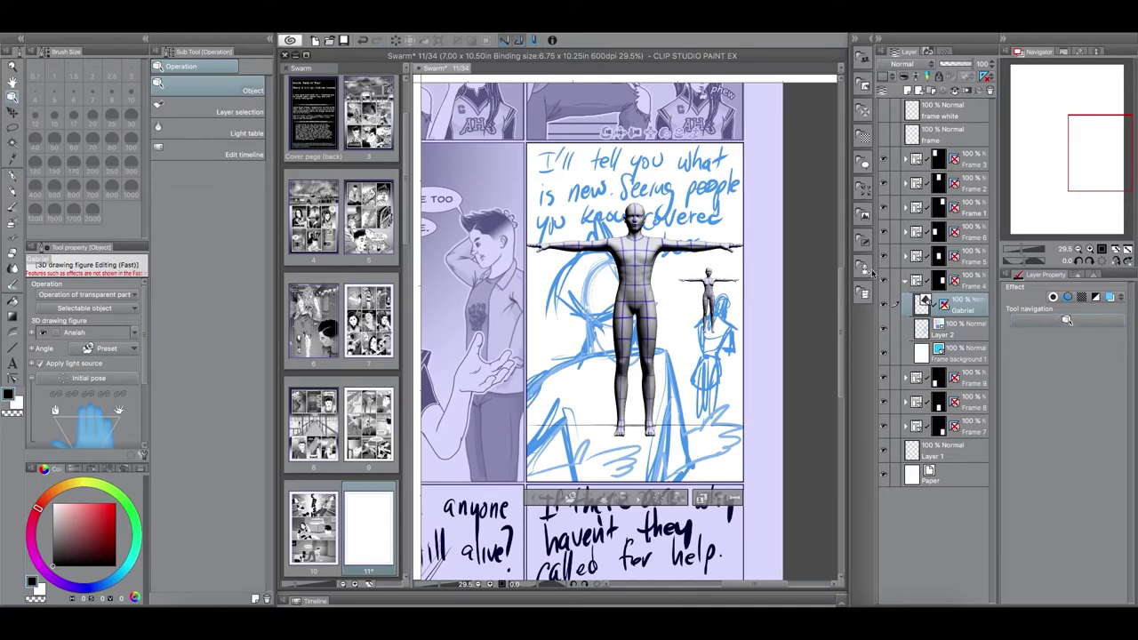
- Move the Anaiah figure forward along the floor so that it stands beside the Gabriel figure
{"action": "left_click", "coordinate": [640, 258]}
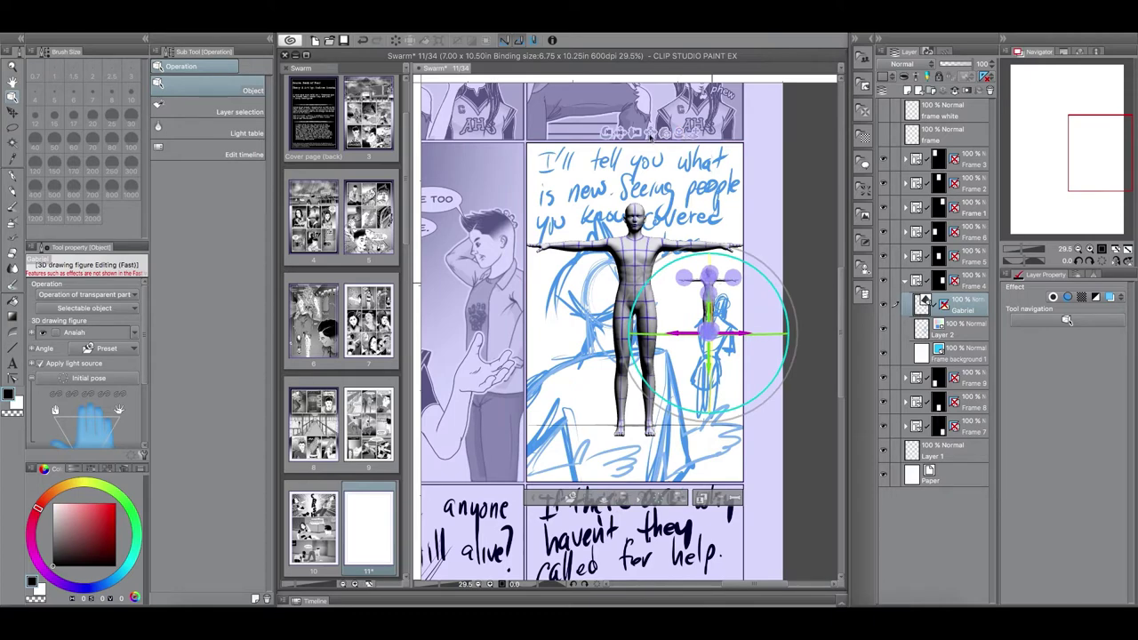
{"action": "left_click_drag", "start_coordinate": [696, 134], "coordinate": [727, 429]}
{"action": "left_click_drag", "start_coordinate": [607, 132], "coordinate": [724, 182]}
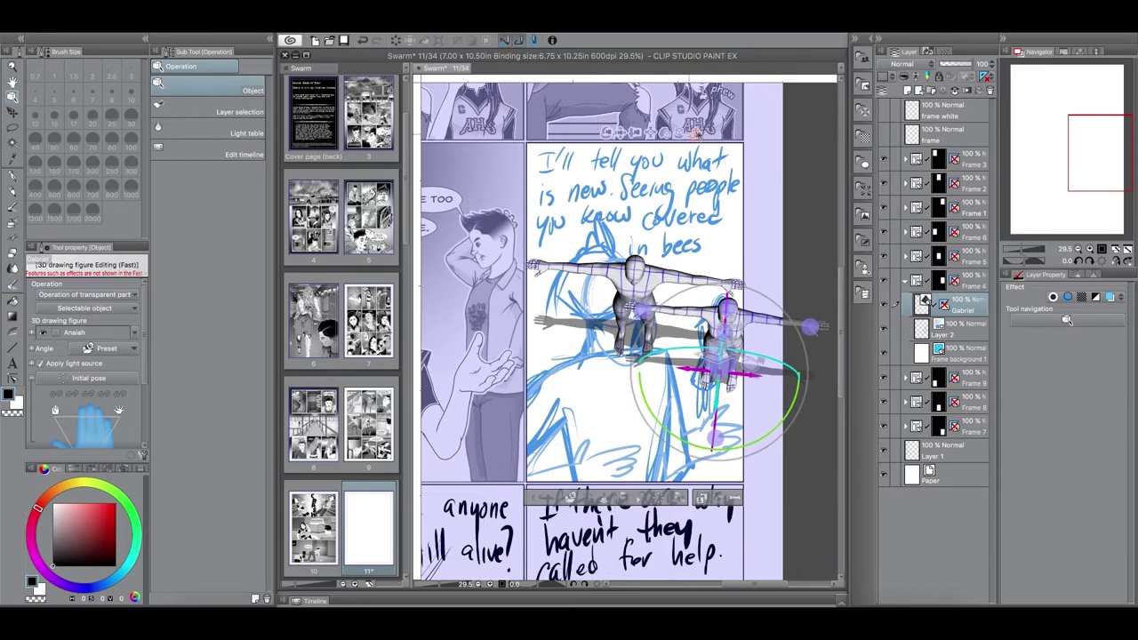
{"action": "left_click_drag", "start_coordinate": [696, 136], "coordinate": [721, 349]}
{"action": "left_click_drag", "start_coordinate": [613, 135], "coordinate": [636, 56]}
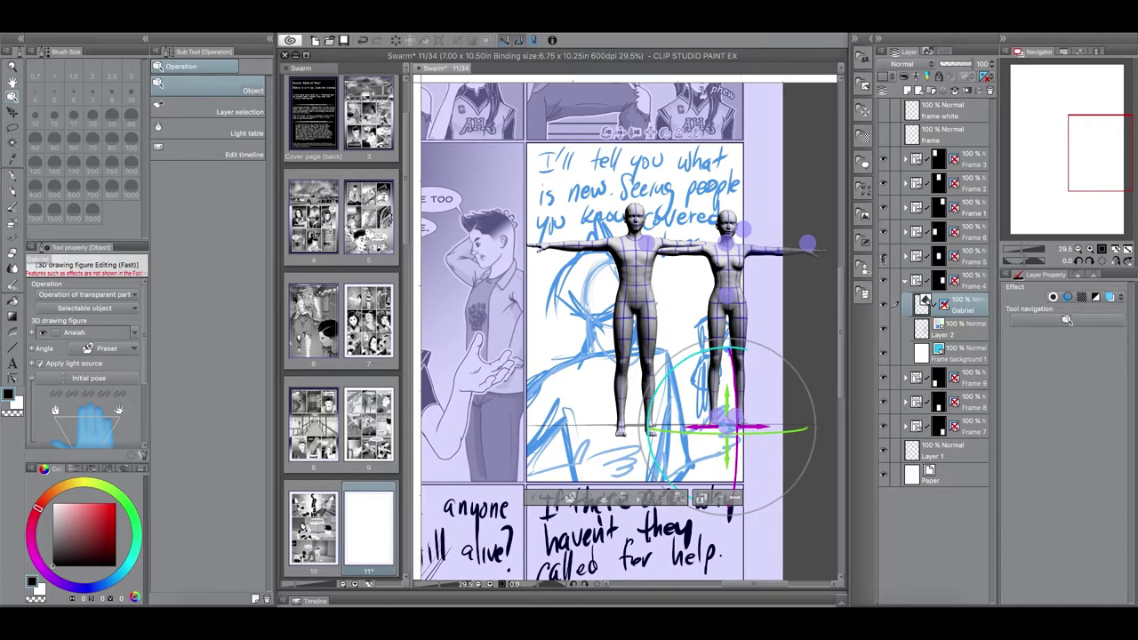
- Delete the Anaiah figure from the sixth panel's 3D layer and select the Gabriel figure
{"action": "left_click", "coordinate": [870, 265]}
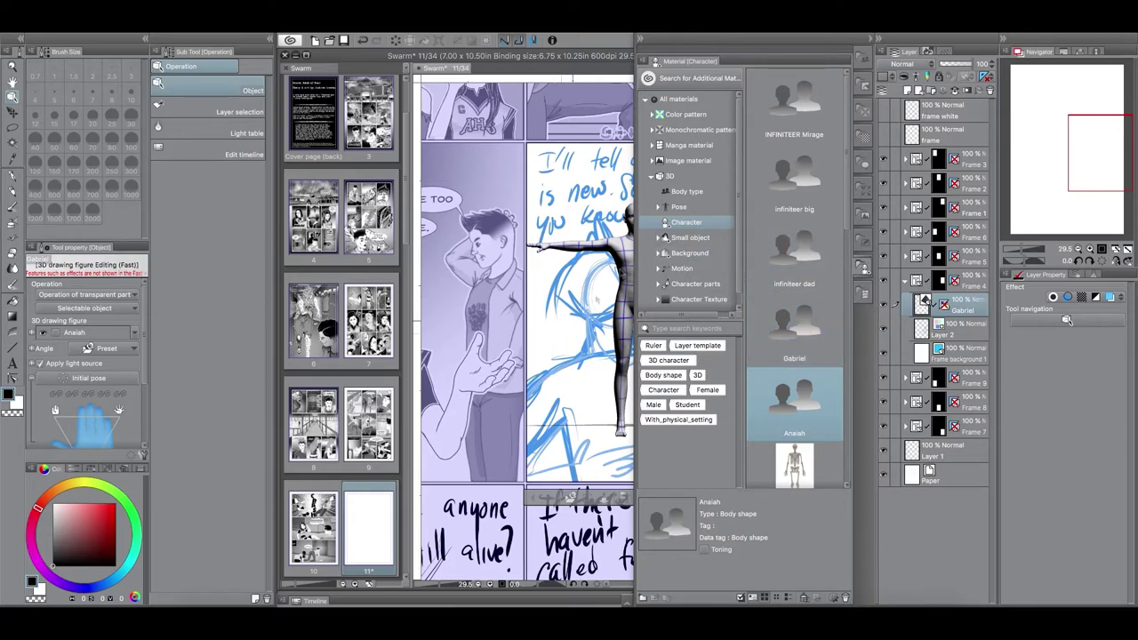
{"action": "left_click", "coordinate": [873, 39]}
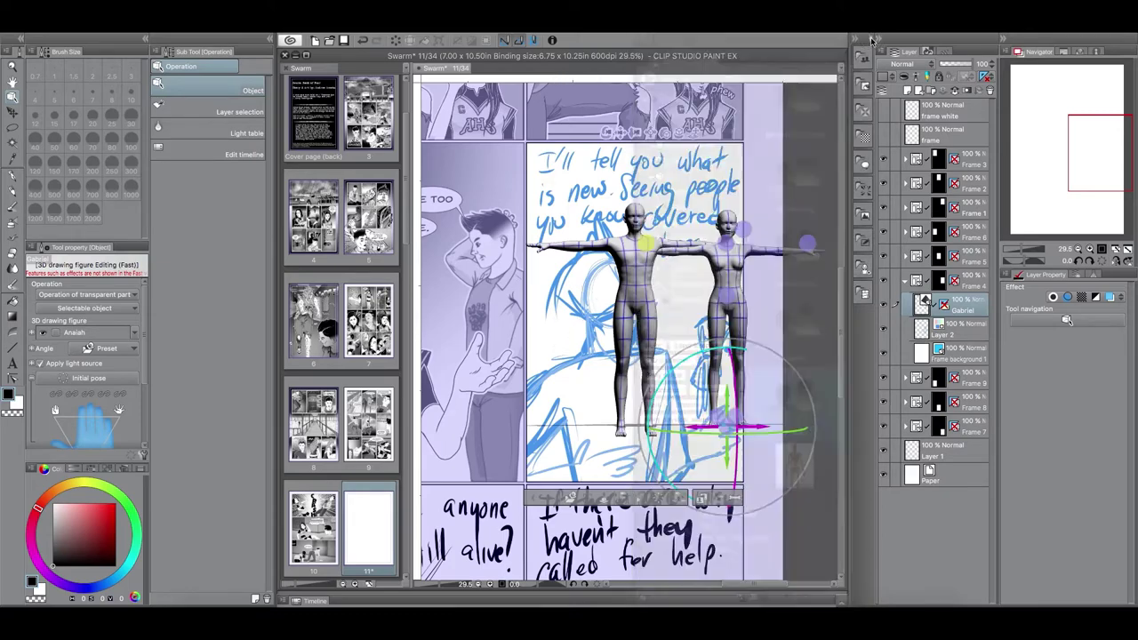
{"action": "left_click_drag", "start_coordinate": [1103, 160], "coordinate": [1093, 151]}
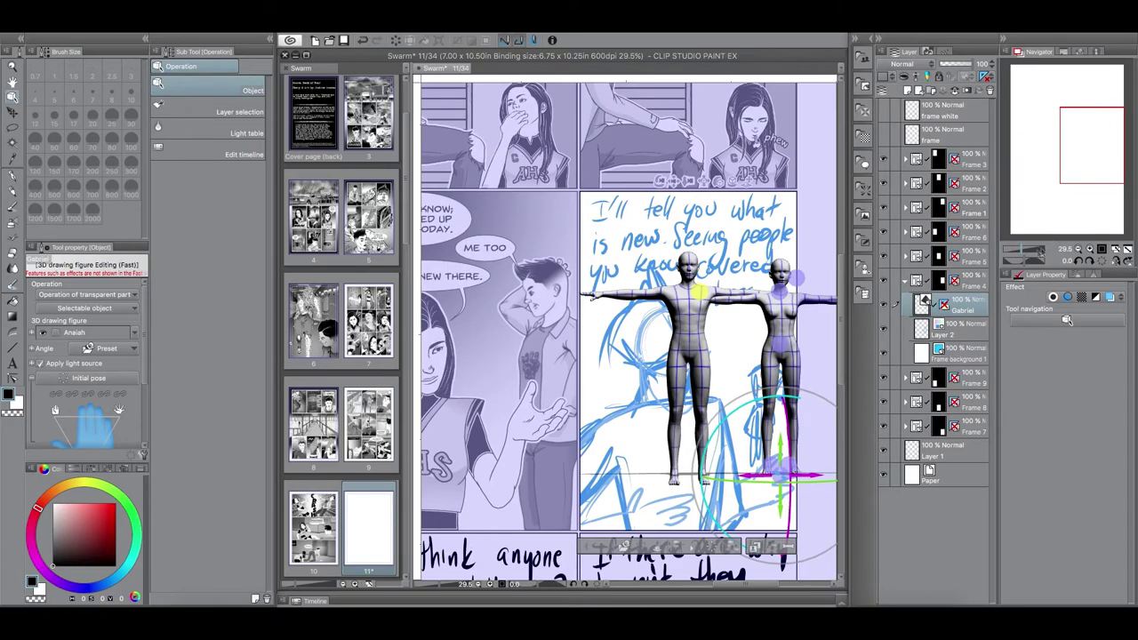
{"action": "left_click_drag", "start_coordinate": [1024, 250], "coordinate": [1018, 250]}
{"action": "scroll", "coordinate": [1054, 147], "scroll_direction": "up", "scroll_amount": 2}
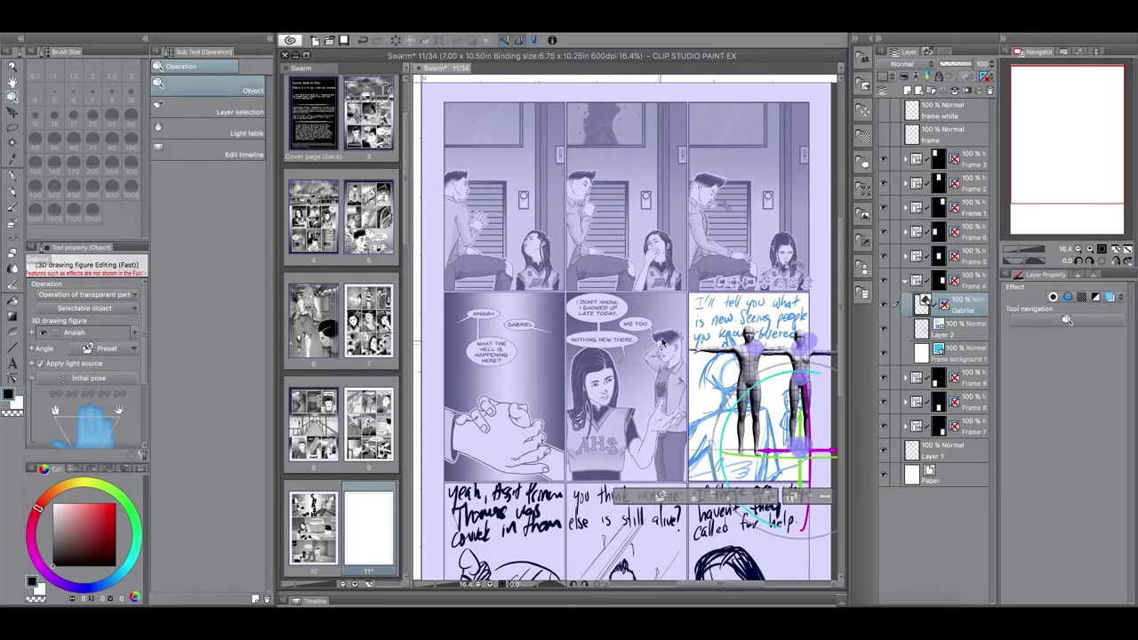
{"action": "left_click_drag", "start_coordinate": [1017, 254], "coordinate": [1030, 229]}
{"action": "left_click_drag", "start_coordinate": [1067, 150], "coordinate": [1090, 165]}
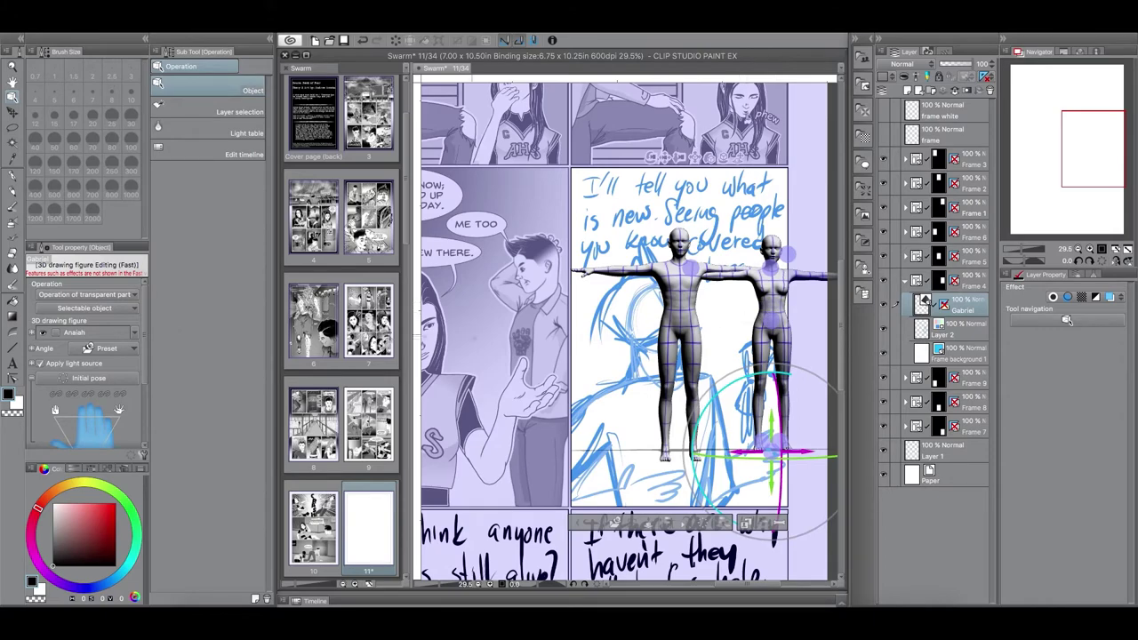
{"action": "key", "text": "Delete"}
{"action": "left_click", "coordinate": [681, 278]}
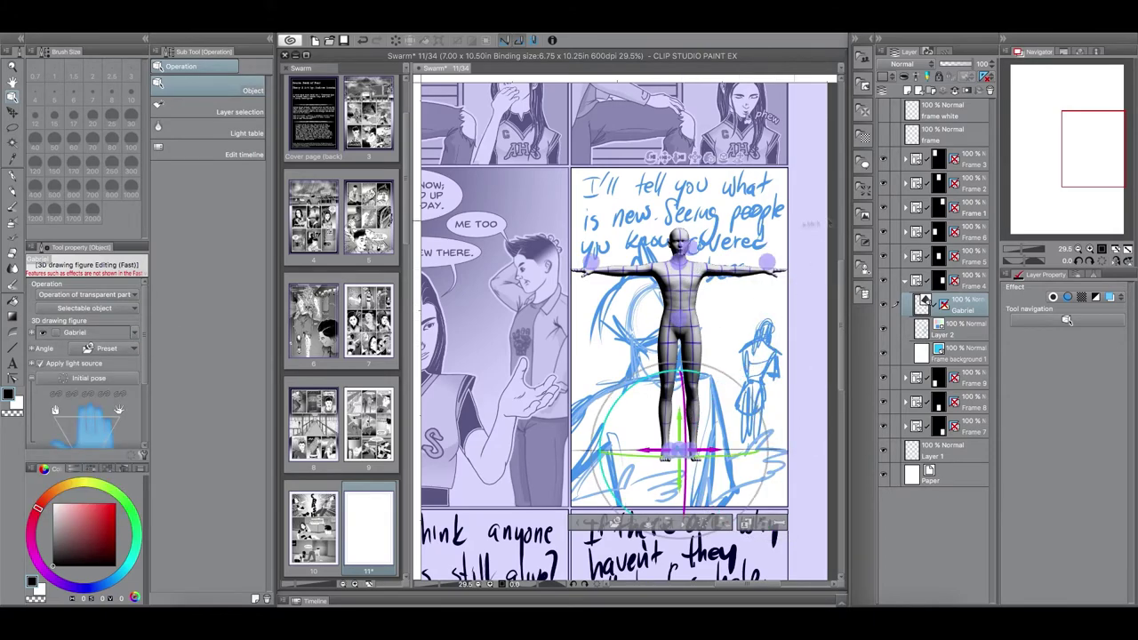
- Dolly the camera closer so that Gabriel's upper body fills the sixth panel, and collapse the figure's hand setup settings
{"action": "left_click_drag", "start_coordinate": [681, 159], "coordinate": [665, 247]}
{"action": "left_click", "coordinate": [682, 334]}
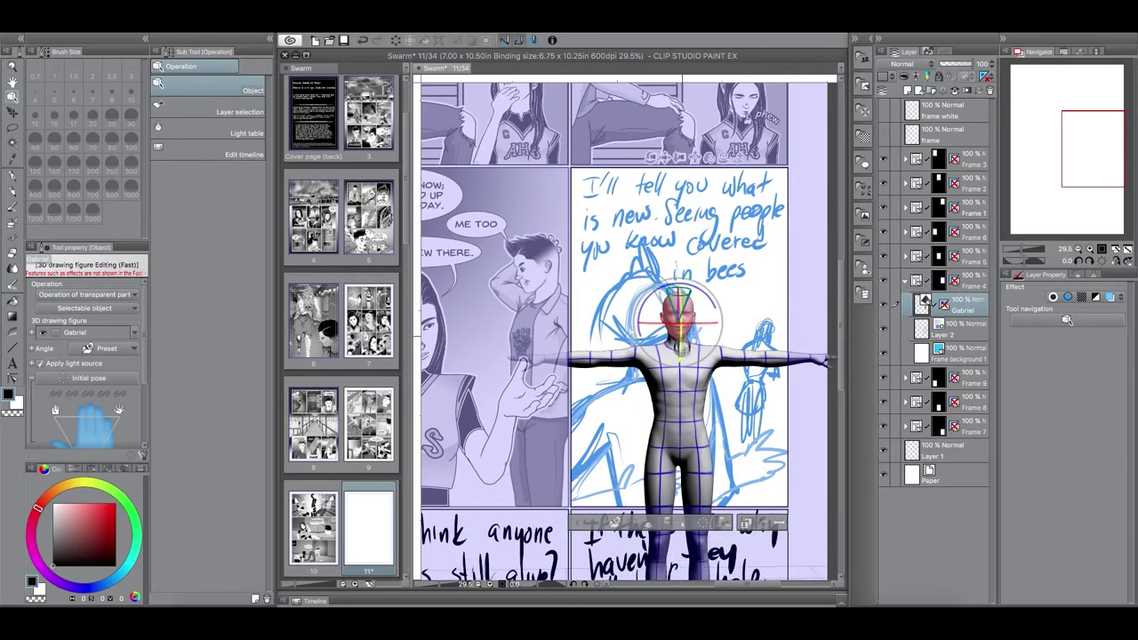
{"action": "left_click", "coordinate": [32, 378]}
{"action": "left_click", "coordinate": [143, 455]}
{"action": "left_click", "coordinate": [390, 269]}
{"action": "left_click", "coordinate": [614, 213]}
{"action": "left_click", "coordinate": [437, 339]}
{"action": "left_click", "coordinate": [682, 216]}
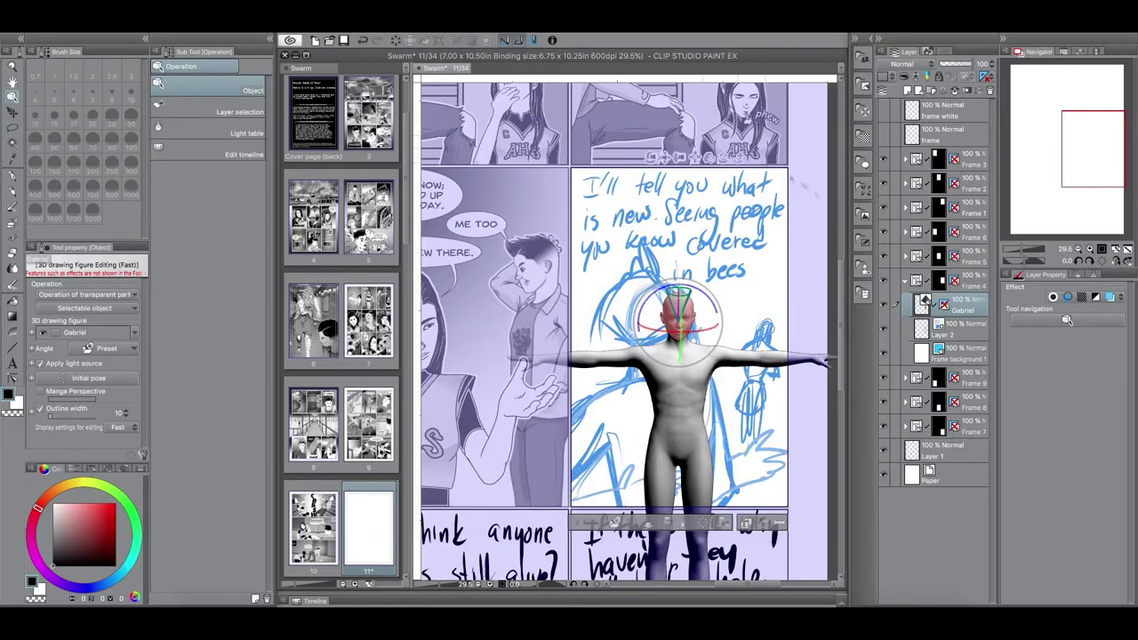
- Tilt the Gabriel figure's head down and to the side and adjust its shoulder
{"action": "left_click_drag", "start_coordinate": [708, 296], "coordinate": [699, 291]}
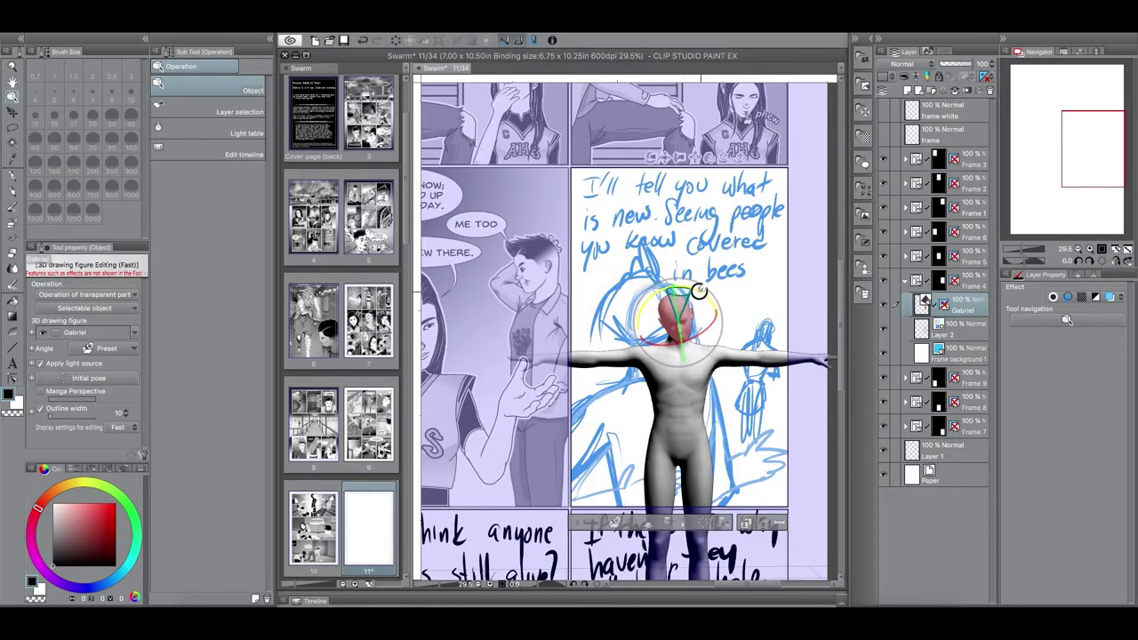
{"action": "left_click_drag", "start_coordinate": [706, 331], "coordinate": [712, 305]}
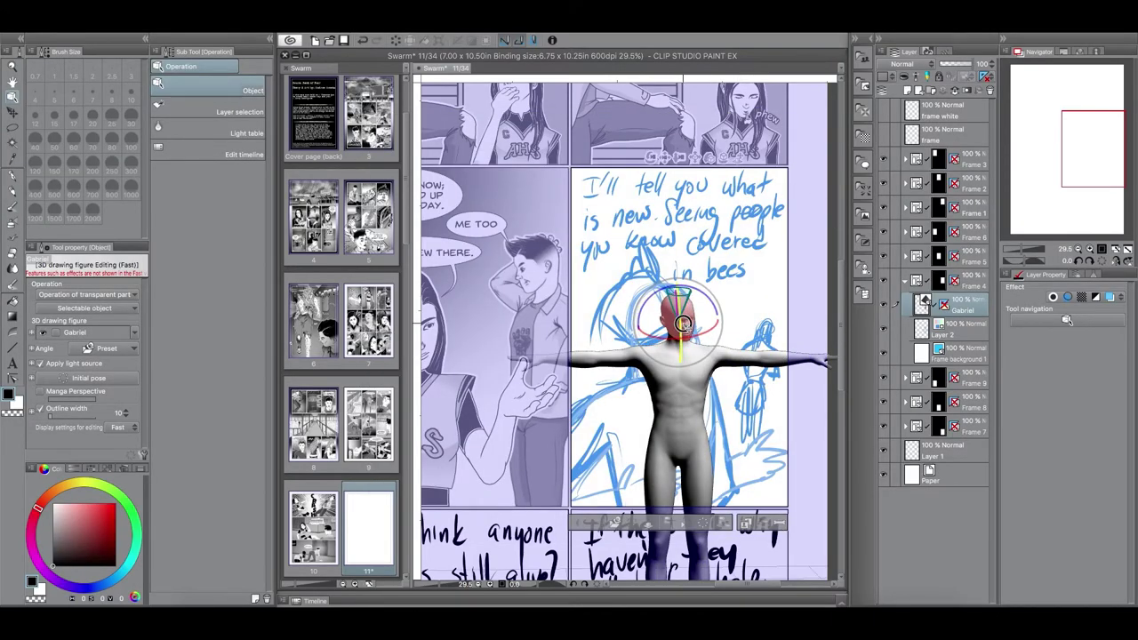
{"action": "left_click", "coordinate": [660, 359]}
{"action": "left_click_drag", "start_coordinate": [706, 344], "coordinate": [666, 356]}
- Bend the figure's right arm at the elbow and lower it so that the forearm sits in front of the torso
{"action": "left_click", "coordinate": [591, 359]}
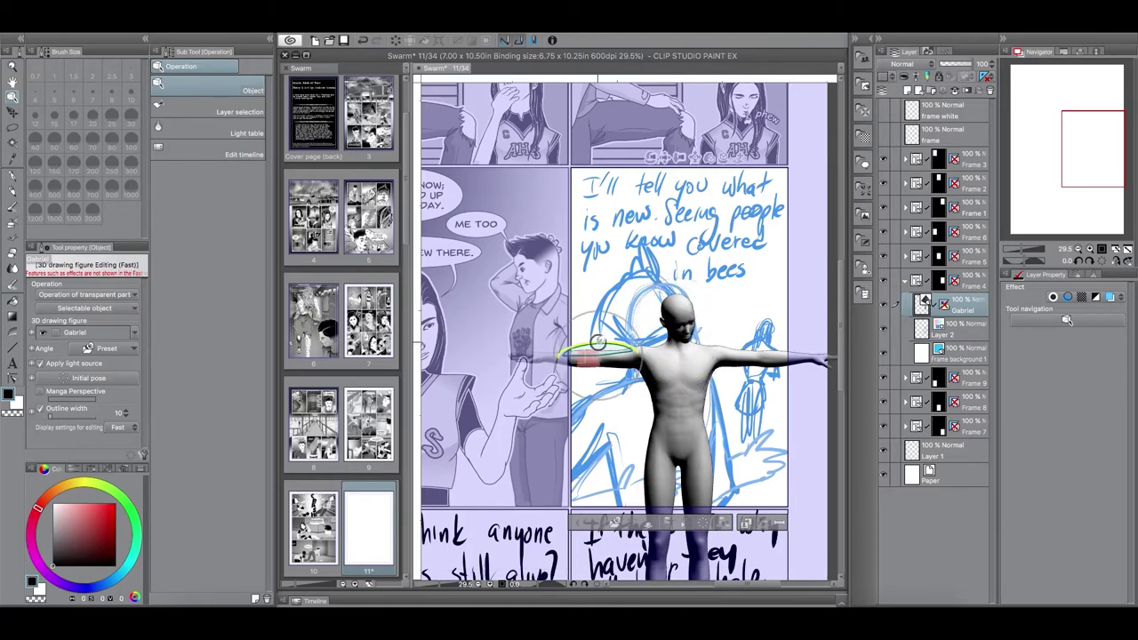
{"action": "left_click_drag", "start_coordinate": [578, 348], "coordinate": [617, 323]}
{"action": "left_click", "coordinate": [627, 334]}
{"action": "left_click", "coordinate": [32, 362]}
{"action": "left_click", "coordinate": [32, 360]}
{"action": "left_click", "coordinate": [32, 410]}
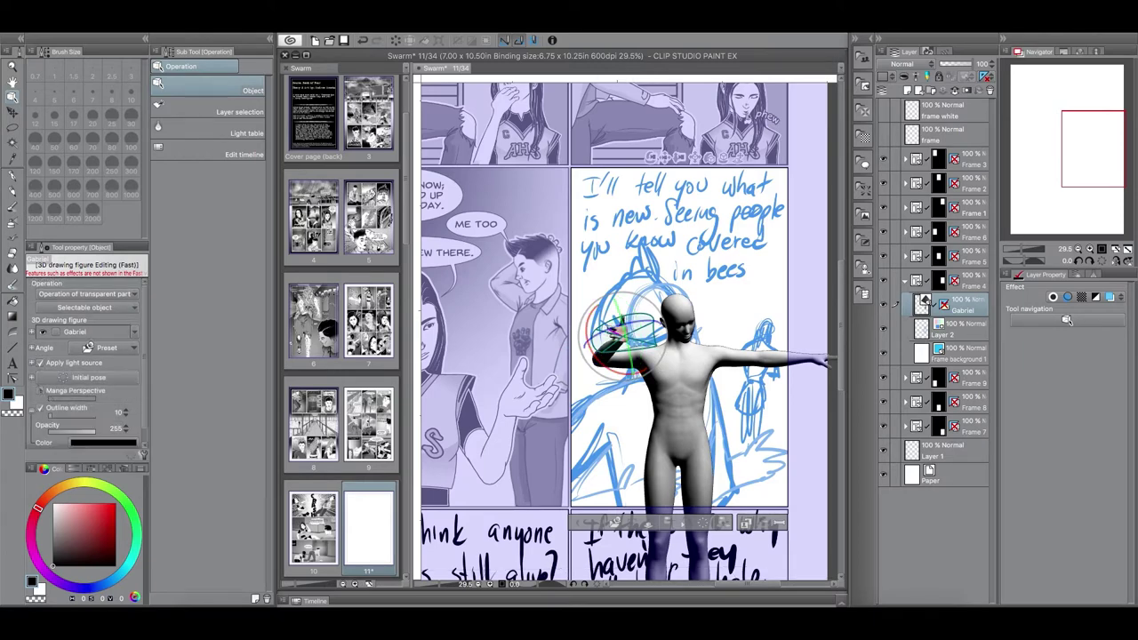
{"action": "left_click", "coordinate": [643, 359]}
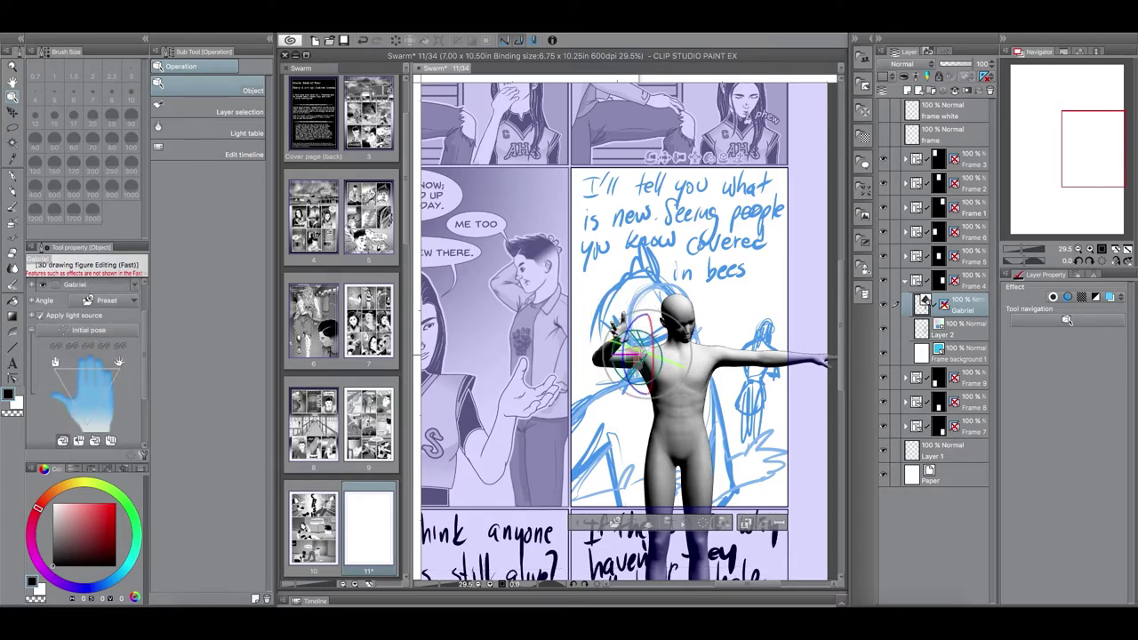
{"action": "left_click_drag", "start_coordinate": [633, 351], "coordinate": [680, 375]}
{"action": "left_click", "coordinate": [665, 357]}
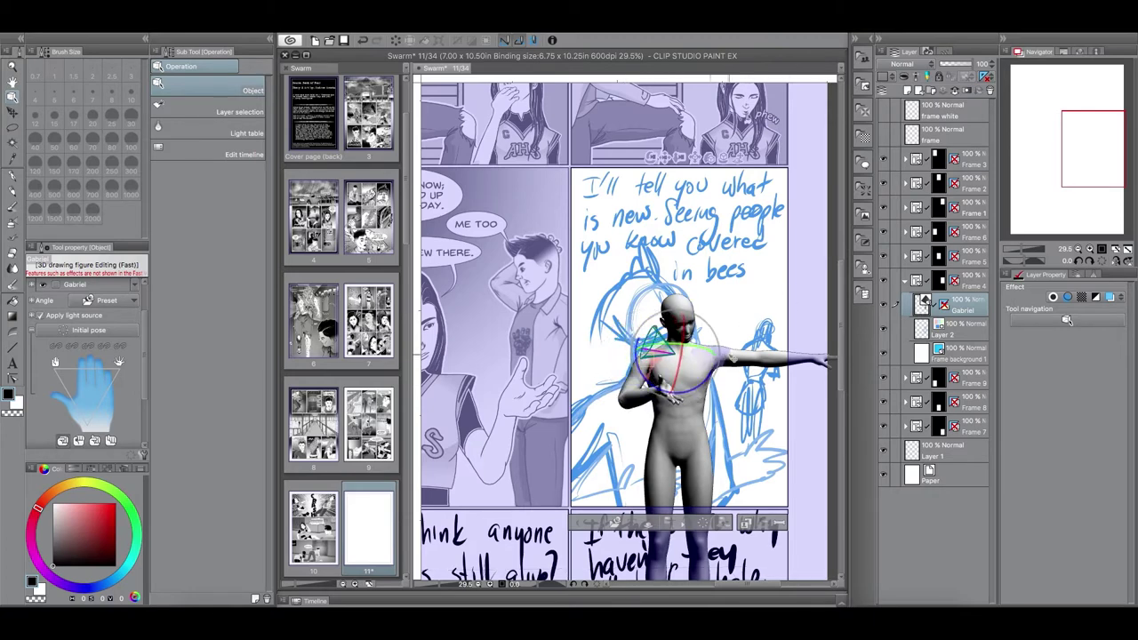
- Pose the figure's left arm bent with its palm open, and move the camera closer to the upper body
{"action": "left_click", "coordinate": [730, 356]}
{"action": "left_click_drag", "start_coordinate": [745, 348], "coordinate": [734, 399]}
{"action": "left_click", "coordinate": [724, 358]}
{"action": "left_click", "coordinate": [703, 359]}
{"action": "left_click_drag", "start_coordinate": [652, 158], "coordinate": [681, 120]}
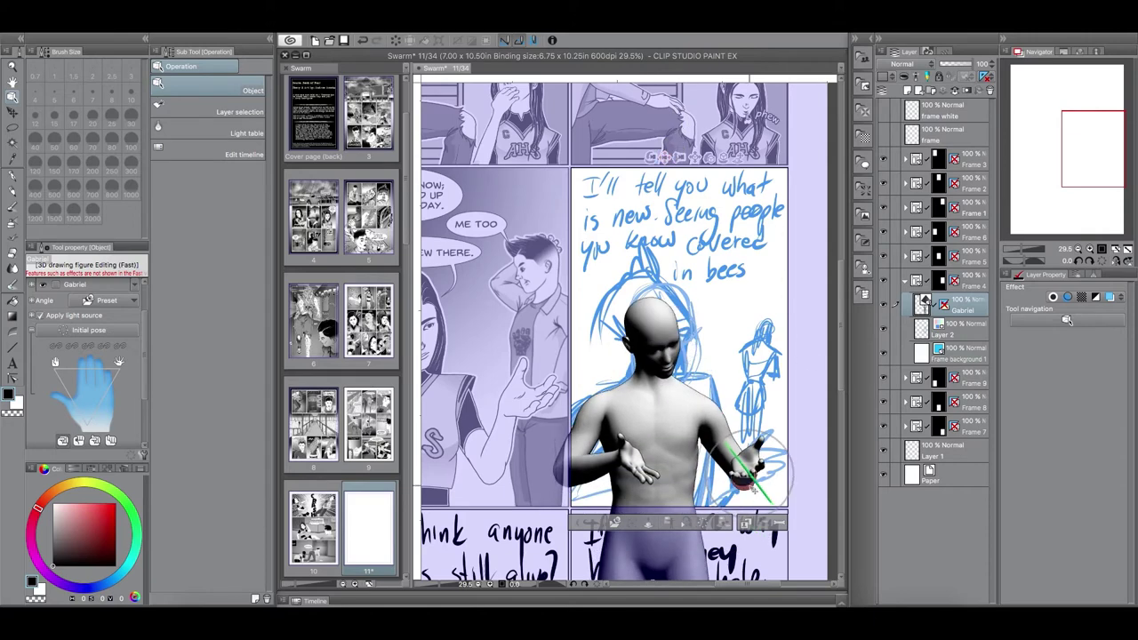
{"action": "left_click", "coordinate": [687, 406]}
{"action": "left_click_drag", "start_coordinate": [688, 406], "coordinate": [724, 385]}
{"action": "left_click", "coordinate": [721, 411]}
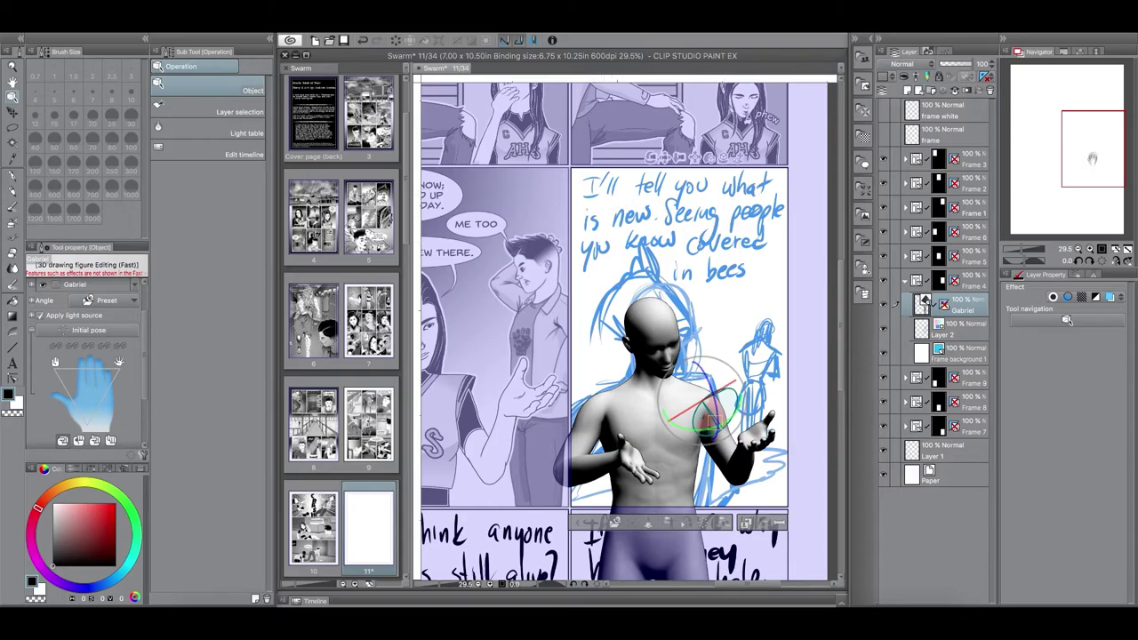
- Look over the finished panels in the page's first two rows and compare them with the sixth panel's figure
{"action": "left_click_drag", "start_coordinate": [1093, 158], "coordinate": [1066, 115]}
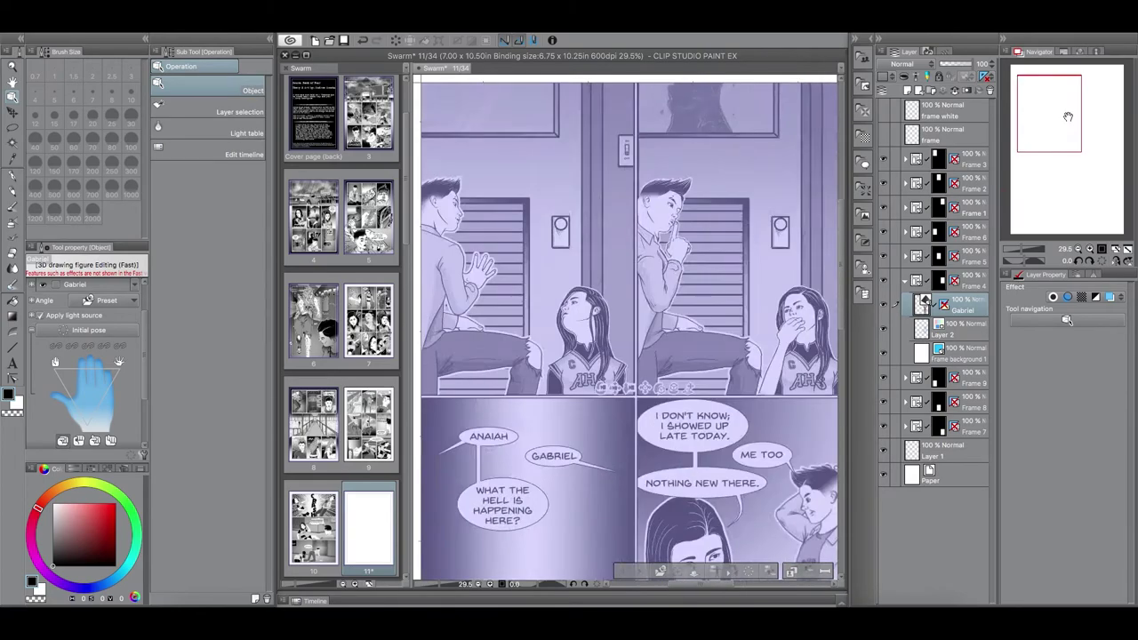
{"action": "scroll", "coordinate": [1055, 165], "scroll_direction": "down", "scroll_amount": 1}
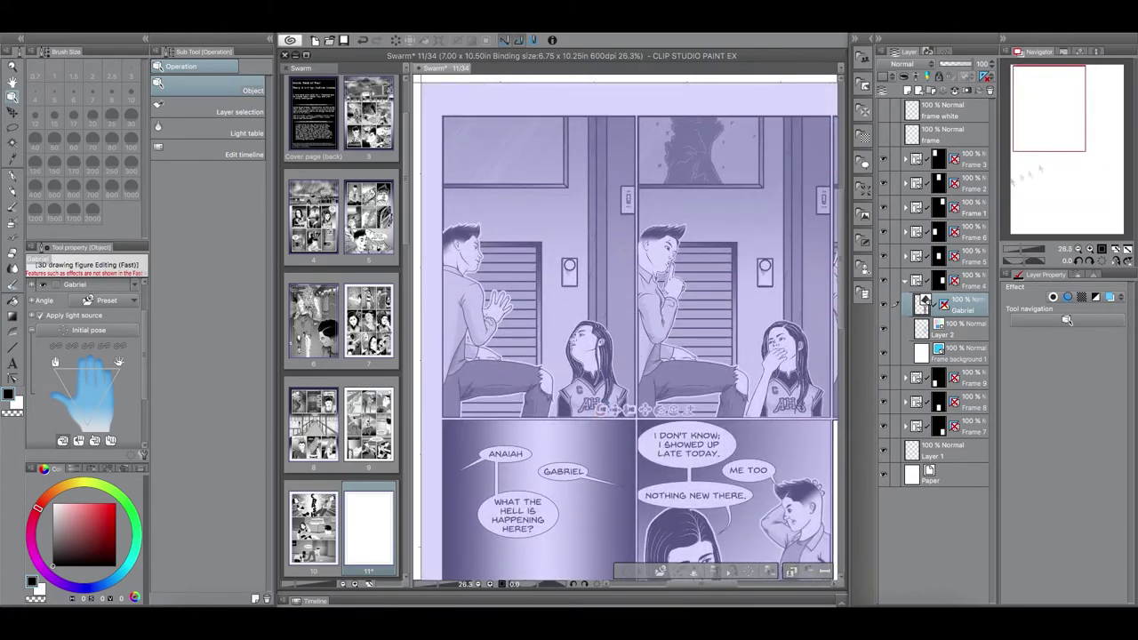
{"action": "left_click_drag", "start_coordinate": [1036, 146], "coordinate": [1058, 145]}
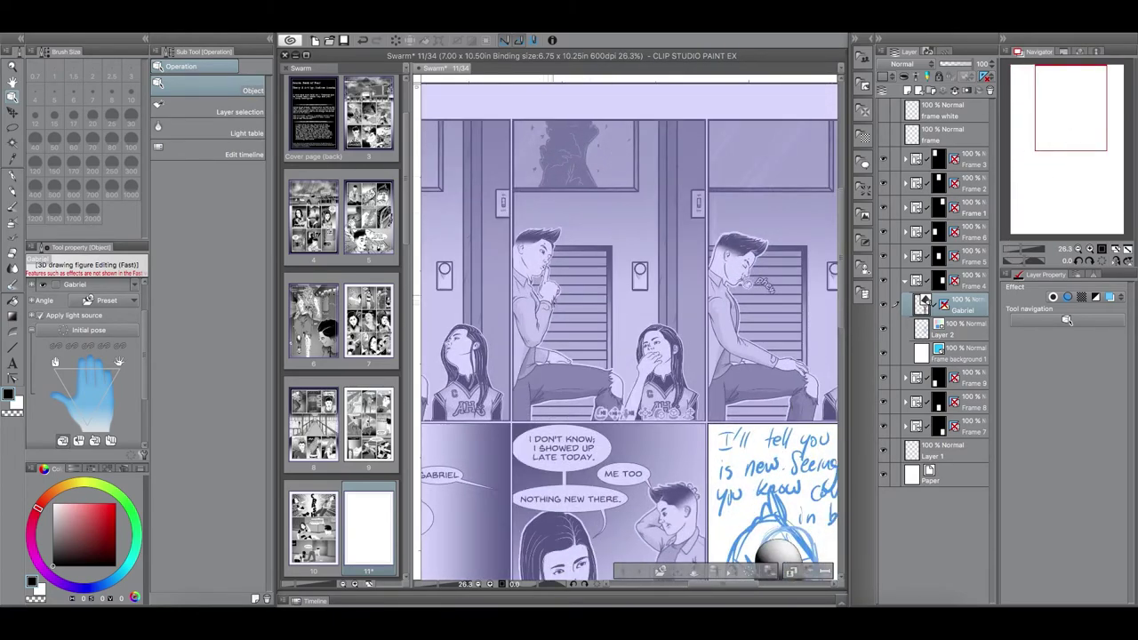
{"action": "left_click_drag", "start_coordinate": [1051, 140], "coordinate": [1014, 174]}
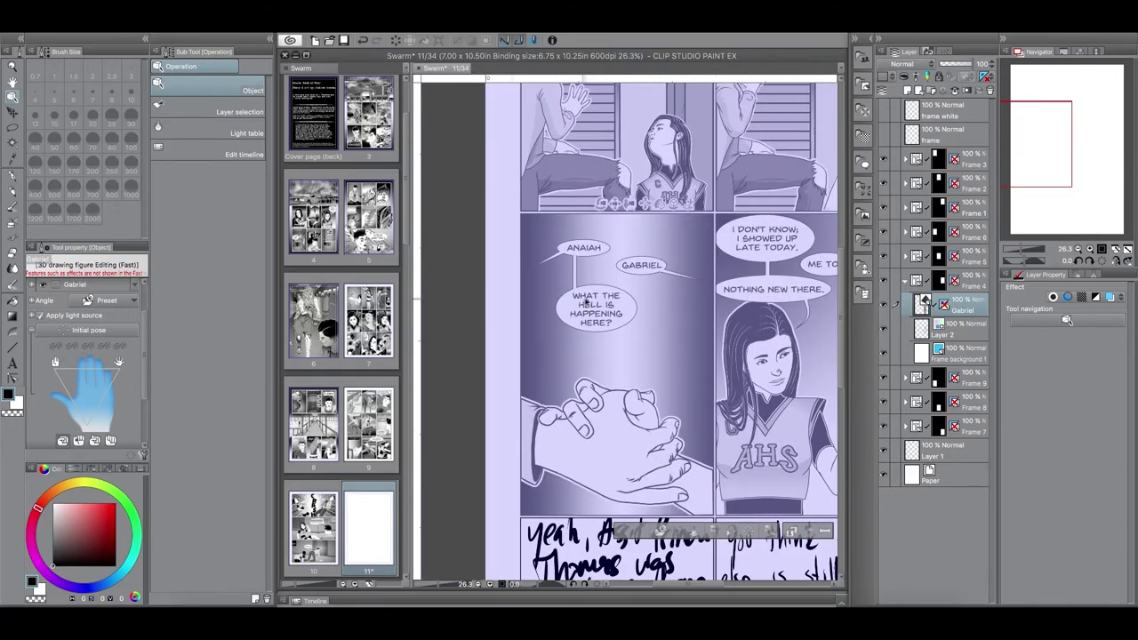
{"action": "left_click_drag", "start_coordinate": [1035, 157], "coordinate": [1068, 160]}
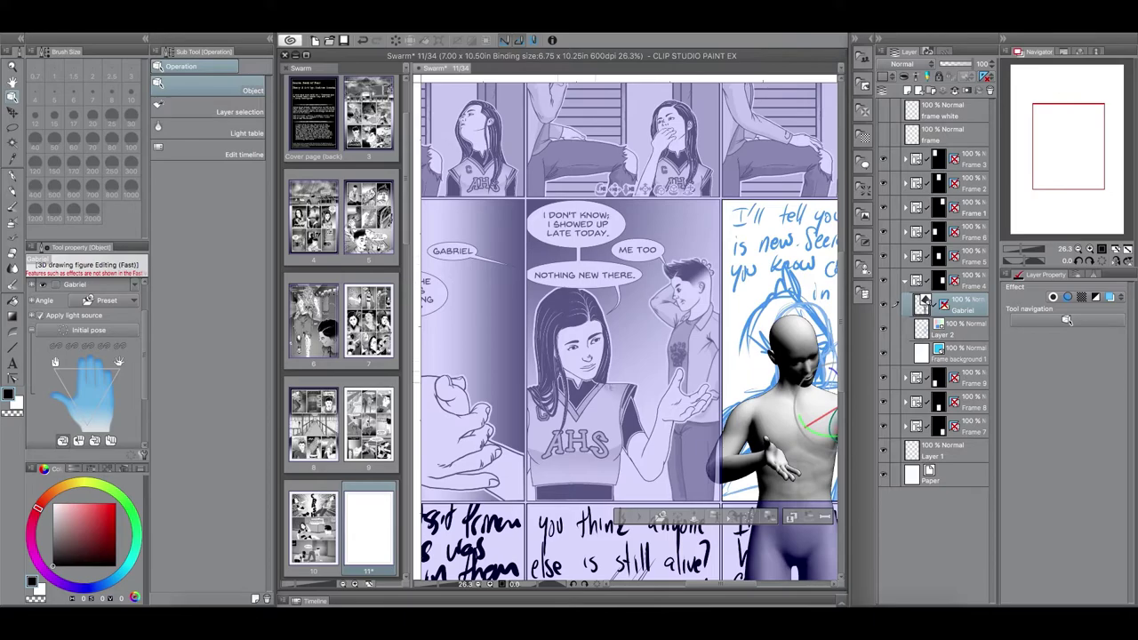
{"action": "left_click_drag", "start_coordinate": [1059, 163], "coordinate": [1076, 160]}
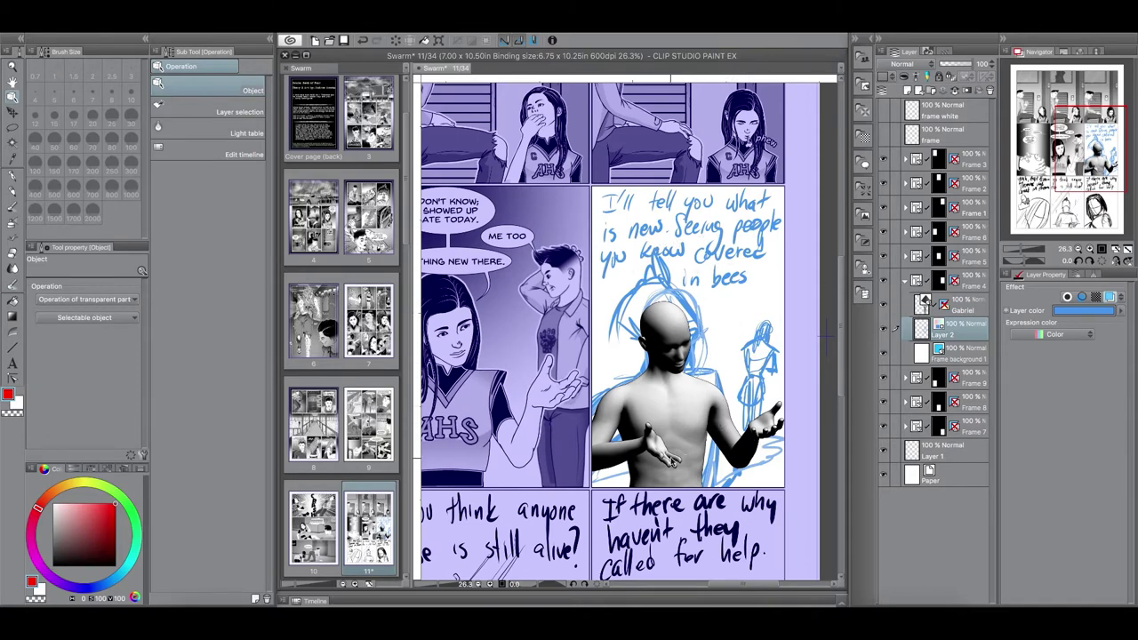
- Select the Gabriel figure again and raise and turn its head to look past its left shoulder
{"action": "left_click", "coordinate": [675, 331]}
{"action": "left_click", "coordinate": [674, 334]}
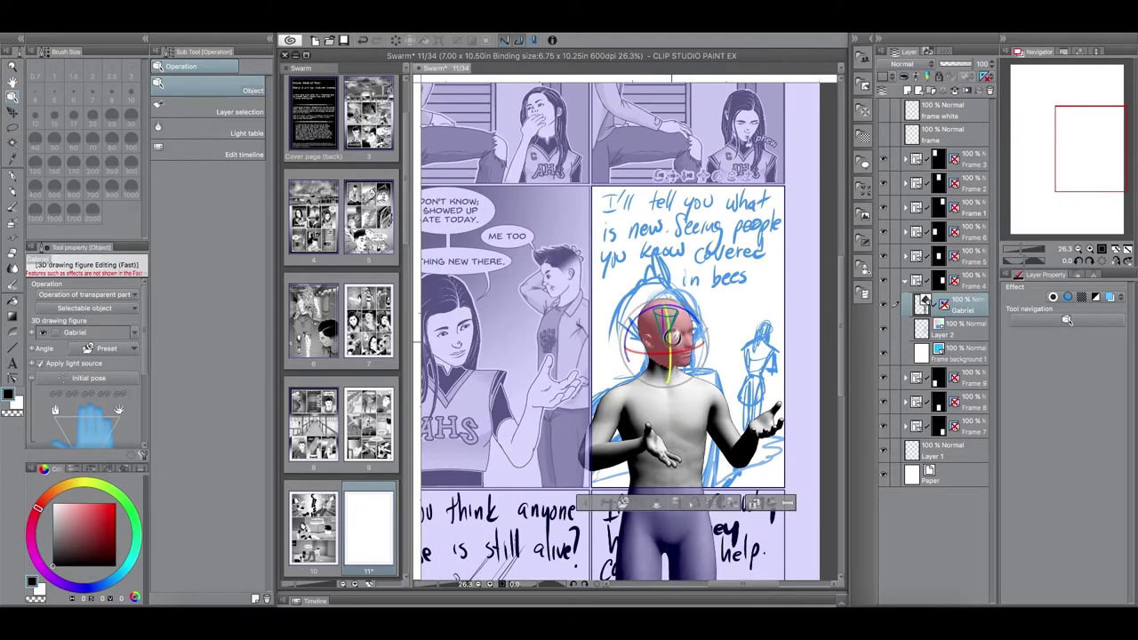
{"action": "left_click_drag", "start_coordinate": [673, 336], "coordinate": [716, 338]}
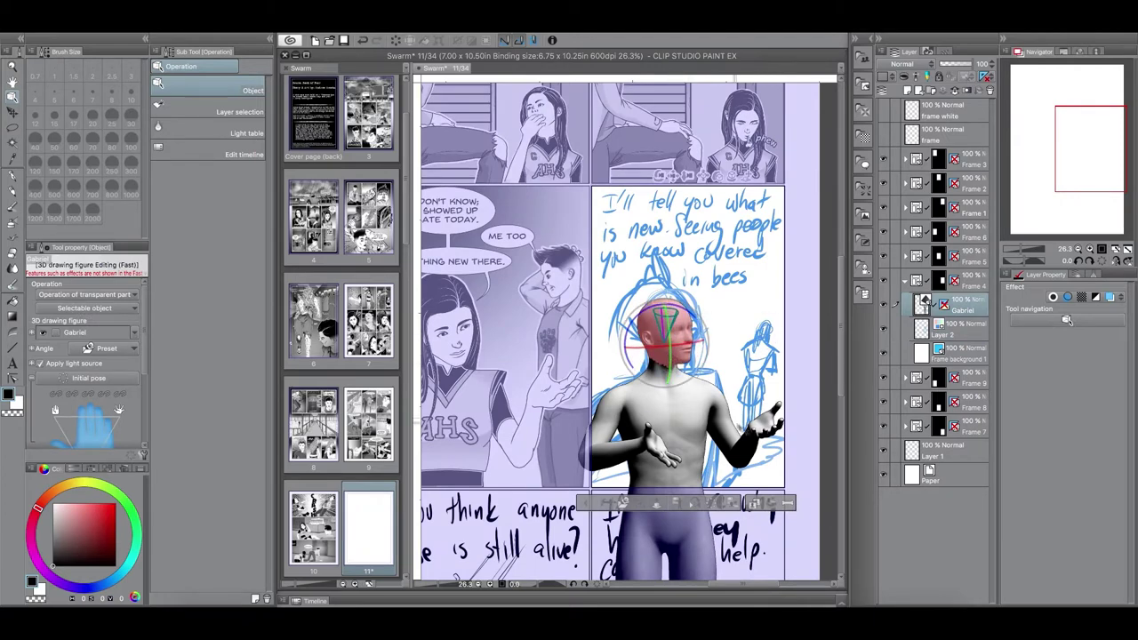
- Try lowering the figure's left arm to its side and bending the forearm behind the body
{"action": "left_click", "coordinate": [734, 425]}
{"action": "left_click_drag", "start_coordinate": [730, 421], "coordinate": [735, 480]}
{"action": "left_click", "coordinate": [726, 415]}
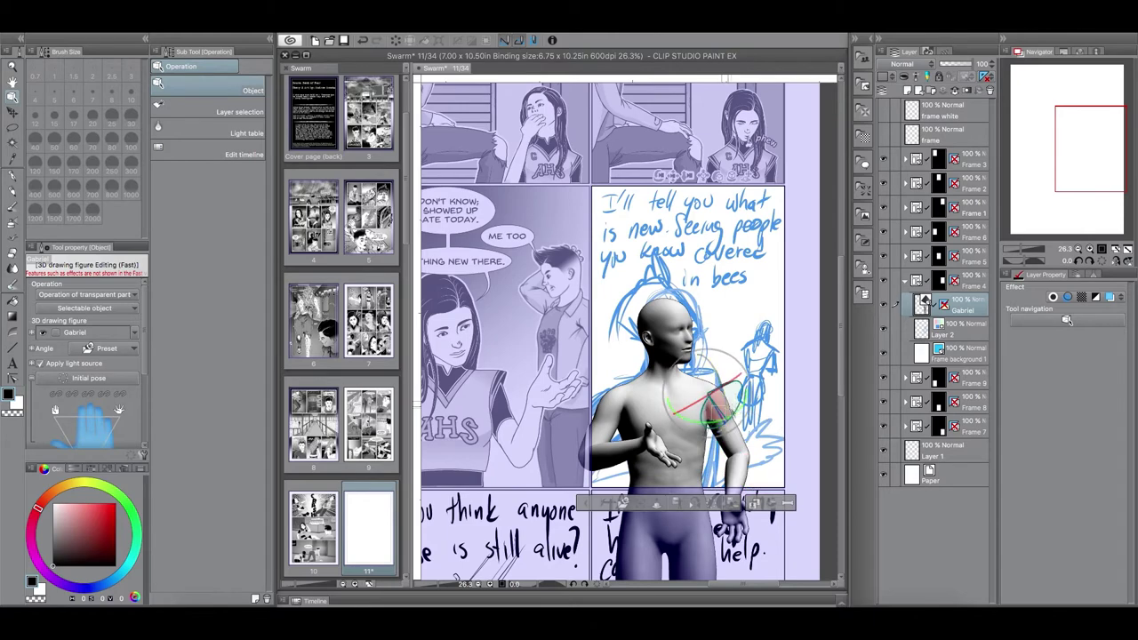
{"action": "left_click_drag", "start_coordinate": [727, 391], "coordinate": [716, 397]}
{"action": "left_click", "coordinate": [723, 457]}
{"action": "left_click_drag", "start_coordinate": [723, 460], "coordinate": [716, 471]}
{"action": "left_click", "coordinate": [720, 410]}
{"action": "left_click_drag", "start_coordinate": [703, 393], "coordinate": [681, 409]}
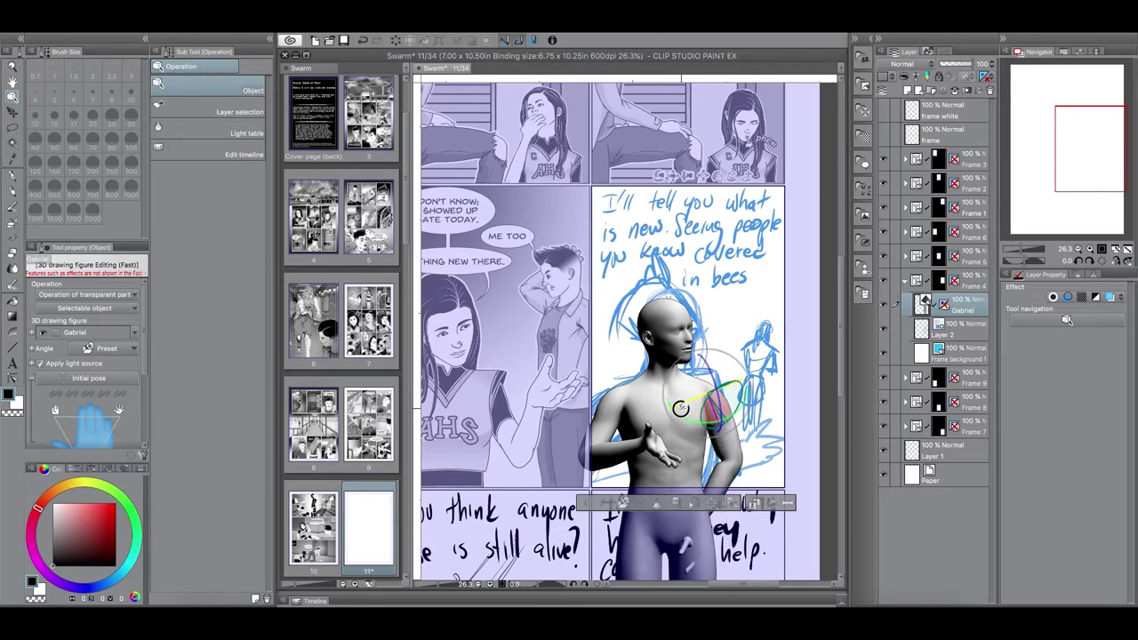
- Reset the figure to its initial pose and lower its left arm to its side
{"action": "left_click", "coordinate": [726, 455]}
{"action": "left_click", "coordinate": [711, 504]}
{"action": "left_click", "coordinate": [728, 397]}
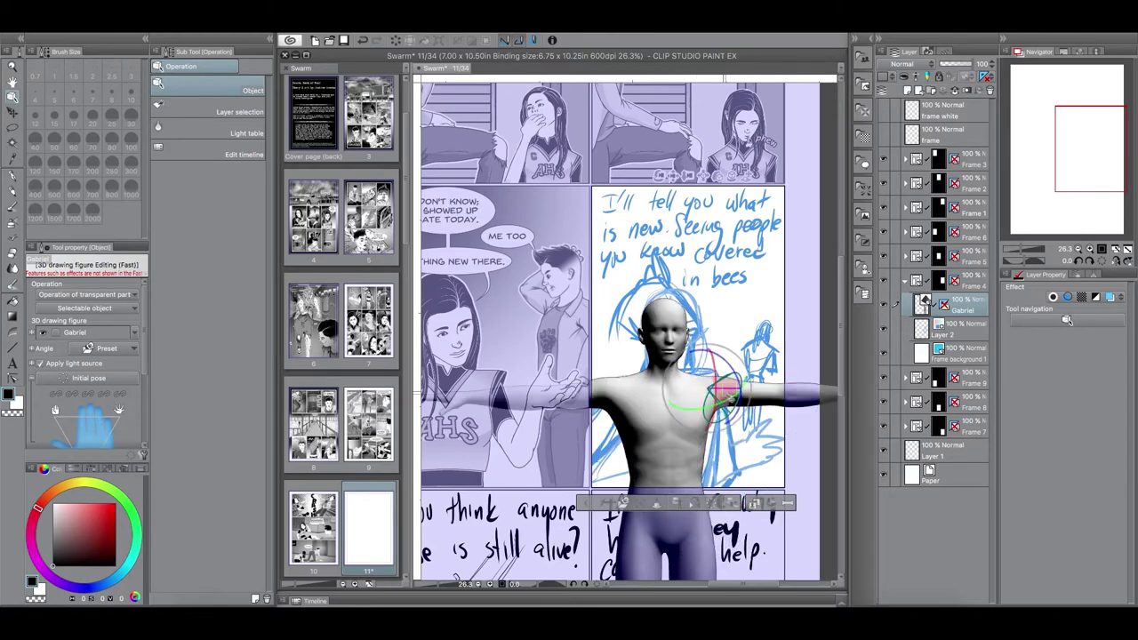
{"action": "left_click_drag", "start_coordinate": [726, 392], "coordinate": [724, 427]}
- Turn the figure's head to the side and lower its right arm alongside the body
{"action": "left_click", "coordinate": [669, 327]}
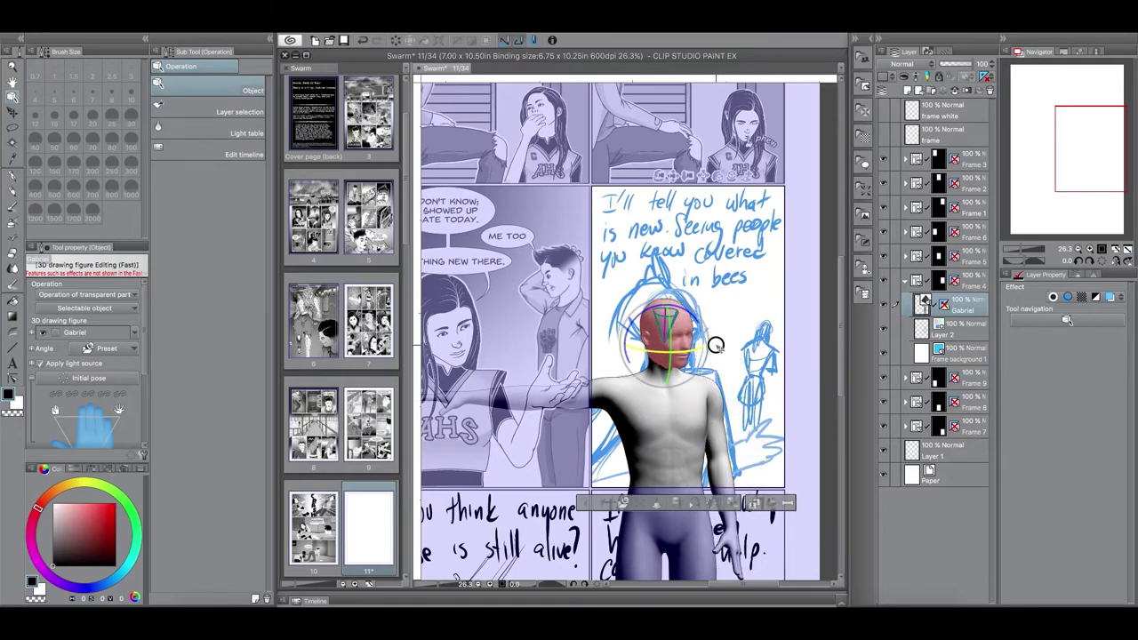
{"action": "left_click", "coordinate": [608, 394]}
{"action": "mouse_move", "coordinate": [596, 391]}
{"action": "left_mouse_down"}
{"action": "mouse_move", "coordinate": [598, 450]}
{"action": "mouse_move", "coordinate": [617, 398]}
{"action": "left_mouse_up"}
{"action": "left_click", "coordinate": [599, 450]}
{"action": "left_click", "coordinate": [612, 406]}
- Undo the recent adjustments to the figure's right arm
{"action": "left_click", "coordinate": [364, 42]}
{"action": "left_click", "coordinate": [363, 42]}
{"action": "left_click", "coordinate": [364, 42]}
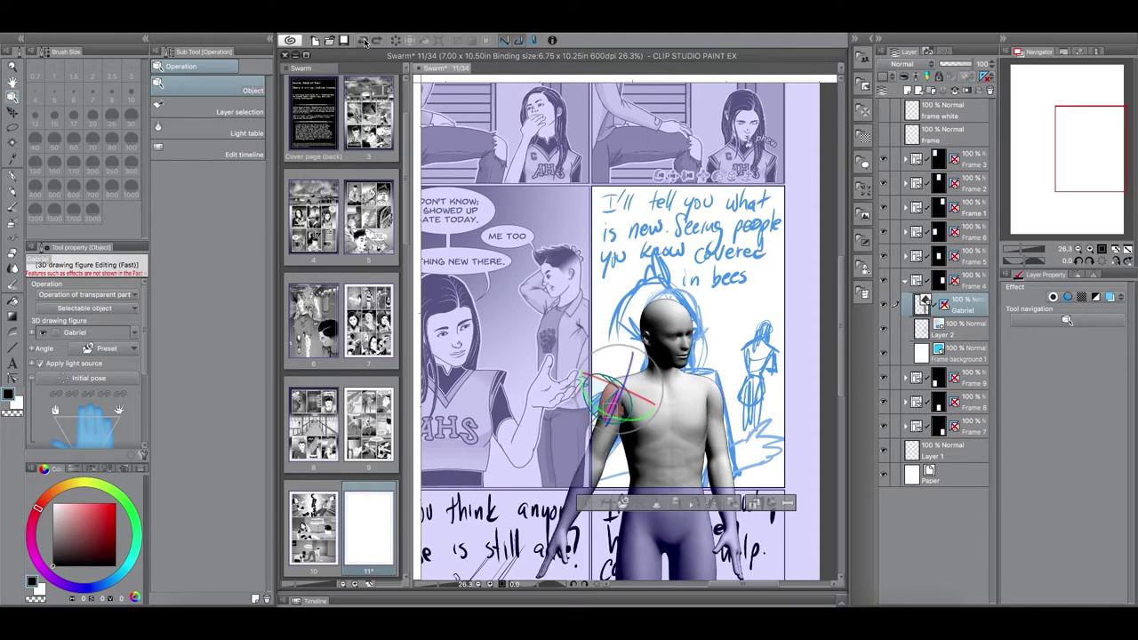
{"action": "left_click", "coordinate": [362, 41]}
{"action": "left_click", "coordinate": [362, 41]}
{"action": "left_click", "coordinate": [363, 41]}
{"action": "left_click", "coordinate": [363, 41]}
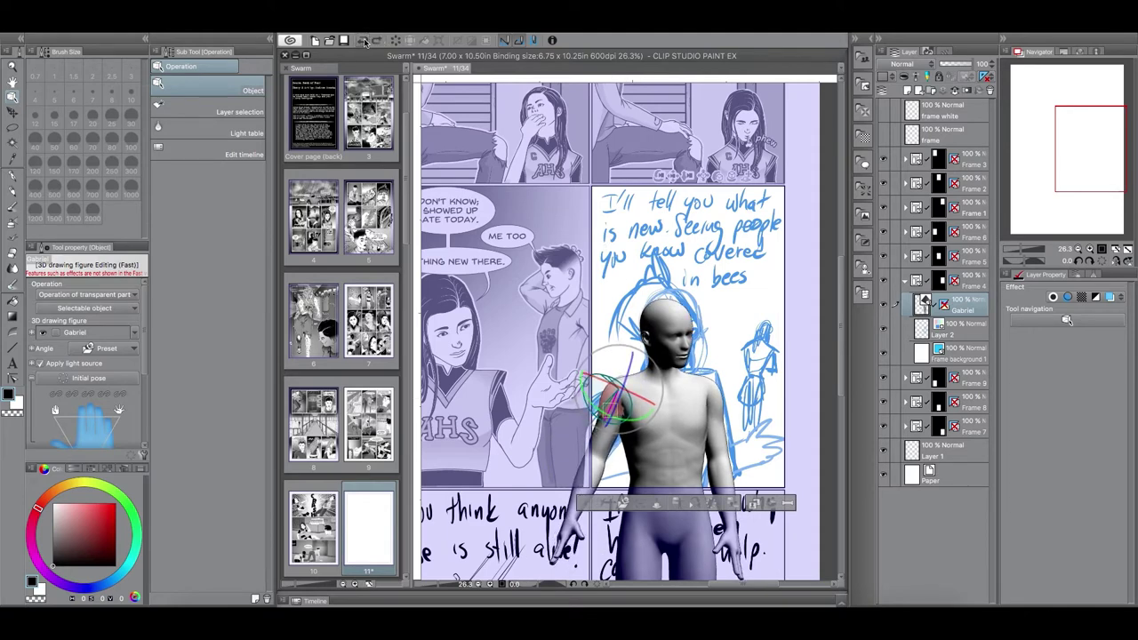
{"action": "left_click", "coordinate": [362, 41]}
{"action": "left_click", "coordinate": [362, 41]}
{"action": "left_click", "coordinate": [363, 41]}
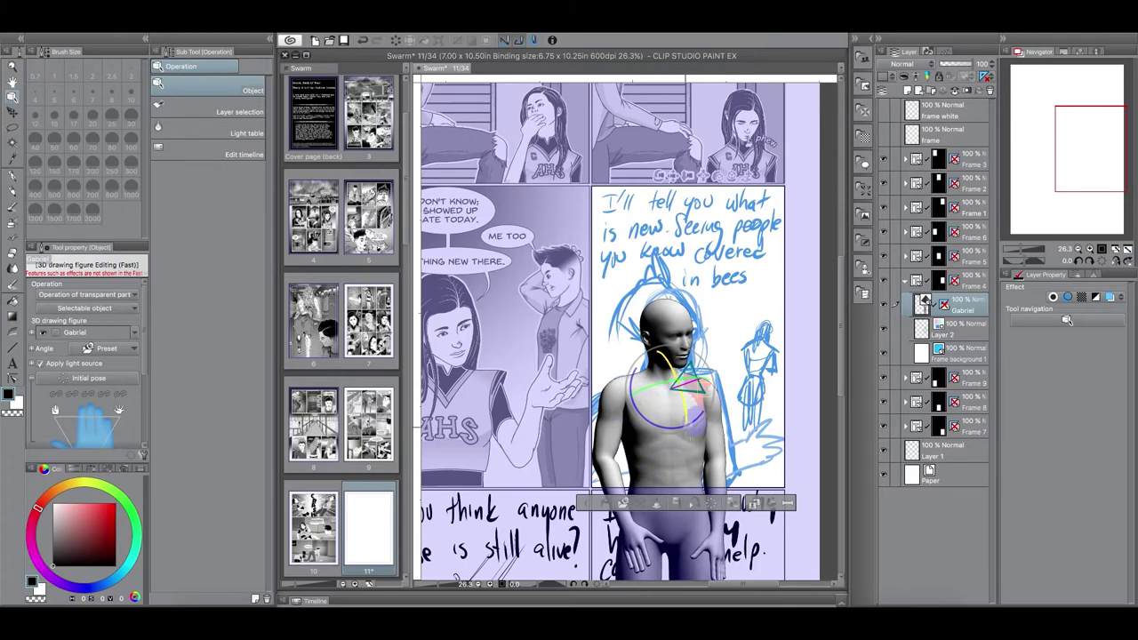
- Adjust the figure's right shoulder, turn the whole figure and bring the camera closer to it
{"action": "left_click", "coordinate": [637, 394]}
{"action": "left_click_drag", "start_coordinate": [629, 411], "coordinate": [638, 424]}
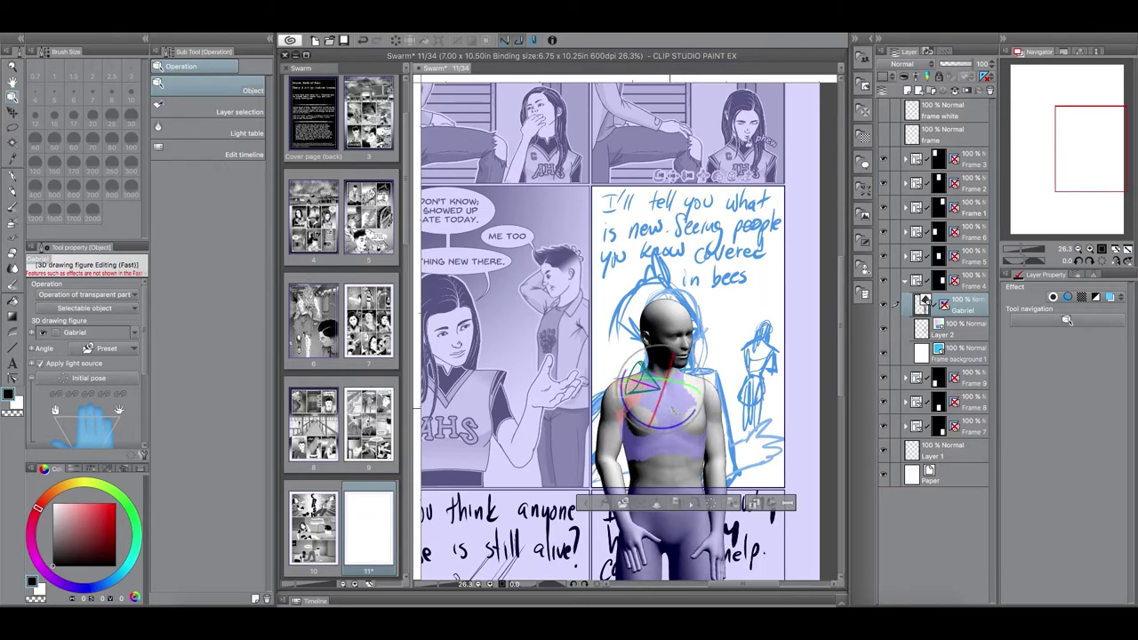
{"action": "left_click", "coordinate": [660, 441]}
{"action": "left_click_drag", "start_coordinate": [731, 175], "coordinate": [692, 264]}
{"action": "left_click", "coordinate": [680, 331]}
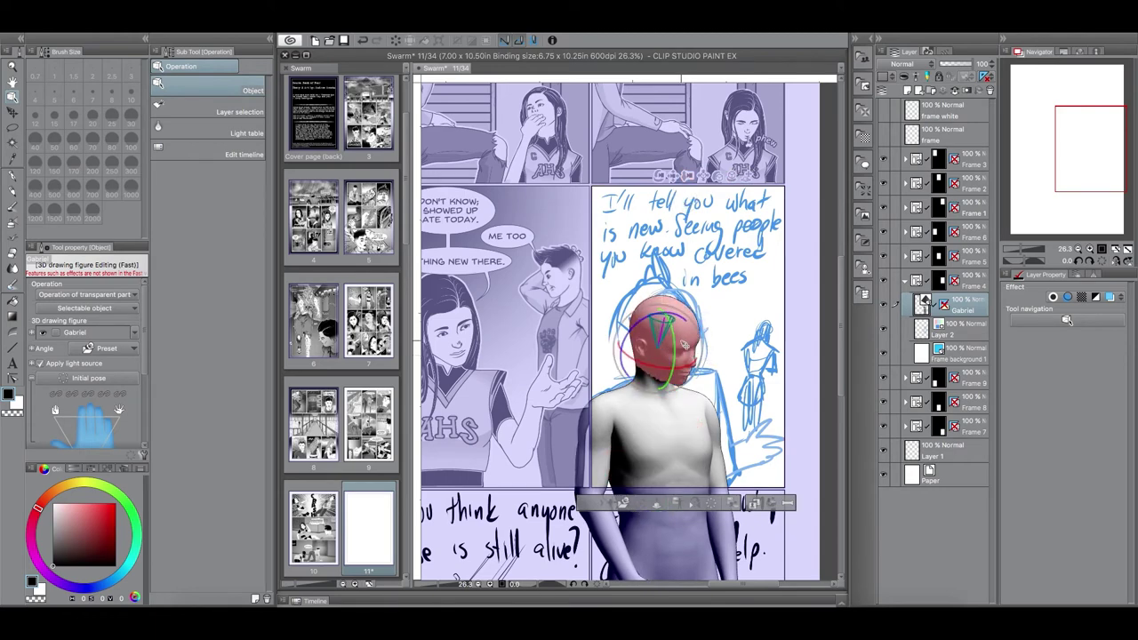
- Bend the figure's left forearm up in front of the chest and rotate the figure back toward the viewer
{"action": "left_click", "coordinate": [702, 409]}
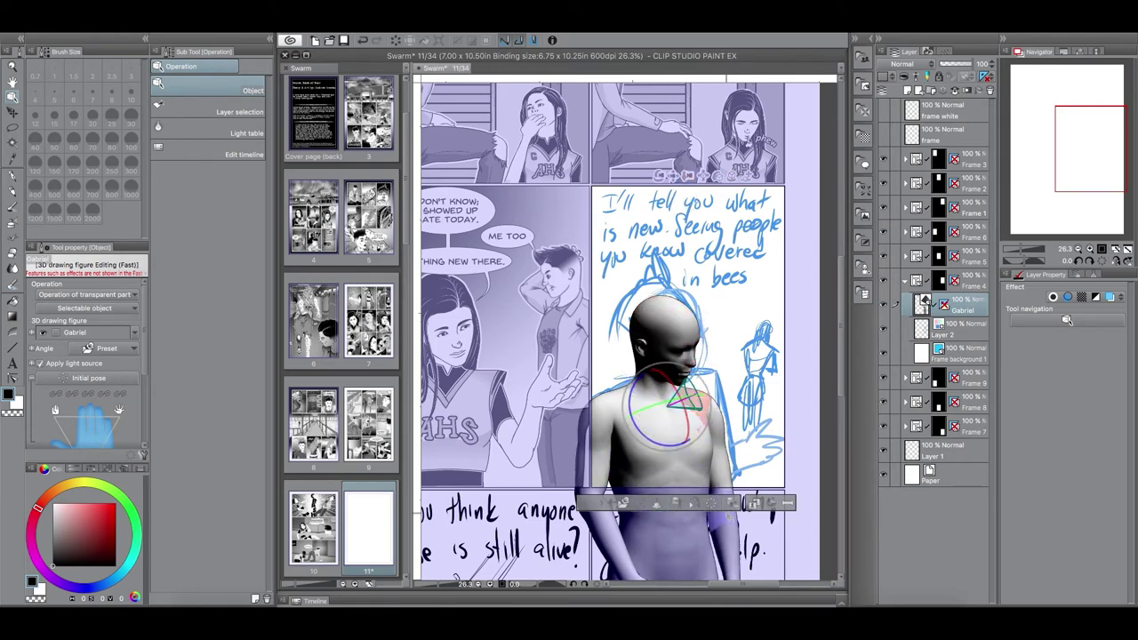
{"action": "left_click", "coordinate": [722, 509]}
{"action": "left_click_drag", "start_coordinate": [722, 498], "coordinate": [738, 395]}
{"action": "left_click_drag", "start_coordinate": [733, 177], "coordinate": [697, 184]}
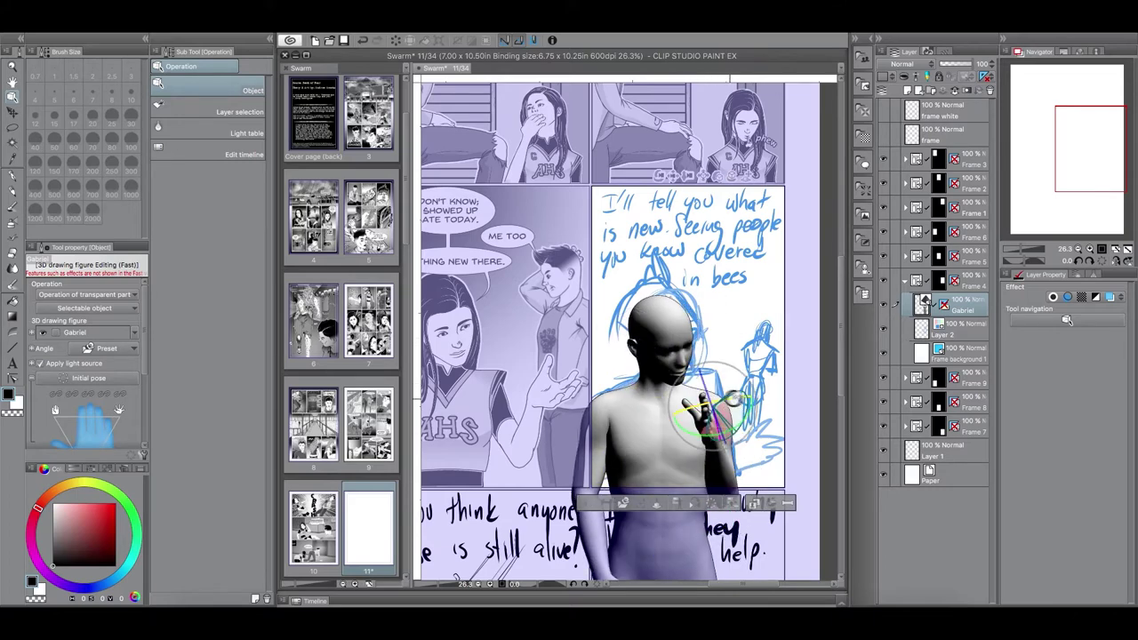
- Swing the figure's left arm outward with the hand raised beside the head and adjust the chest and shoulder
{"action": "left_click", "coordinate": [683, 420]}
{"action": "left_click_drag", "start_coordinate": [636, 391], "coordinate": [722, 399]}
{"action": "left_click", "coordinate": [727, 420]}
{"action": "left_click", "coordinate": [659, 425]}
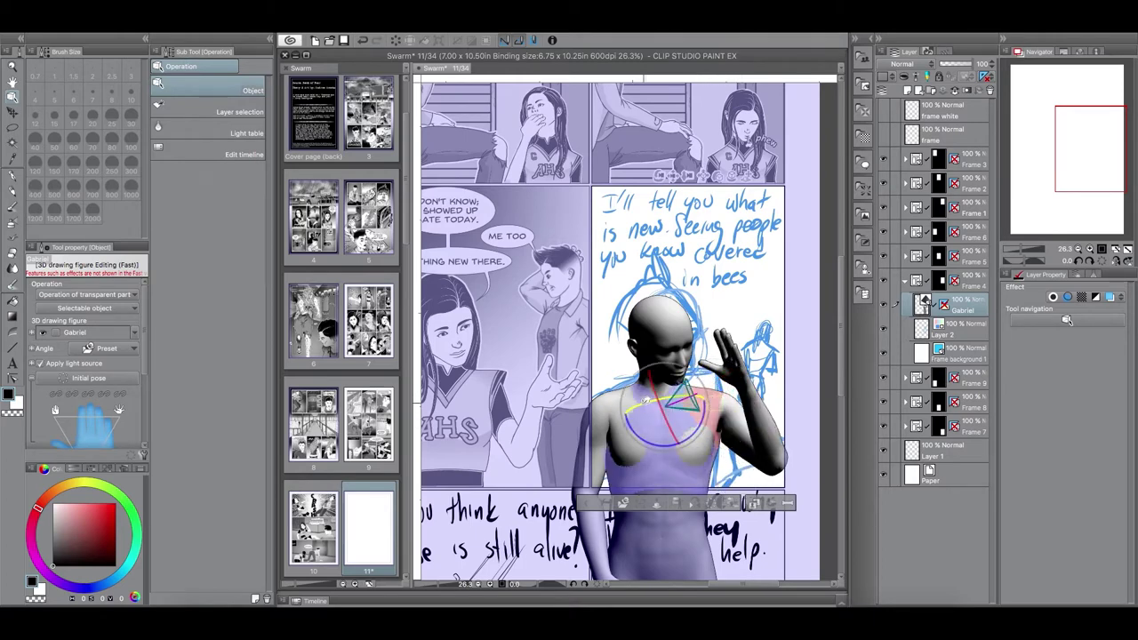
{"action": "left_click_drag", "start_coordinate": [652, 431], "coordinate": [666, 440]}
- Pose the raised left hand with its index finger pointing up and the other fingers closed
{"action": "left_click", "coordinate": [763, 354]}
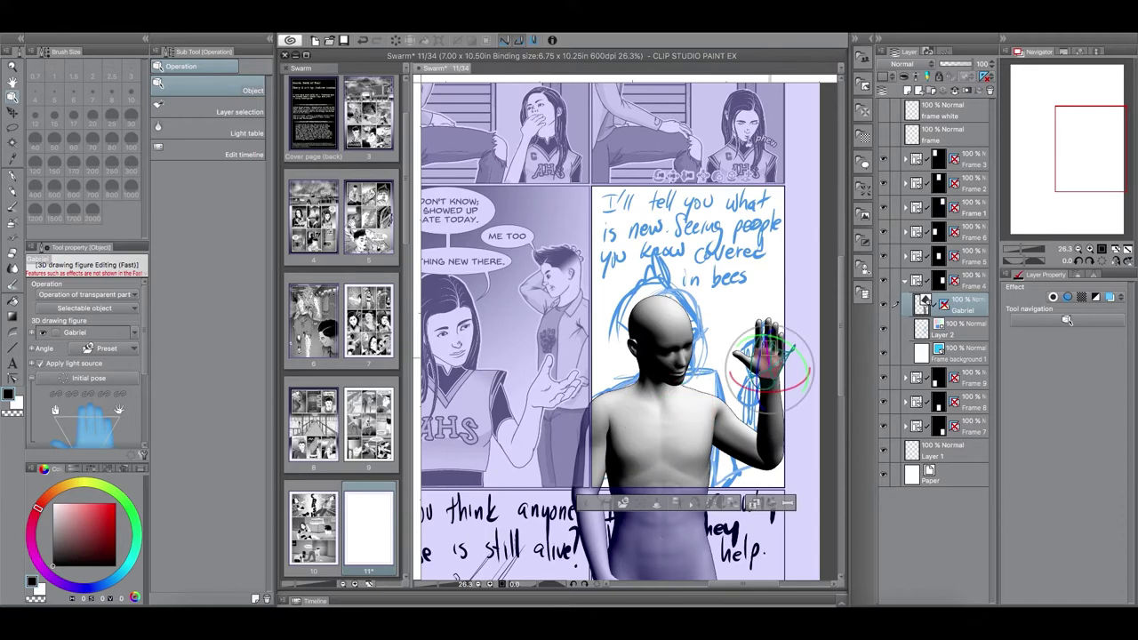
{"action": "left_click_drag", "start_coordinate": [146, 363], "coordinate": [146, 394]}
{"action": "left_click", "coordinate": [88, 418]}
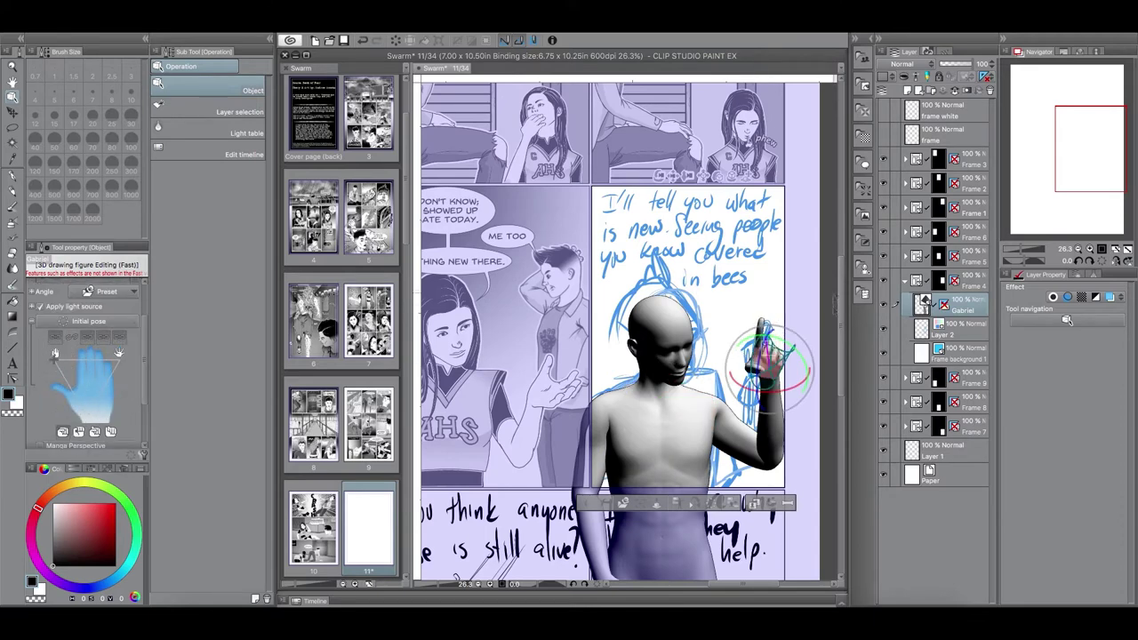
- Turn the figure's head toward the raised hand and rotate the whole figure to a three-quarter view
{"action": "left_click", "coordinate": [665, 336]}
{"action": "left_click_drag", "start_coordinate": [667, 371], "coordinate": [688, 367]}
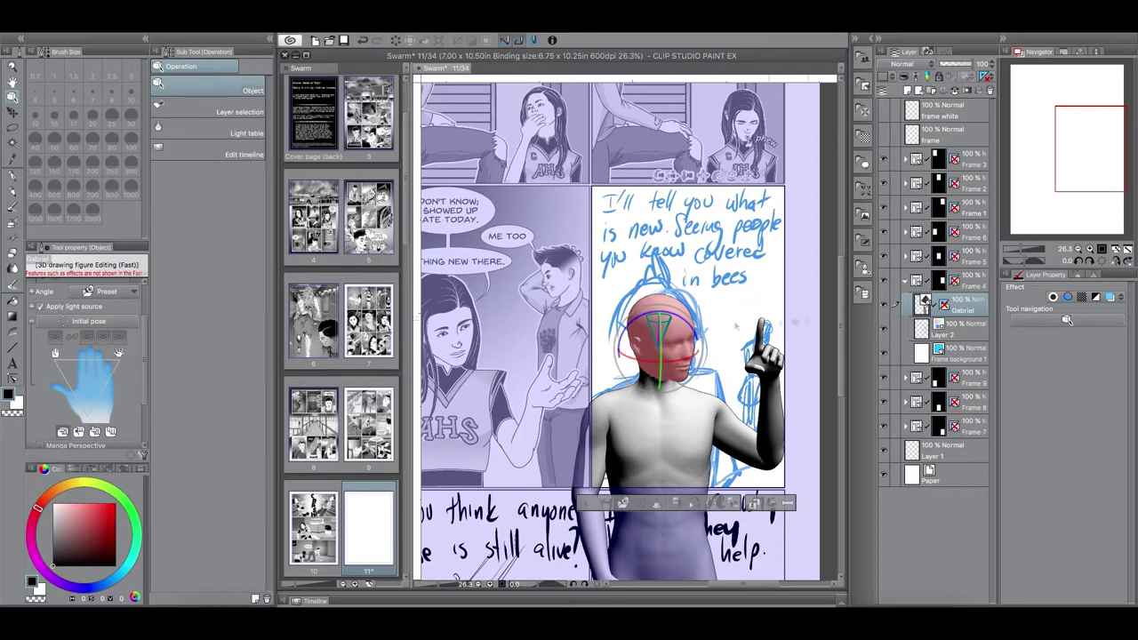
{"action": "left_click_drag", "start_coordinate": [732, 176], "coordinate": [768, 176]}
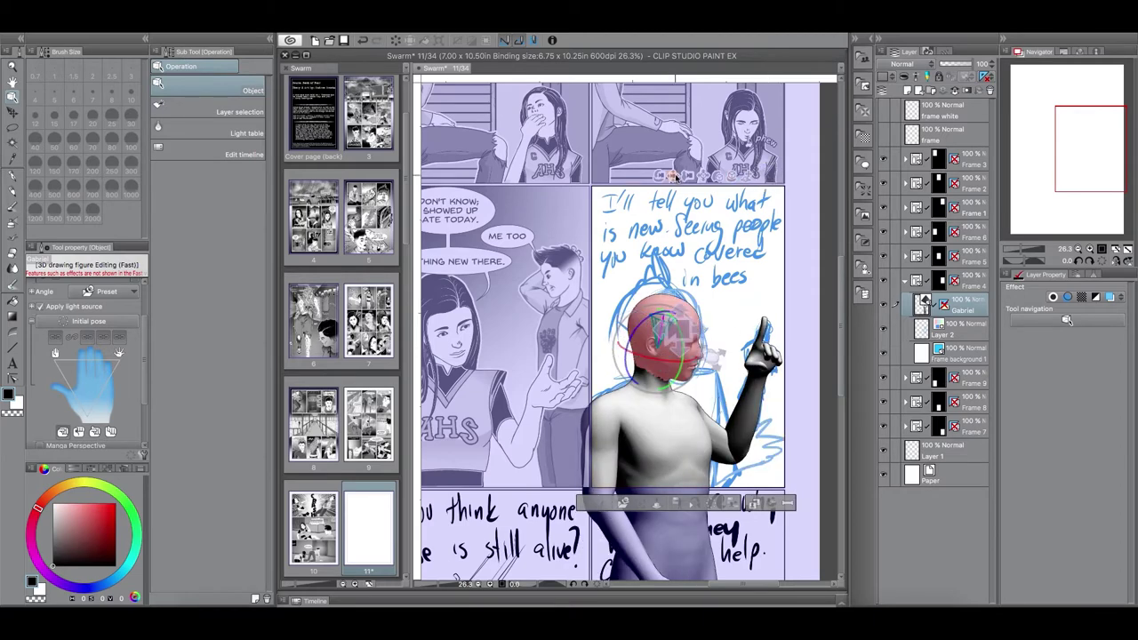
- Swing the figure's right arm back and shift the camera so that the figure stands at the panel's left edge
{"action": "left_click", "coordinate": [617, 430]}
{"action": "left_click_drag", "start_coordinate": [627, 415], "coordinate": [605, 405]}
{"action": "left_click_drag", "start_coordinate": [673, 176], "coordinate": [647, 185]}
- Bring the figure's raised left arm in closer to the face and fine-tune the head's angle toward the hand
{"action": "left_click", "coordinate": [711, 444]}
{"action": "left_click_drag", "start_coordinate": [733, 438], "coordinate": [721, 430]}
{"action": "left_click", "coordinate": [648, 342]}
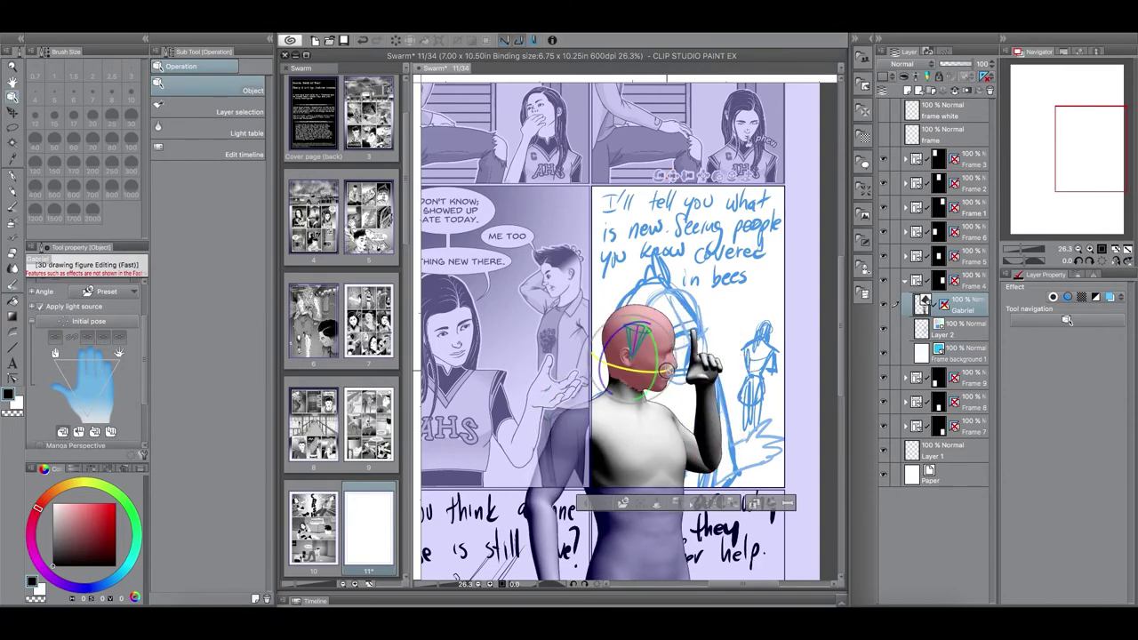
{"action": "left_click_drag", "start_coordinate": [642, 373], "coordinate": [651, 371]}
{"action": "left_click_drag", "start_coordinate": [718, 176], "coordinate": [721, 187]}
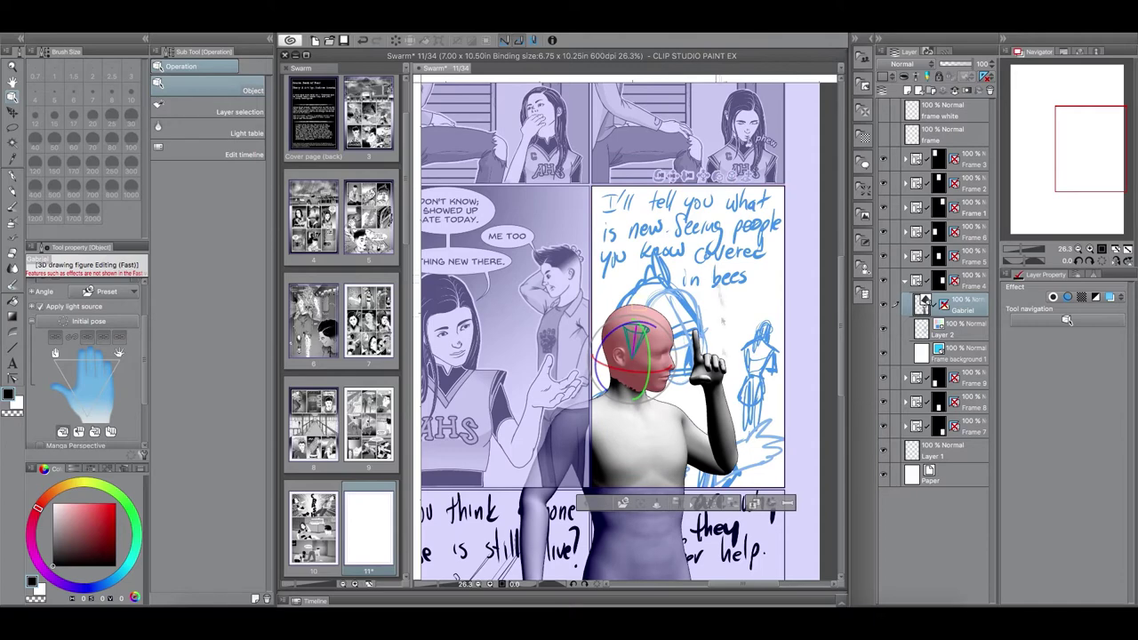
- Check the pose without the Layer 2 sketch by switching that layer's visibility off and on again
{"action": "left_click", "coordinate": [956, 329]}
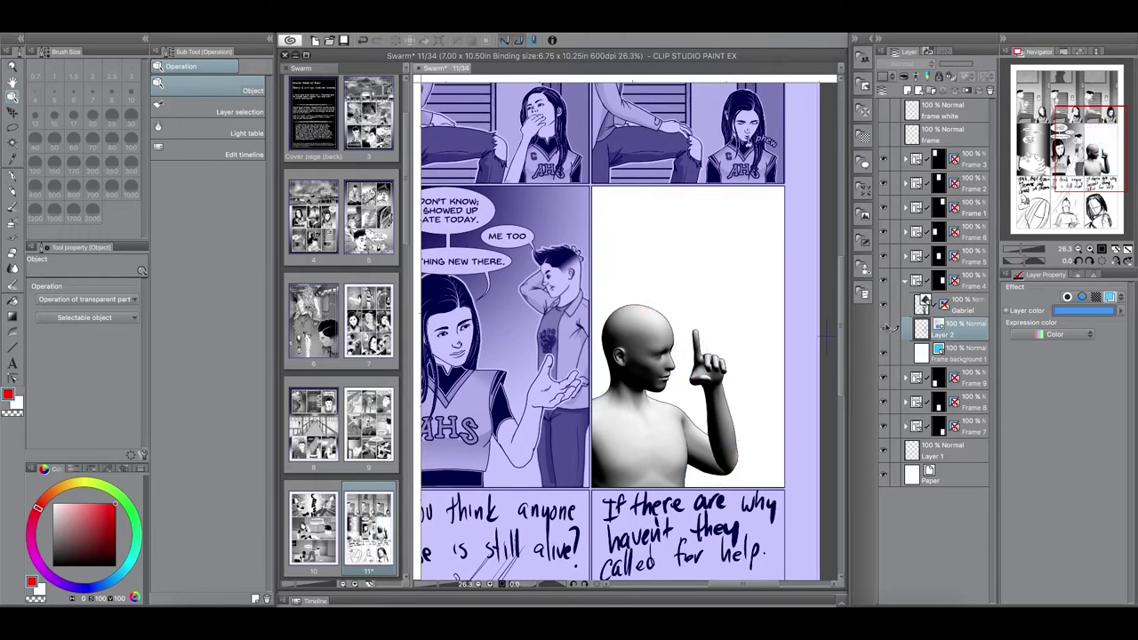
{"action": "left_click", "coordinate": [884, 329]}
{"action": "left_click", "coordinate": [654, 428]}
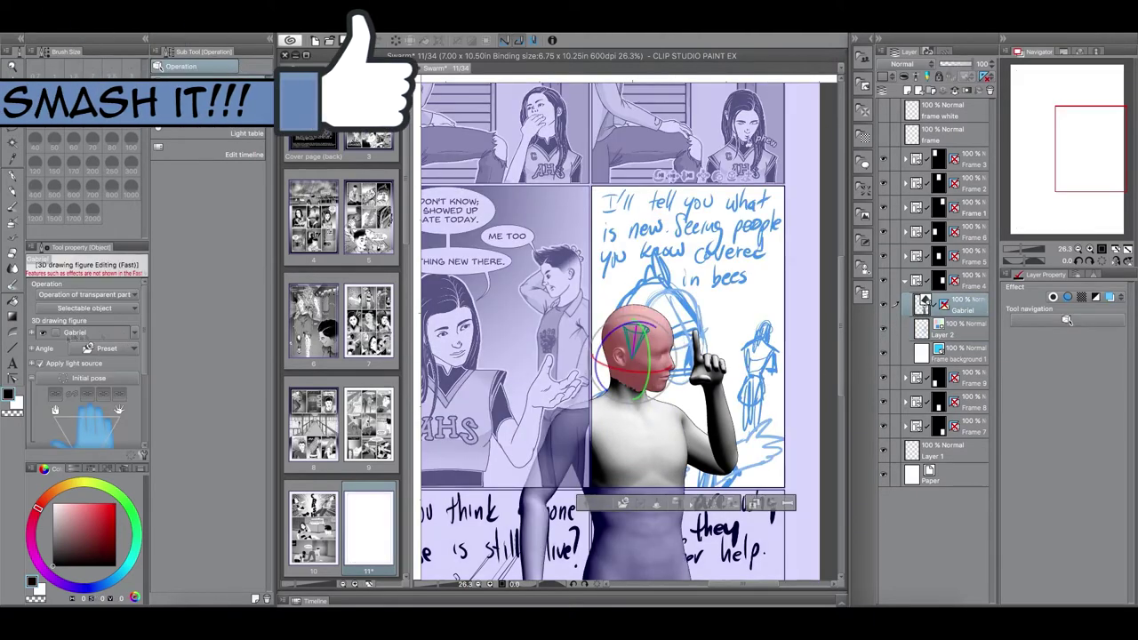
- Add the Anaiah 3D figure to the scene beside Gabriel, pulling the camera back, and select it
{"action": "left_click", "coordinate": [134, 333]}
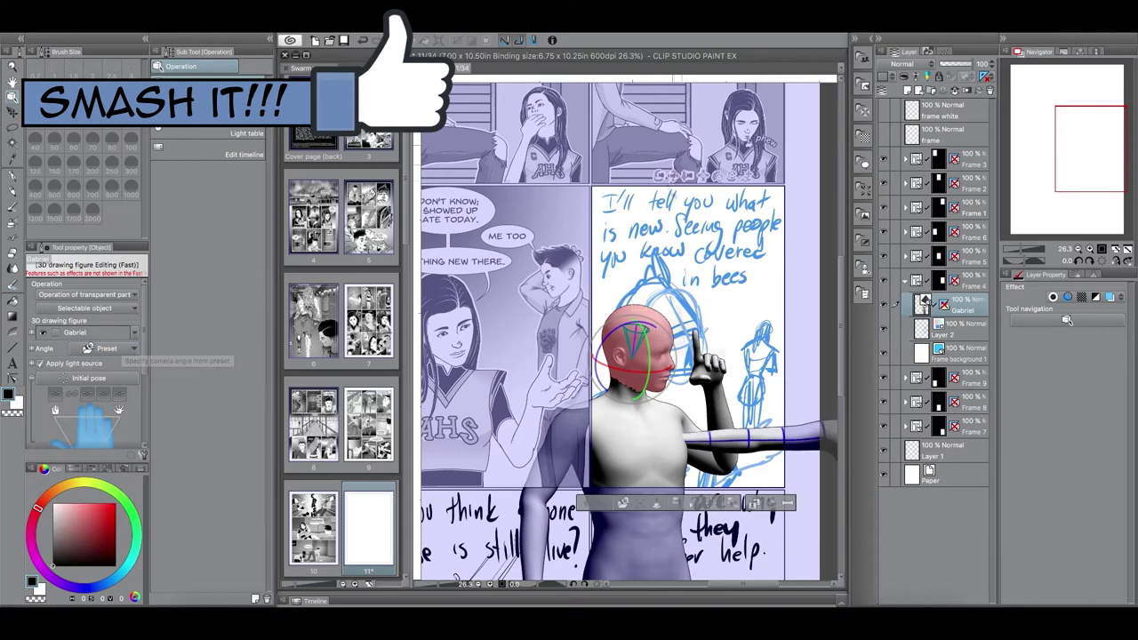
{"action": "left_click_drag", "start_coordinate": [687, 176], "coordinate": [697, 95]}
{"action": "left_click", "coordinate": [794, 391]}
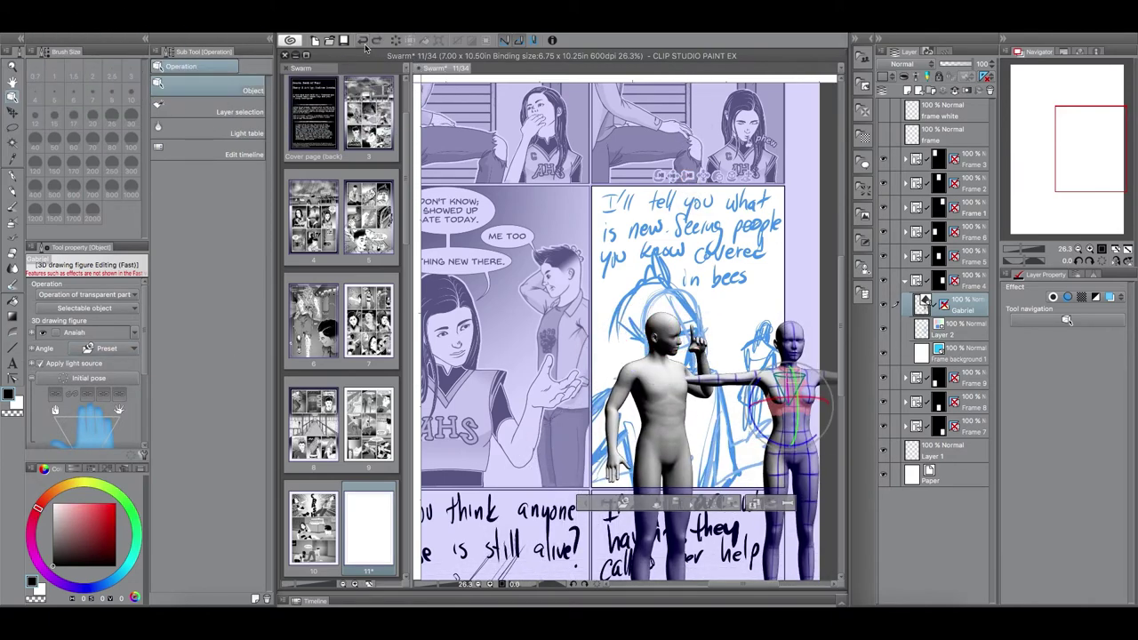
- Turn off the contour lines drawn over the Anaiah figure's body in its detailed settings
{"action": "left_click", "coordinate": [143, 455]}
{"action": "left_click", "coordinate": [390, 269]}
{"action": "left_click", "coordinate": [521, 224]}
{"action": "left_click", "coordinate": [438, 339]}
{"action": "left_click", "coordinate": [681, 215]}
{"action": "left_click", "coordinate": [374, 114]}
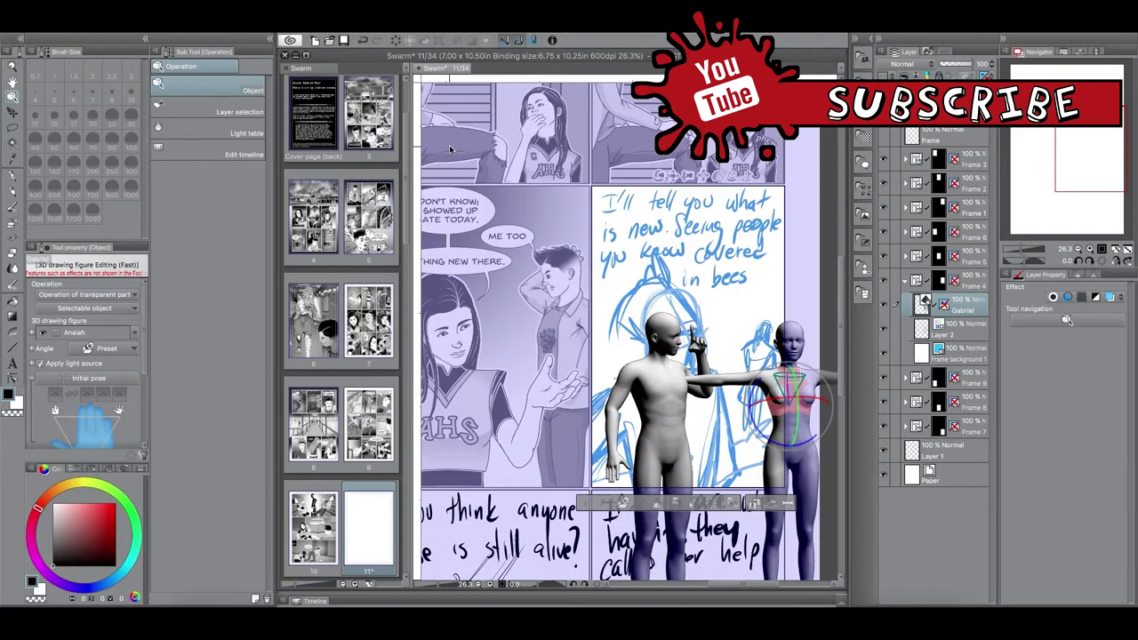
- Slide the Anaiah figure along the ground to a spot well behind Gabriel and rotate it
{"action": "left_click_drag", "start_coordinate": [661, 178], "coordinate": [614, 345]}
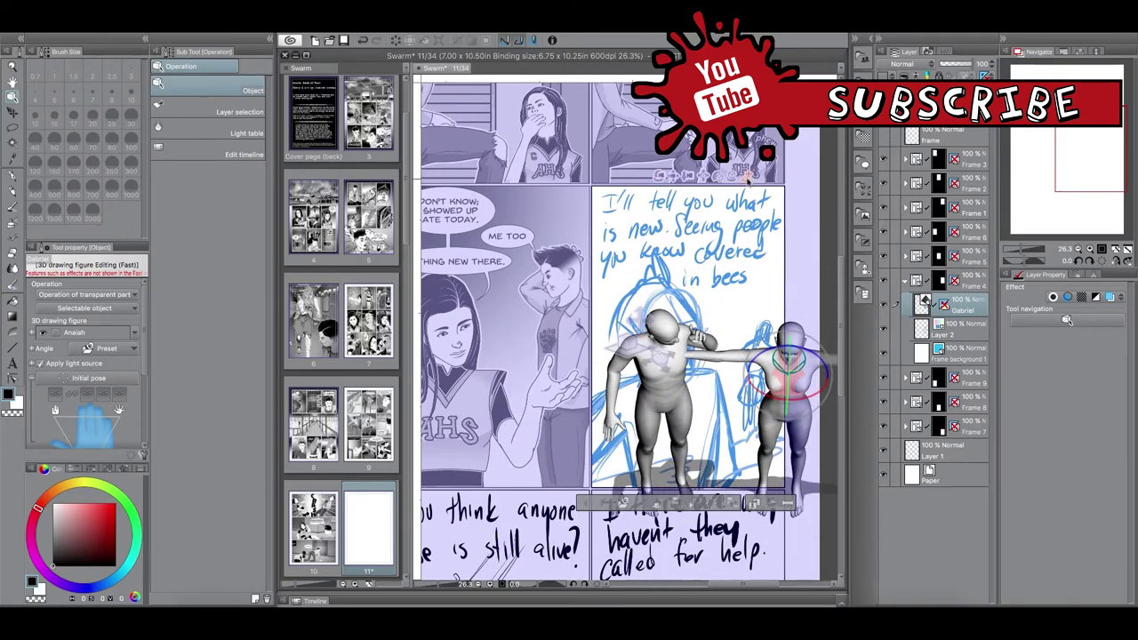
{"action": "left_click_drag", "start_coordinate": [747, 176], "coordinate": [779, 238]}
{"action": "left_click_drag", "start_coordinate": [687, 176], "coordinate": [791, 209]}
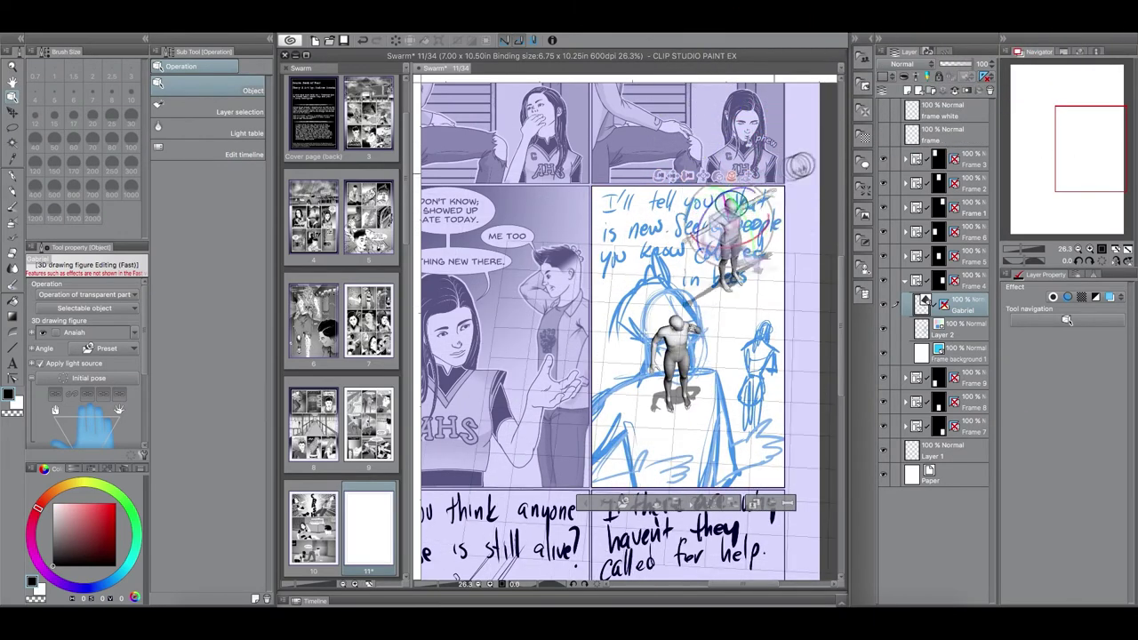
{"action": "mouse_move", "coordinate": [730, 175]}
{"action": "left_mouse_down"}
{"action": "mouse_move", "coordinate": [779, 157]}
{"action": "mouse_move", "coordinate": [711, 169]}
{"action": "left_mouse_up"}
{"action": "mouse_move", "coordinate": [732, 282]}
{"action": "left_mouse_down"}
{"action": "mouse_move", "coordinate": [728, 263]}
{"action": "mouse_move", "coordinate": [719, 272]}
{"action": "left_mouse_up"}
- Refine both figures' ground positions and frame Gabriel large in the foreground with Anaiah standing behind, seen from the back
{"action": "mouse_move", "coordinate": [659, 176]}
{"action": "left_mouse_down"}
{"action": "mouse_move", "coordinate": [657, 50]}
{"action": "mouse_move", "coordinate": [680, 212]}
{"action": "mouse_move", "coordinate": [661, 160]}
{"action": "mouse_move", "coordinate": [677, 179]}
{"action": "mouse_move", "coordinate": [693, 97]}
{"action": "mouse_move", "coordinate": [691, 127]}
{"action": "mouse_move", "coordinate": [700, 114]}
{"action": "left_mouse_up"}
{"action": "left_click", "coordinate": [673, 348]}
{"action": "left_click_drag", "start_coordinate": [746, 176], "coordinate": [728, 196]}
{"action": "left_click_drag", "start_coordinate": [659, 176], "coordinate": [656, 253]}
{"action": "left_click", "coordinate": [770, 240]}
{"action": "left_click_drag", "start_coordinate": [767, 368], "coordinate": [697, 368]}
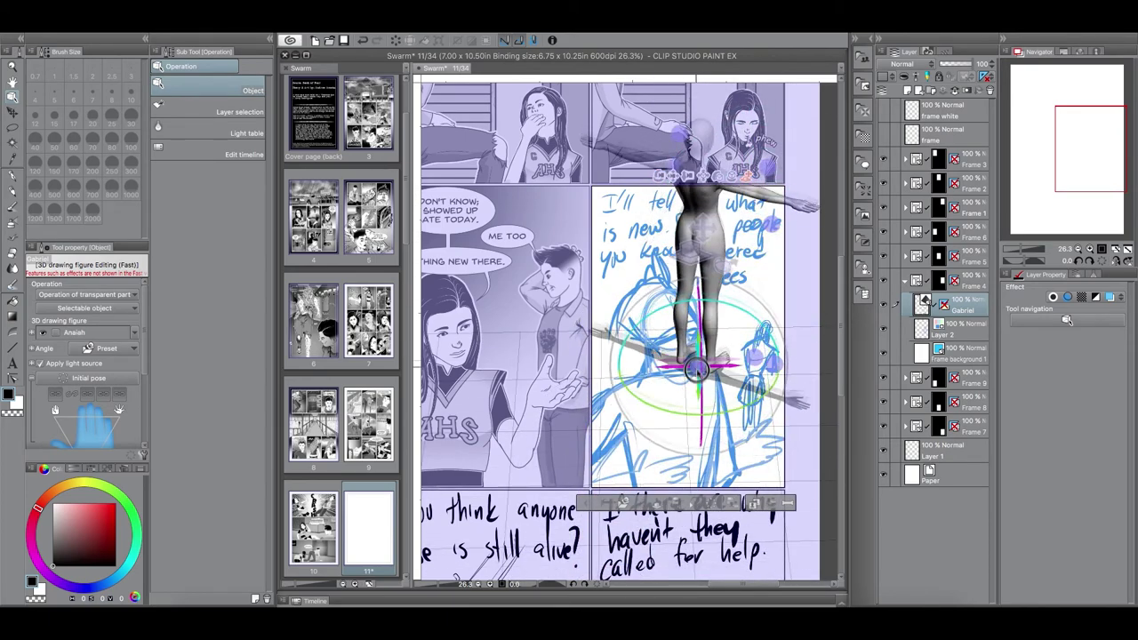
{"action": "left_click_drag", "start_coordinate": [659, 176], "coordinate": [656, 89]}
{"action": "mouse_move", "coordinate": [673, 176]}
{"action": "left_mouse_down"}
{"action": "mouse_move", "coordinate": [704, 171]}
{"action": "mouse_move", "coordinate": [660, 173]}
{"action": "left_mouse_up"}
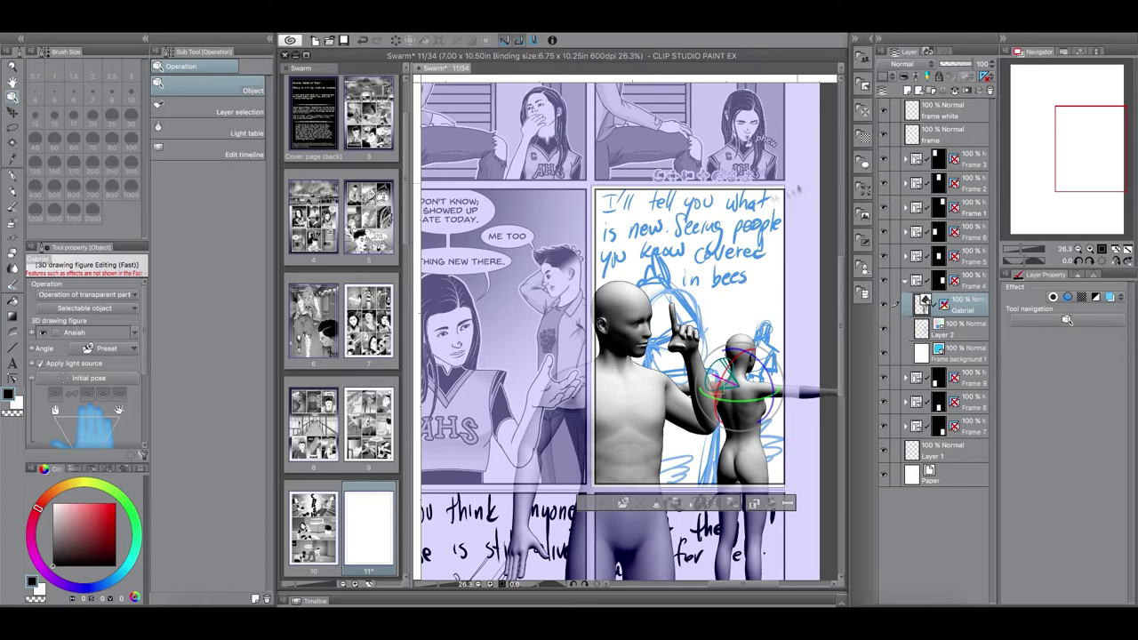
- Compare the two-figure composition with the blue sketch by toggling the visibility of Layer 2
{"action": "left_click", "coordinate": [949, 330]}
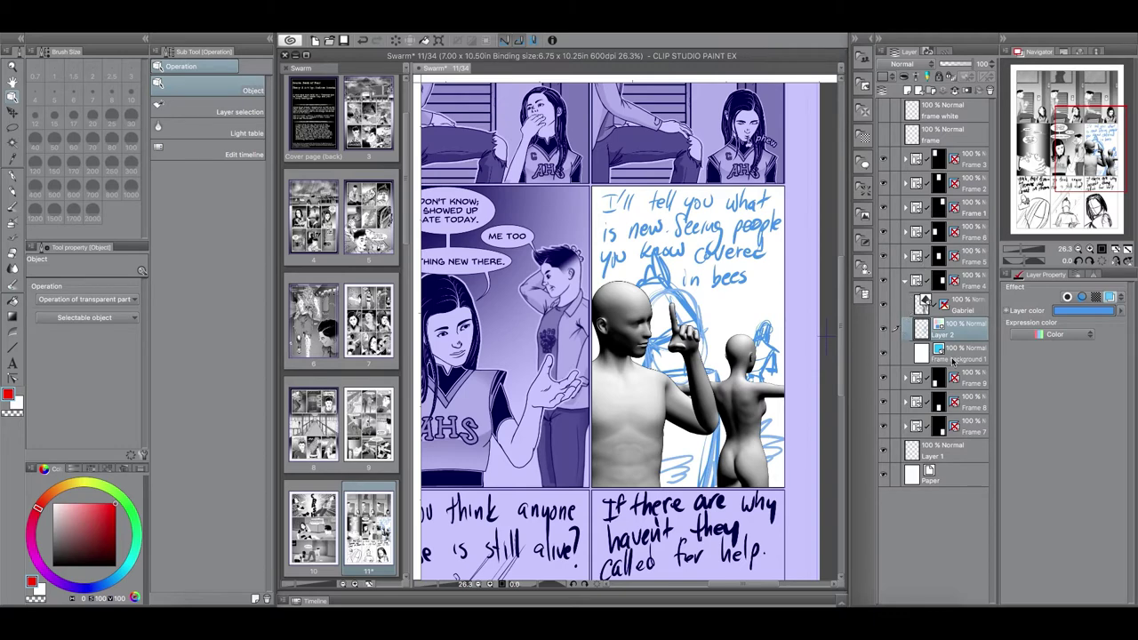
{"action": "left_click", "coordinate": [885, 329]}
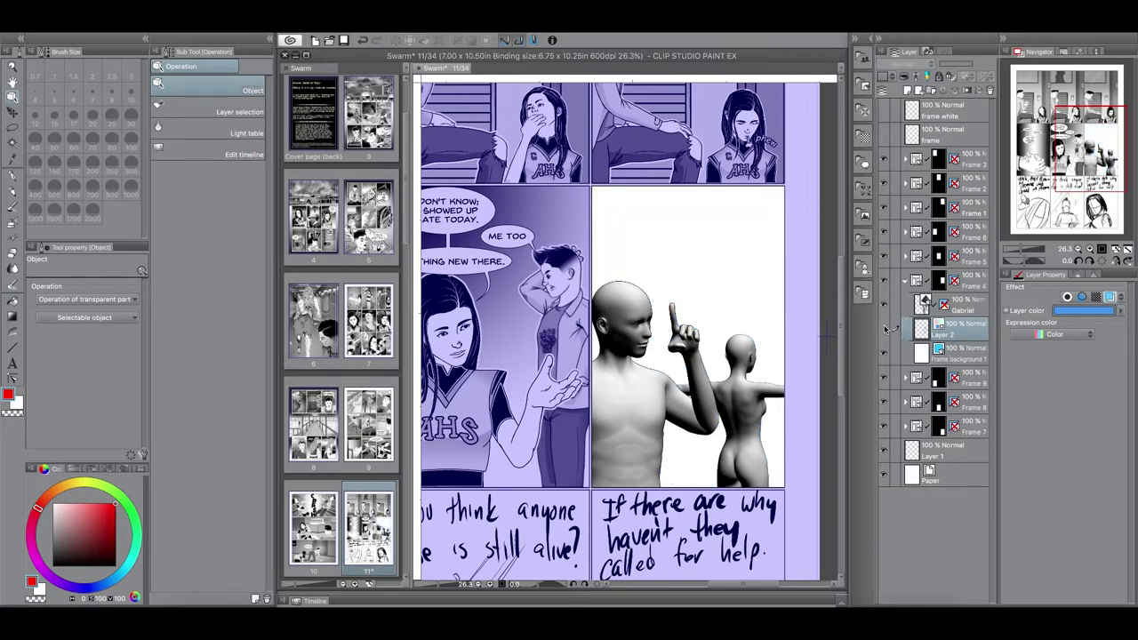
{"action": "left_click", "coordinate": [884, 328]}
- Letter the dialogue "I'll tell you what / is new, seeing people / you know covered / in be" in black near the panel's top edge
{"action": "left_click", "coordinate": [971, 304]}
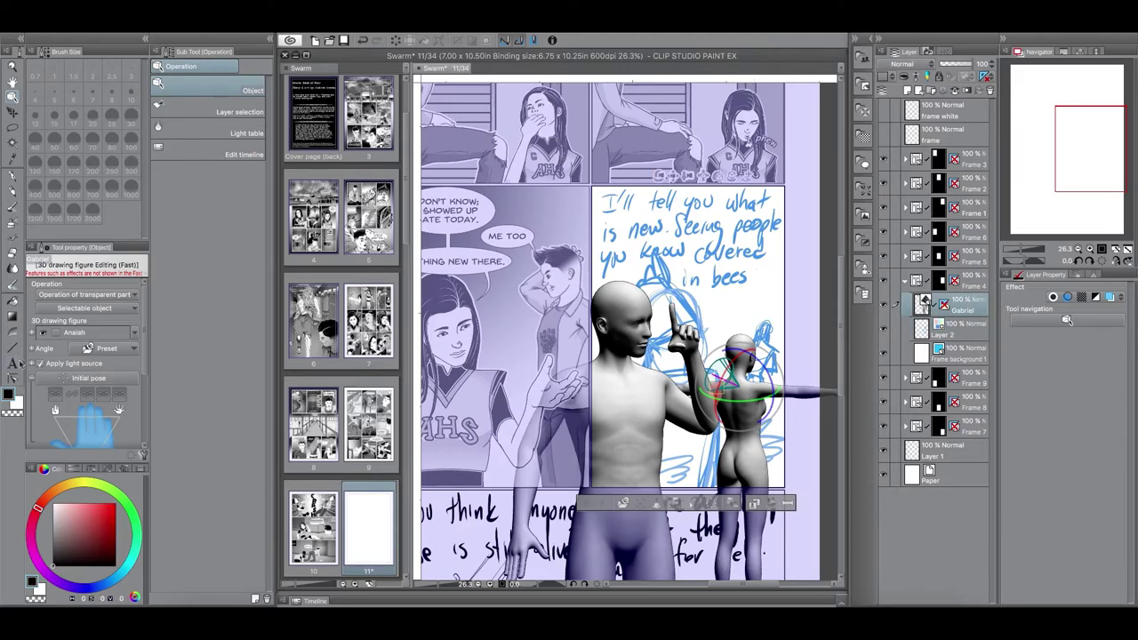
{"action": "left_click", "coordinate": [826, 338]}
{"action": "key", "text": "t"}
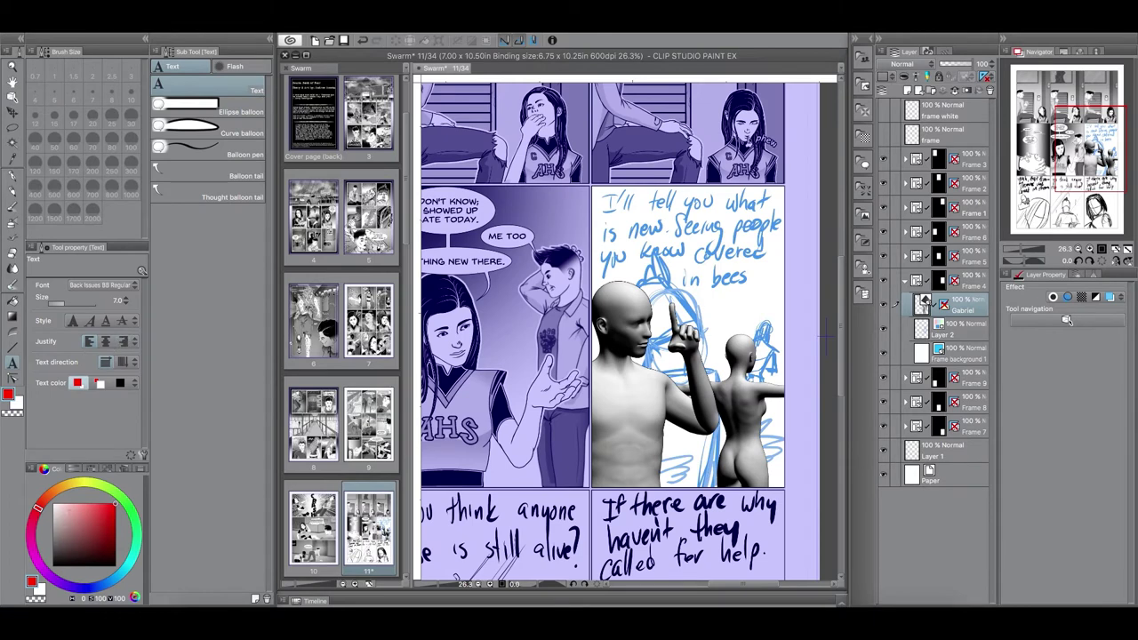
{"action": "left_click", "coordinate": [54, 563]}
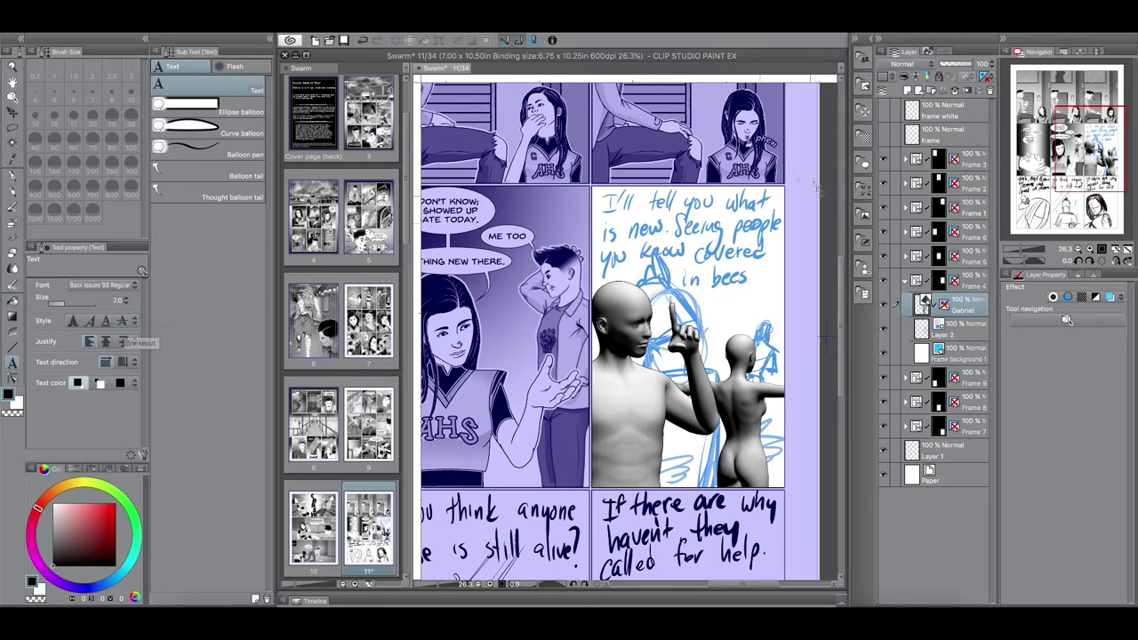
{"action": "left_click", "coordinate": [644, 206]}
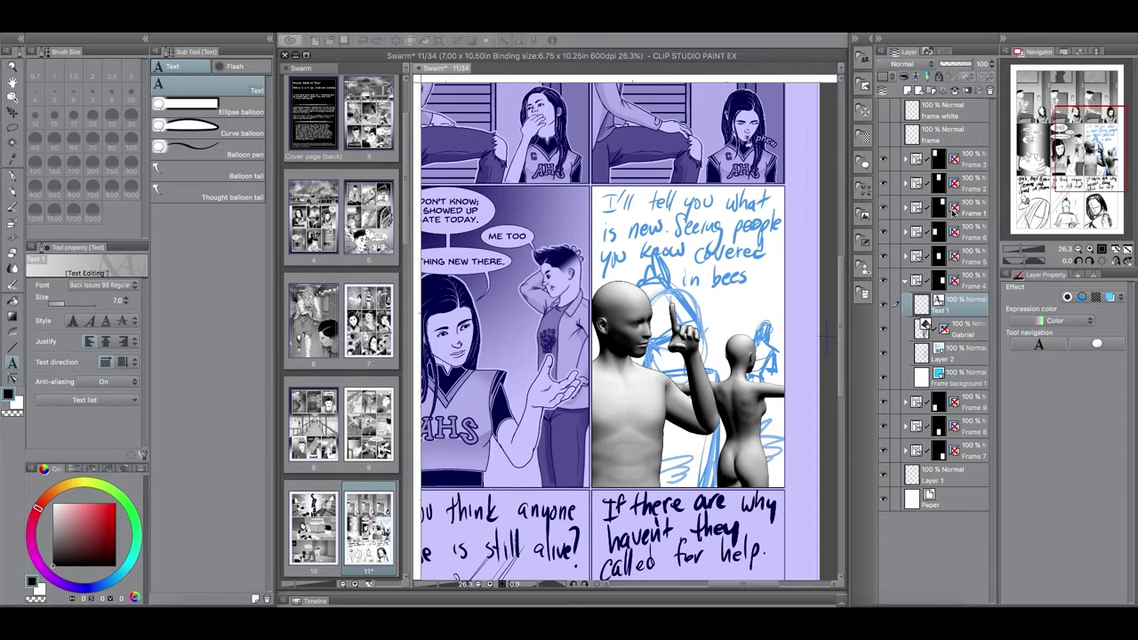
{"action": "type", "text": "I'll tell you what"}
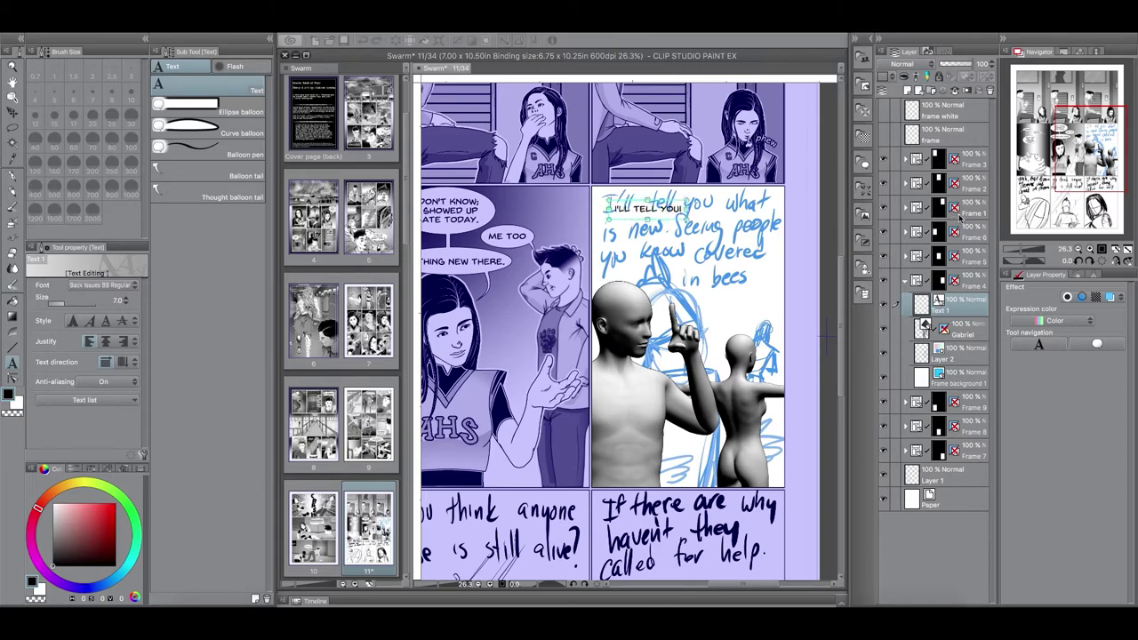
{"action": "key", "text": "Return"}
{"action": "type", "text": "is new"}
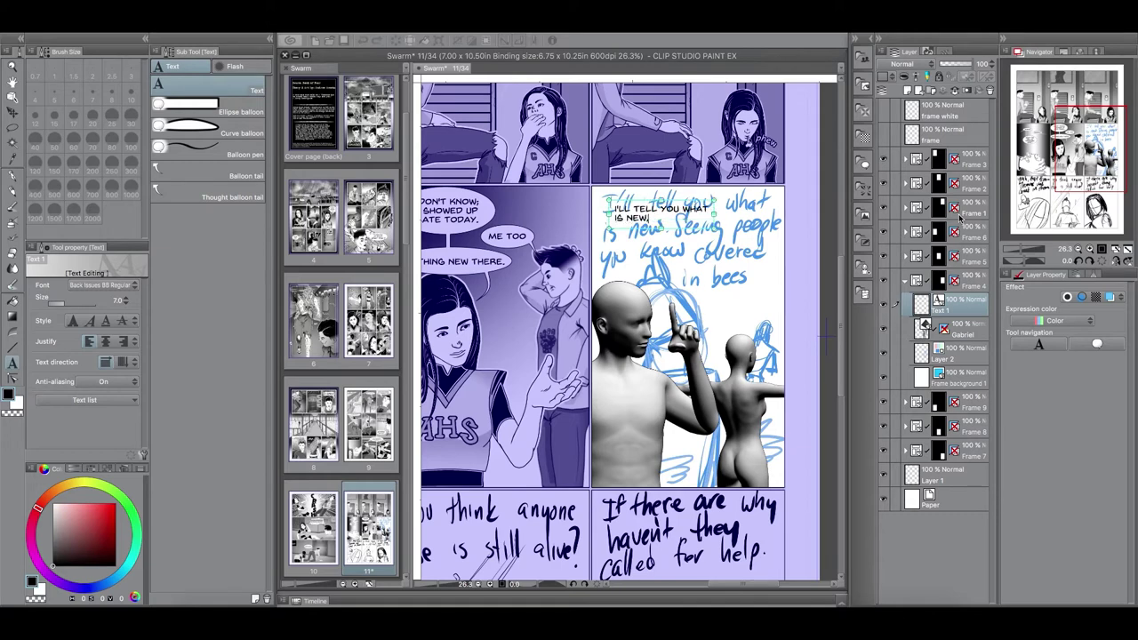
{"action": "type", "text": ", seeing people"}
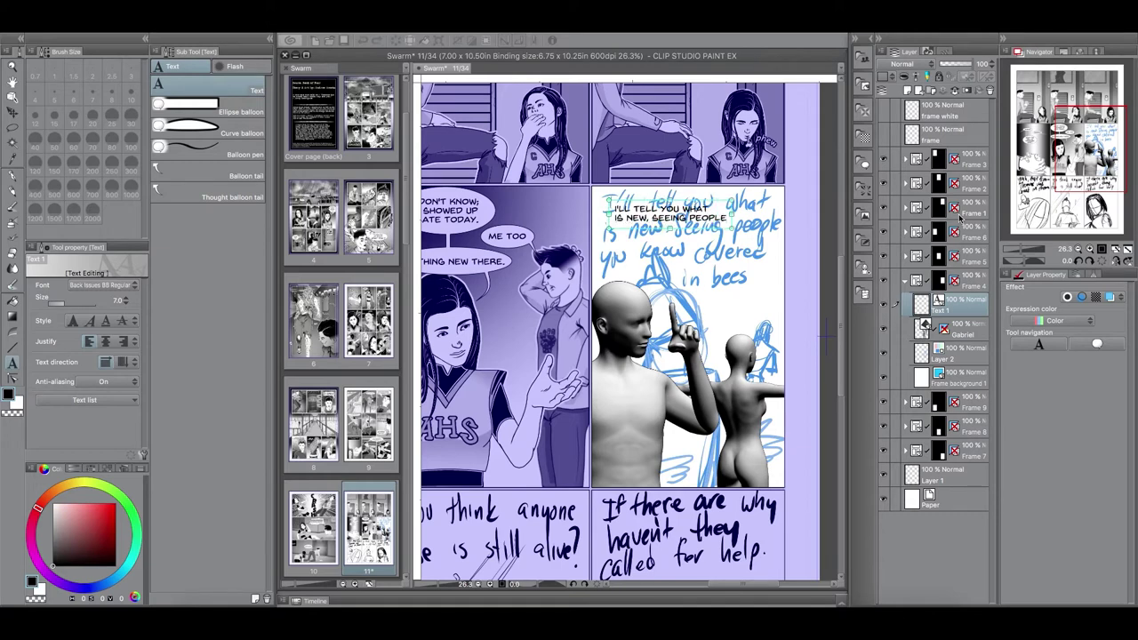
{"action": "key", "text": "Return"}
{"action": "type", "text": "you kn"}
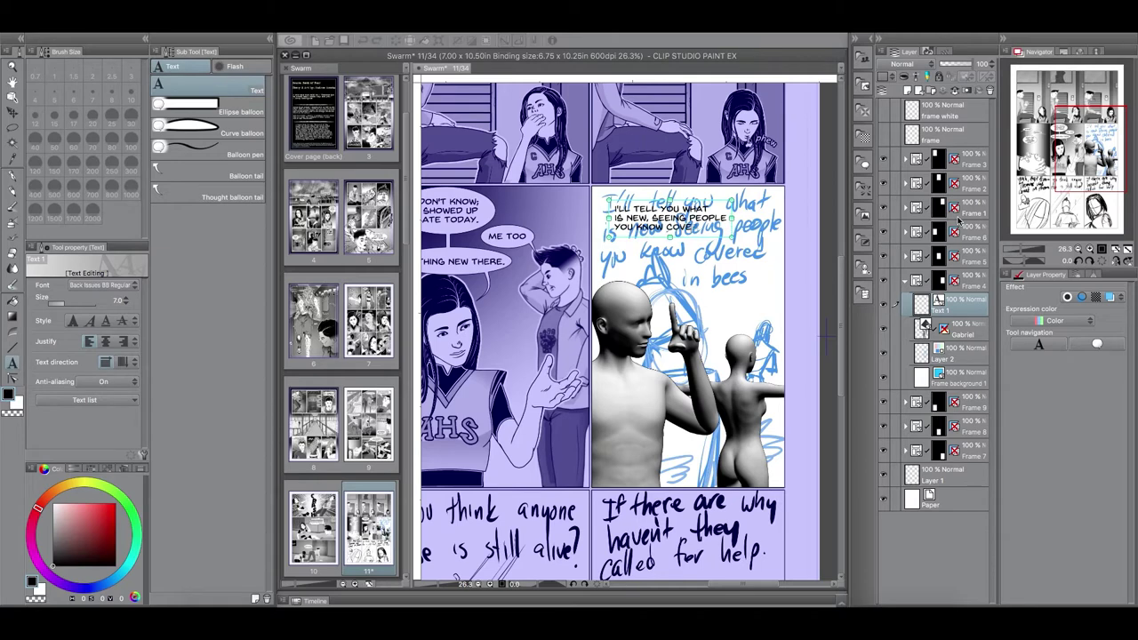
{"action": "type", "text": "ow covered"}
{"action": "key", "text": "Return"}
{"action": "type", "text": "in be"}
- Reword the end of the dialogue after "you know" to "walking / around covered in bees."
{"action": "key", "text": "BackSpace"}
{"action": "key", "text": "BackSpace"}
{"action": "key", "text": "BackSpace"}
{"action": "key", "text": "BackSpace"}
{"action": "key", "text": "BackSpace"}
{"action": "key", "text": "BackSpace"}
{"action": "key", "text": "BackSpace"}
{"action": "key", "text": "BackSpace"}
{"action": "key", "text": "BackSpace"}
{"action": "key", "text": "BackSpace"}
{"action": "key", "text": "BackSpace"}
{"action": "key", "text": "BackSpace"}
{"action": "key", "text": "BackSpace"}
{"action": "type", "text": "walking"}
{"action": "key", "text": "Return"}
{"action": "type", "text": "around cover"}
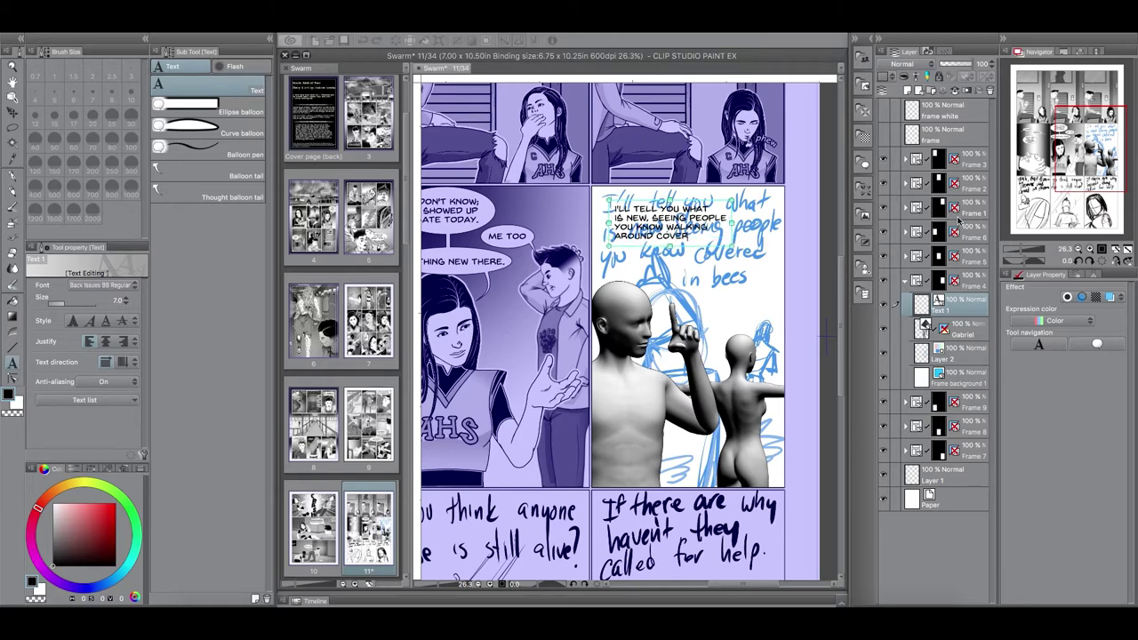
{"action": "type", "text": "ed in bees."}
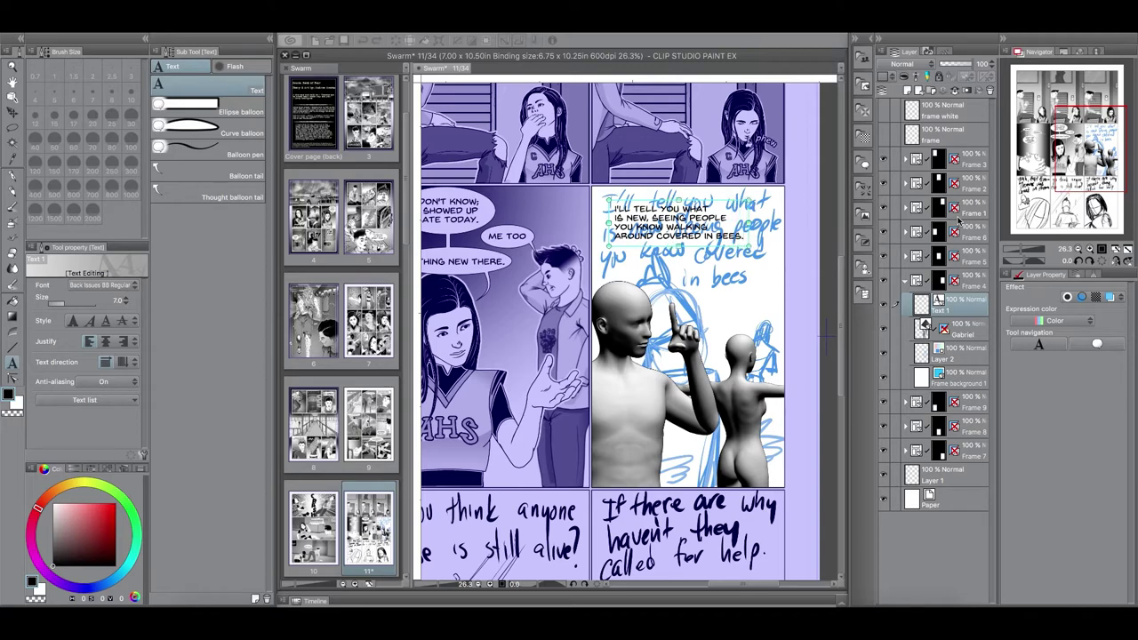
- Reposition and centre-align the dialogue text, and surround it with an ellipse balloon
{"action": "left_click_drag", "start_coordinate": [744, 238], "coordinate": [752, 245]}
{"action": "left_click", "coordinate": [106, 341]}
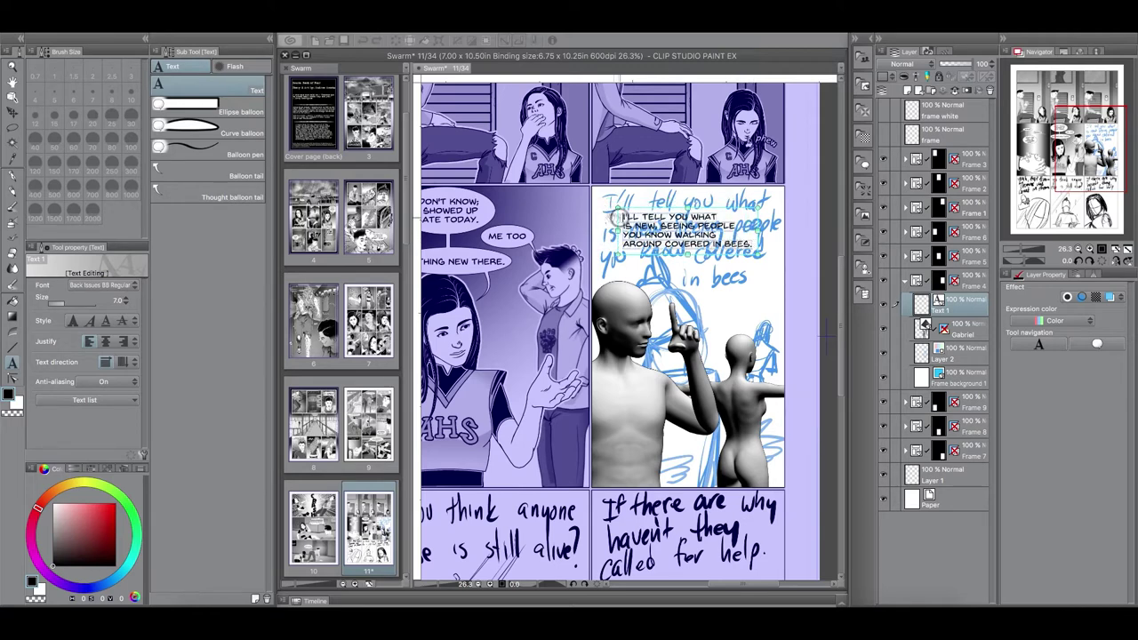
{"action": "left_click", "coordinate": [236, 114]}
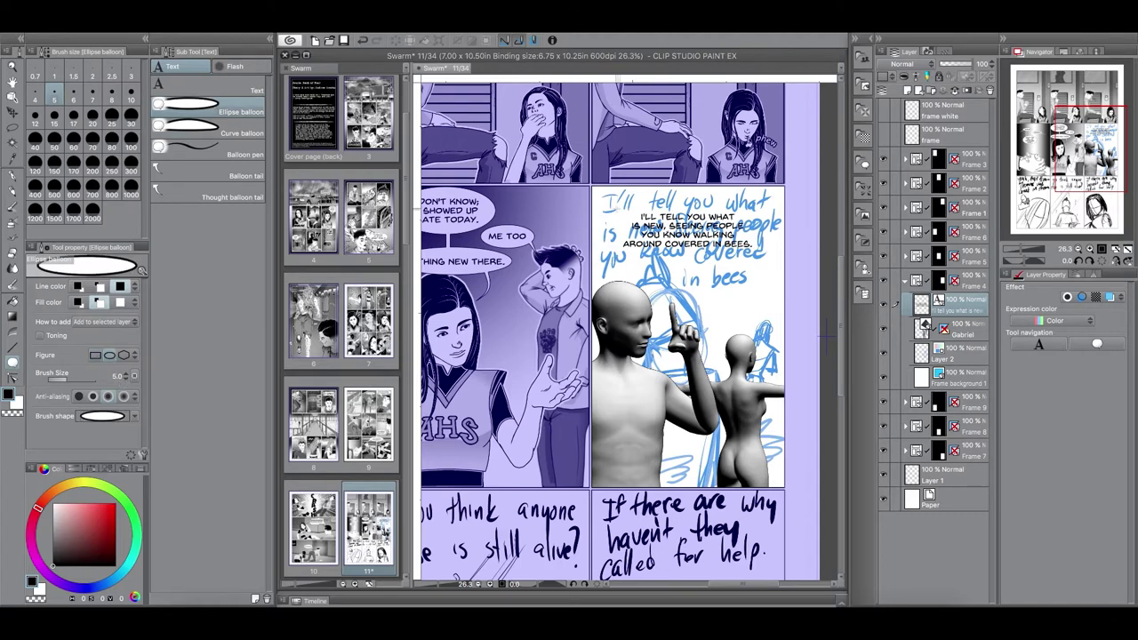
{"action": "left_click_drag", "start_coordinate": [612, 200], "coordinate": [758, 265]}
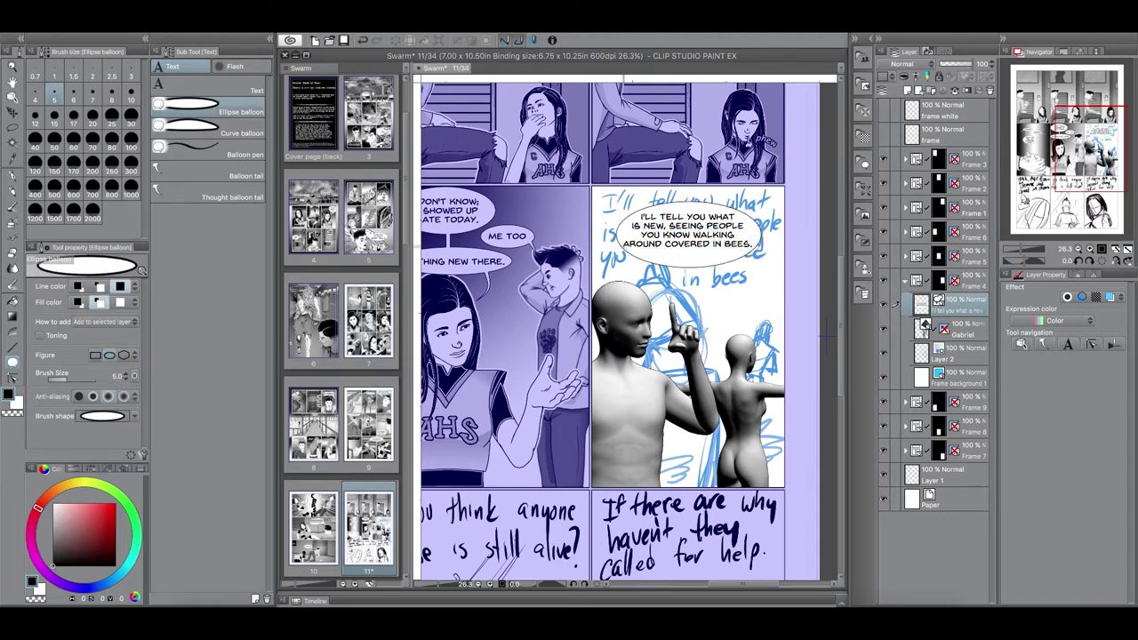
{"action": "key", "text": "ctrl+z"}
{"action": "left_click_drag", "start_coordinate": [606, 202], "coordinate": [769, 266]}
- Try a spline tail on the balloon, undo it and set the tail's bend to Straight line
{"action": "left_click", "coordinate": [208, 175]}
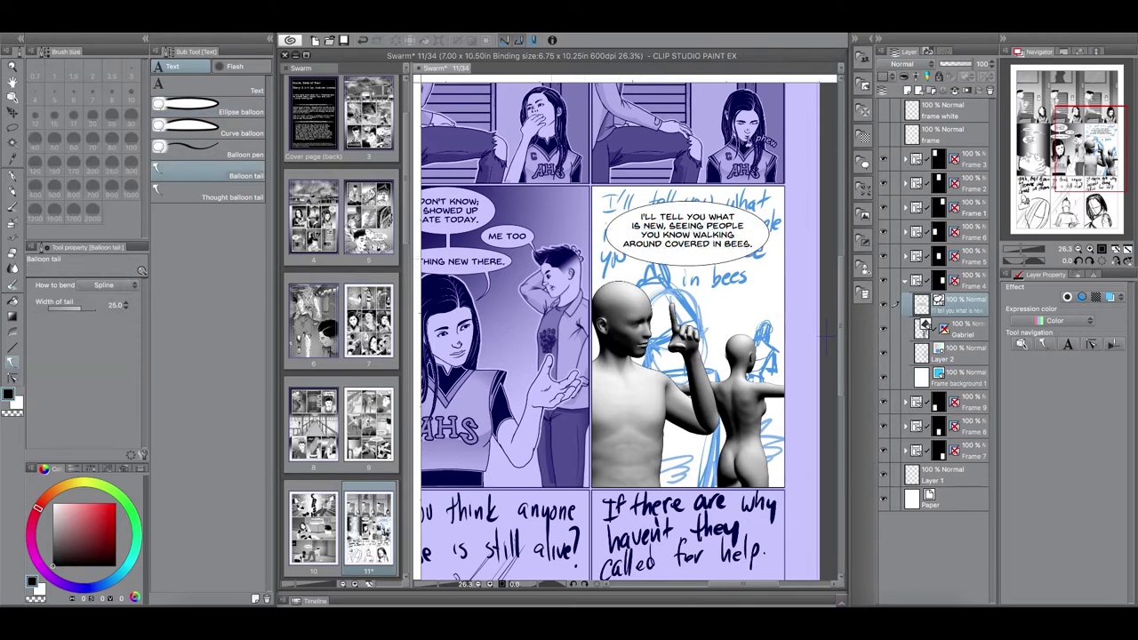
{"action": "left_click_drag", "start_coordinate": [670, 295], "coordinate": [657, 295]}
{"action": "key", "text": "ctrl+z"}
{"action": "left_click", "coordinate": [115, 285]}
{"action": "left_click", "coordinate": [105, 265]}
{"action": "key", "text": "ctrl+z"}
- Set the tail width to 40 and draw a straight tail from the balloon down toward Gabriel's head
{"action": "left_click", "coordinate": [126, 304]}
{"action": "left_click_drag", "start_coordinate": [662, 263], "coordinate": [651, 288]}
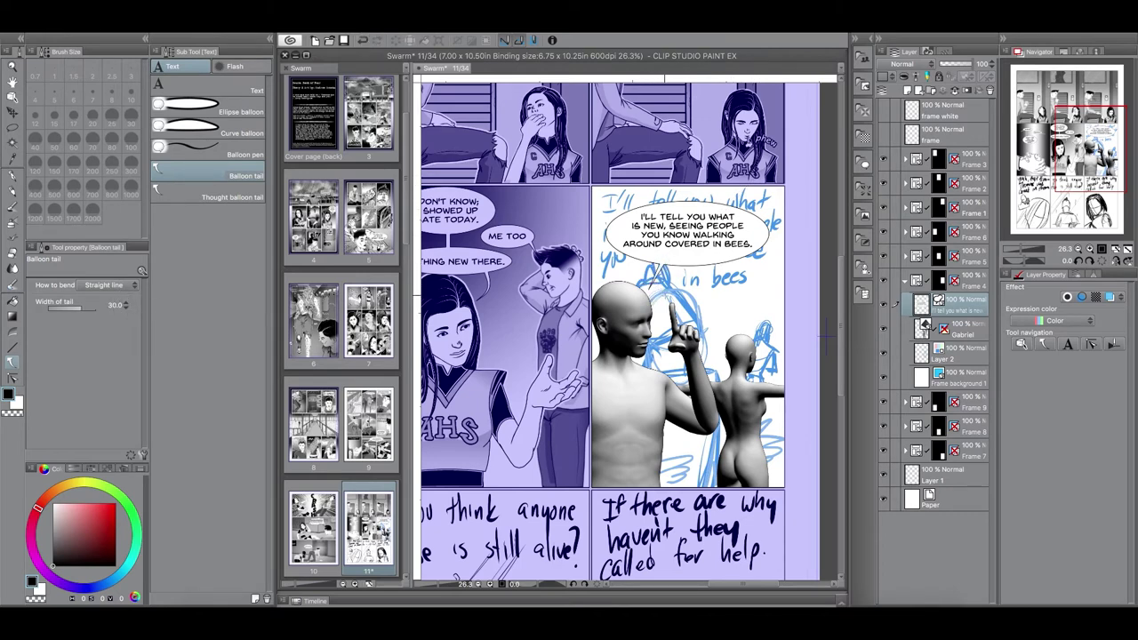
{"action": "left_click", "coordinate": [364, 40]}
{"action": "left_click", "coordinate": [125, 305]}
{"action": "left_click", "coordinate": [362, 40]}
{"action": "left_click_drag", "start_coordinate": [688, 265], "coordinate": [663, 294]}
- Return to object editing on the Gabriel figure layer and hide the Layer 2 sketch
{"action": "left_click", "coordinate": [963, 329]}
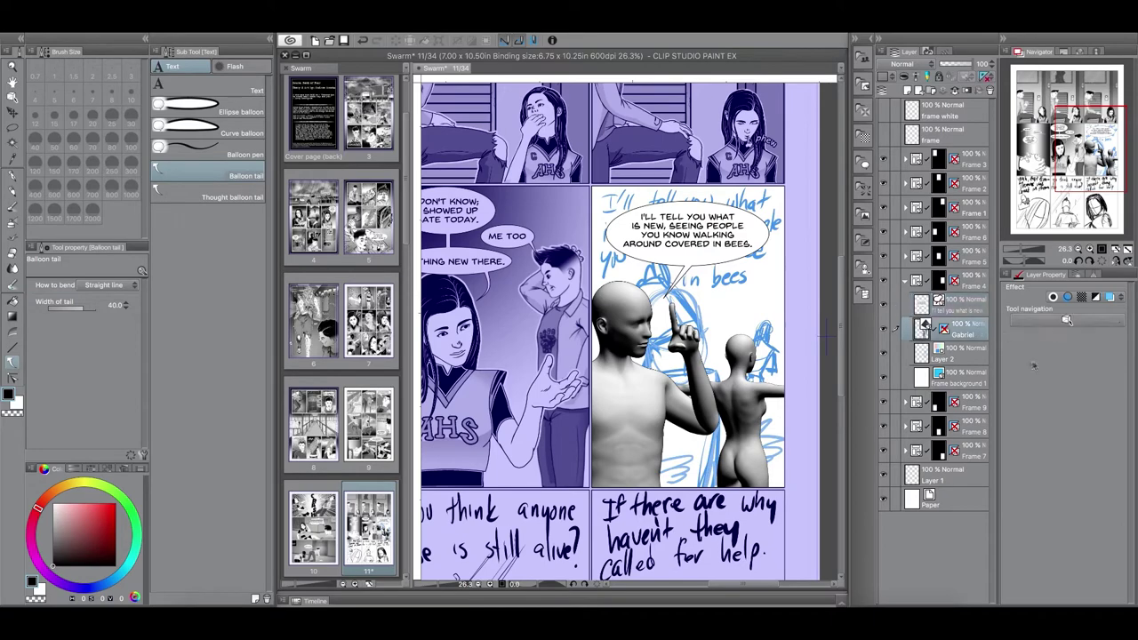
{"action": "key", "text": "o"}
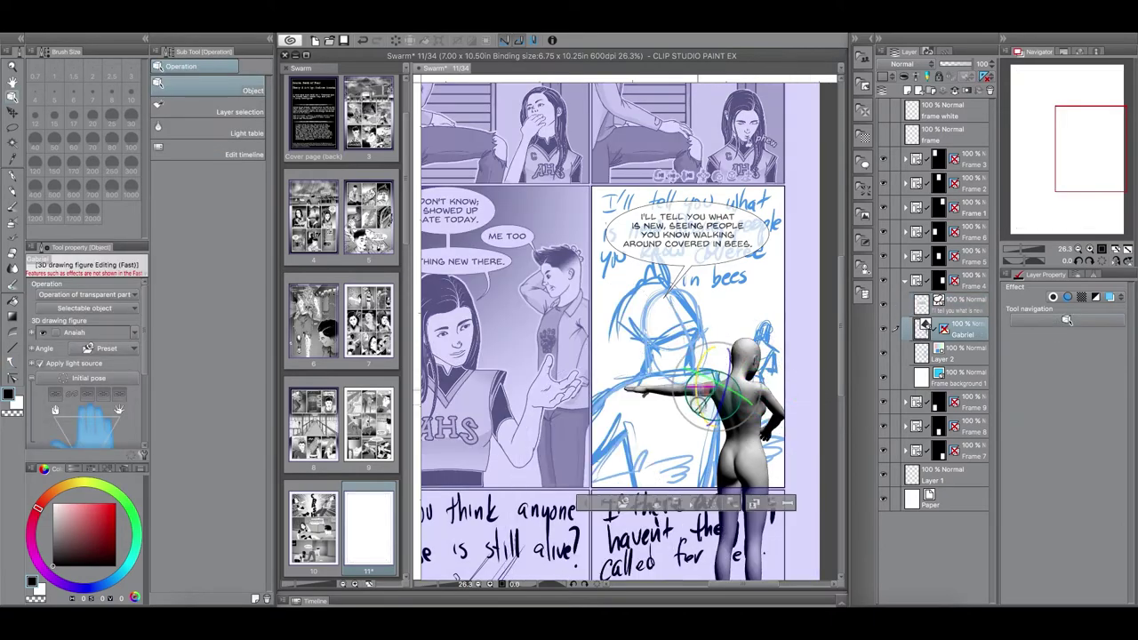
{"action": "left_click", "coordinate": [964, 353]}
{"action": "left_click", "coordinate": [883, 353]}
{"action": "left_click", "coordinate": [964, 329]}
{"action": "left_click", "coordinate": [964, 353]}
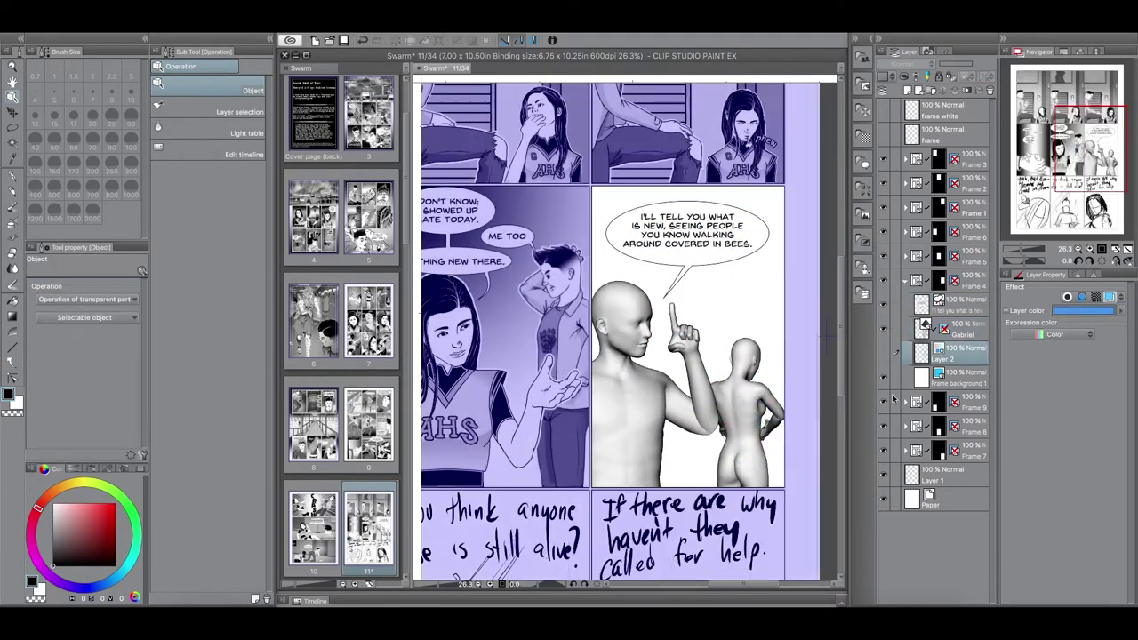
- Rotate the upper arm and forearm of the Anaiah figure on her outer side in the Gabriel 3D layer
{"action": "left_click", "coordinate": [964, 329]}
{"action": "left_click", "coordinate": [775, 411]}
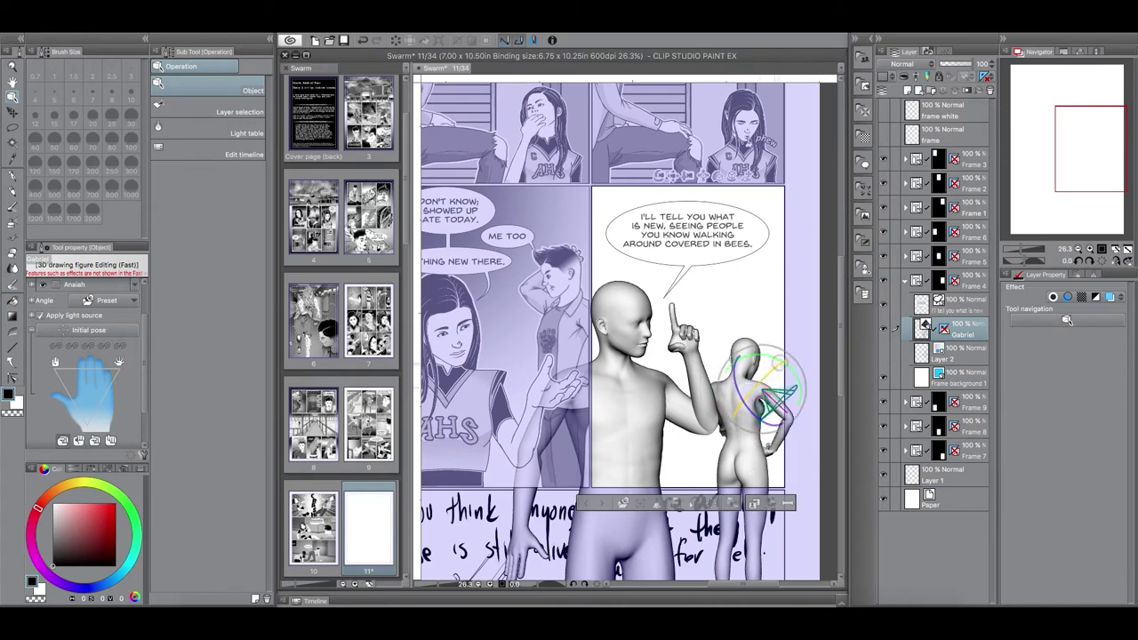
{"action": "left_click_drag", "start_coordinate": [770, 369], "coordinate": [782, 444]}
{"action": "left_click", "coordinate": [791, 426]}
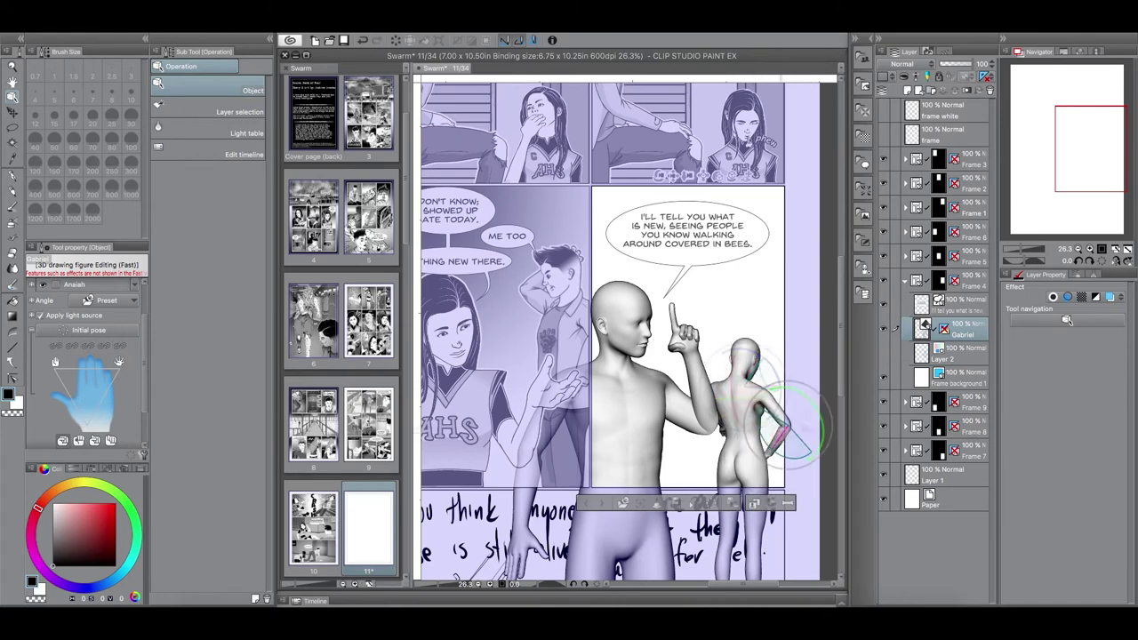
- Refine the pose of Anaiah's arms and hands near her hips, and restore the panel's over-the-shoulder camera angle
{"action": "left_click_drag", "start_coordinate": [658, 176], "coordinate": [693, 312]}
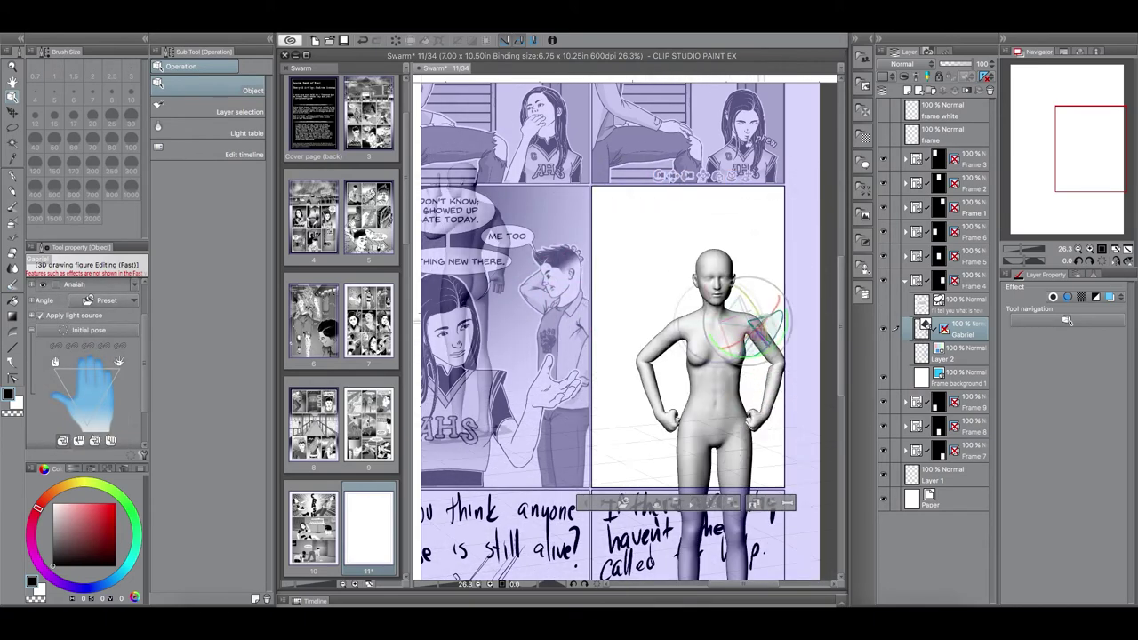
{"action": "left_click", "coordinate": [721, 329]}
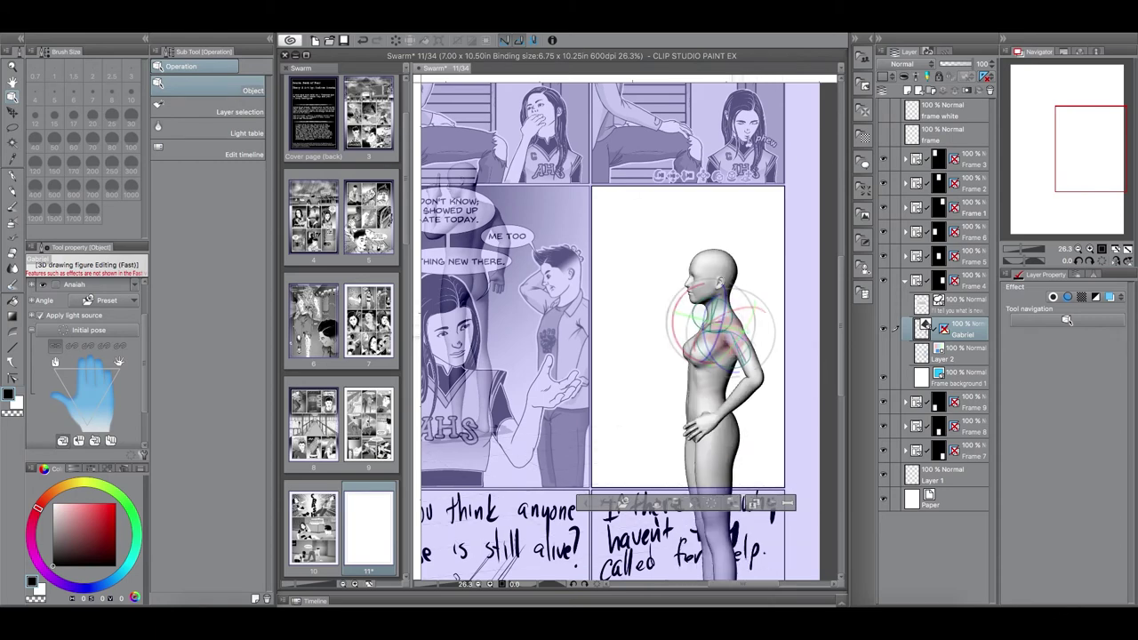
{"action": "left_click", "coordinate": [737, 342]}
{"action": "left_click", "coordinate": [754, 425]}
{"action": "left_click", "coordinate": [667, 419]}
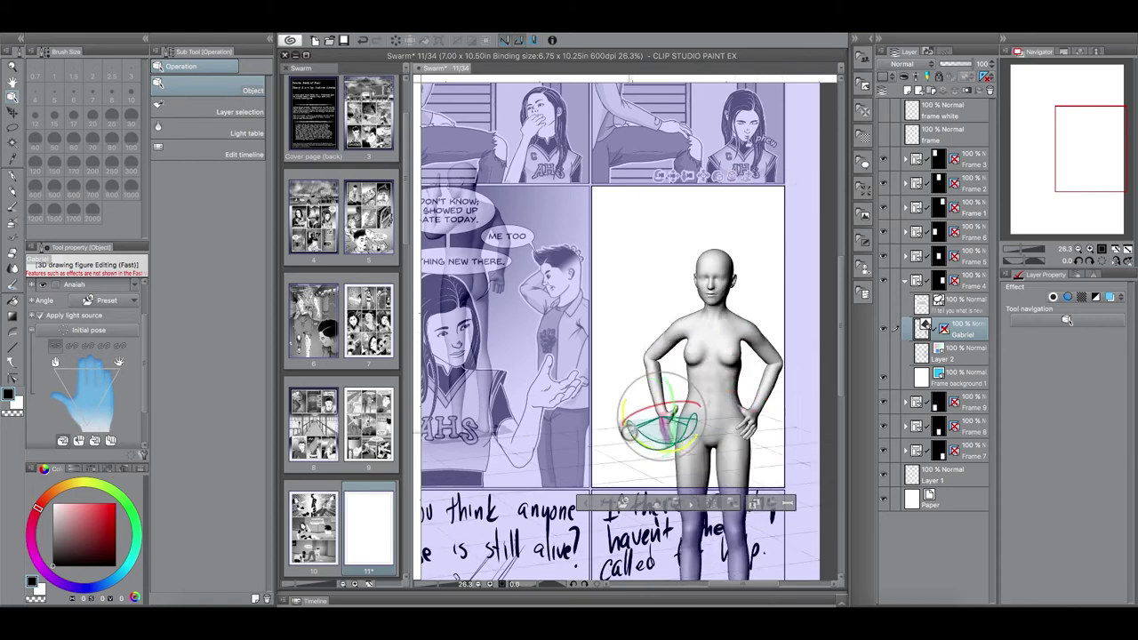
{"action": "left_click", "coordinate": [671, 413]}
{"action": "left_click_drag", "start_coordinate": [660, 176], "coordinate": [738, 176]}
{"action": "left_click", "coordinate": [688, 351]}
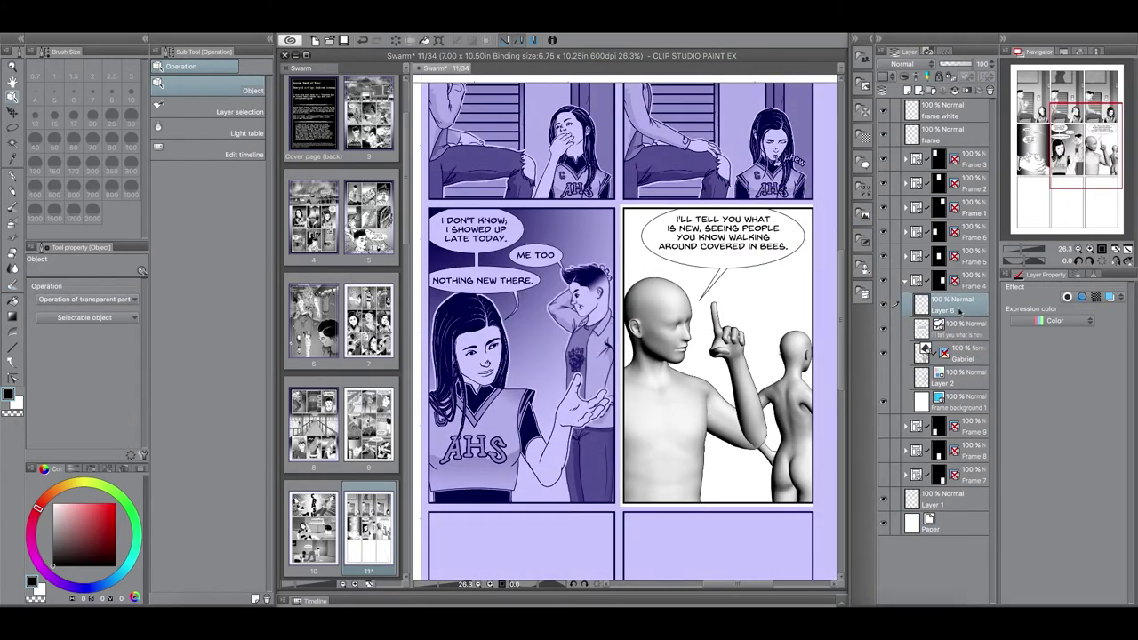
- Rename the new raster layer in Frame 4 as line
{"action": "double_click", "coordinate": [949, 311]}
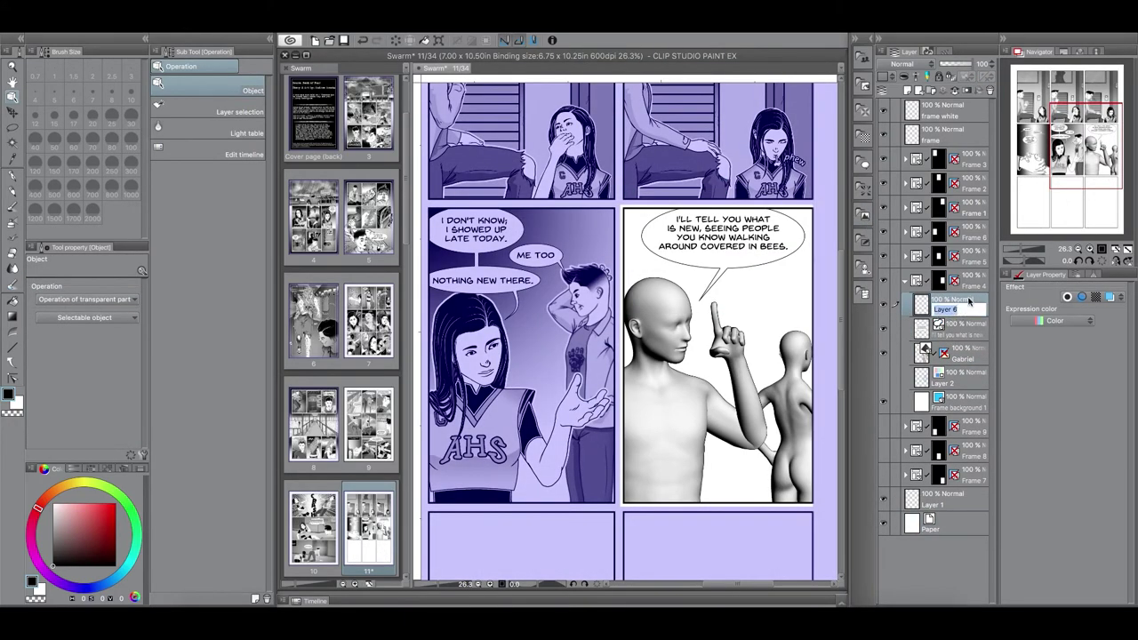
{"action": "key", "text": "BackSpace"}
{"action": "key", "text": "Return"}
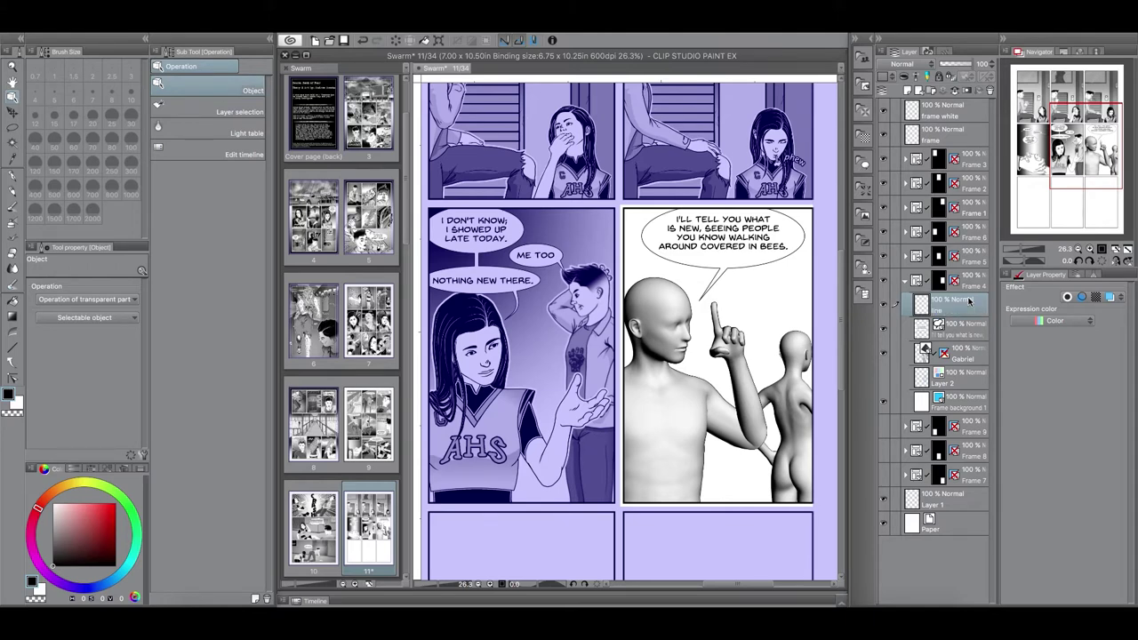
- Lower the opacity of the Gabriel 3D layer to 54% and make the line layer active again
{"action": "left_click", "coordinate": [968, 354]}
{"action": "left_click_drag", "start_coordinate": [973, 64], "coordinate": [956, 67]}
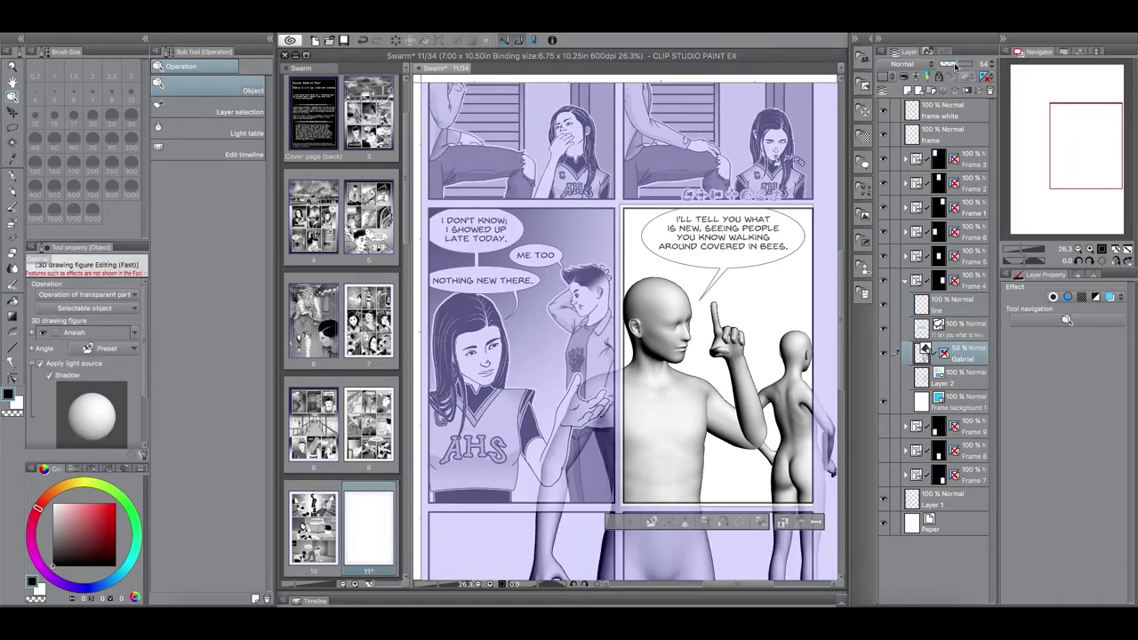
{"action": "left_click", "coordinate": [962, 310]}
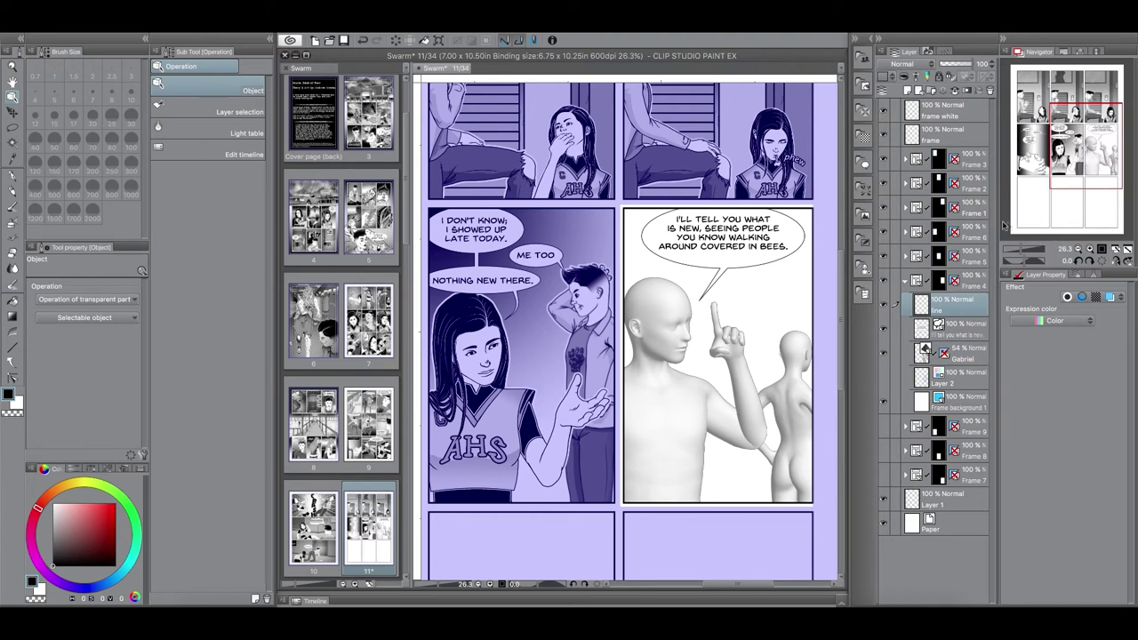
- Hide the dialogue balloon layer in Frame 4 and place the line layer directly beneath it
{"action": "left_click", "coordinate": [885, 283]}
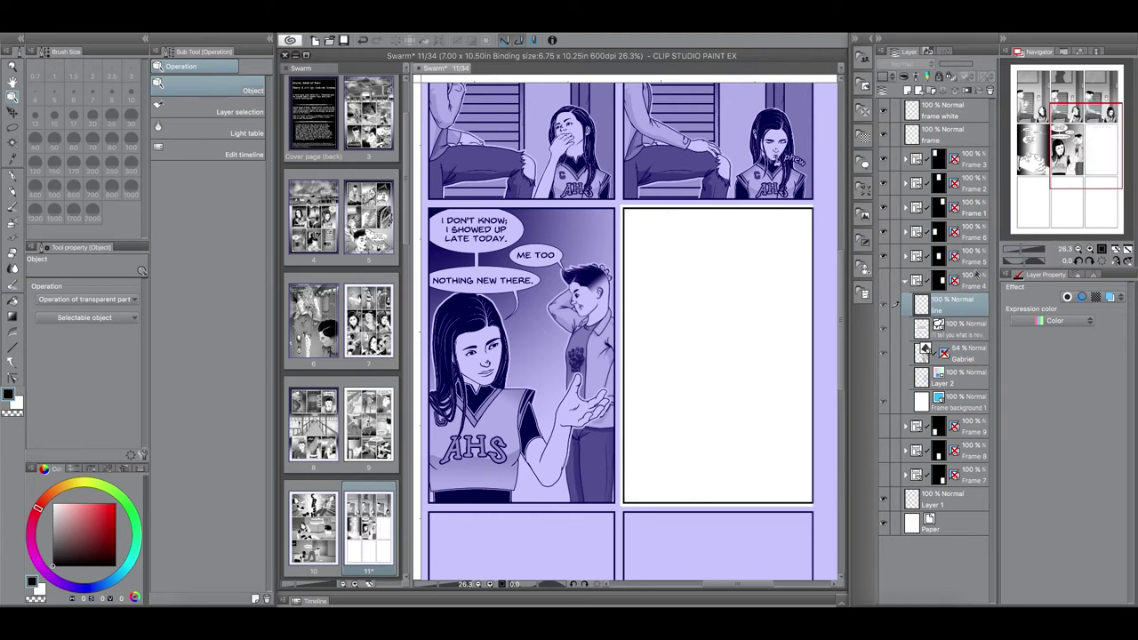
{"action": "left_click", "coordinate": [885, 283]}
{"action": "left_click", "coordinate": [883, 329]}
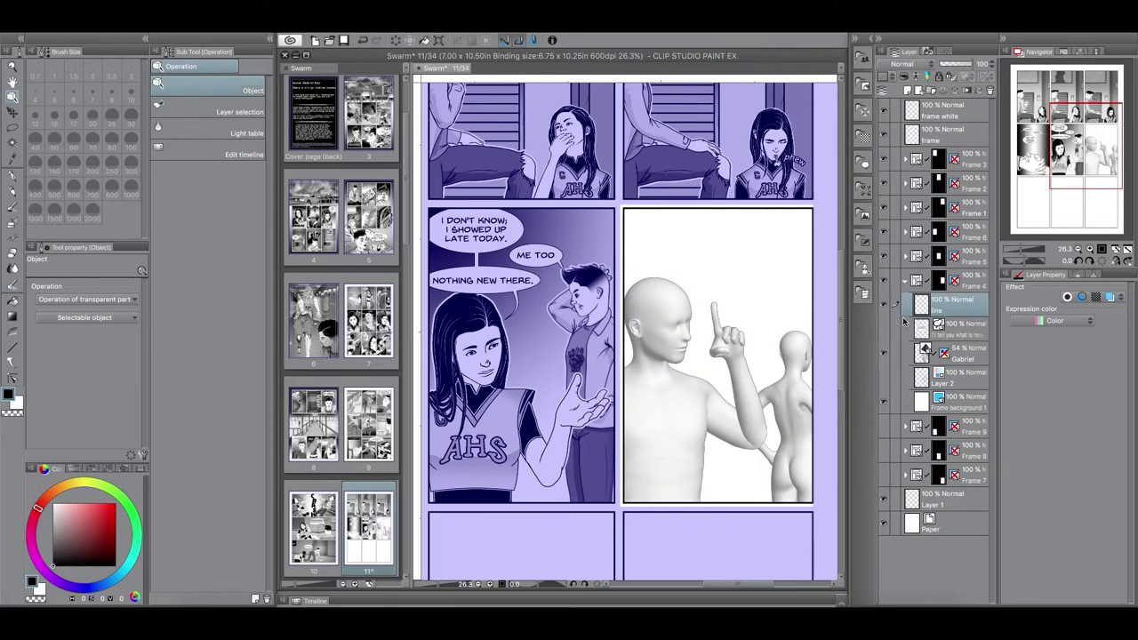
{"action": "mouse_move", "coordinate": [962, 330]}
{"action": "left_mouse_down"}
{"action": "mouse_move", "coordinate": [968, 294]}
{"action": "mouse_move", "coordinate": [973, 315]}
{"action": "left_mouse_up"}
{"action": "left_click", "coordinate": [968, 325]}
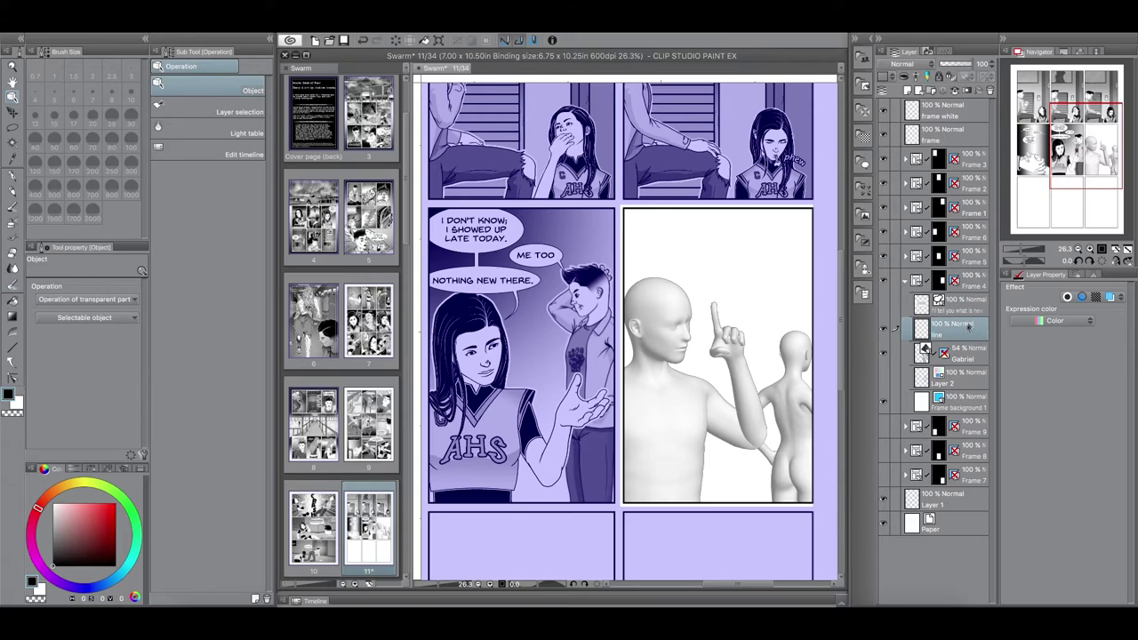
- Ink Gabriel's facial profile, nose and jawline over the 3D head with the G-pen at size 6
{"action": "left_click", "coordinate": [1027, 250]}
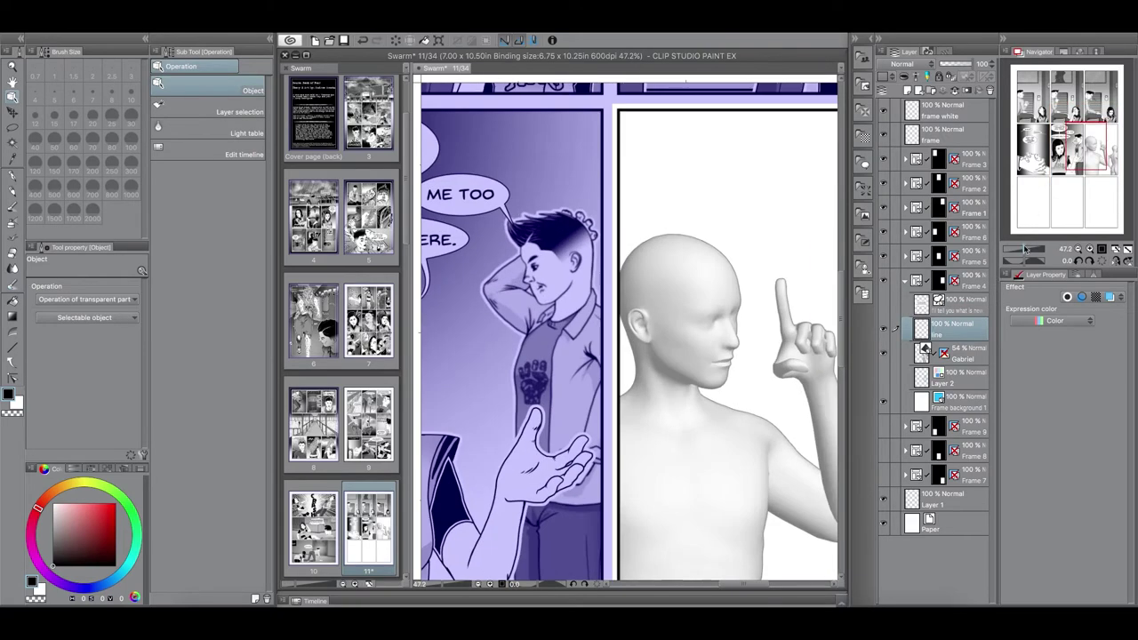
{"action": "left_click_drag", "start_coordinate": [1083, 152], "coordinate": [1089, 157]}
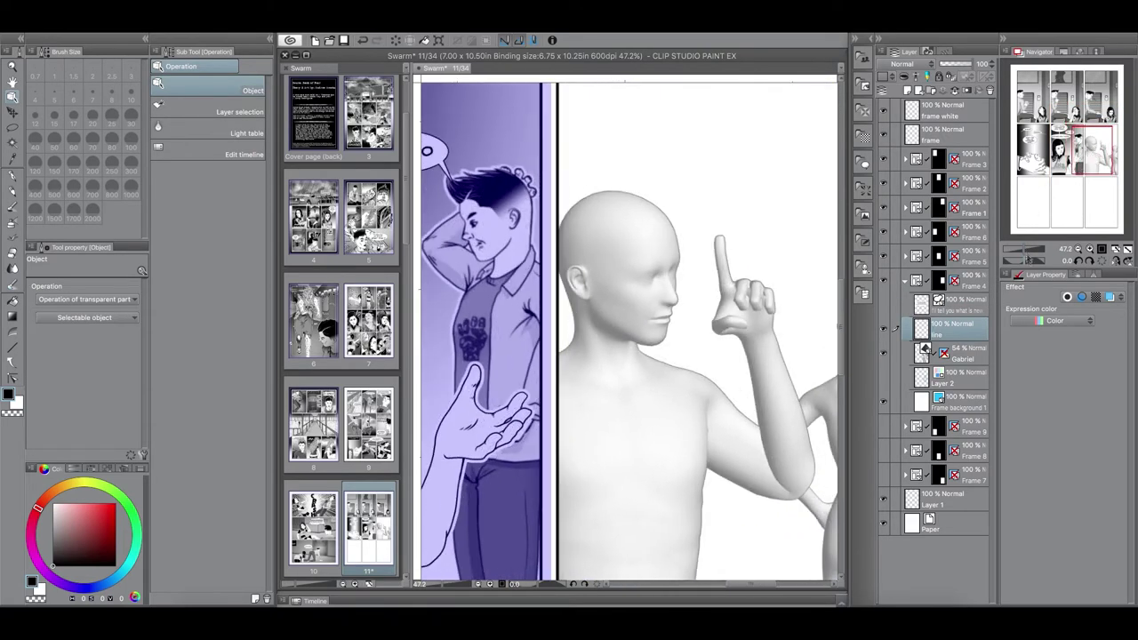
{"action": "left_click_drag", "start_coordinate": [1024, 251], "coordinate": [1028, 251]}
{"action": "left_click_drag", "start_coordinate": [1083, 154], "coordinate": [1086, 150]}
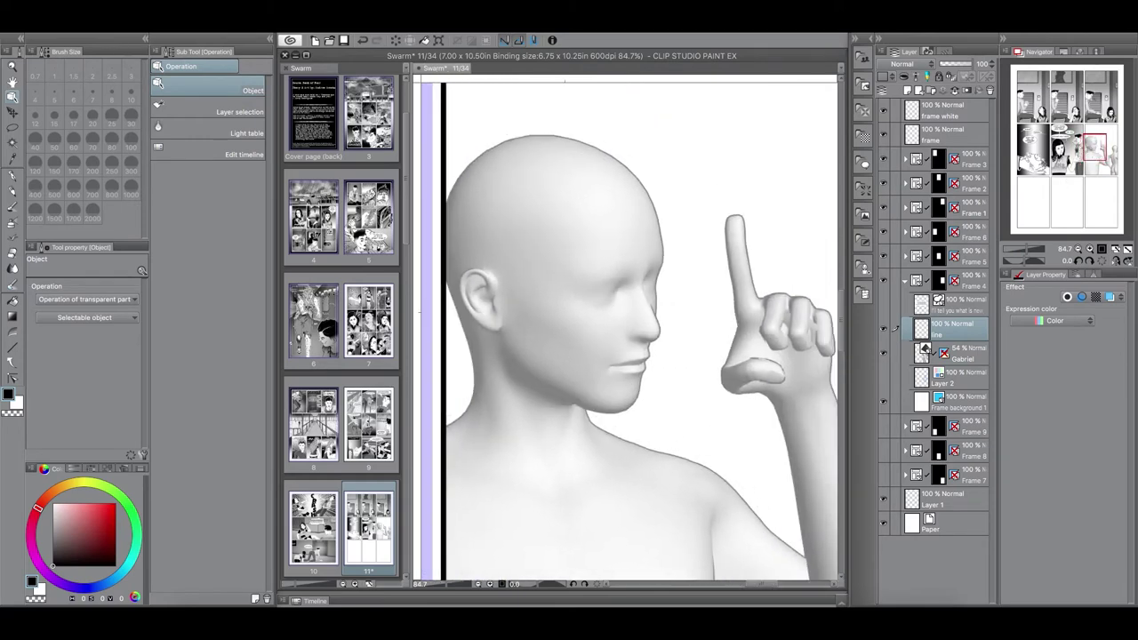
{"action": "left_click", "coordinate": [12, 176]}
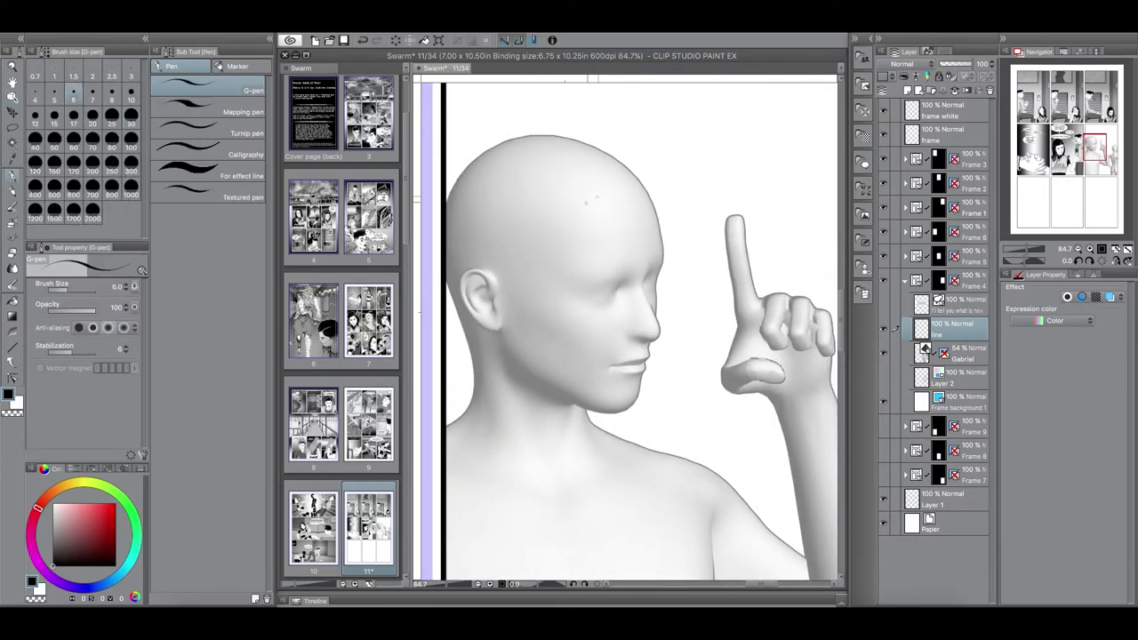
{"action": "left_click_drag", "start_coordinate": [692, 146], "coordinate": [674, 254]}
{"action": "left_click_drag", "start_coordinate": [690, 158], "coordinate": [660, 339]}
{"action": "mouse_move", "coordinate": [630, 325]}
{"action": "left_mouse_down"}
{"action": "mouse_move", "coordinate": [648, 340]}
{"action": "mouse_move", "coordinate": [648, 323]}
{"action": "left_mouse_up"}
{"action": "left_click_drag", "start_coordinate": [646, 343], "coordinate": [650, 358]}
{"action": "mouse_move", "coordinate": [651, 359]}
{"action": "left_mouse_down"}
{"action": "mouse_move", "coordinate": [621, 367]}
{"action": "mouse_move", "coordinate": [646, 369]}
{"action": "left_mouse_up"}
{"action": "mouse_move", "coordinate": [651, 372]}
{"action": "left_mouse_down"}
{"action": "mouse_move", "coordinate": [613, 413]}
{"action": "mouse_move", "coordinate": [567, 406]}
{"action": "left_mouse_up"}
{"action": "left_click_drag", "start_coordinate": [505, 339], "coordinate": [561, 390]}
- Ink Gabriel's chin, forehead contour, eyebrows and eyes, checking the lines with the 3D figure hidden
{"action": "left_click", "coordinate": [885, 353]}
{"action": "left_click", "coordinate": [884, 353]}
{"action": "left_click_drag", "start_coordinate": [651, 356], "coordinate": [642, 394]}
{"action": "mouse_move", "coordinate": [575, 282]}
{"action": "left_mouse_down"}
{"action": "mouse_move", "coordinate": [624, 277]}
{"action": "mouse_move", "coordinate": [656, 313]}
{"action": "mouse_move", "coordinate": [655, 291]}
{"action": "left_mouse_up"}
{"action": "left_click_drag", "start_coordinate": [630, 172], "coordinate": [665, 261]}
{"action": "left_click_drag", "start_coordinate": [591, 291], "coordinate": [620, 299]}
{"action": "left_click_drag", "start_coordinate": [602, 290], "coordinate": [614, 298]}
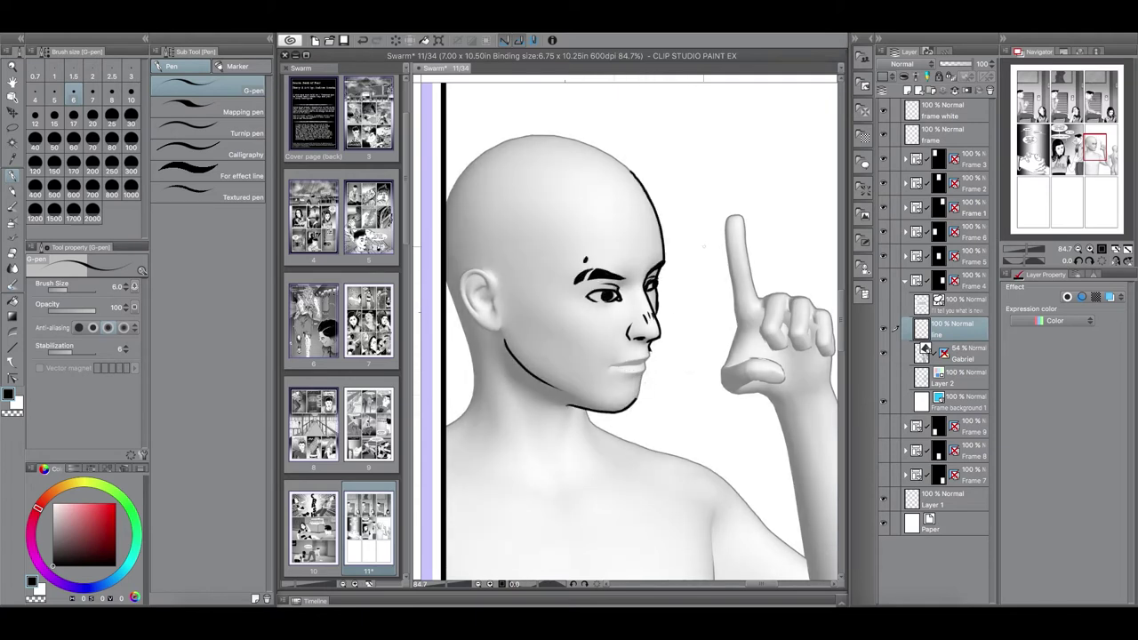
- Ink Gabriel's ear and slightly open mouth with the lower lip shadow
{"action": "left_click_drag", "start_coordinate": [489, 272], "coordinate": [502, 330]}
{"action": "left_click_drag", "start_coordinate": [479, 279], "coordinate": [486, 301]}
{"action": "left_click_drag", "start_coordinate": [615, 366], "coordinate": [647, 360]}
{"action": "left_click_drag", "start_coordinate": [641, 380], "coordinate": [635, 399]}
{"action": "left_click", "coordinate": [895, 353]}
{"action": "mouse_move", "coordinate": [658, 291]}
{"action": "left_mouse_down"}
{"action": "mouse_move", "coordinate": [658, 313]}
{"action": "mouse_move", "coordinate": [654, 292]}
{"action": "left_mouse_up"}
- Outline Gabriel's spiky swept-up hair, the hairline above the shaved side and the back of his neck
{"action": "left_click_drag", "start_coordinate": [648, 216], "coordinate": [518, 271]}
{"action": "left_click_drag", "start_coordinate": [518, 271], "coordinate": [491, 271]}
{"action": "left_click_drag", "start_coordinate": [564, 267], "coordinate": [654, 333]}
{"action": "left_click_drag", "start_coordinate": [561, 229], "coordinate": [640, 196]}
{"action": "left_click_drag", "start_coordinate": [615, 198], "coordinate": [727, 186]}
{"action": "left_click_drag", "start_coordinate": [742, 180], "coordinate": [734, 281]}
{"action": "left_click_drag", "start_coordinate": [565, 228], "coordinate": [638, 195]}
{"action": "left_click_drag", "start_coordinate": [615, 207], "coordinate": [702, 194]}
{"action": "left_click_drag", "start_coordinate": [704, 224], "coordinate": [744, 182]}
{"action": "mouse_move", "coordinate": [731, 284]}
{"action": "left_mouse_down"}
{"action": "mouse_move", "coordinate": [614, 340]}
{"action": "mouse_move", "coordinate": [594, 366]}
{"action": "left_mouse_up"}
{"action": "left_click_drag", "start_coordinate": [739, 260], "coordinate": [751, 282]}
{"action": "left_click_drag", "start_coordinate": [578, 215], "coordinate": [535, 265]}
{"action": "mouse_move", "coordinate": [533, 265]}
{"action": "left_mouse_down"}
{"action": "mouse_move", "coordinate": [561, 424]}
{"action": "mouse_move", "coordinate": [661, 286]}
{"action": "left_mouse_up"}
{"action": "left_click_drag", "start_coordinate": [544, 374], "coordinate": [565, 471]}
- Fill Gabriel's top hair with solid black, and finish it with a gradient fade on the shaved side and white strands
{"action": "left_click", "coordinate": [653, 240]}
{"action": "key", "text": "alt+Delete"}
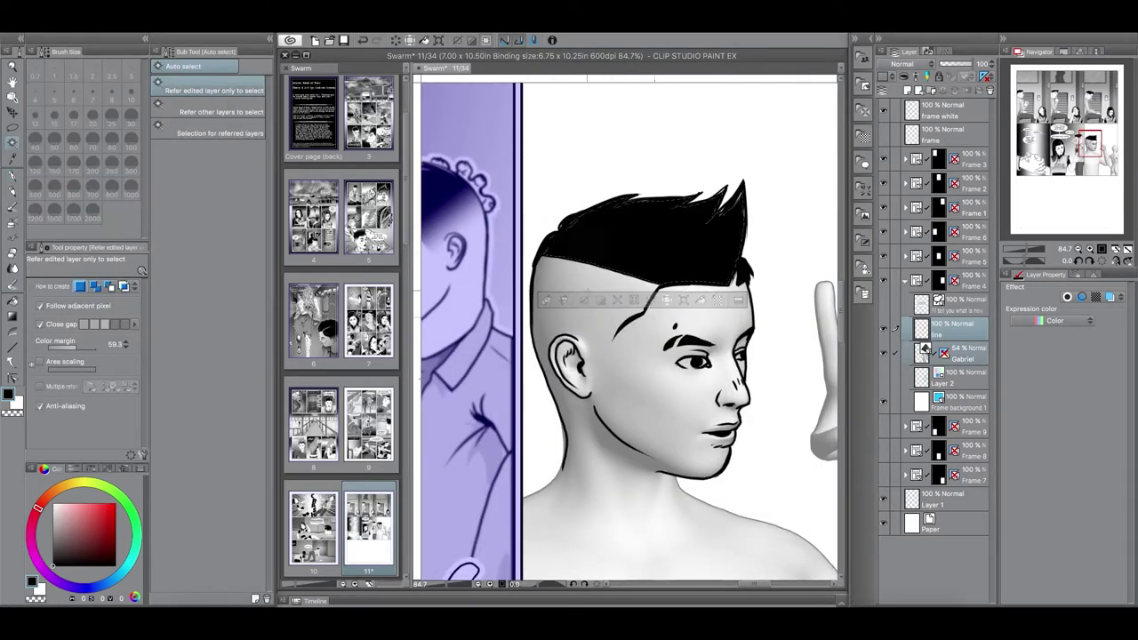
{"action": "key", "text": "ctrl+d"}
{"action": "left_click", "coordinate": [578, 307]}
{"action": "left_click_drag", "start_coordinate": [591, 254], "coordinate": [582, 378]}
{"action": "left_click_drag", "start_coordinate": [582, 233], "coordinate": [662, 203]}
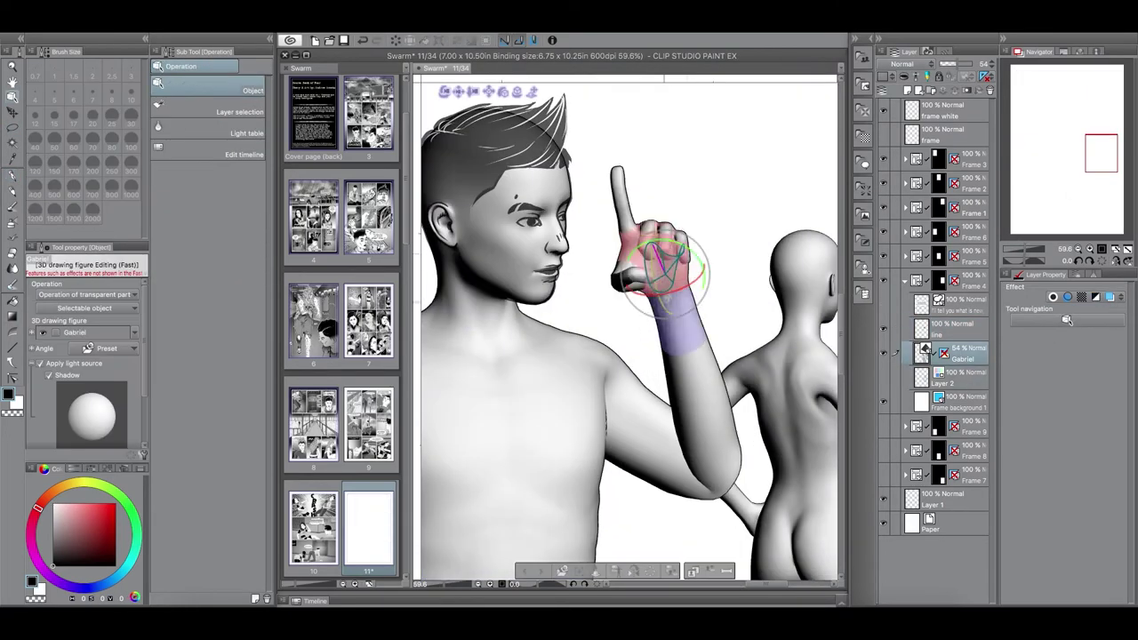
- Adjust the hand pose of the Gabriel figure and ink his raised arm with the jacket cuff, sleeve and elbow folds
{"action": "left_click_drag", "start_coordinate": [80, 391], "coordinate": [174, 449]}
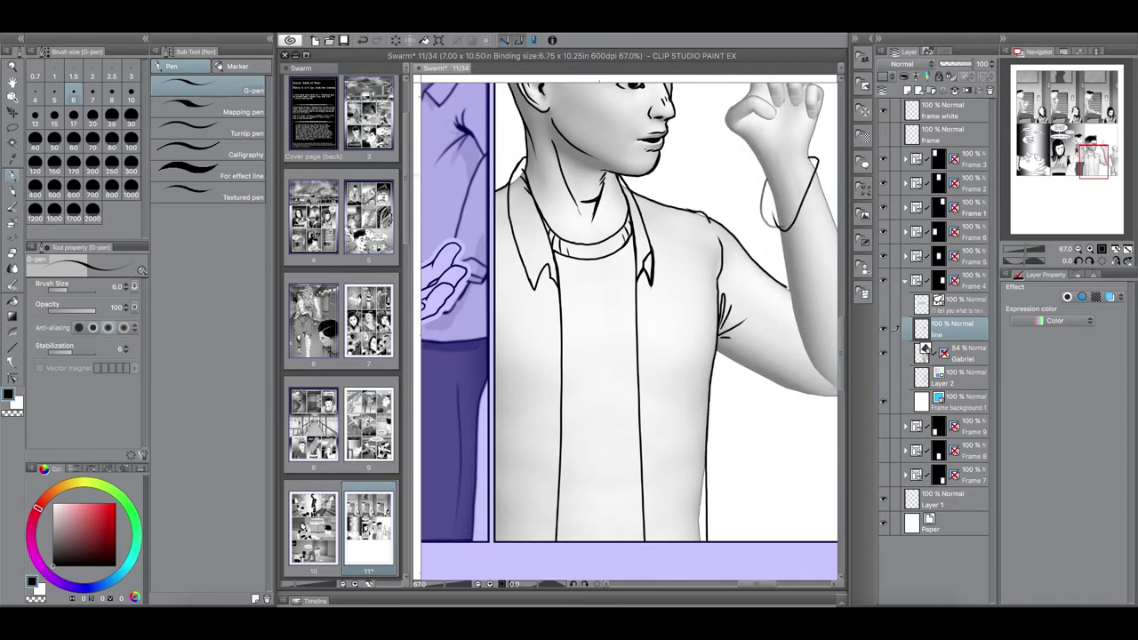
{"action": "left_click_drag", "start_coordinate": [761, 210], "coordinate": [790, 290]}
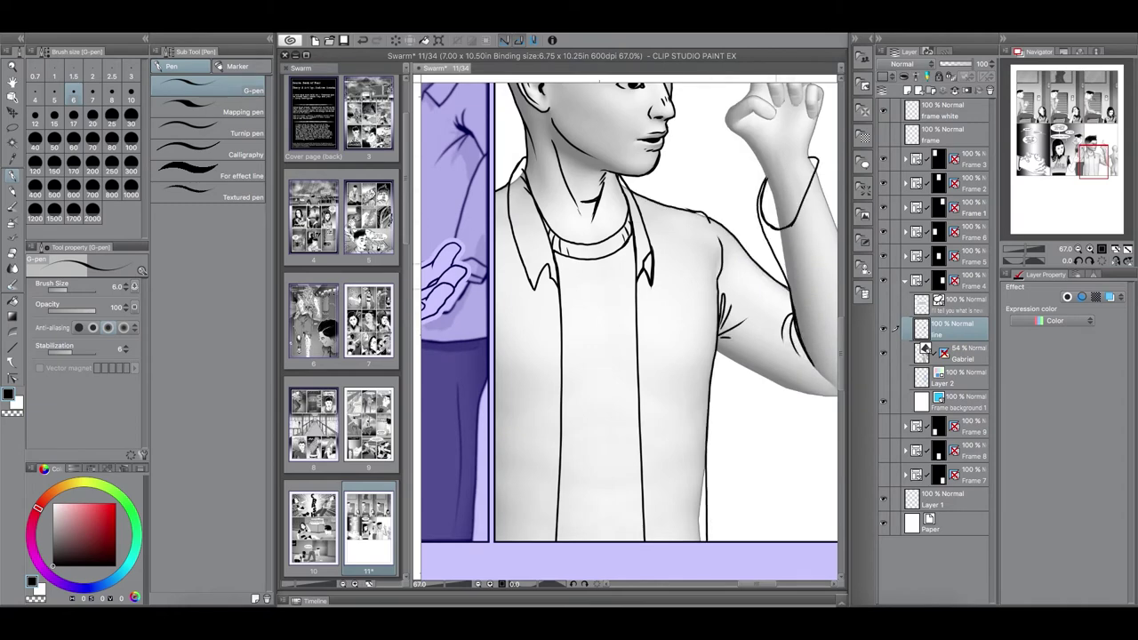
{"action": "left_click_drag", "start_coordinate": [711, 311], "coordinate": [642, 311]}
{"action": "left_click_drag", "start_coordinate": [702, 169], "coordinate": [722, 279]}
{"action": "left_click_drag", "start_coordinate": [746, 153], "coordinate": [799, 382]}
{"action": "left_click_drag", "start_coordinate": [650, 356], "coordinate": [776, 395]}
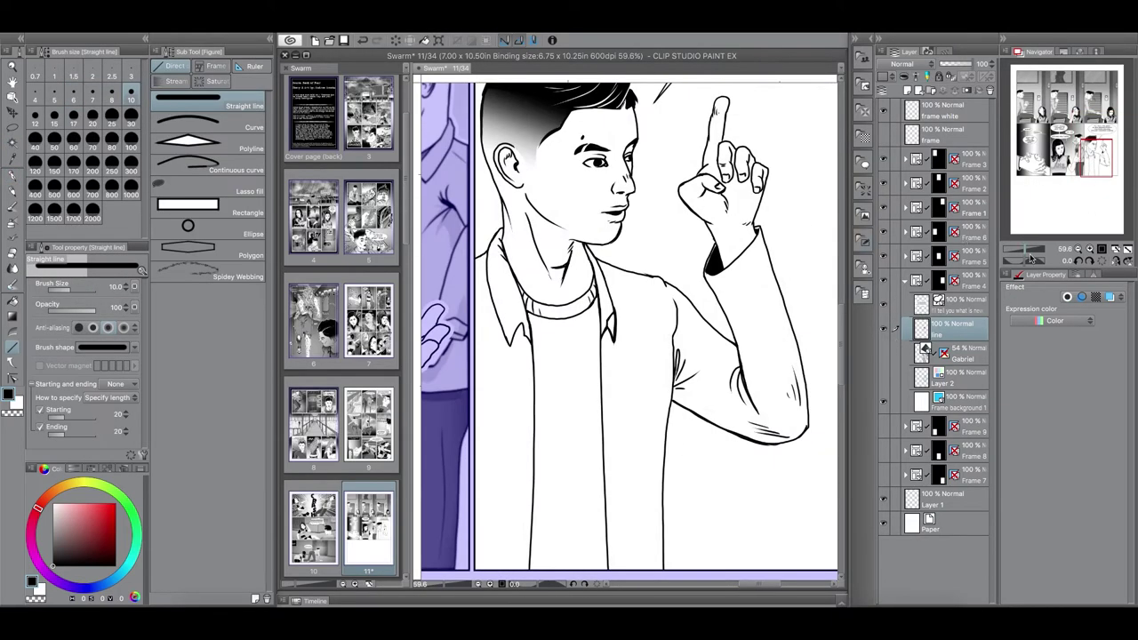
- Draw size 10 straight lines along the panel's left and bottom edges to close off Gabriel's jacket and torso
{"action": "left_click_drag", "start_coordinate": [1025, 249], "coordinate": [1030, 249]}
{"action": "left_click", "coordinate": [1085, 153]}
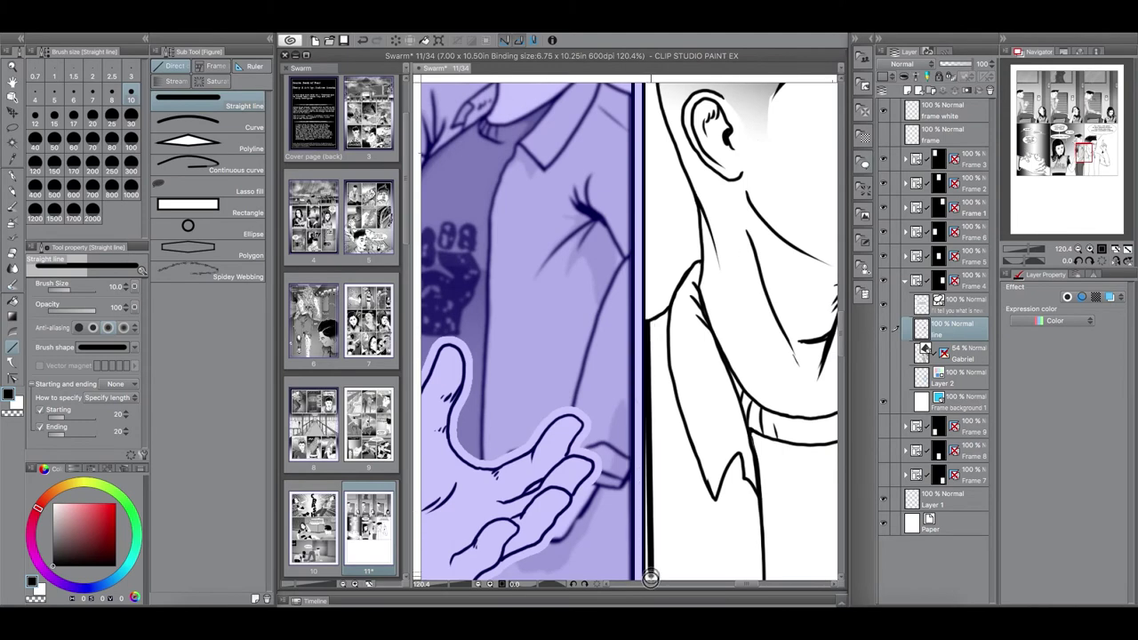
{"action": "left_click_drag", "start_coordinate": [648, 584], "coordinate": [560, 375]}
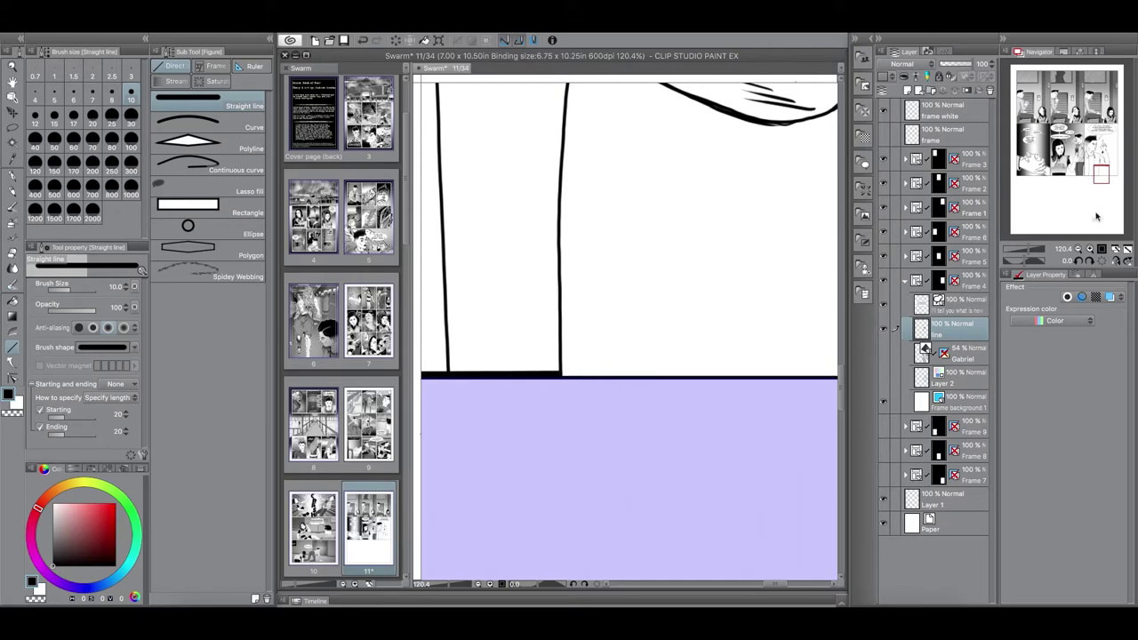
{"action": "left_click_drag", "start_coordinate": [1031, 250], "coordinate": [1023, 251]}
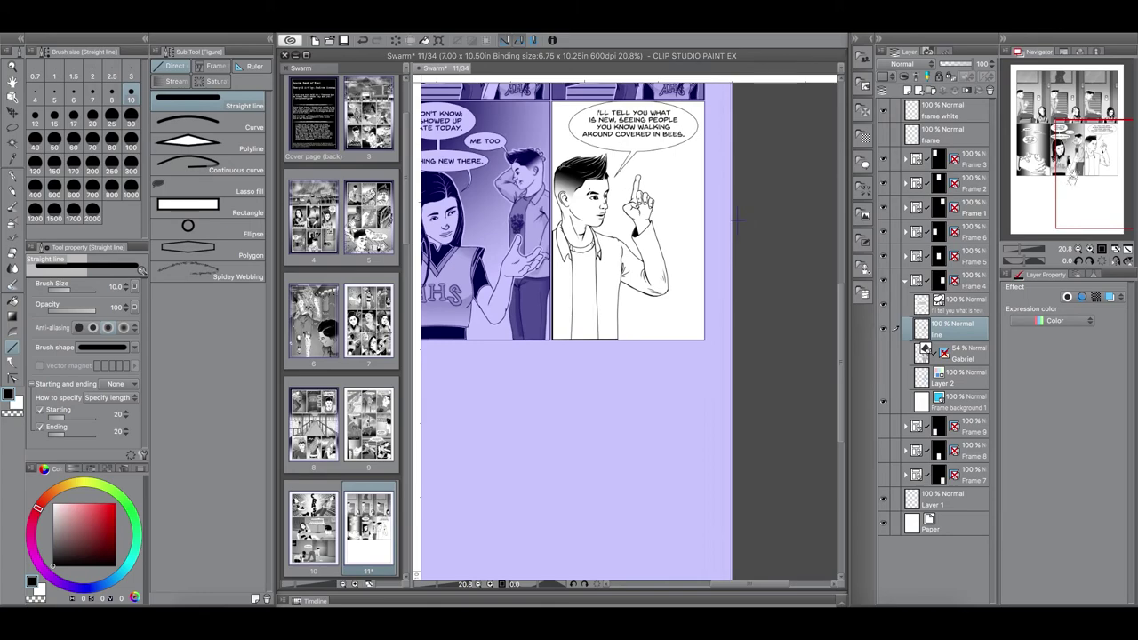
- Hide the dialogue balloon layer and add a new raster layer directly above the Frame 4 background
{"action": "left_click", "coordinate": [886, 306]}
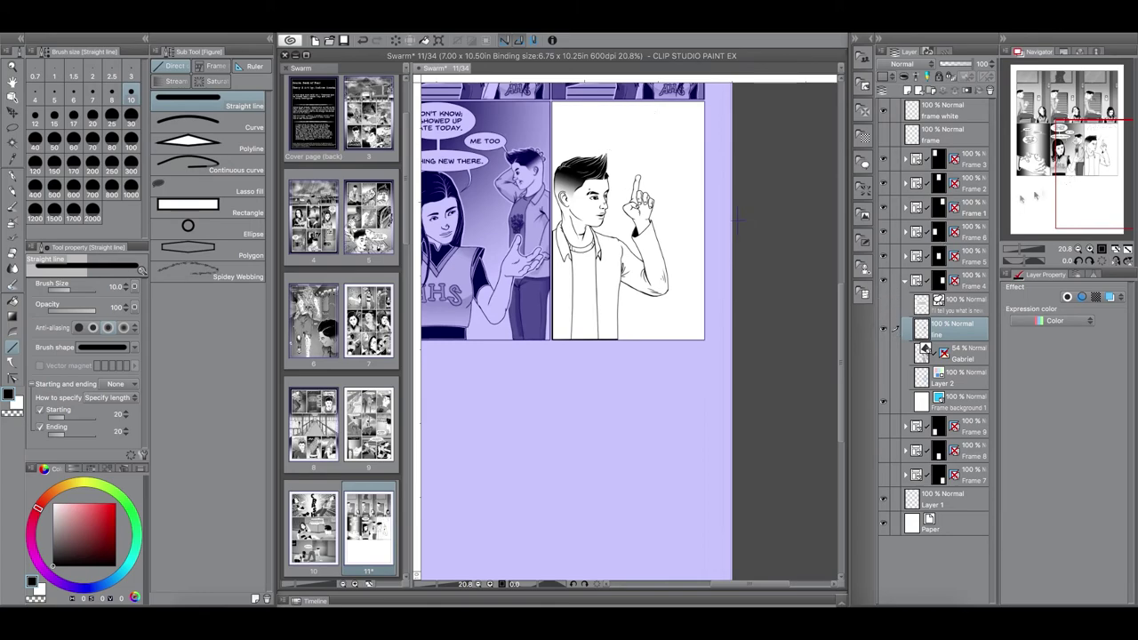
{"action": "left_click_drag", "start_coordinate": [1086, 170], "coordinate": [1082, 156]}
{"action": "left_click_drag", "start_coordinate": [1023, 251], "coordinate": [1028, 251]}
{"action": "left_click_drag", "start_coordinate": [1094, 171], "coordinate": [1093, 165]}
{"action": "left_click_drag", "start_coordinate": [1028, 251], "coordinate": [1024, 255]}
{"action": "left_click_drag", "start_coordinate": [1095, 170], "coordinate": [1093, 156]}
{"action": "left_click", "coordinate": [960, 398]}
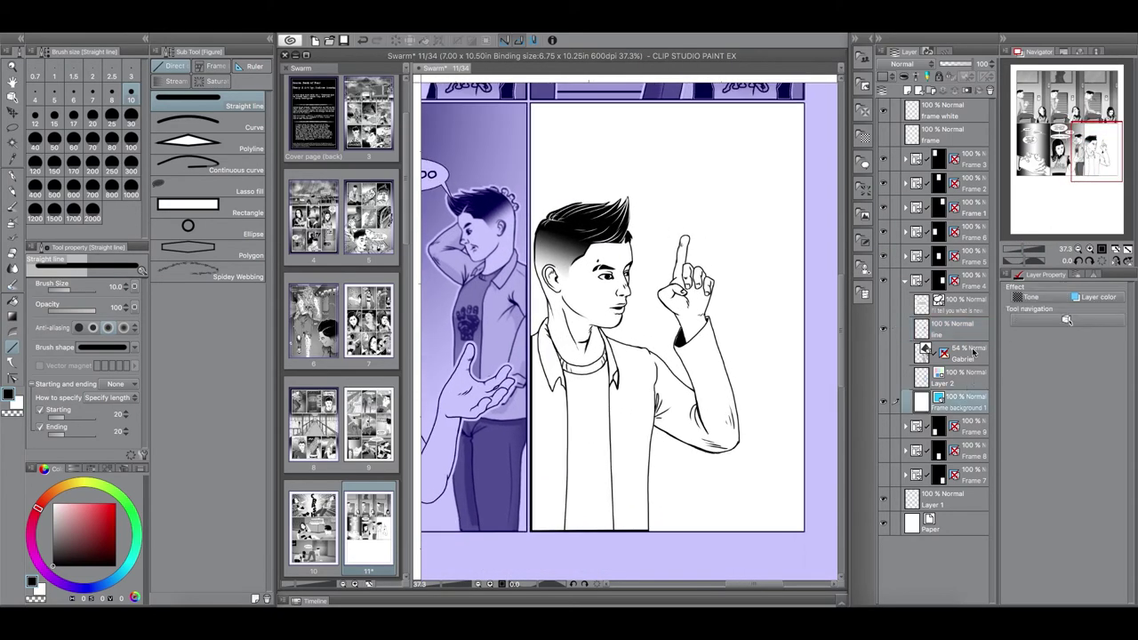
{"action": "left_click", "coordinate": [907, 91]}
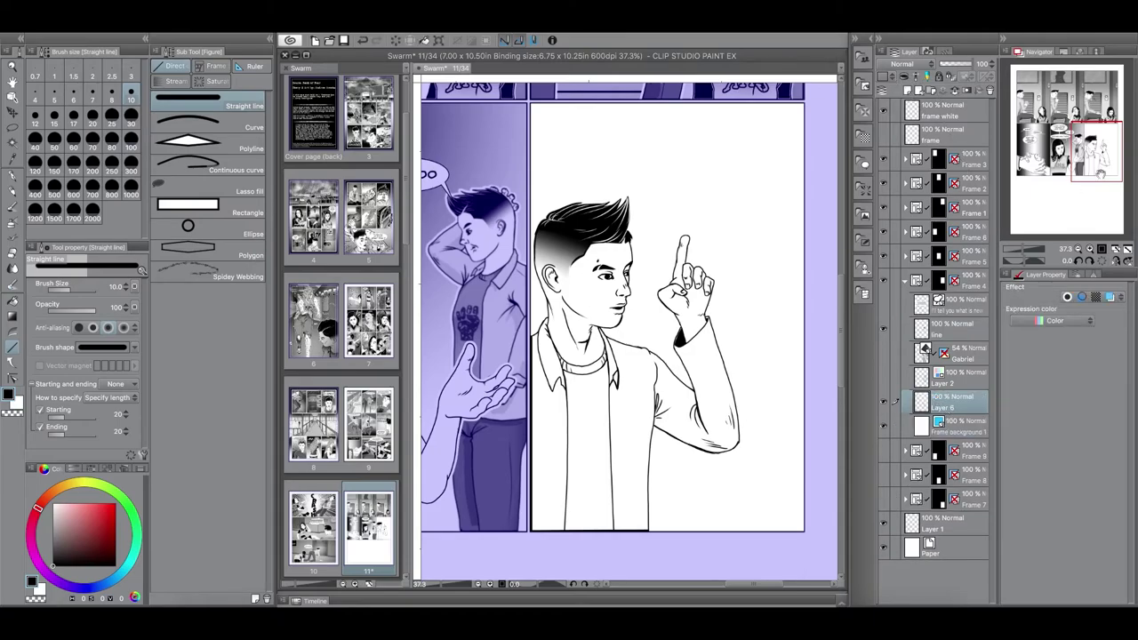
- Check the fifth panel's shading, and set up a circular foreground-to-transparent gradient for Layer 6 in the sixth panel
{"action": "left_click_drag", "start_coordinate": [1100, 174], "coordinate": [1082, 169]}
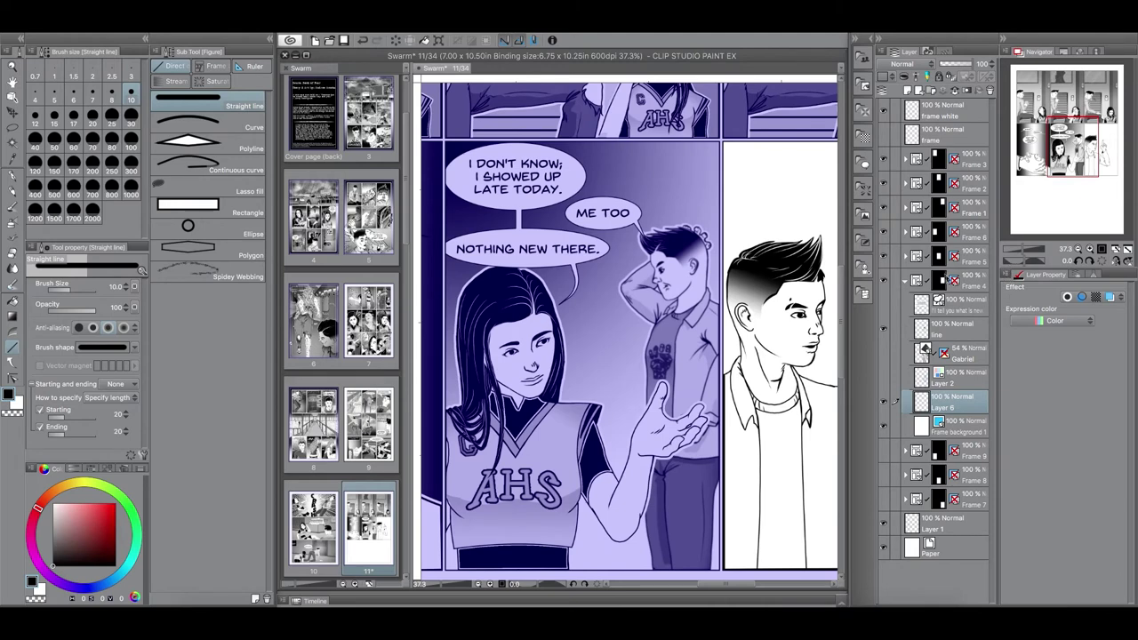
{"action": "left_click", "coordinate": [976, 252]}
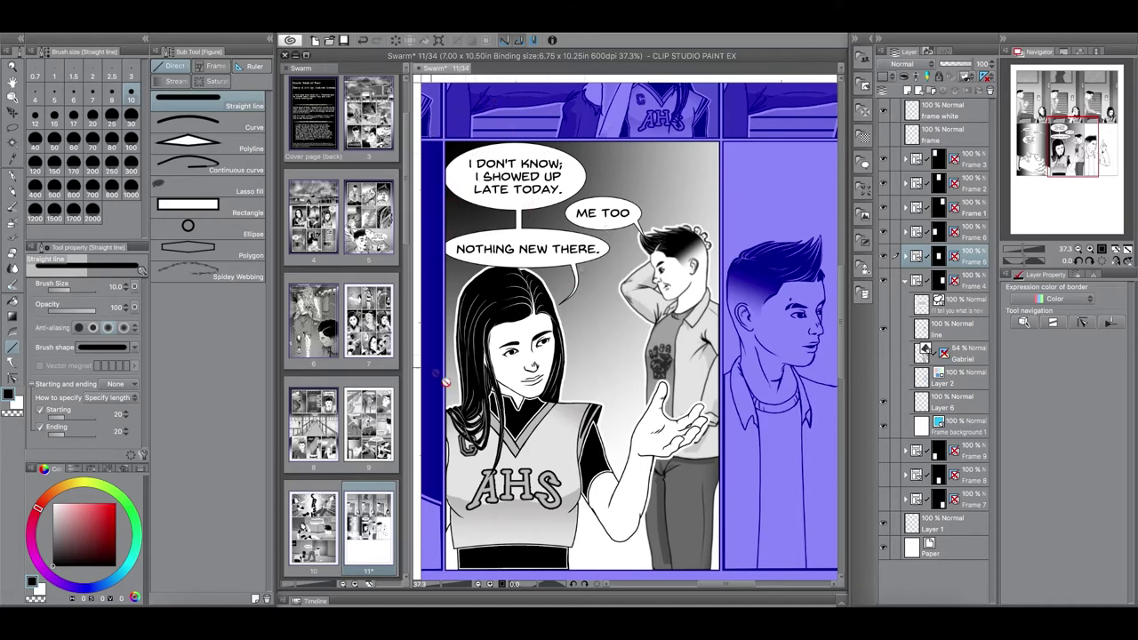
{"action": "left_click_drag", "start_coordinate": [1067, 153], "coordinate": [1091, 158]}
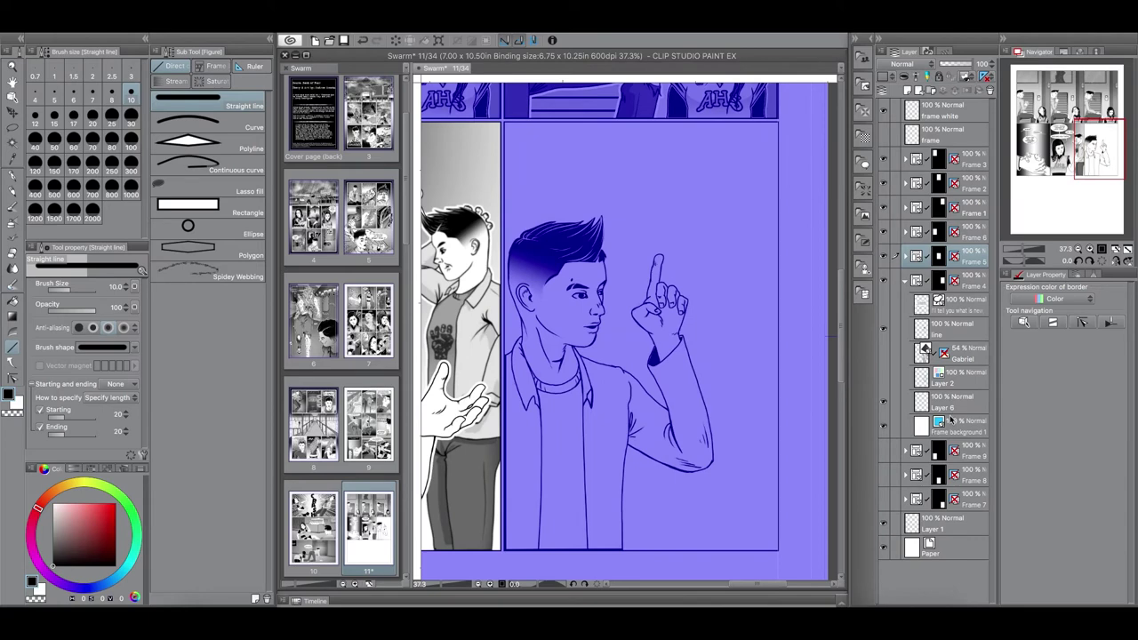
{"action": "left_click", "coordinate": [954, 404]}
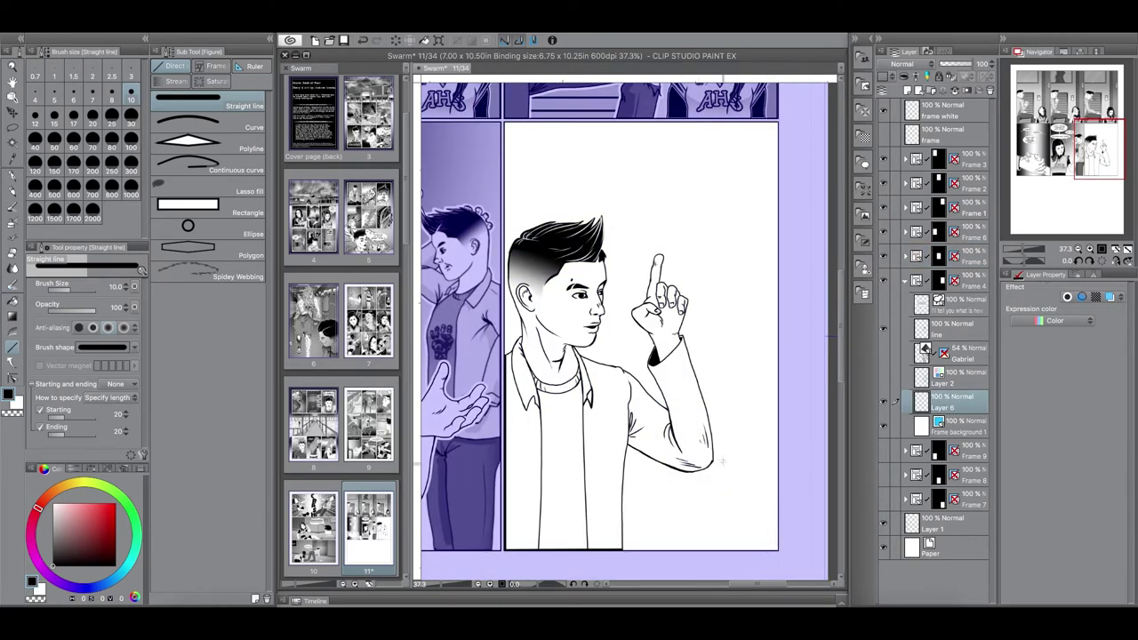
{"action": "left_click", "coordinate": [12, 316]}
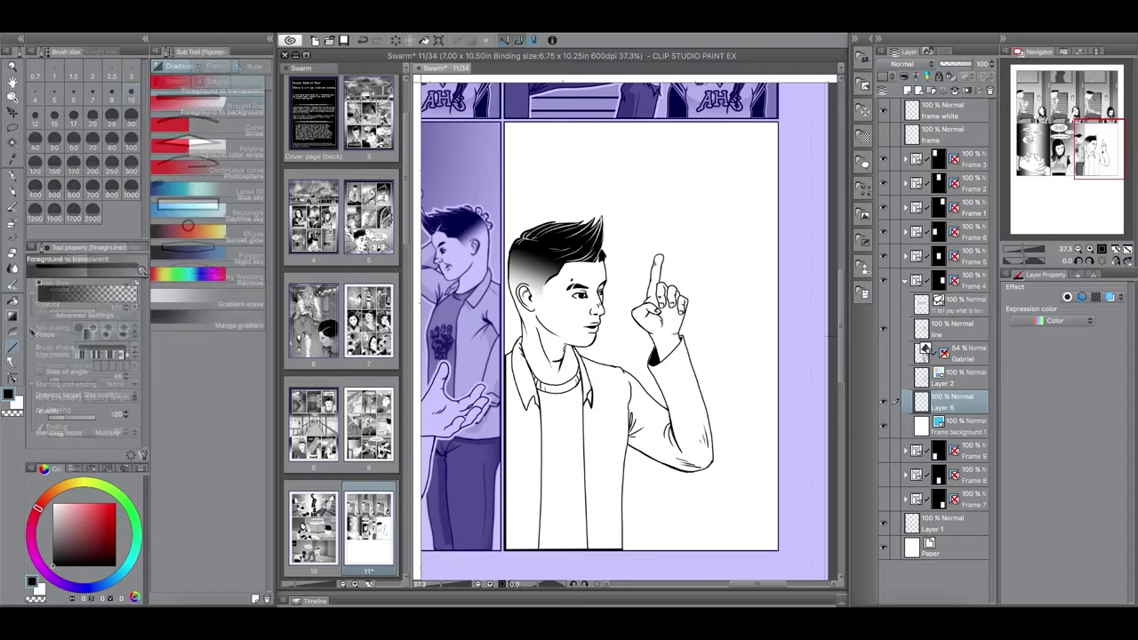
{"action": "left_click", "coordinate": [105, 336]}
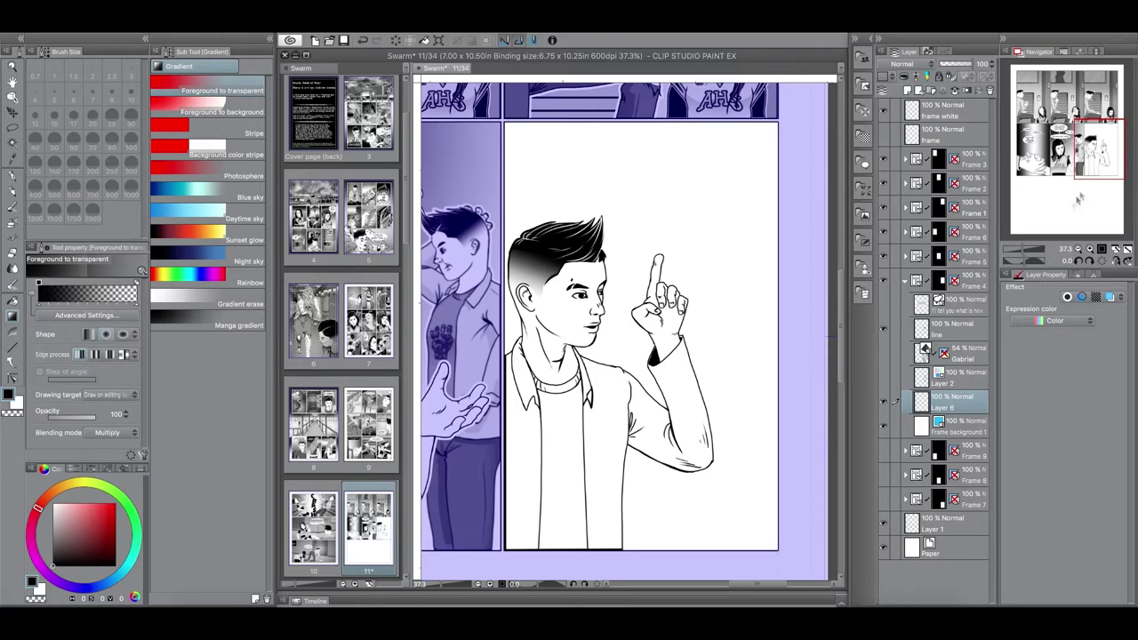
{"action": "left_click_drag", "start_coordinate": [1100, 165], "coordinate": [1101, 180]}
{"action": "left_click_drag", "start_coordinate": [1020, 250], "coordinate": [1016, 250]}
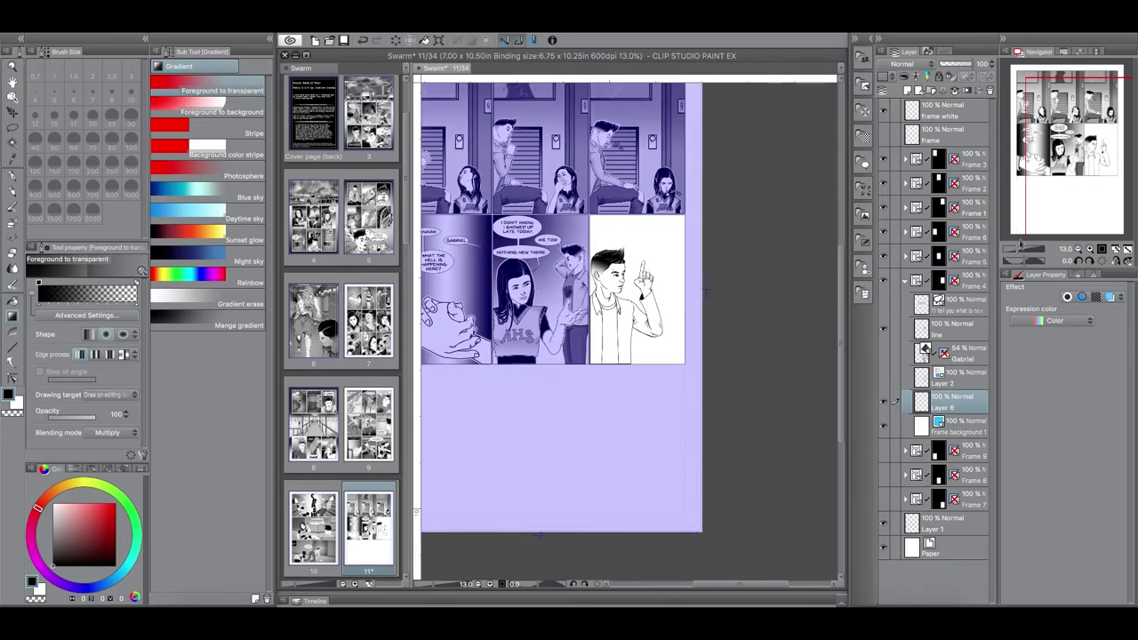
{"action": "left_click_drag", "start_coordinate": [685, 364], "coordinate": [748, 423]}
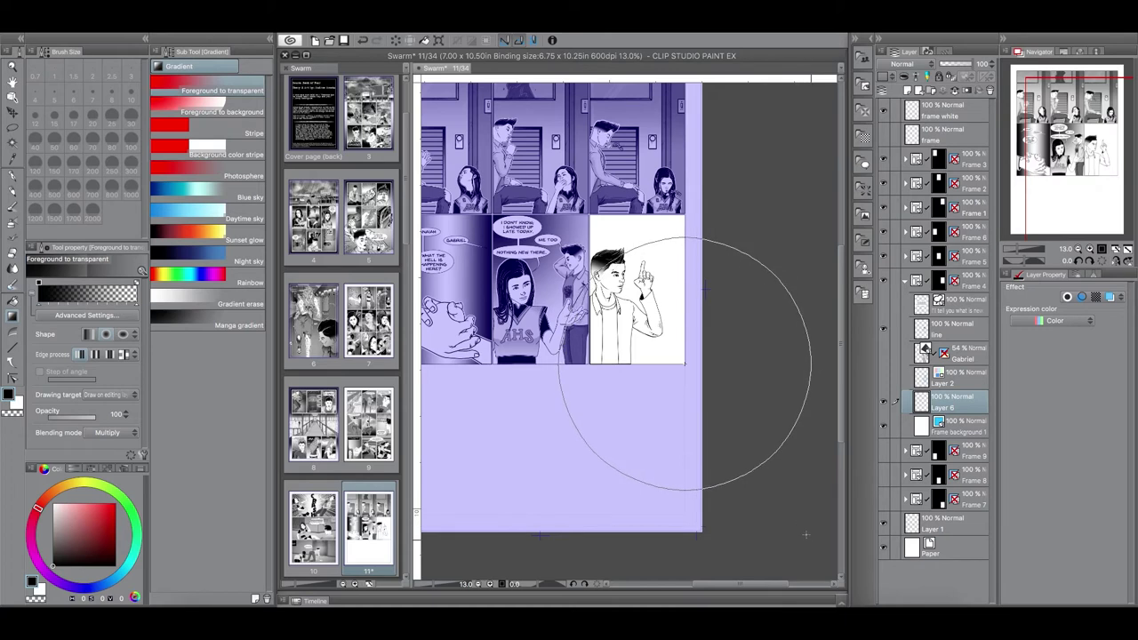
{"action": "left_click_drag", "start_coordinate": [807, 536], "coordinate": [800, 539]}
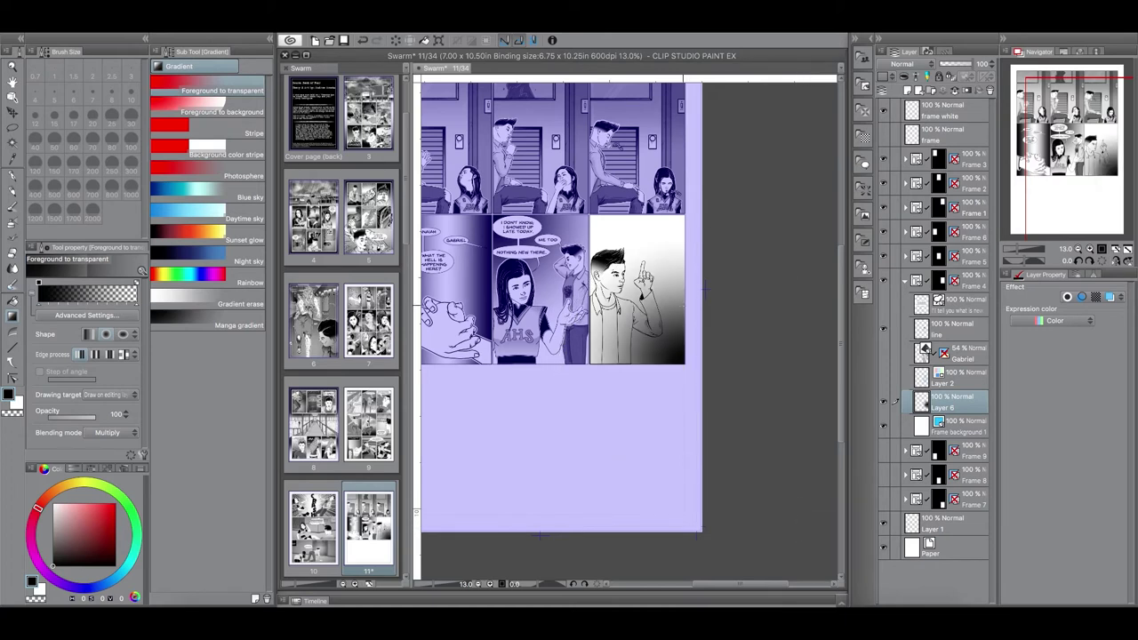
{"action": "left_click_drag", "start_coordinate": [1021, 250], "coordinate": [1013, 250]}
{"action": "left_click", "coordinate": [362, 40]}
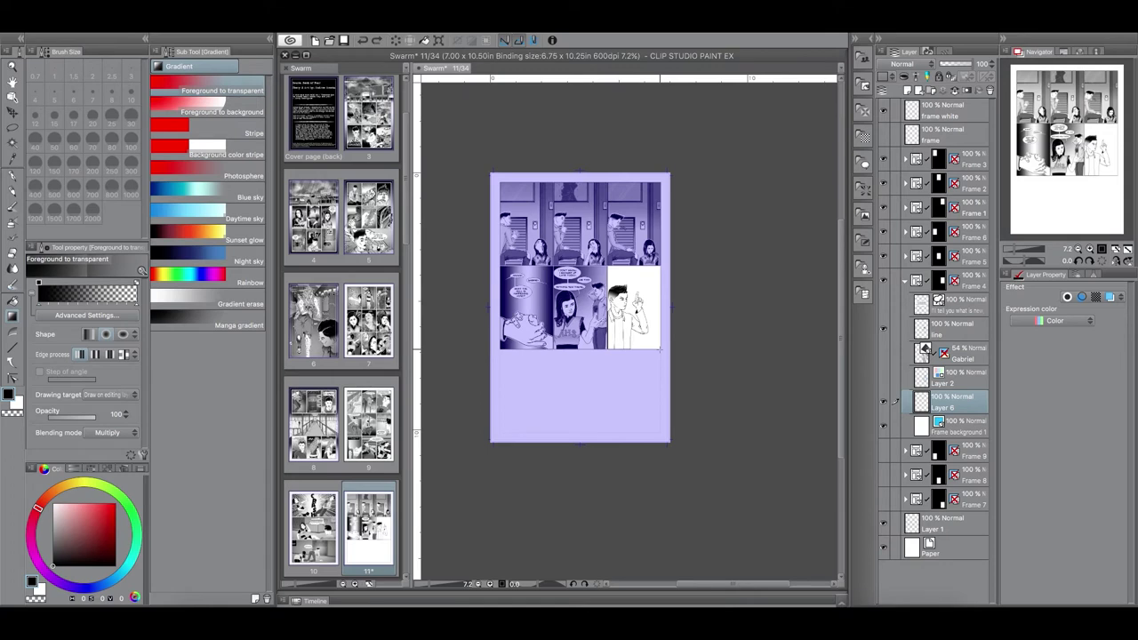
- Draw a large circular black-to-transparent gradient outward from the sixth panel's lower-right corner, fading toward the panel's top
{"action": "left_click_drag", "start_coordinate": [659, 349], "coordinate": [734, 432]}
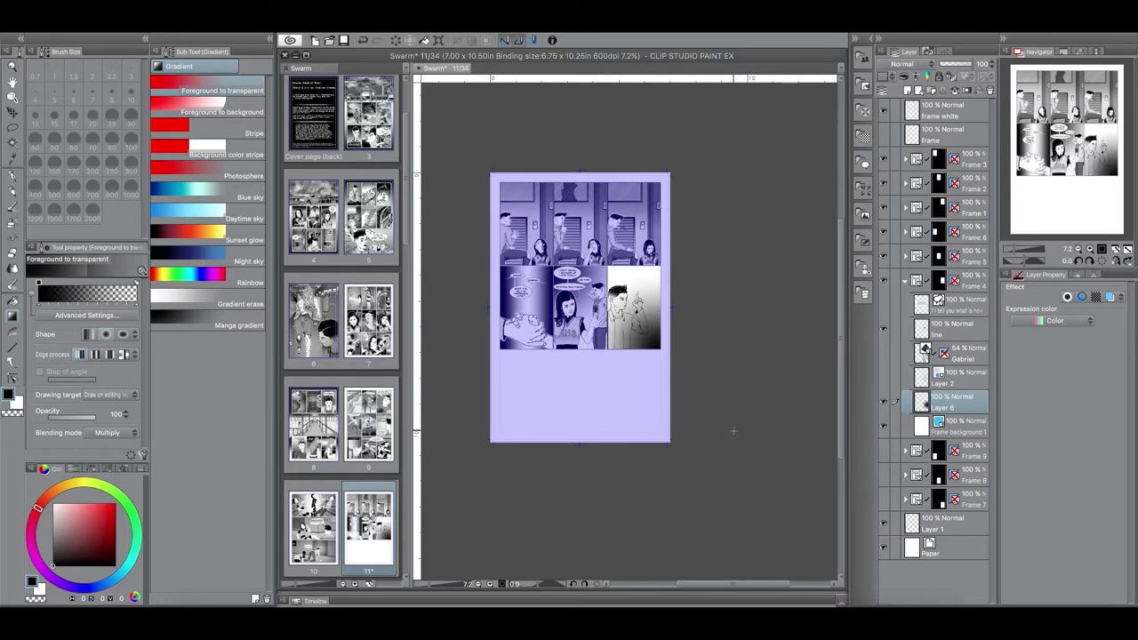
{"action": "left_click_drag", "start_coordinate": [1016, 249], "coordinate": [1023, 248]}
{"action": "left_click_drag", "start_coordinate": [1102, 177], "coordinate": [1099, 164]}
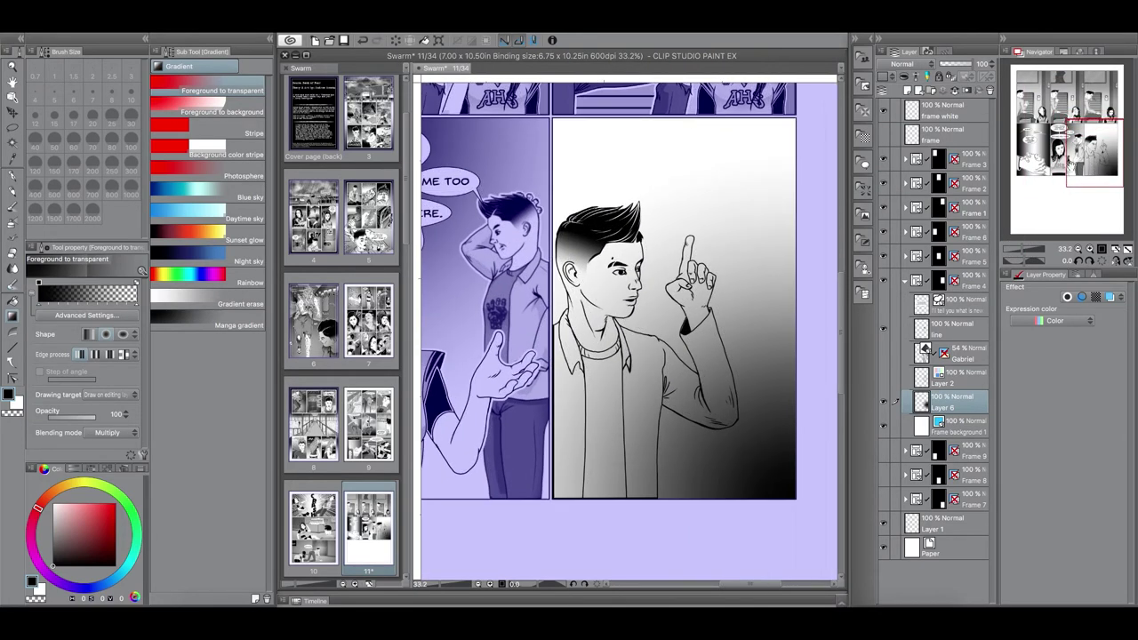
- Test Auto select on the line layer around Gabriel's silhouette and inside his jacket, hand, sleeve and shirt to check the outlines for gaps
{"action": "left_click", "coordinate": [964, 324]}
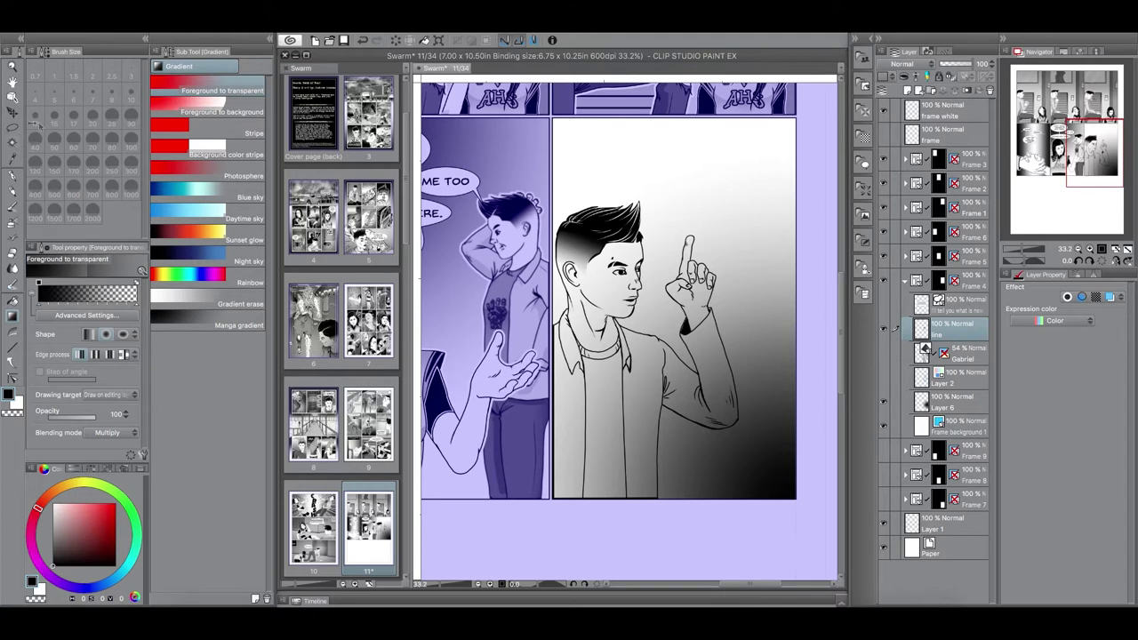
{"action": "left_click", "coordinate": [11, 135]}
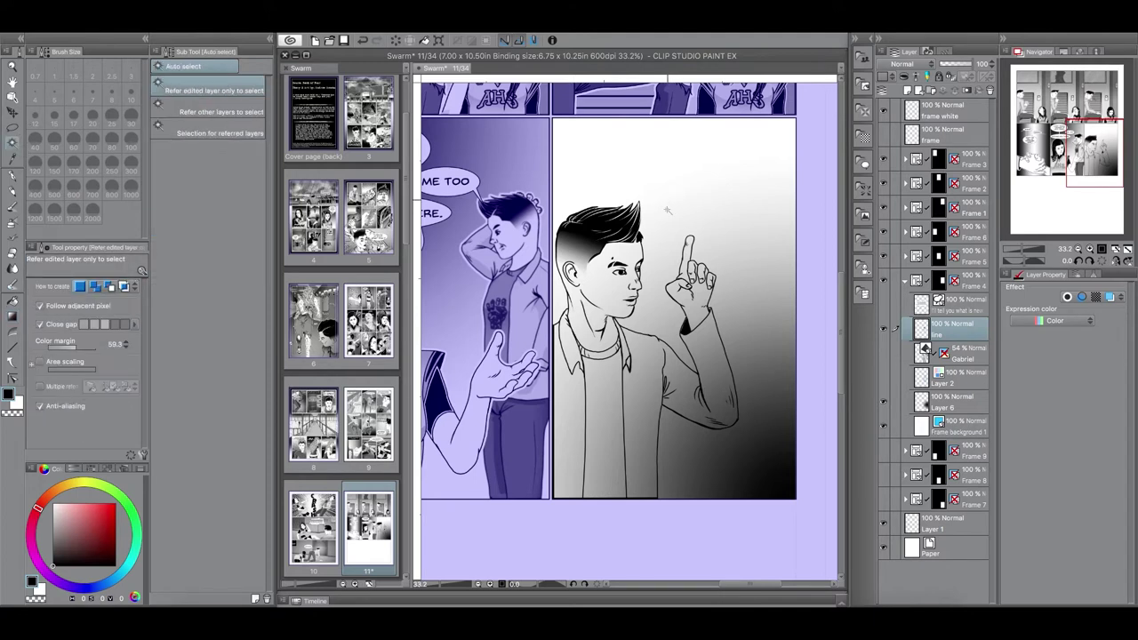
{"action": "left_click", "coordinate": [667, 210]}
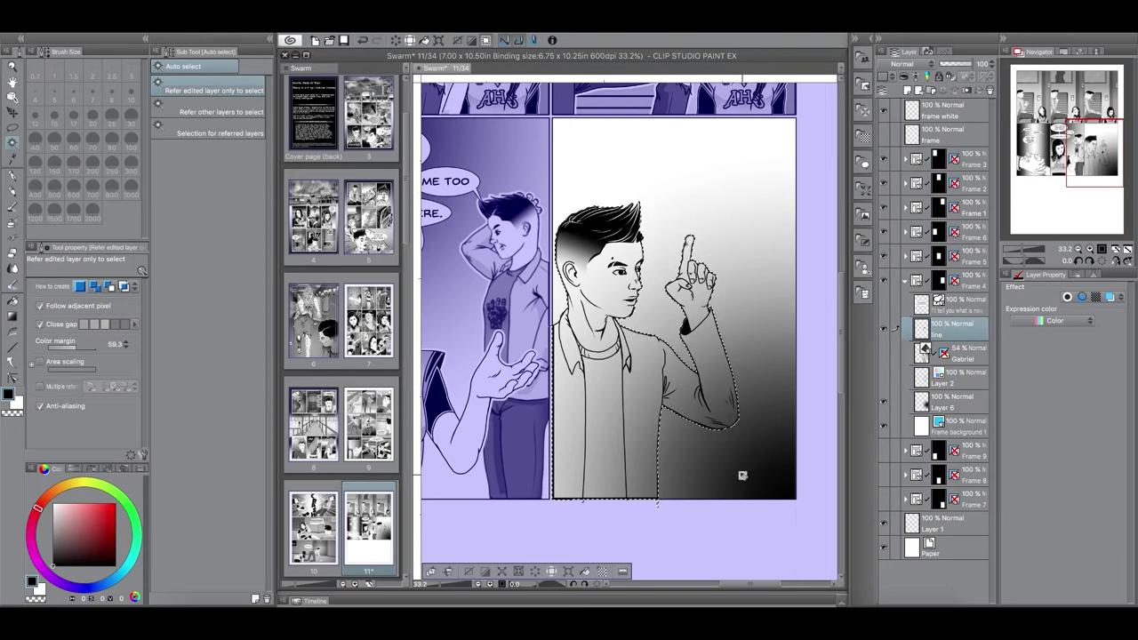
{"action": "left_click", "coordinate": [487, 574]}
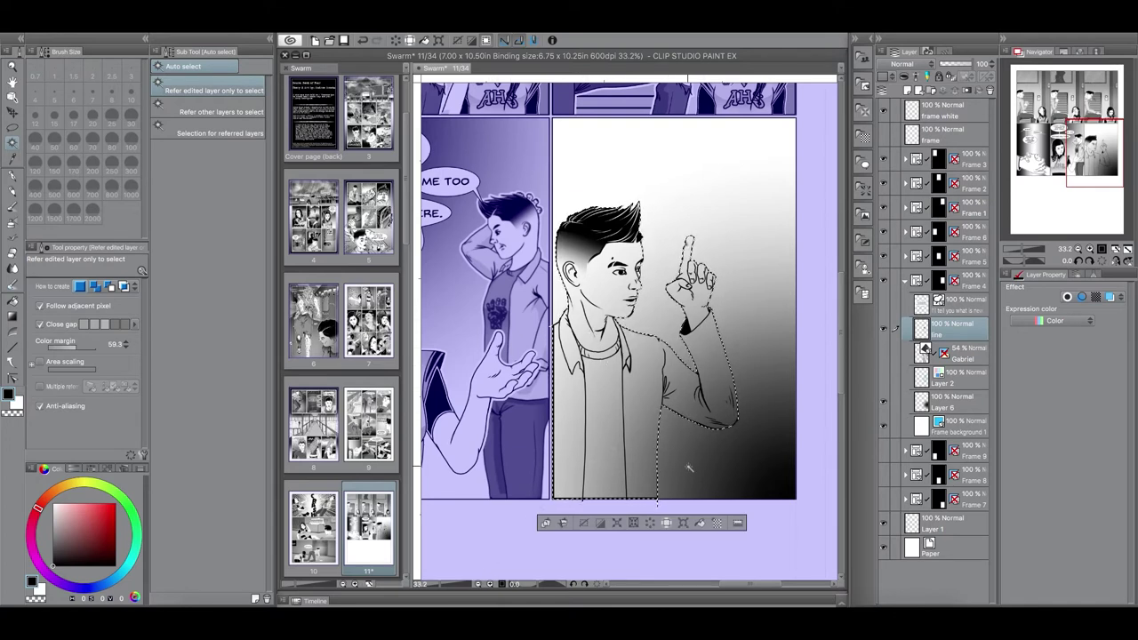
{"action": "left_click", "coordinate": [584, 524]}
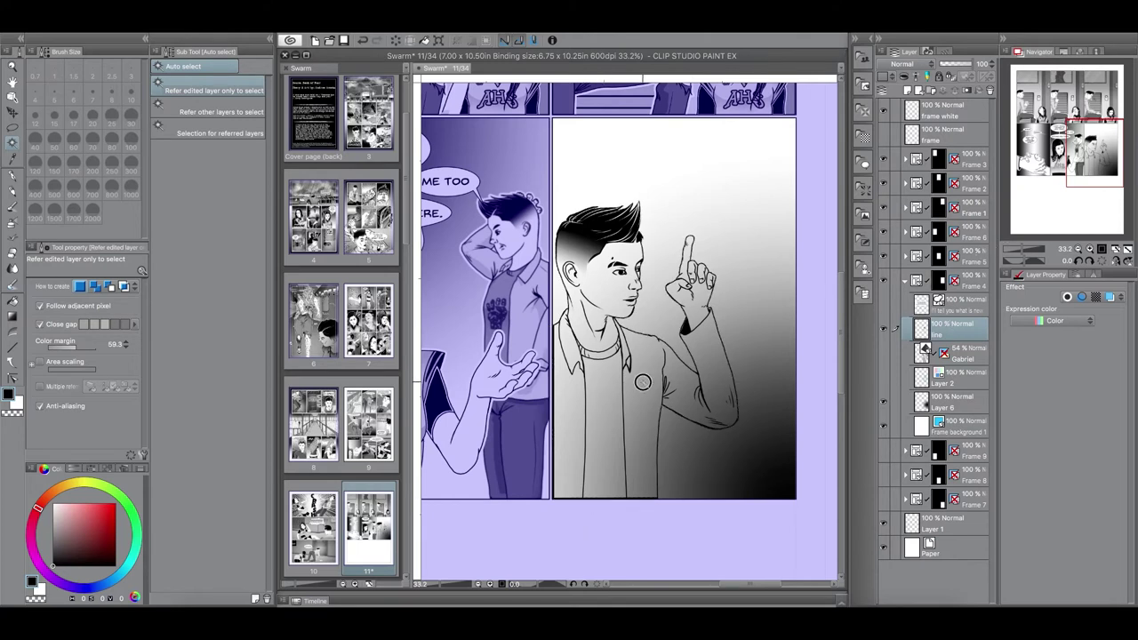
{"action": "left_click", "coordinate": [643, 383]}
{"action": "left_click", "coordinate": [695, 309]}
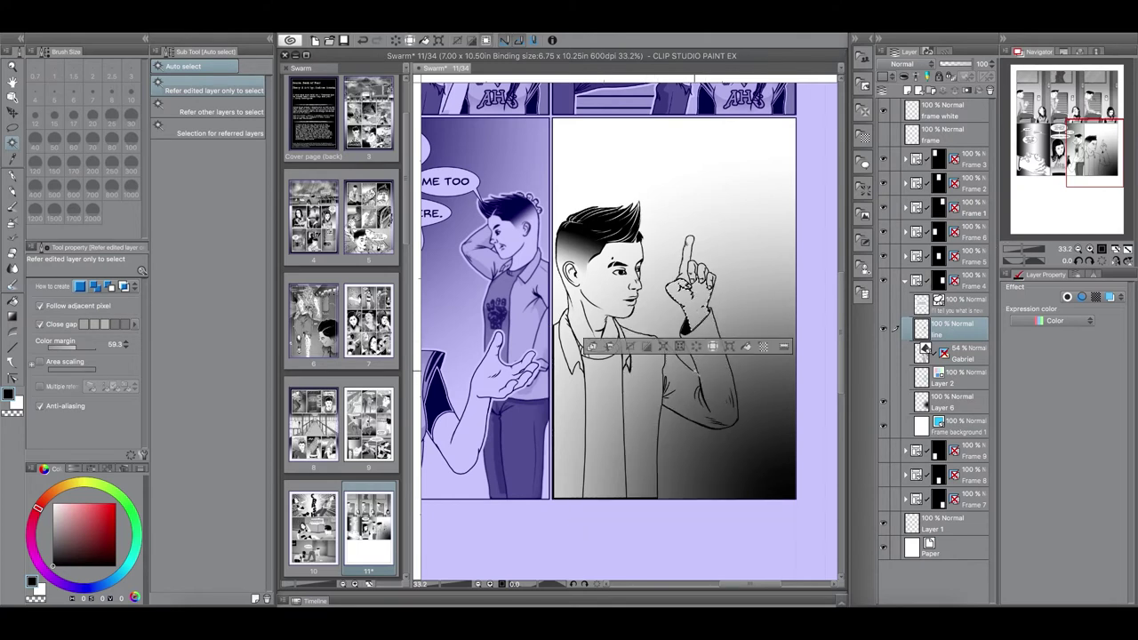
{"action": "left_click", "coordinate": [707, 388]}
{"action": "left_click", "coordinate": [606, 394]}
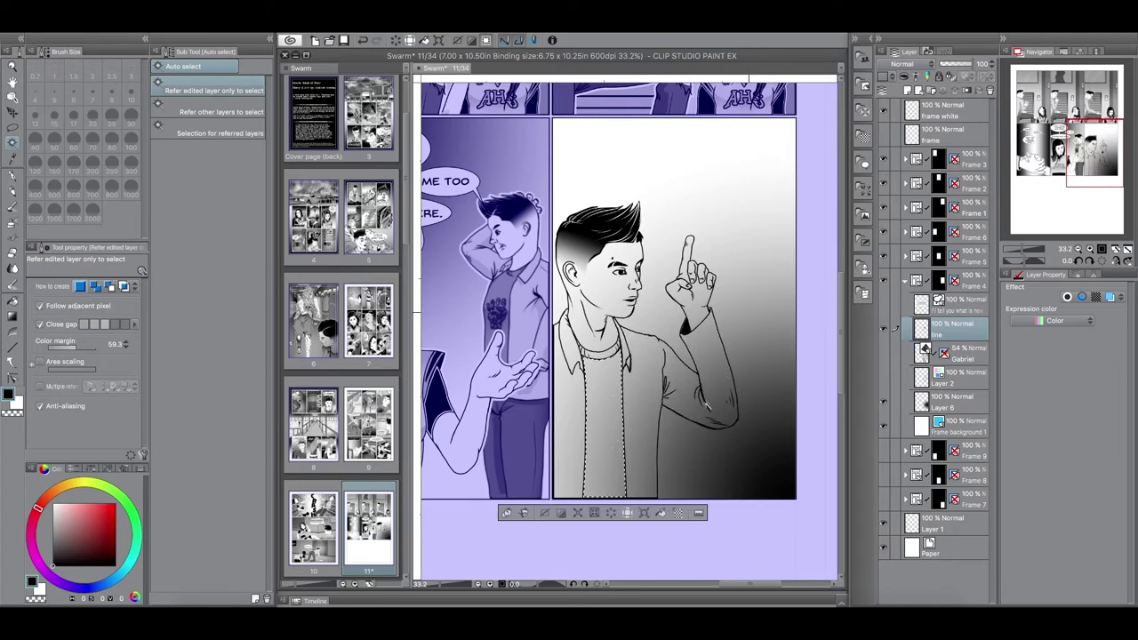
- Auto select the area outside Gabriel on the line layer, invert it to his silhouette, and expand the selection by 10 px
{"action": "left_click", "coordinate": [749, 313]}
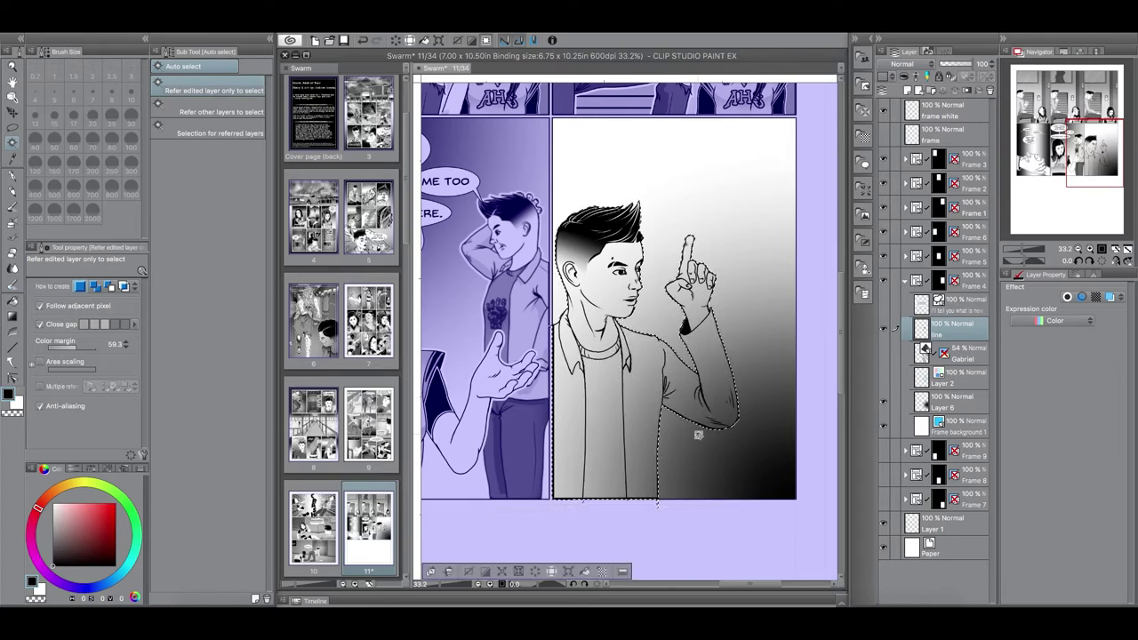
{"action": "left_click", "coordinate": [487, 571]}
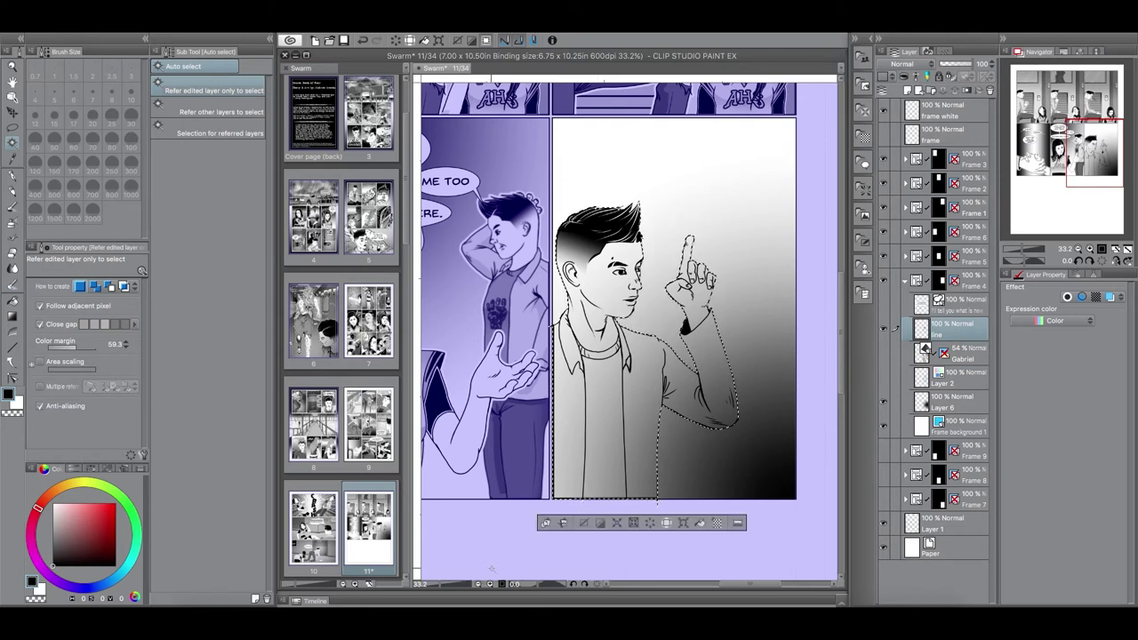
{"action": "left_click", "coordinate": [619, 524]}
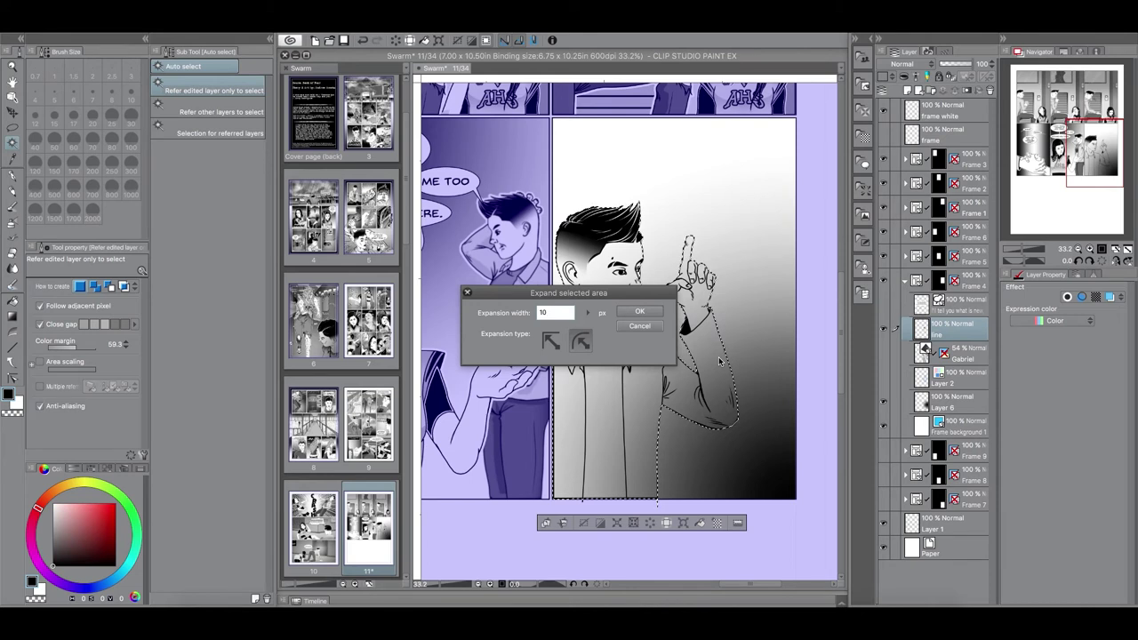
{"action": "key", "text": "Return"}
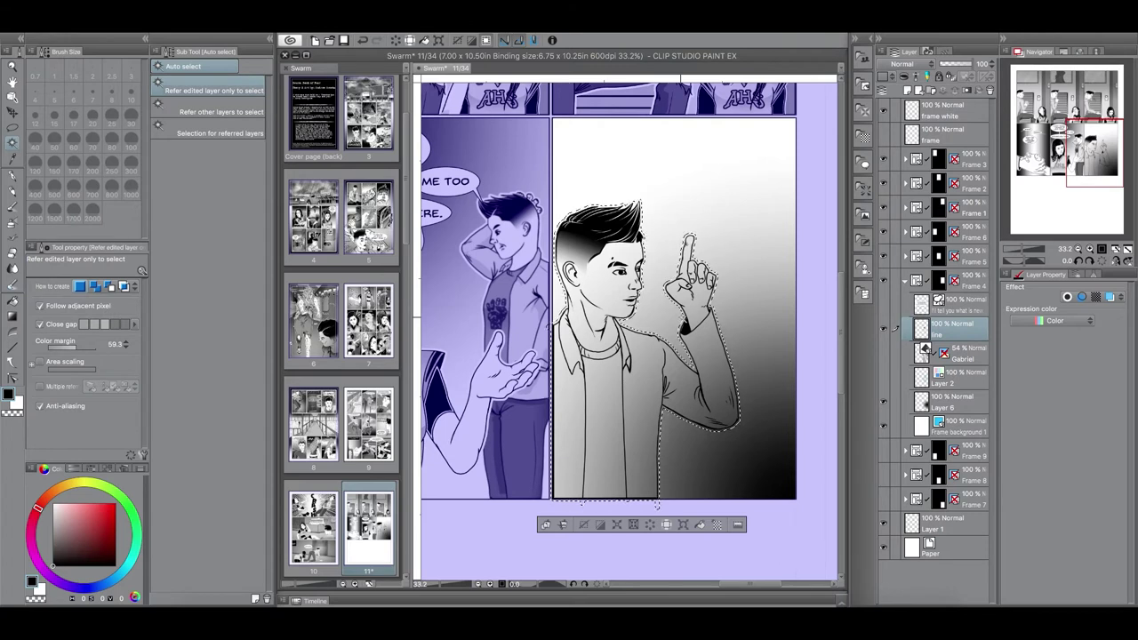
- Add a raster layer directly below the line layer and name it "color"
{"action": "left_click", "coordinate": [907, 91]}
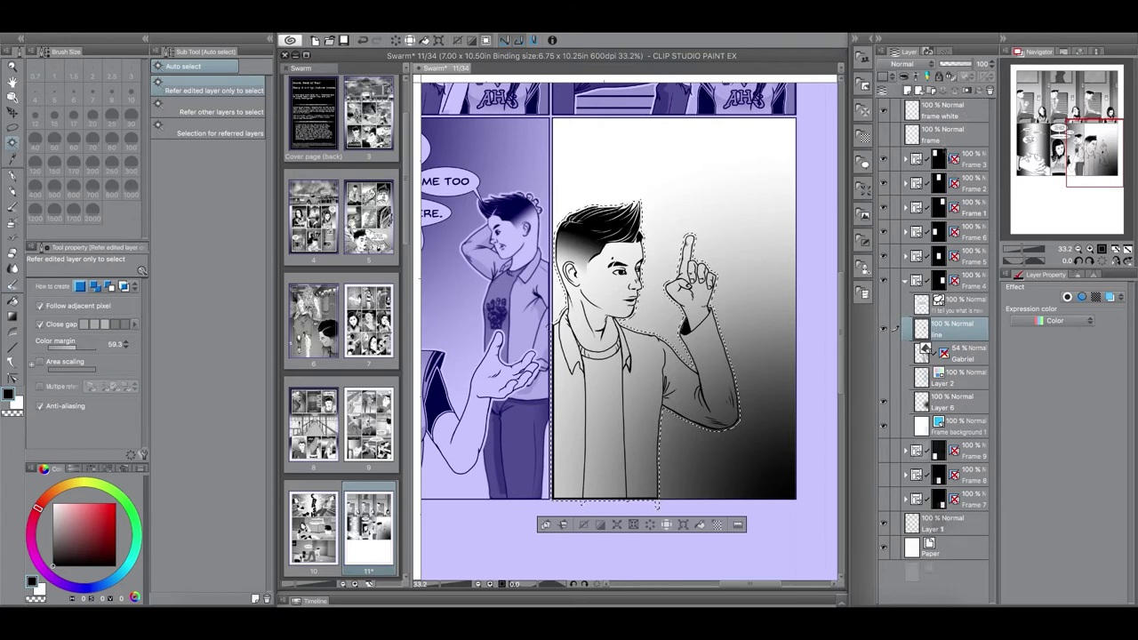
{"action": "left_click_drag", "start_coordinate": [953, 330], "coordinate": [948, 354]}
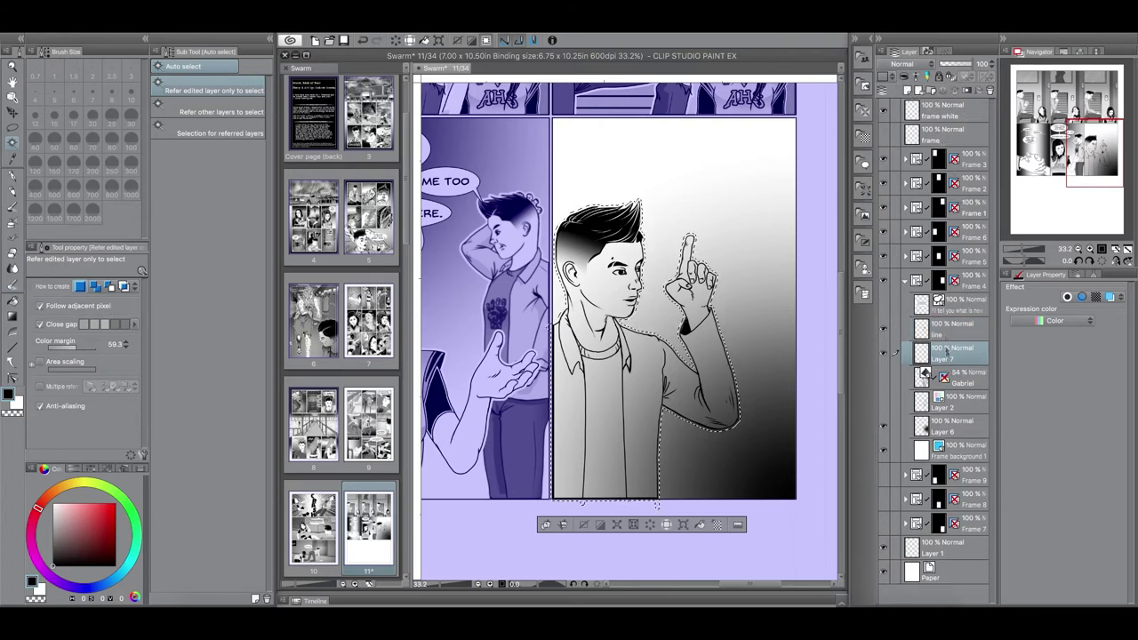
{"action": "double_click", "coordinate": [958, 358]}
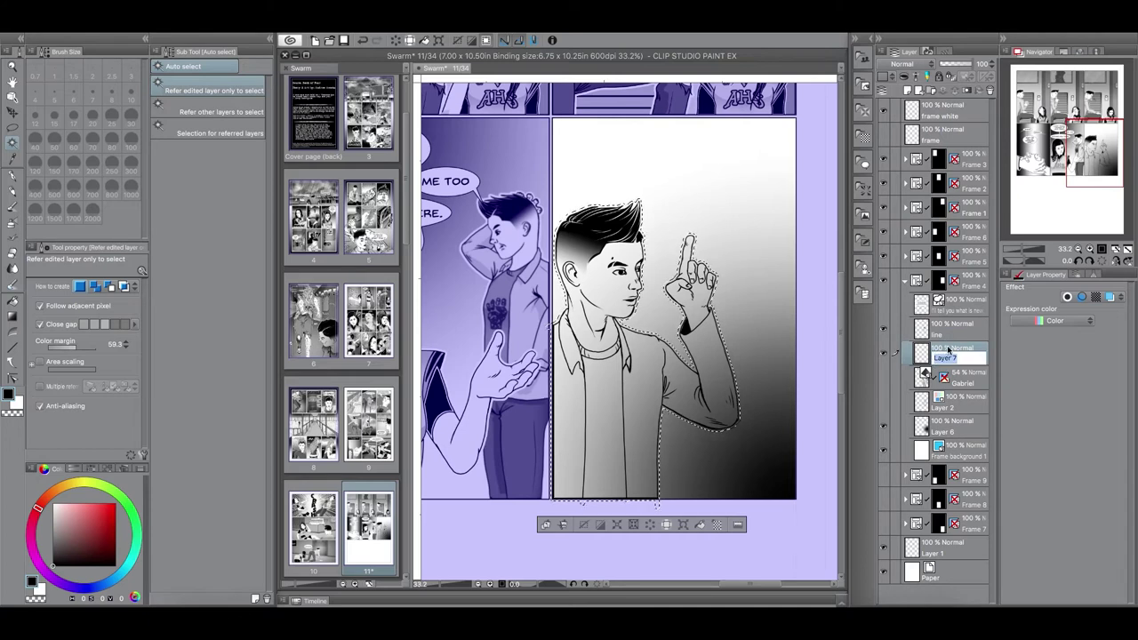
{"action": "type", "text": "colo"}
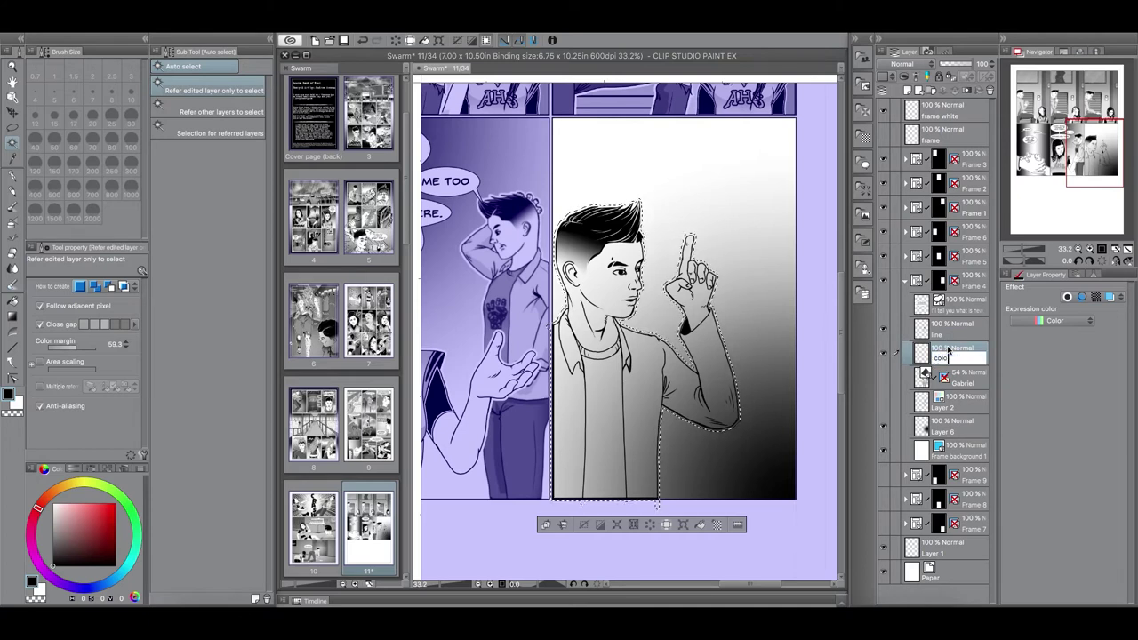
{"action": "type", "text": "r"}
{"action": "key", "text": "Return"}
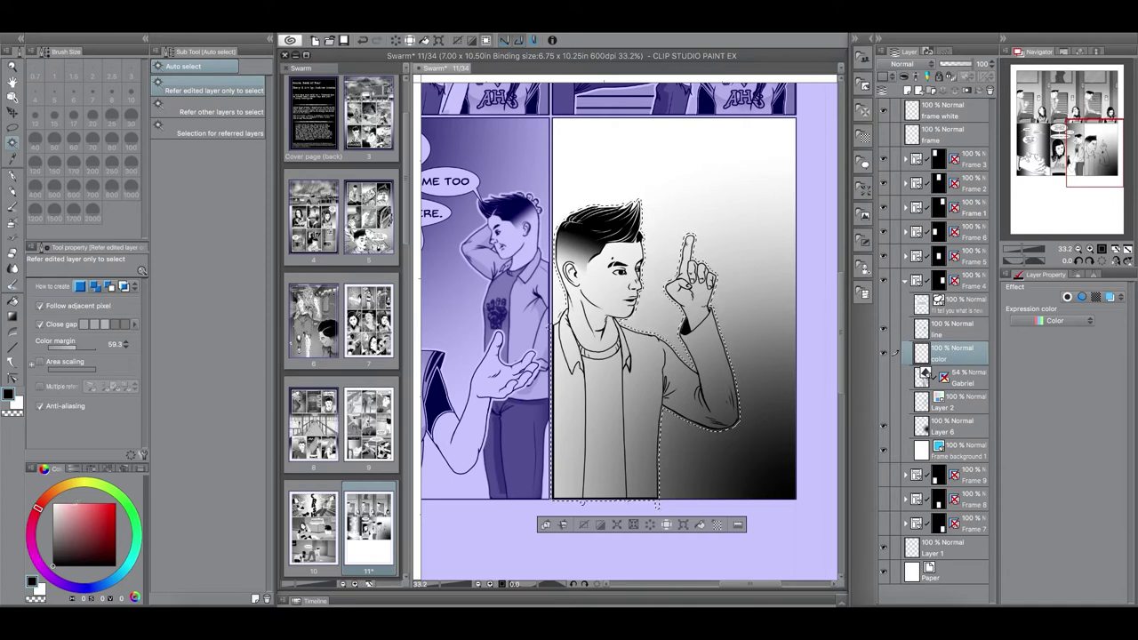
- Fill Gabriel's selected silhouette with white on the color layer and clear the selection
{"action": "key", "text": "x"}
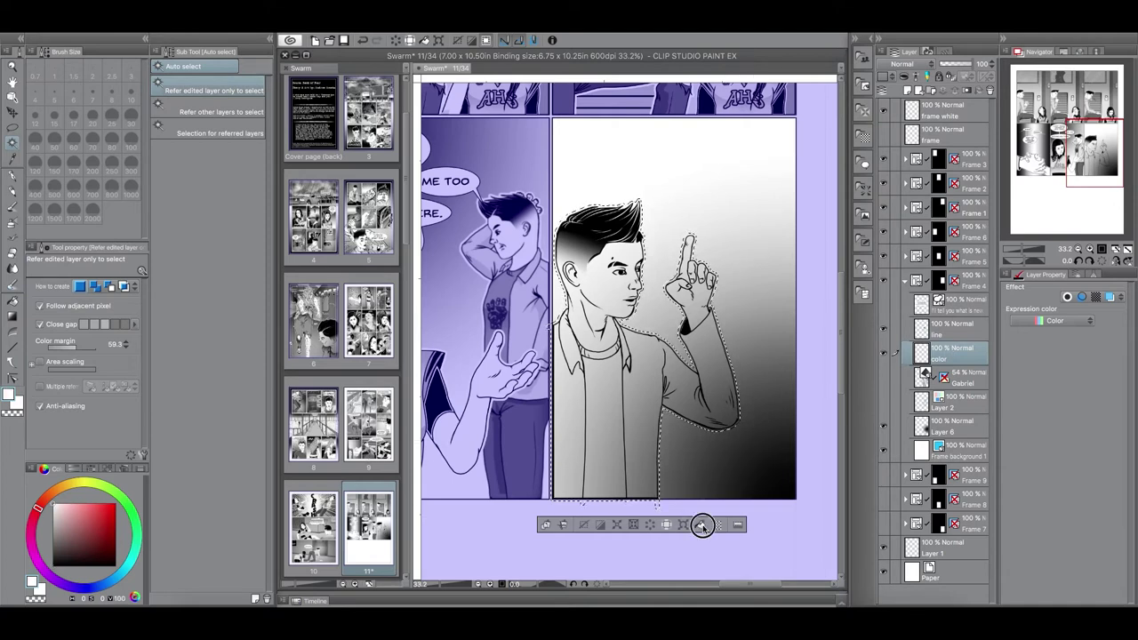
{"action": "left_click", "coordinate": [701, 525]}
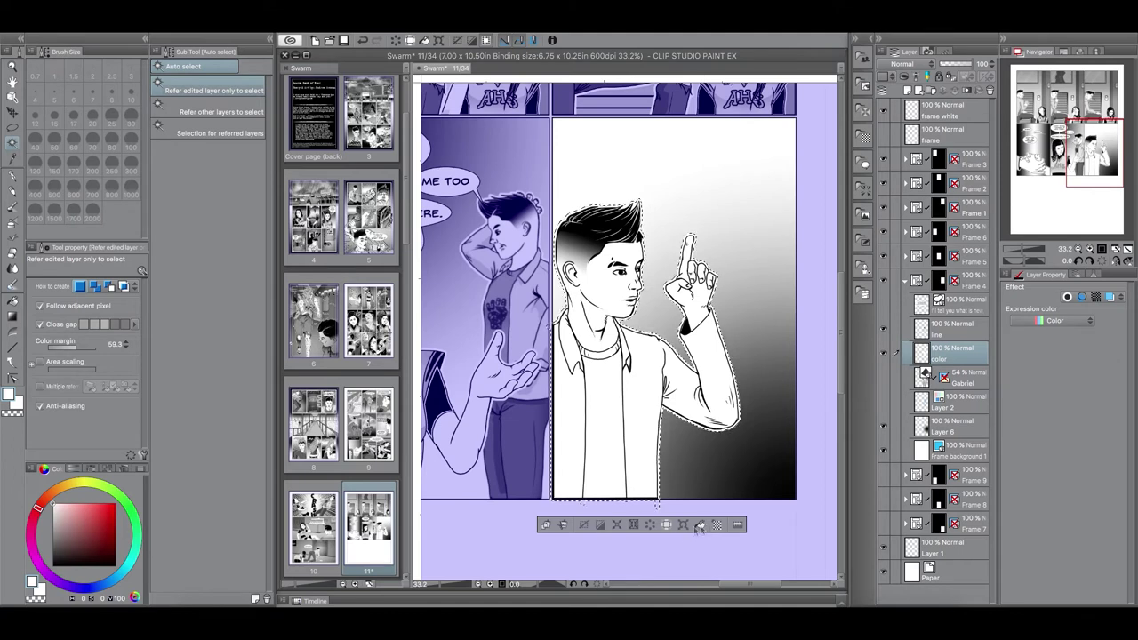
{"action": "left_click", "coordinate": [581, 527]}
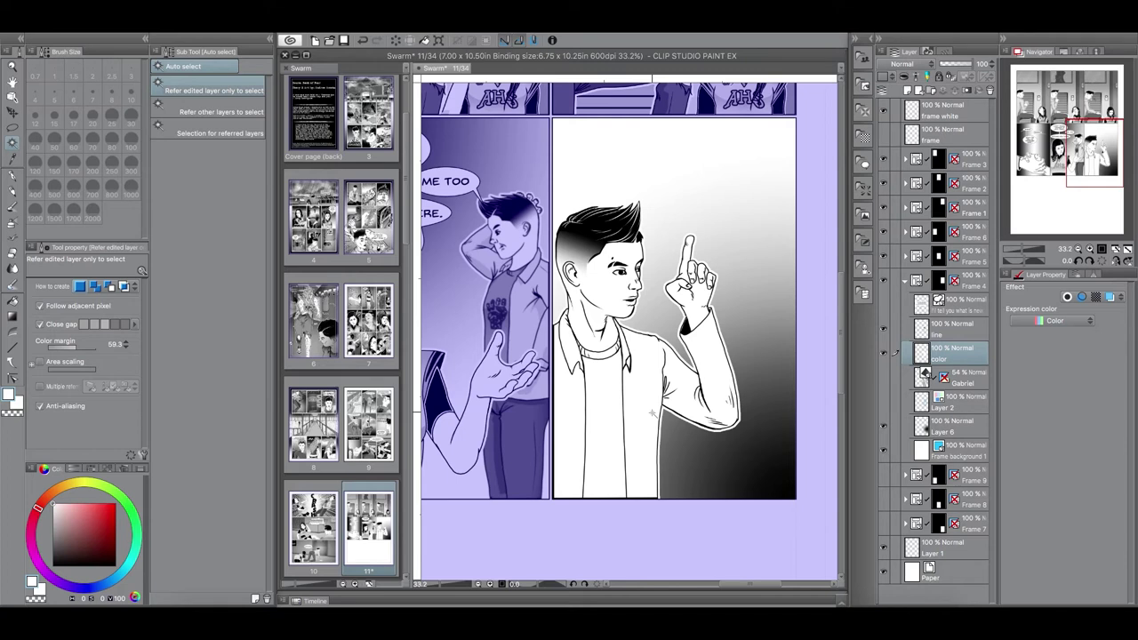
- Show the dialogue balloon and frame border layers, and make the Paper layer active to view the page without the frame tint
{"action": "left_click", "coordinate": [884, 305]}
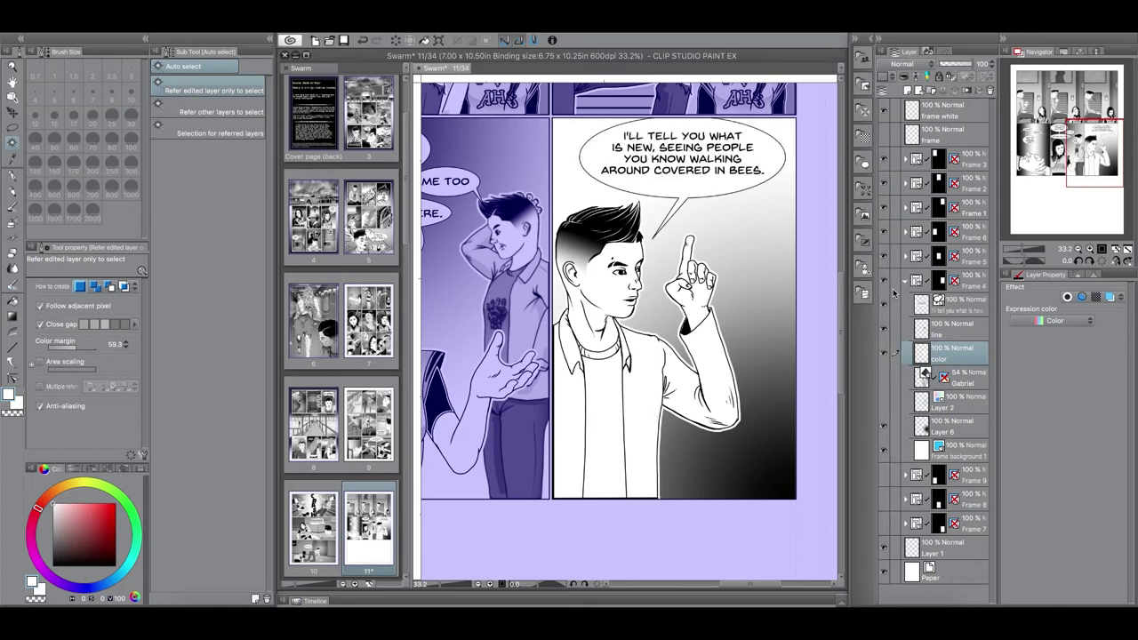
{"action": "left_click", "coordinate": [884, 132]}
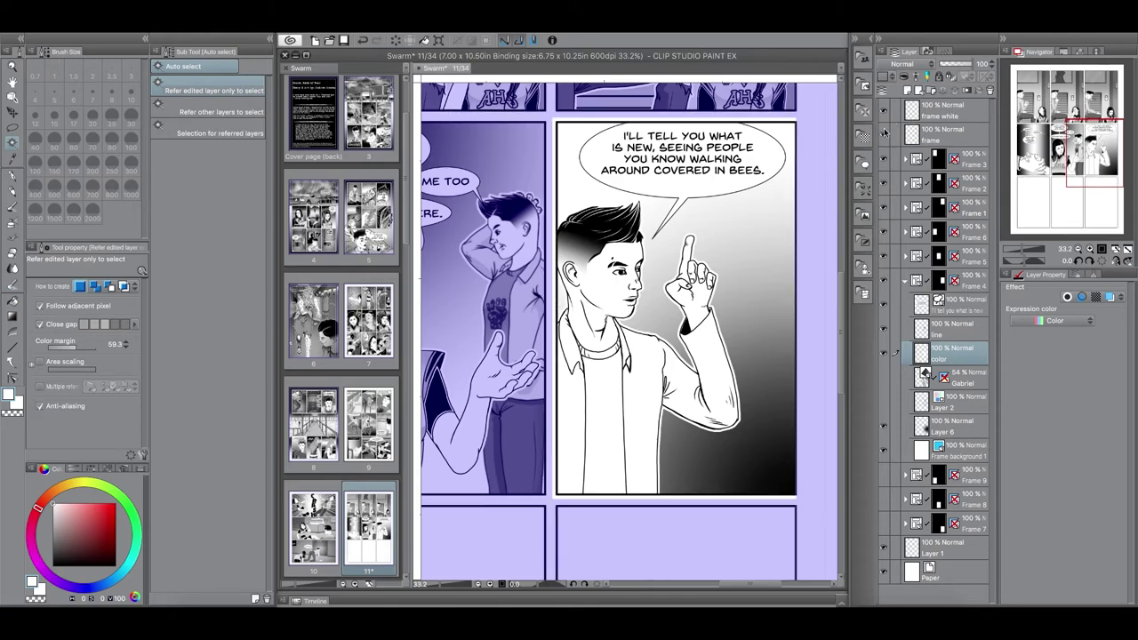
{"action": "left_click", "coordinate": [956, 574]}
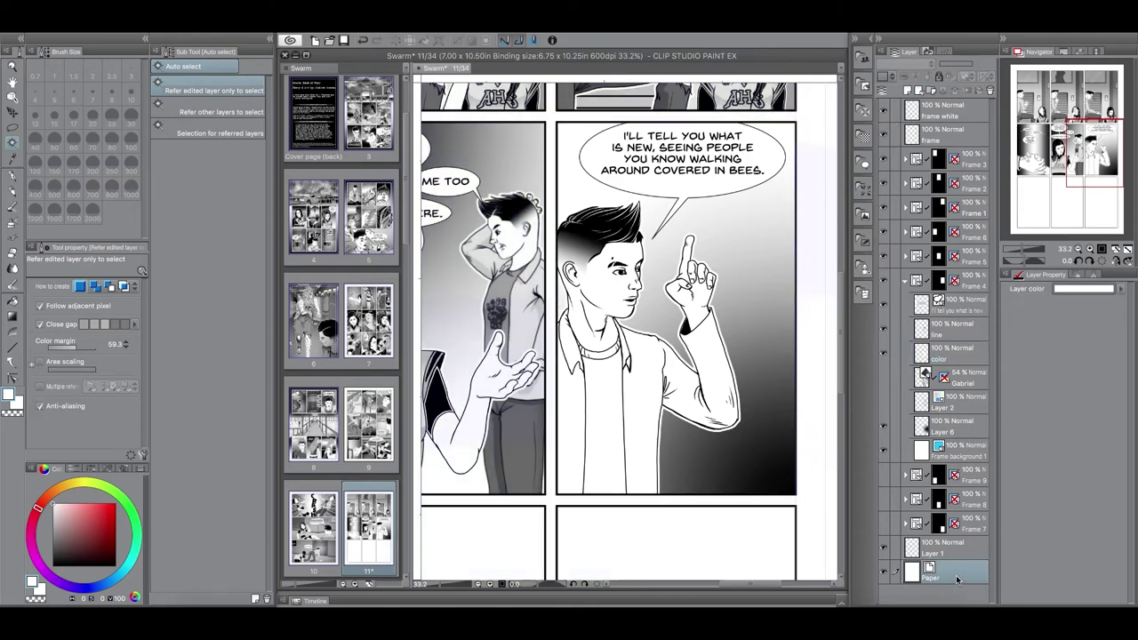
{"action": "key", "text": "super+minus"}
{"action": "key", "text": "super+minus"}
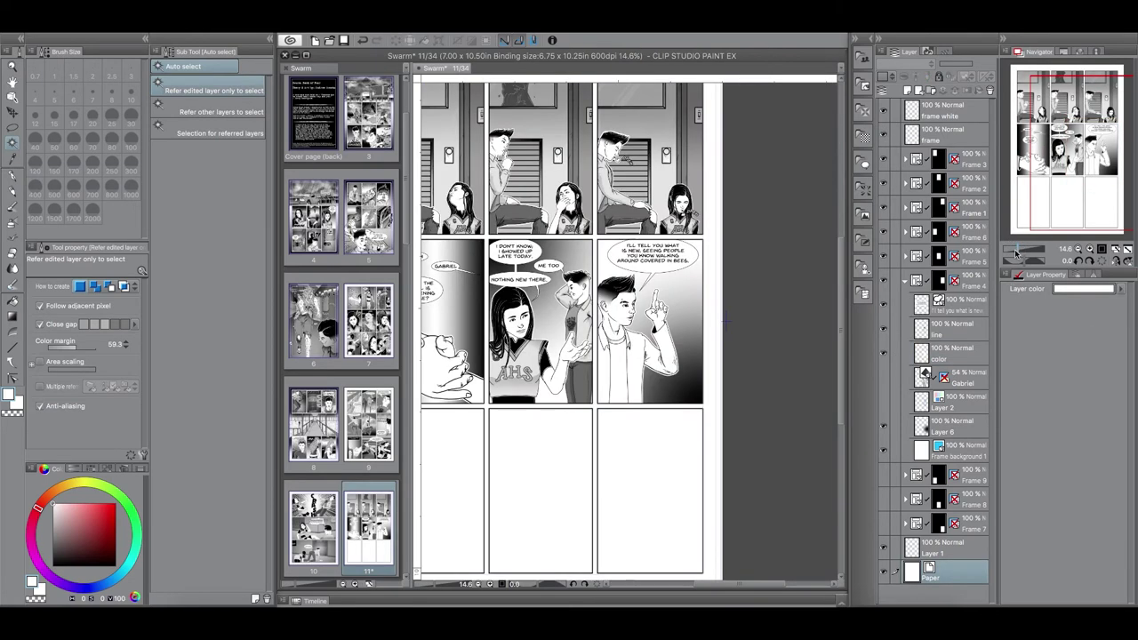
- Hide the frame layer and make the color layer in Gabriel's frame folder active
{"action": "left_click", "coordinate": [885, 135]}
{"action": "key", "text": "ctrl+plus"}
{"action": "key", "text": "ctrl+plus"}
{"action": "key", "text": "ctrl+plus"}
{"action": "key", "text": "ctrl+plus"}
{"action": "key", "text": "ctrl+plus"}
{"action": "left_click", "coordinate": [895, 352]}
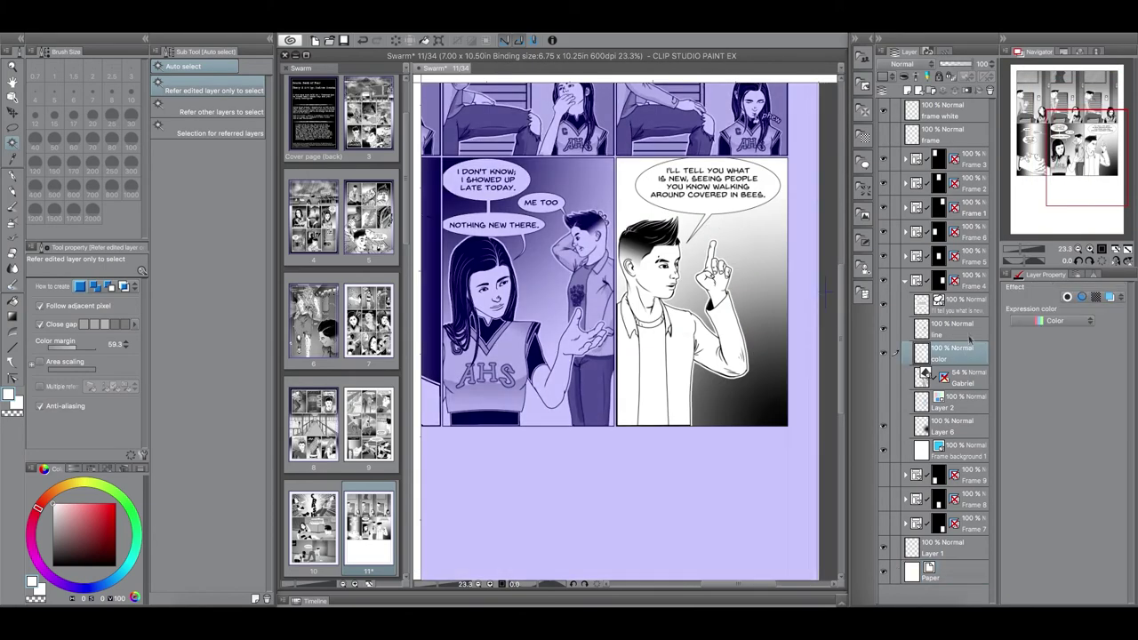
- Fill all of Gabriel's jacket areas on the color layer with the light gray sampled from his jacket in the previous panel
{"action": "key", "text": "i"}
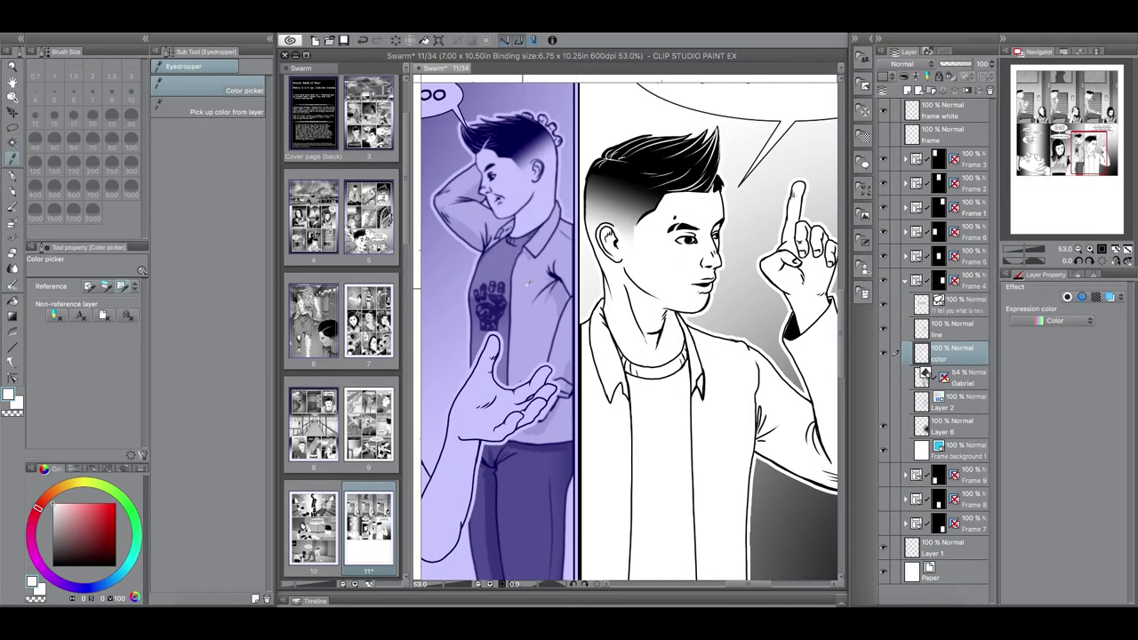
{"action": "left_click", "coordinate": [895, 328]}
{"action": "key", "text": "w"}
{"action": "left_click", "coordinate": [725, 409]}
{"action": "key", "text": "super+minus"}
{"action": "key", "text": "super+minus"}
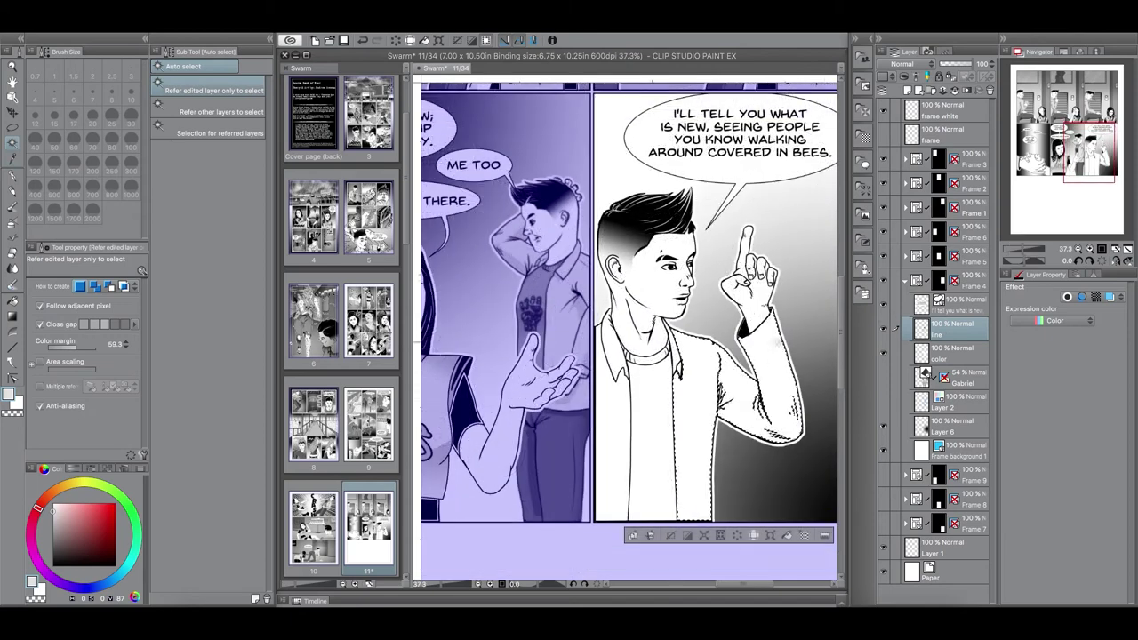
{"action": "left_click", "coordinate": [612, 352], "text": "shift"}
{"action": "left_click", "coordinate": [612, 427], "text": "shift"}
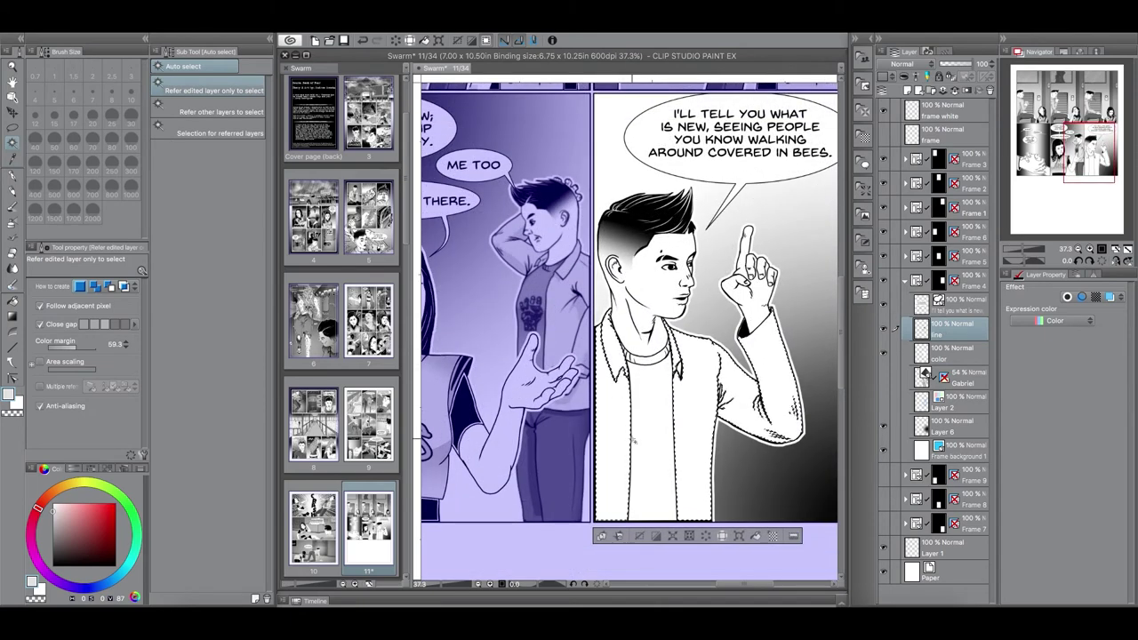
{"action": "left_click", "coordinate": [962, 357]}
{"action": "left_click", "coordinate": [755, 536]}
{"action": "left_click", "coordinate": [640, 536]}
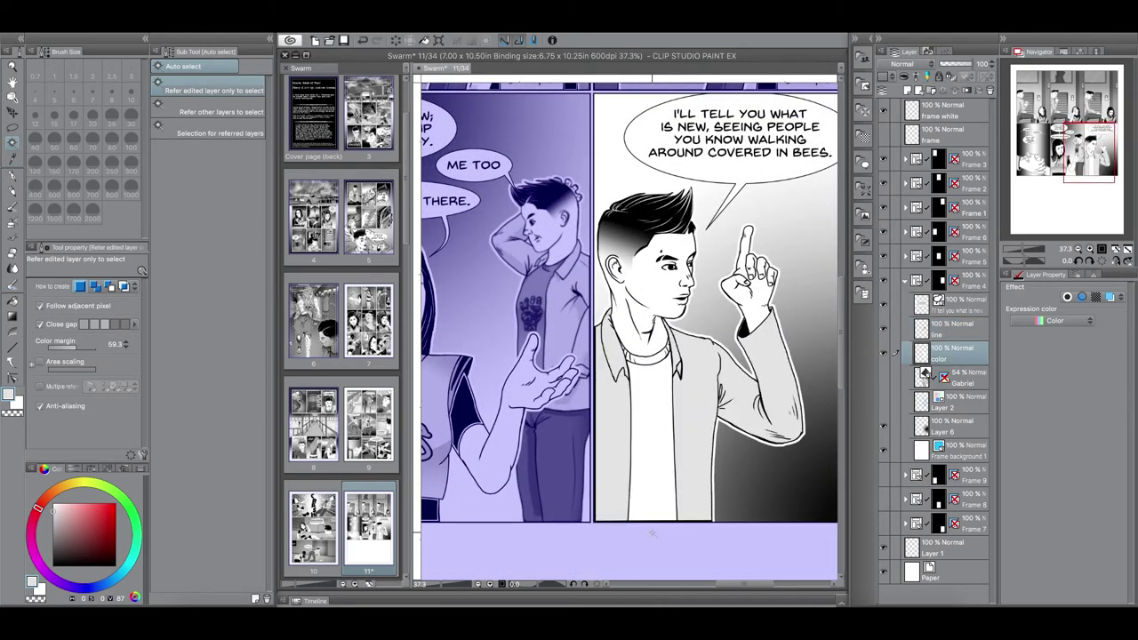
- Fill Gabriel's T-shirt and its collar on the color layer with the darker gray sampled from his shirt in the previous panel
{"action": "key", "text": "i"}
{"action": "left_click", "coordinate": [549, 289]}
{"action": "left_click", "coordinate": [953, 330]}
{"action": "key", "text": "w"}
{"action": "left_click", "coordinate": [656, 391]}
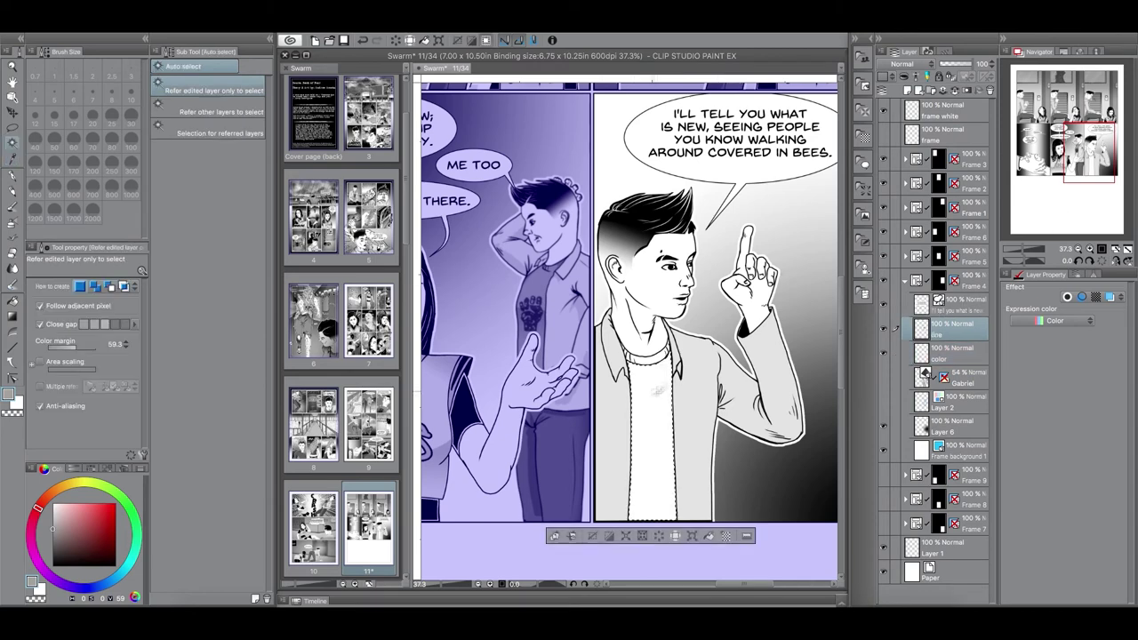
{"action": "left_click", "coordinate": [656, 360], "text": "shift"}
{"action": "left_click", "coordinate": [960, 351]}
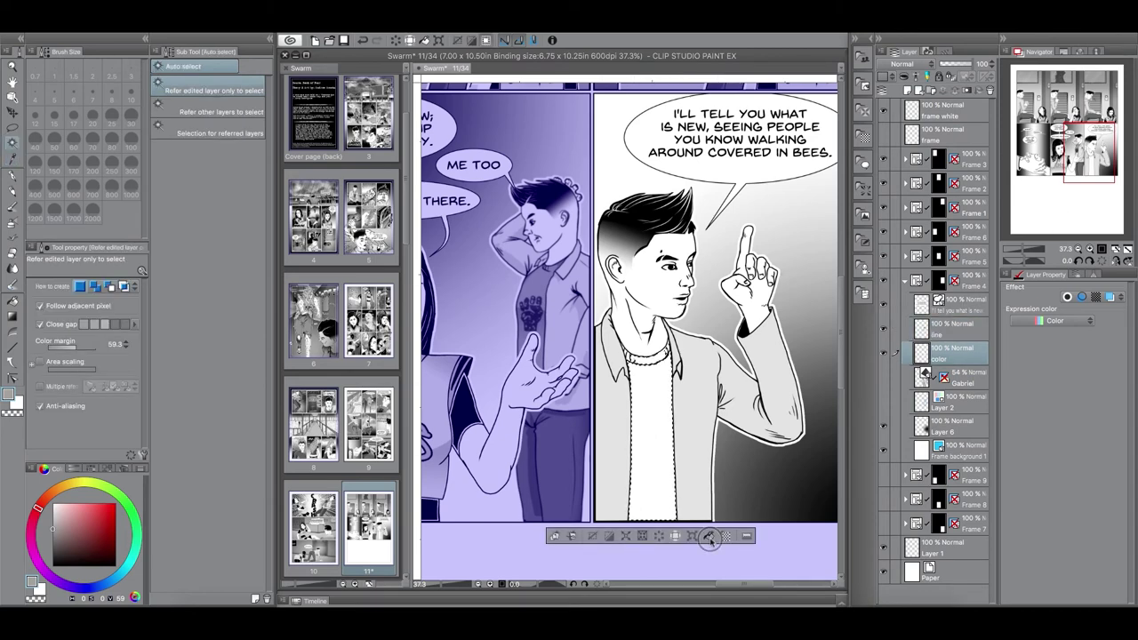
{"action": "key", "text": "alt+Delete"}
{"action": "key", "text": "ctrl+d"}
- Paint the white gaps at both ends of the T-shirt collar with the shirt gray using the G-pen at size 6
{"action": "left_click_drag", "start_coordinate": [1023, 250], "coordinate": [1030, 250]}
{"action": "left_click_drag", "start_coordinate": [658, 418], "coordinate": [564, 307]}
{"action": "key", "text": "p"}
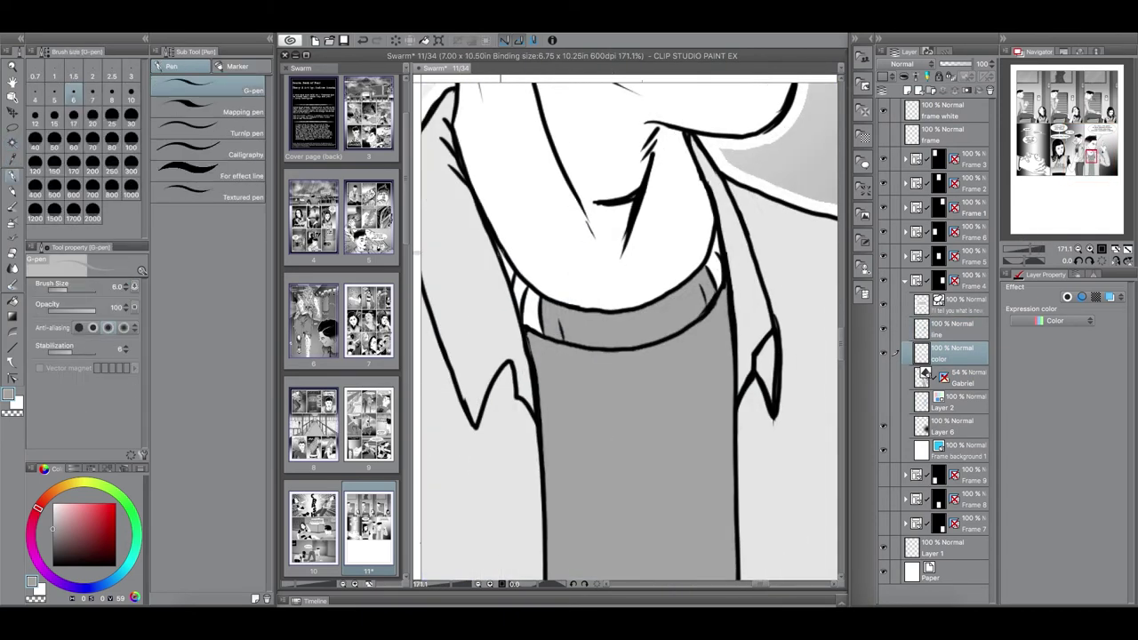
{"action": "mouse_move", "coordinate": [504, 257]}
{"action": "left_mouse_down"}
{"action": "mouse_move", "coordinate": [537, 297]}
{"action": "mouse_move", "coordinate": [535, 329]}
{"action": "left_mouse_up"}
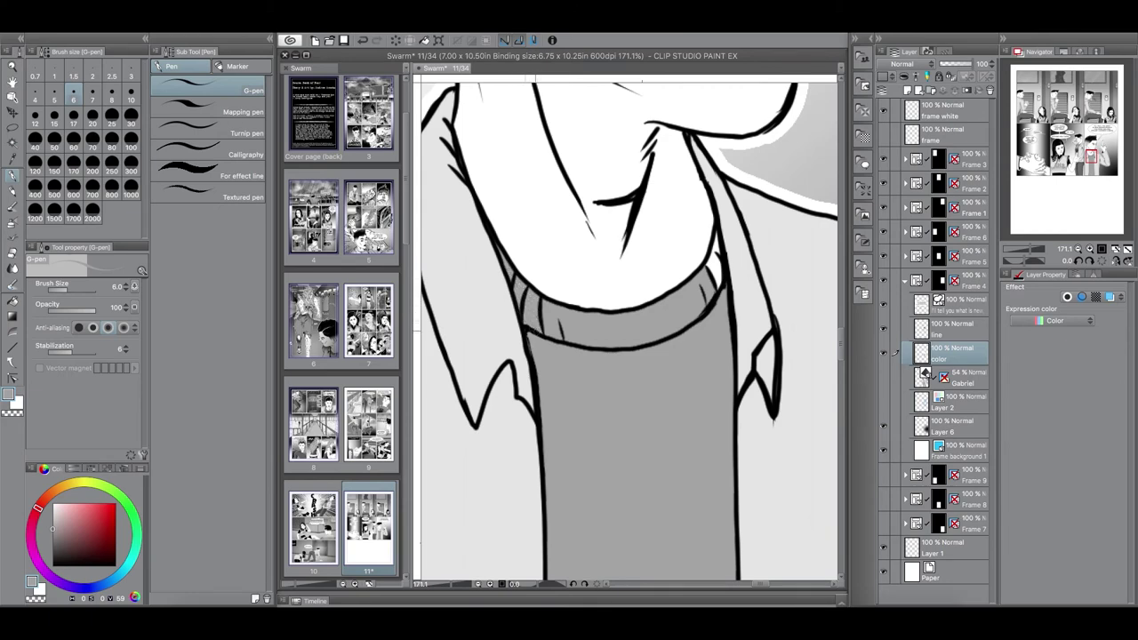
{"action": "left_click_drag", "start_coordinate": [714, 240], "coordinate": [717, 286]}
{"action": "left_click_drag", "start_coordinate": [1031, 250], "coordinate": [1024, 250]}
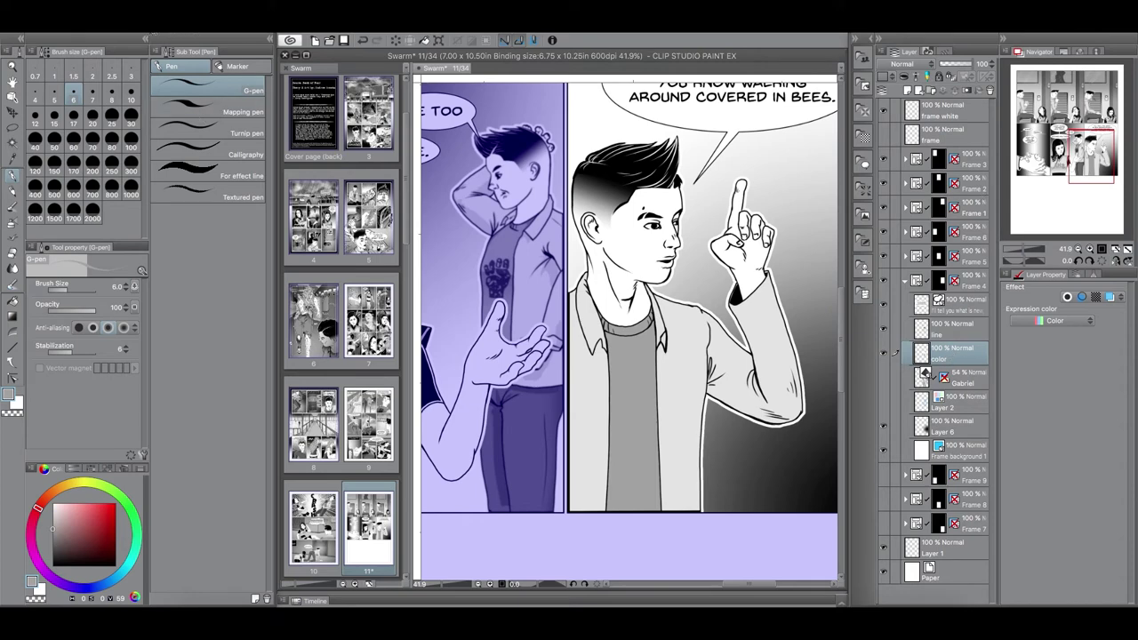
- Import the image rage fist.png, scale it to 58%, and place it on the front of Gabriel's T-shirt
{"action": "left_click", "coordinate": [136, 27]}
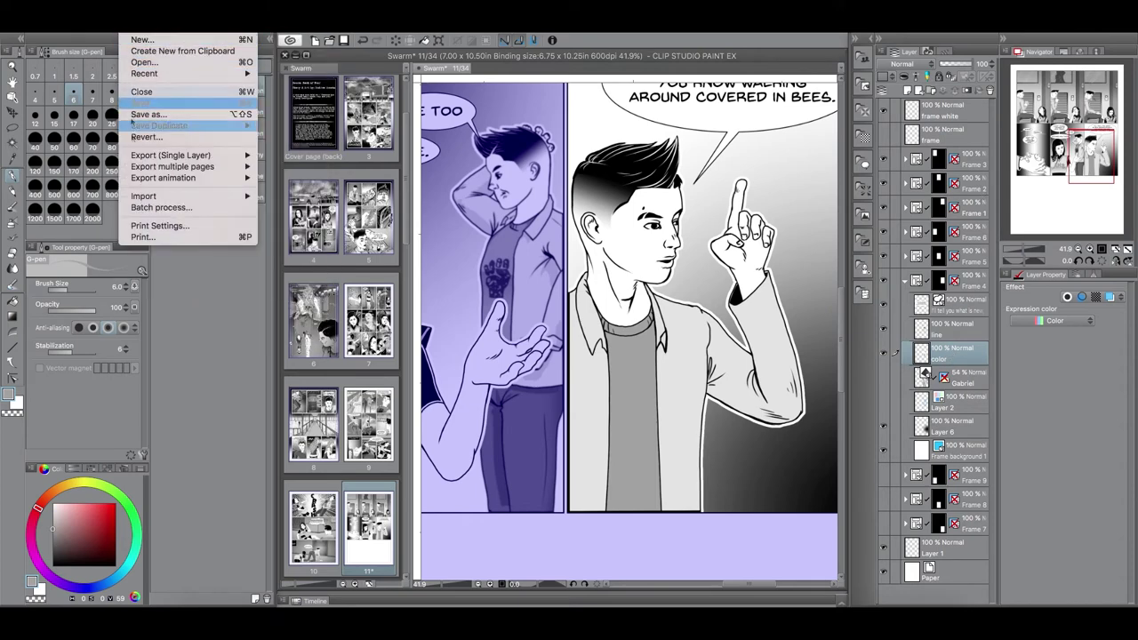
{"action": "mouse_move", "coordinate": [178, 196]}
{"action": "left_click", "coordinate": [285, 195]}
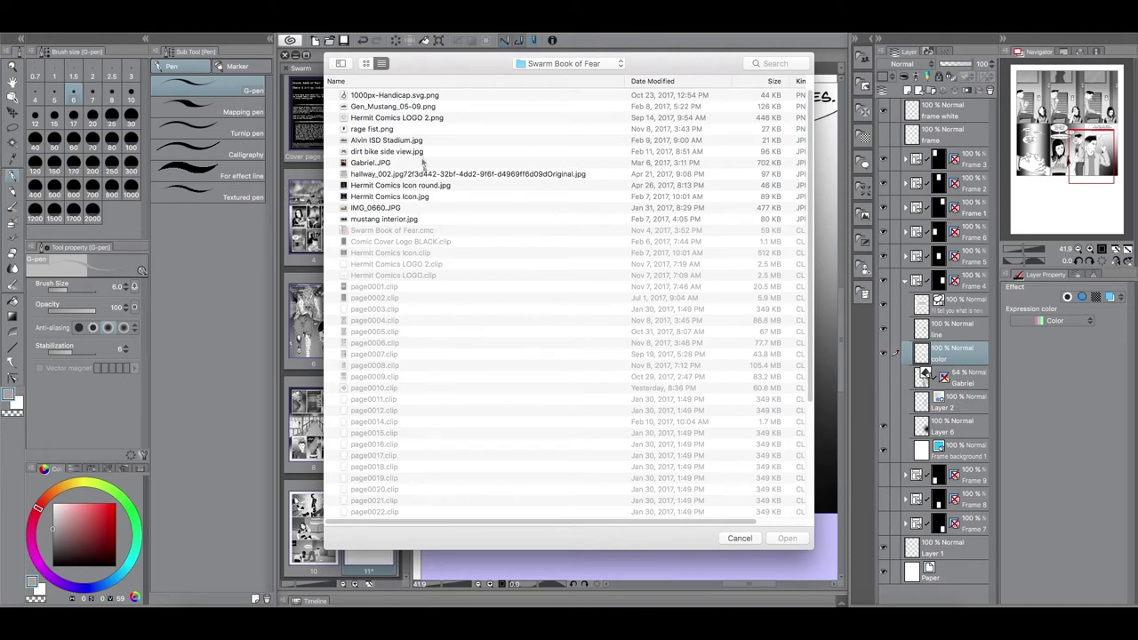
{"action": "left_click", "coordinate": [380, 130]}
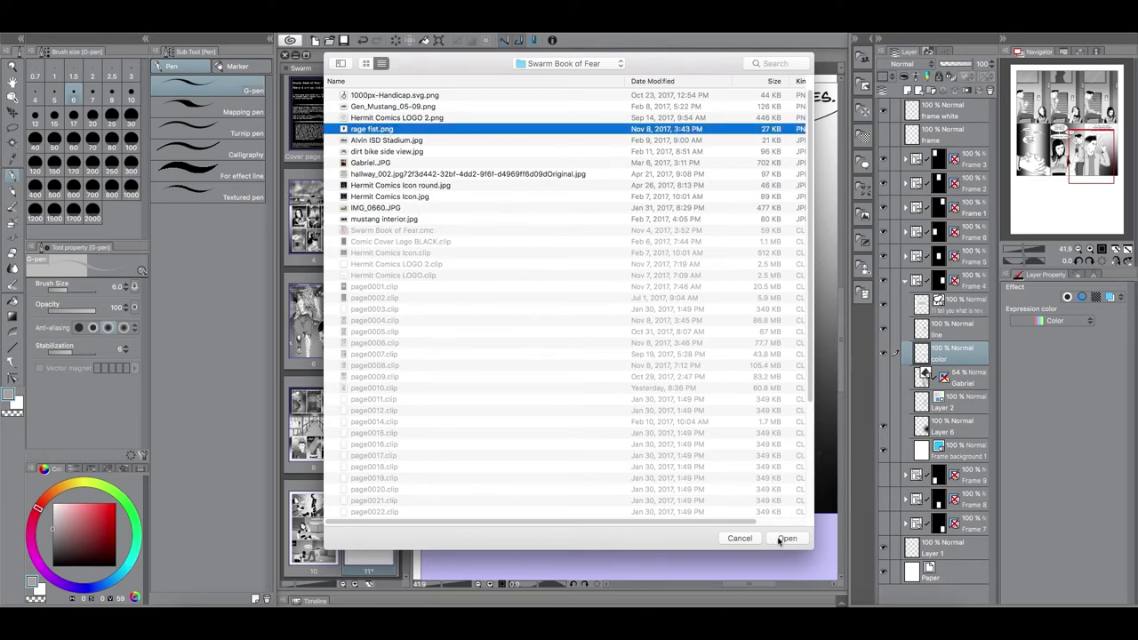
{"action": "key", "text": "Return"}
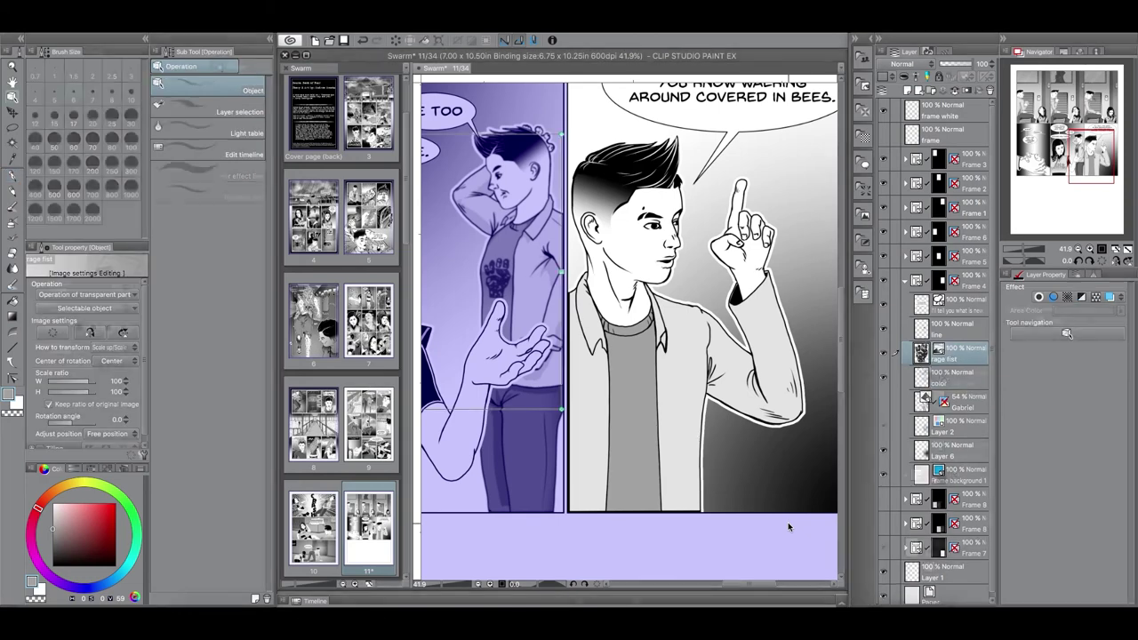
{"action": "left_click_drag", "start_coordinate": [558, 135], "coordinate": [709, 373]}
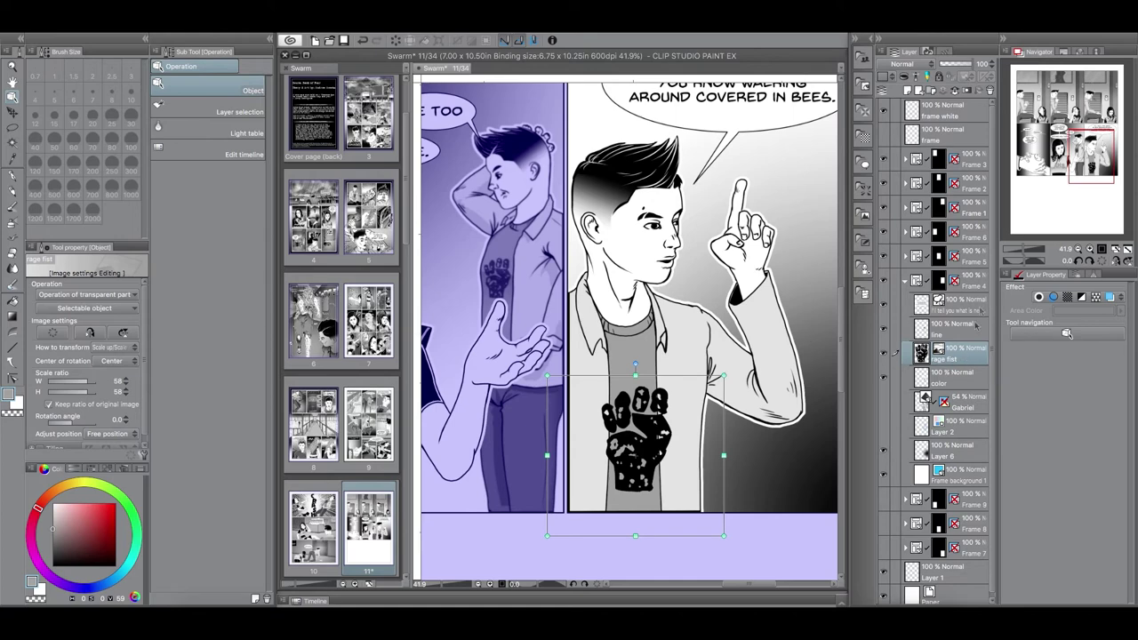
- Rasterize the rage fist layer and set its opacity to 70%
{"action": "left_click", "coordinate": [267, 28]}
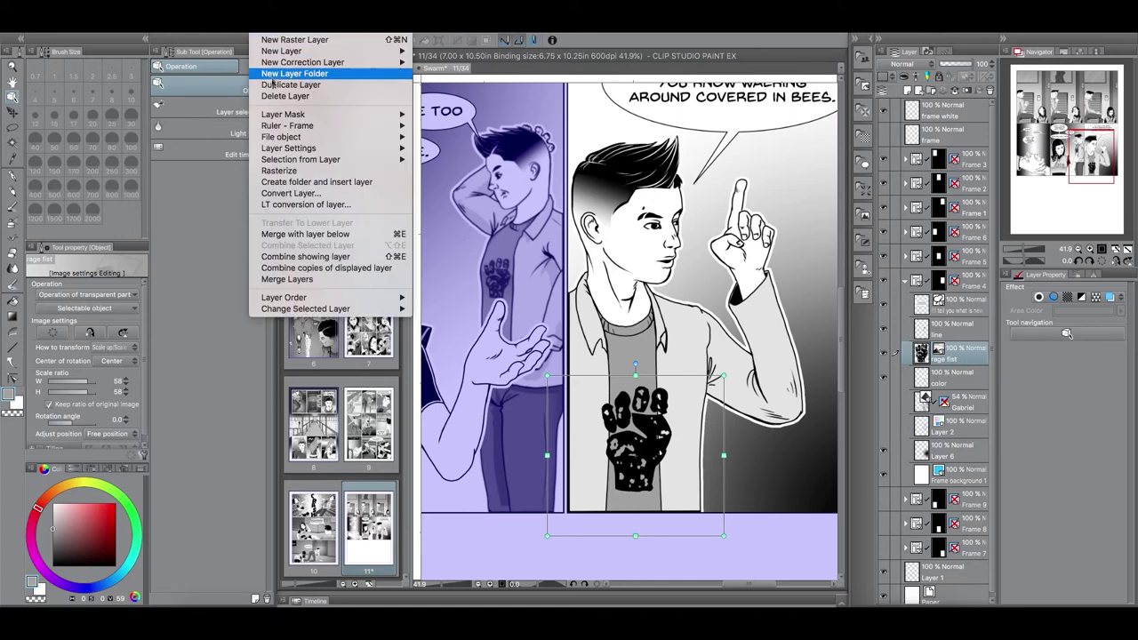
{"action": "left_click", "coordinate": [288, 173]}
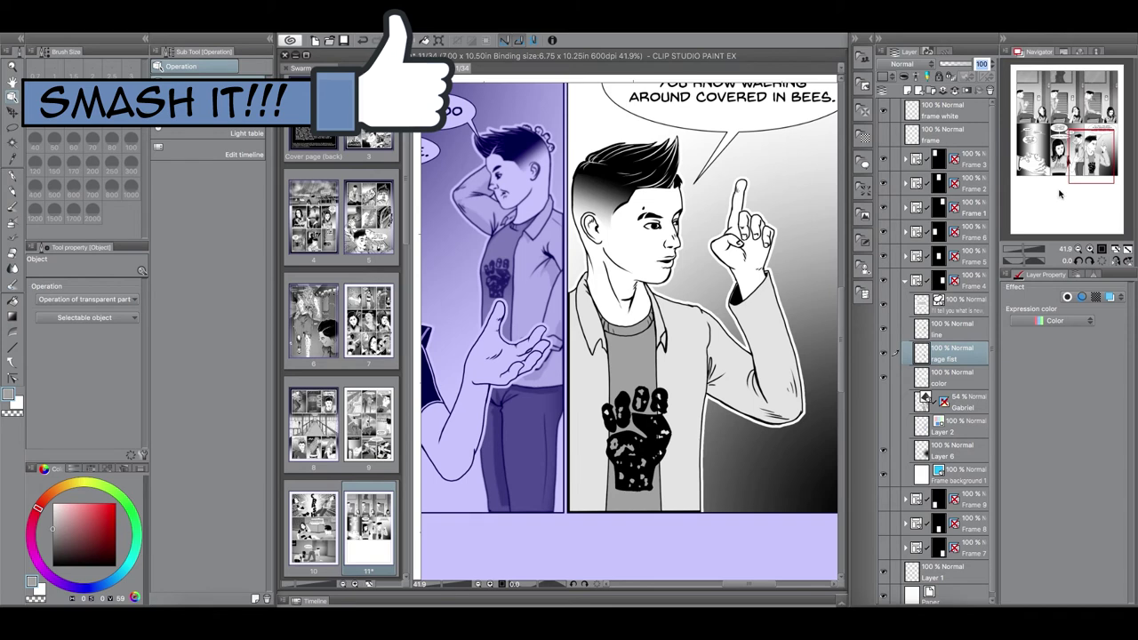
{"action": "type", "text": "70"}
{"action": "key", "text": "Return"}
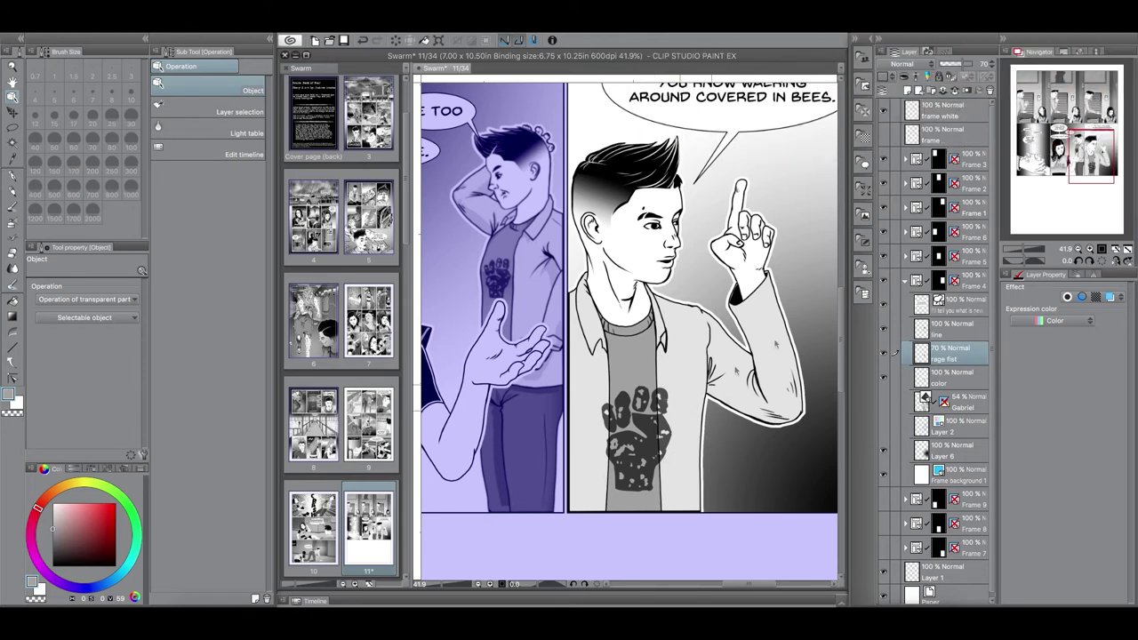
- Auto select the jacket on the line layer, delete the overlapping parts of the rage fist, and clear the selection
{"action": "left_click", "coordinate": [963, 334]}
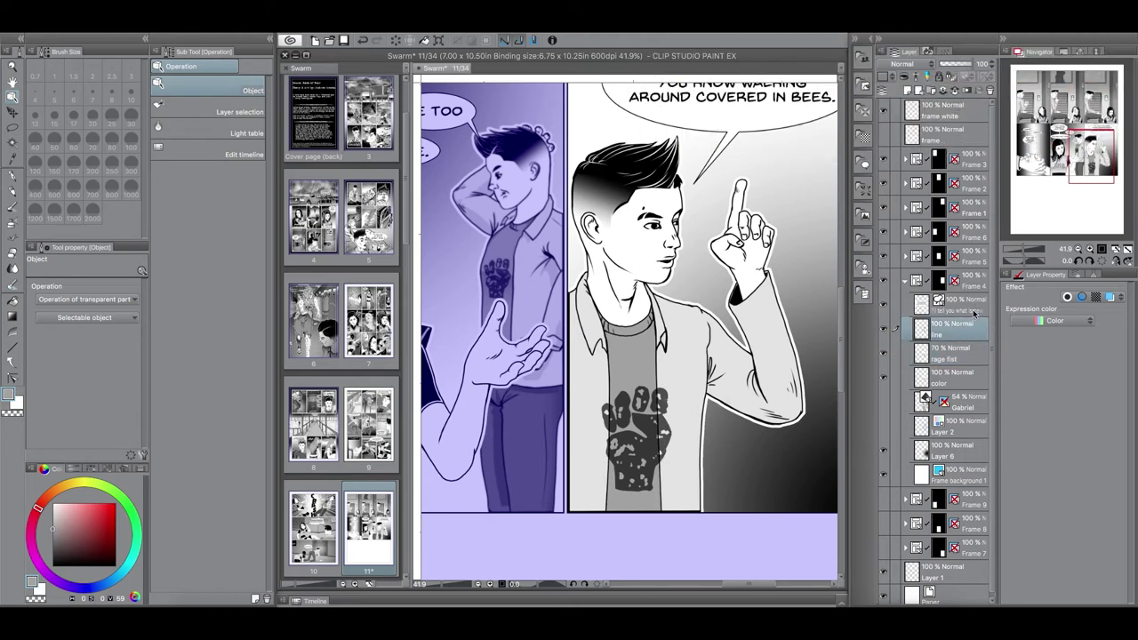
{"action": "left_click", "coordinate": [14, 144]}
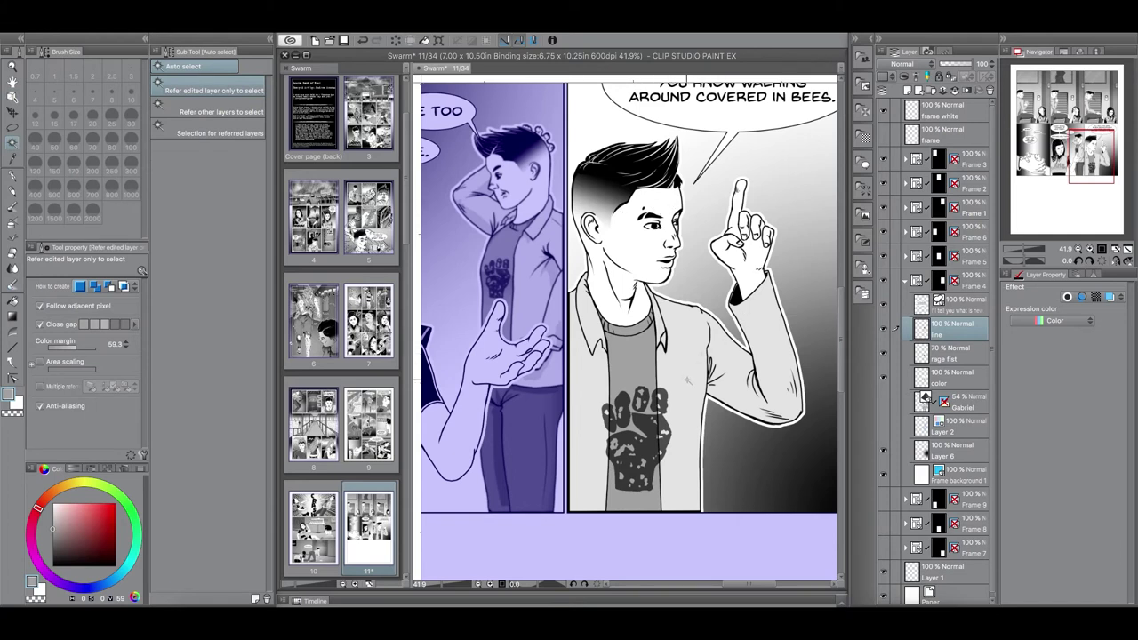
{"action": "left_click", "coordinate": [687, 381]}
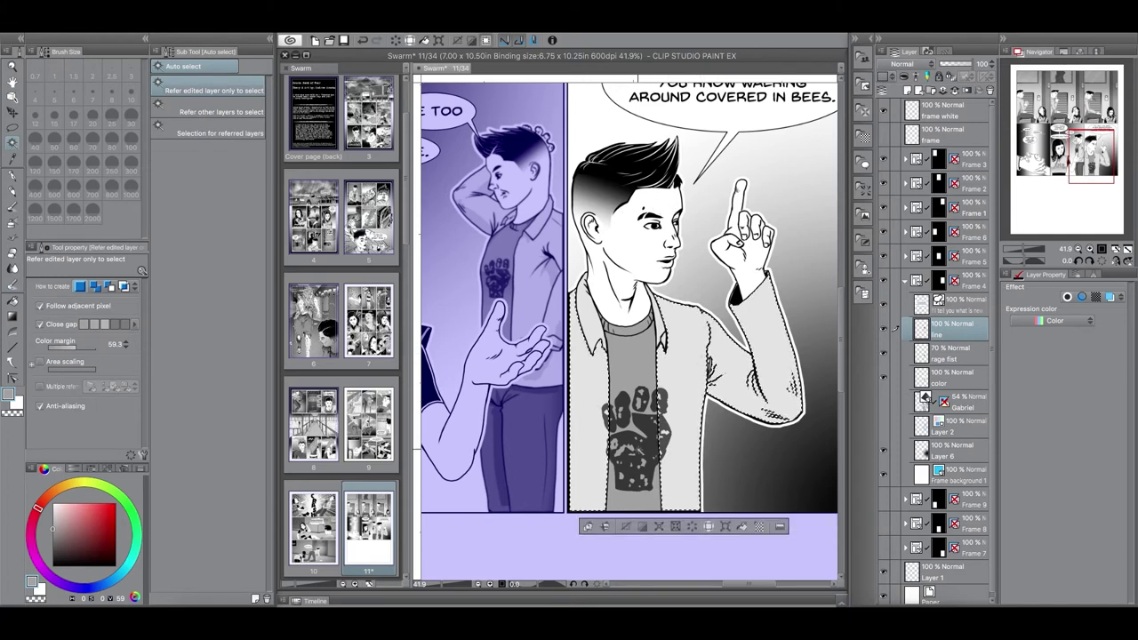
{"action": "left_click", "coordinate": [959, 355]}
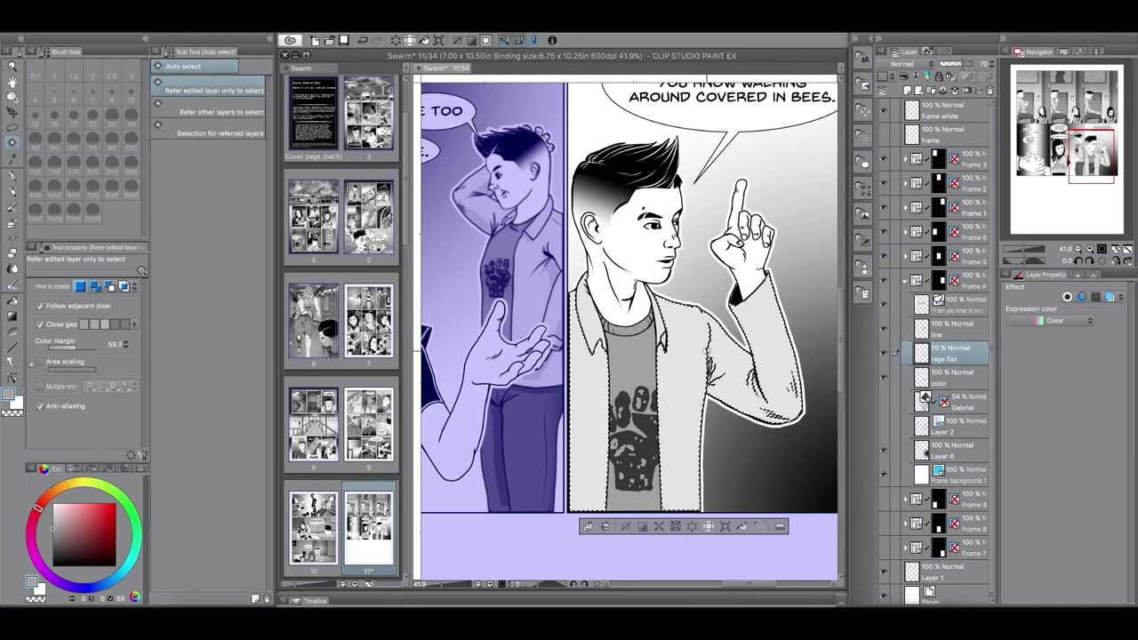
{"action": "key", "text": "ctrl+d"}
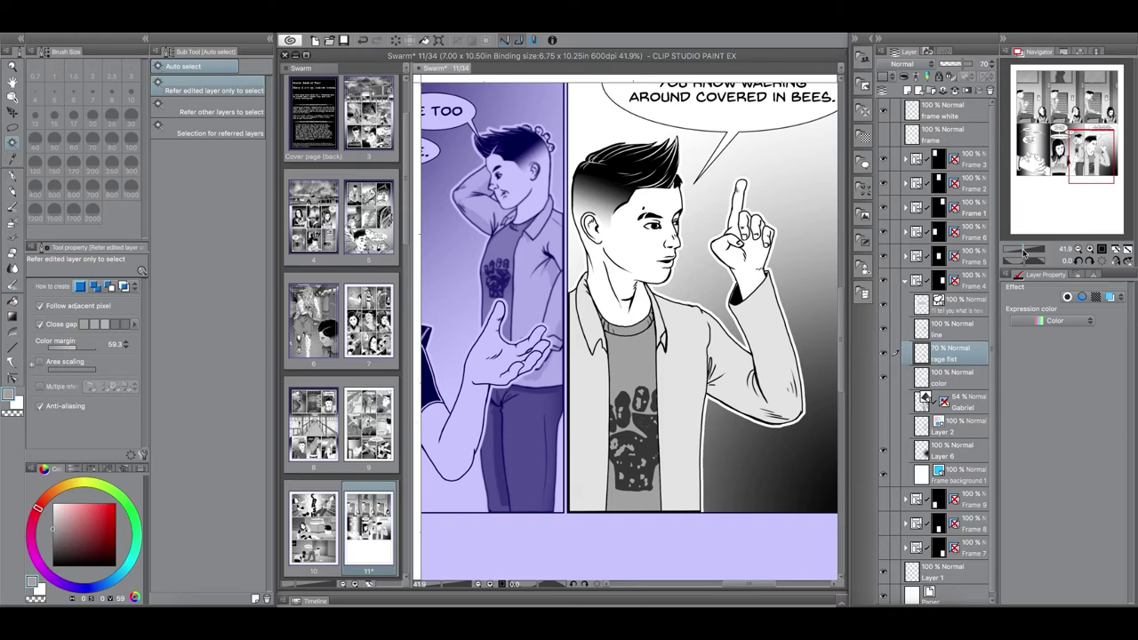
{"action": "left_click_drag", "start_coordinate": [1023, 253], "coordinate": [1022, 253]}
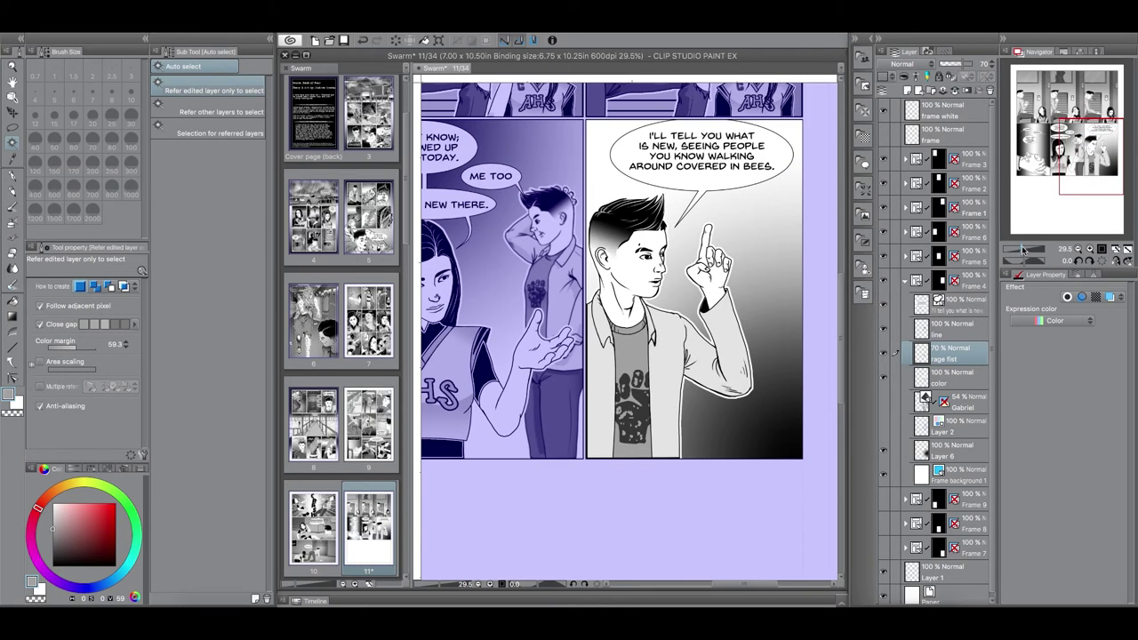
{"action": "left_click", "coordinate": [885, 400]}
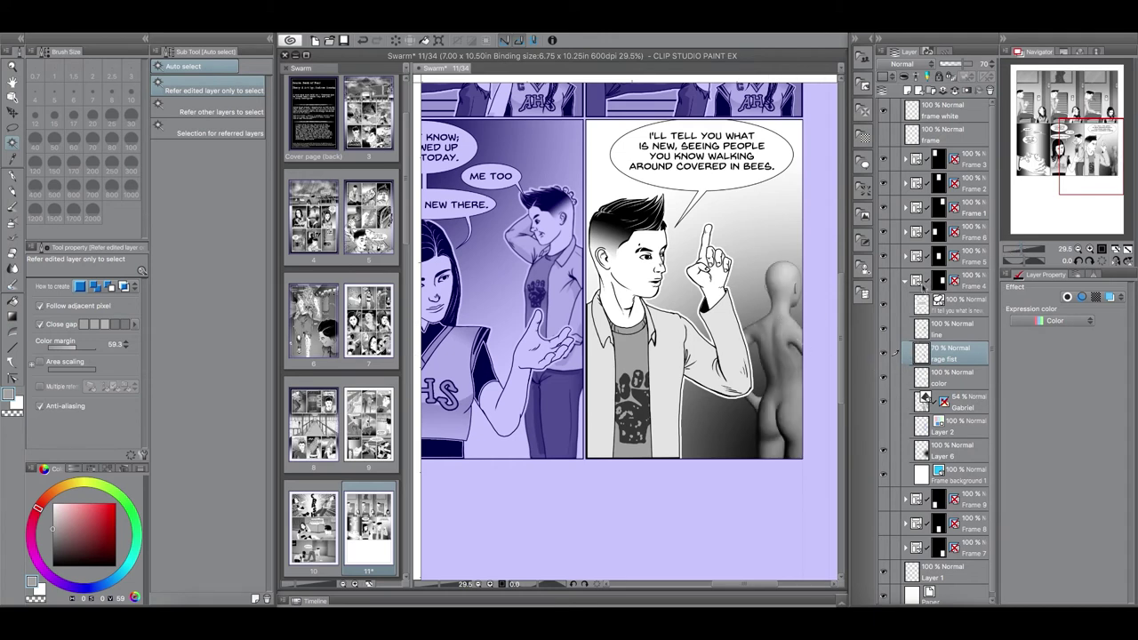
{"action": "left_click", "coordinate": [884, 400]}
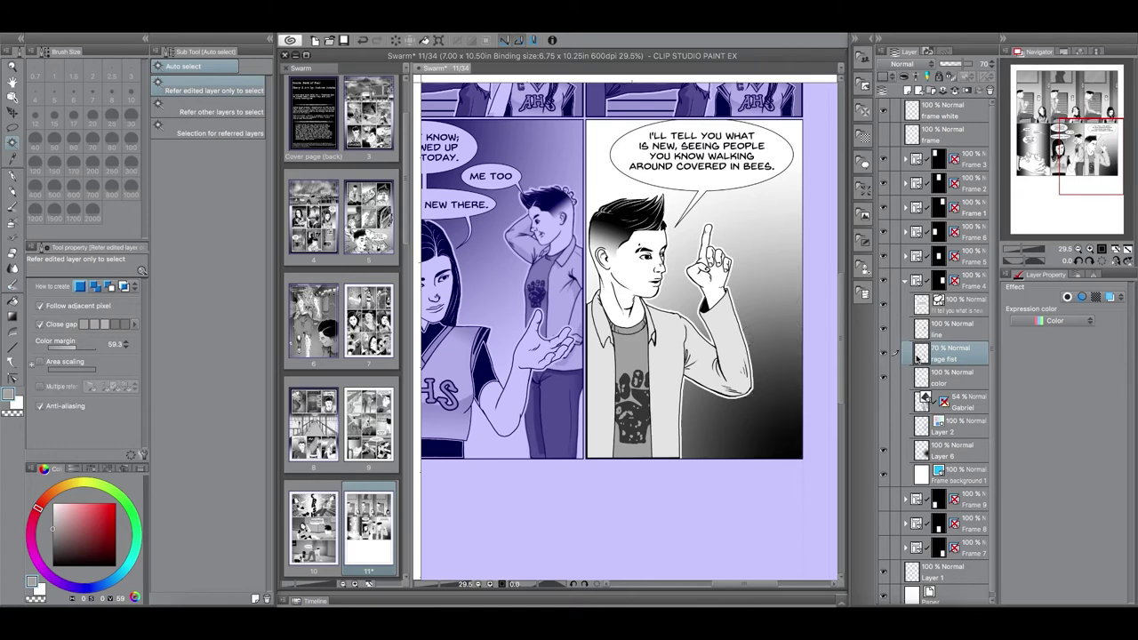
{"action": "left_click", "coordinate": [1023, 252]}
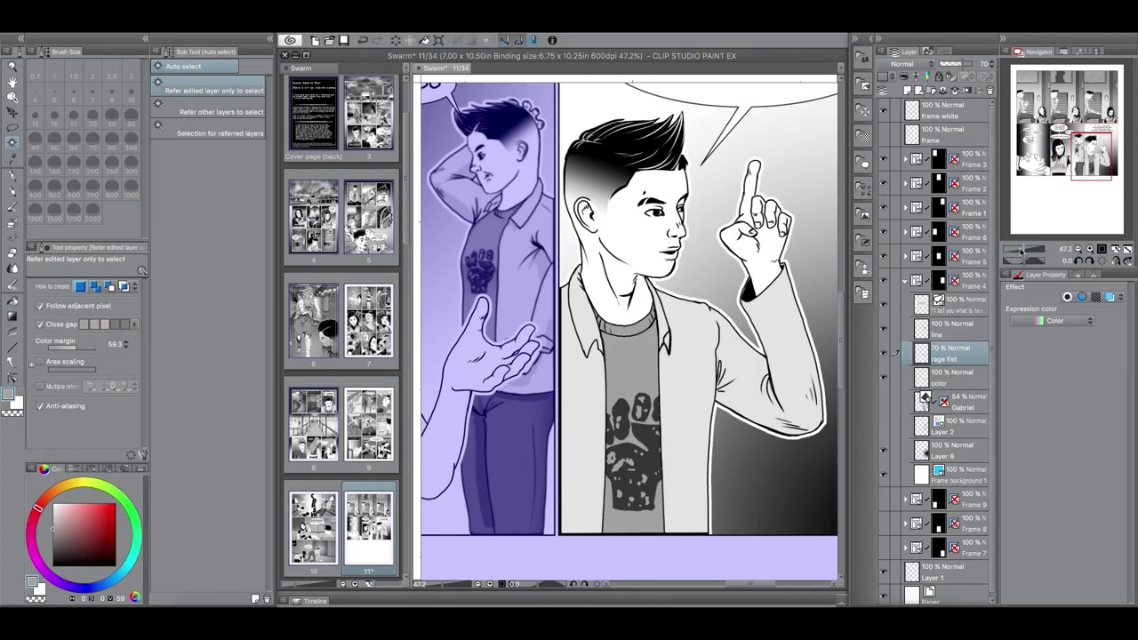
- Add a raster layer directly above the color layer and name it "shade"
{"action": "left_click", "coordinate": [948, 378]}
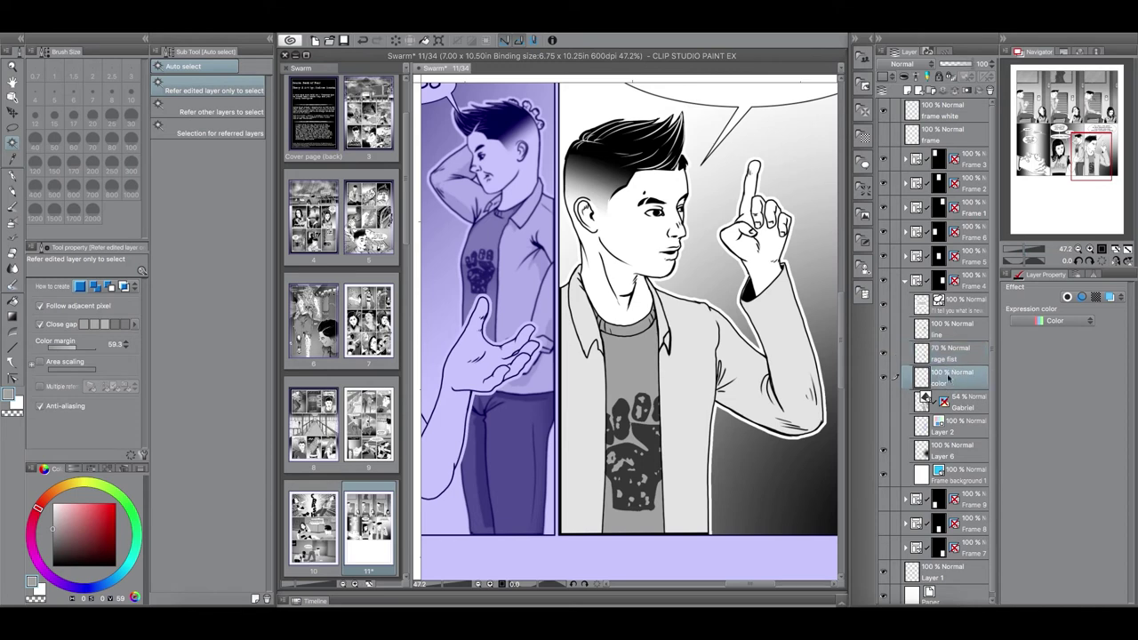
{"action": "left_click", "coordinate": [907, 90]}
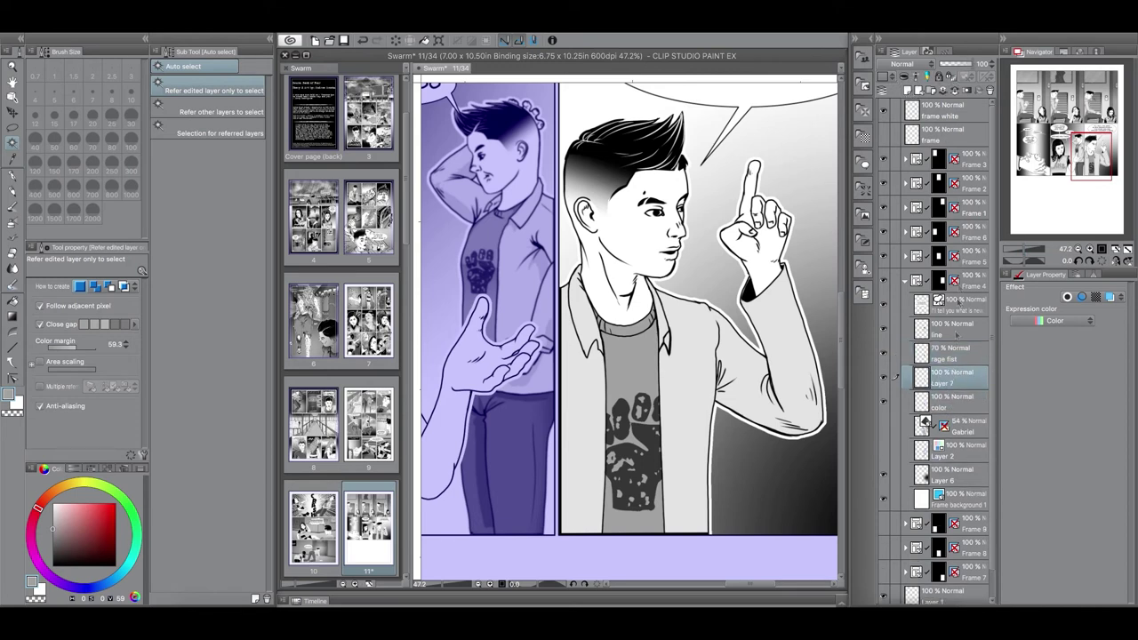
{"action": "double_click", "coordinate": [945, 381]}
- Sample a light gray as the drawing color and choose the Lasso marquee for shading Gabriel on the shade layer
{"action": "left_click", "coordinate": [1022, 249]}
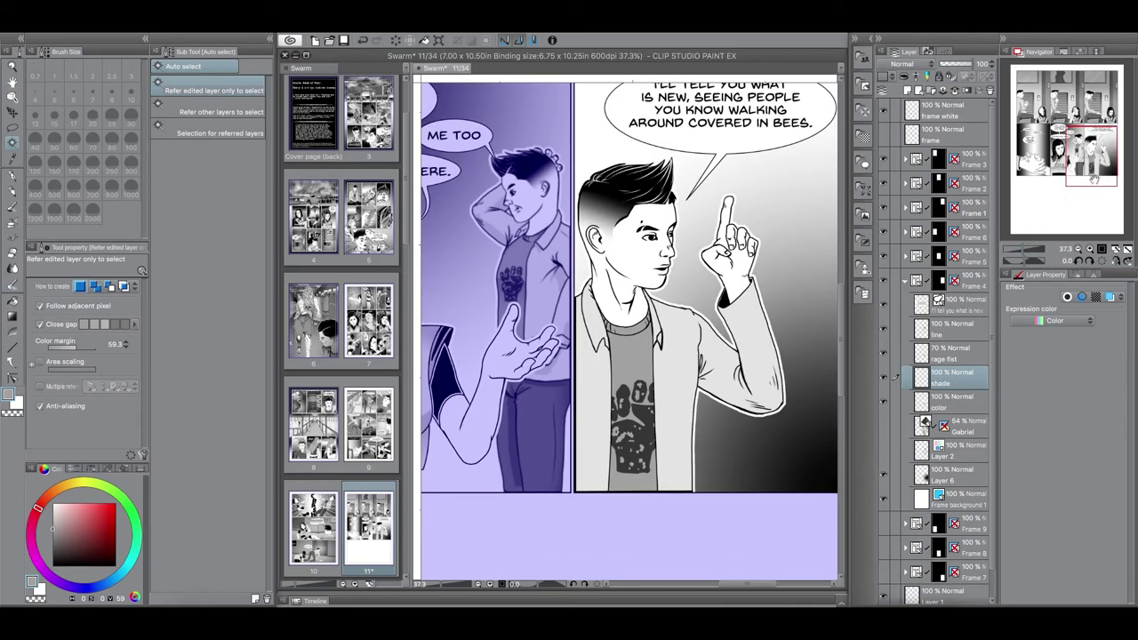
{"action": "left_click_drag", "start_coordinate": [1095, 180], "coordinate": [1091, 177]}
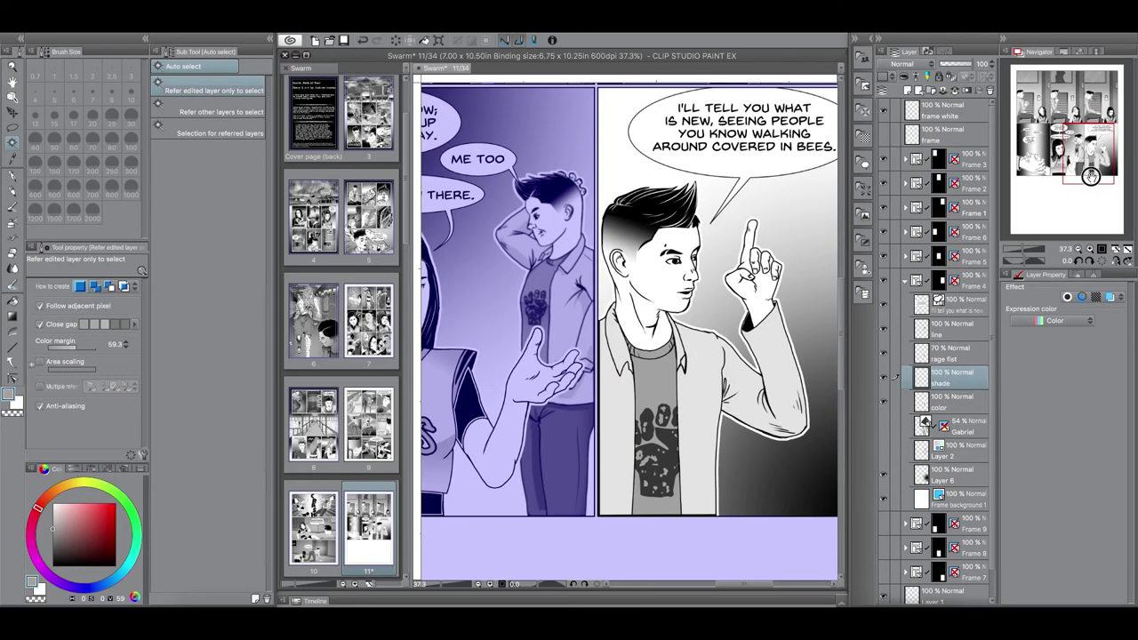
{"action": "left_click", "coordinate": [15, 159]}
{"action": "left_click", "coordinate": [652, 302]}
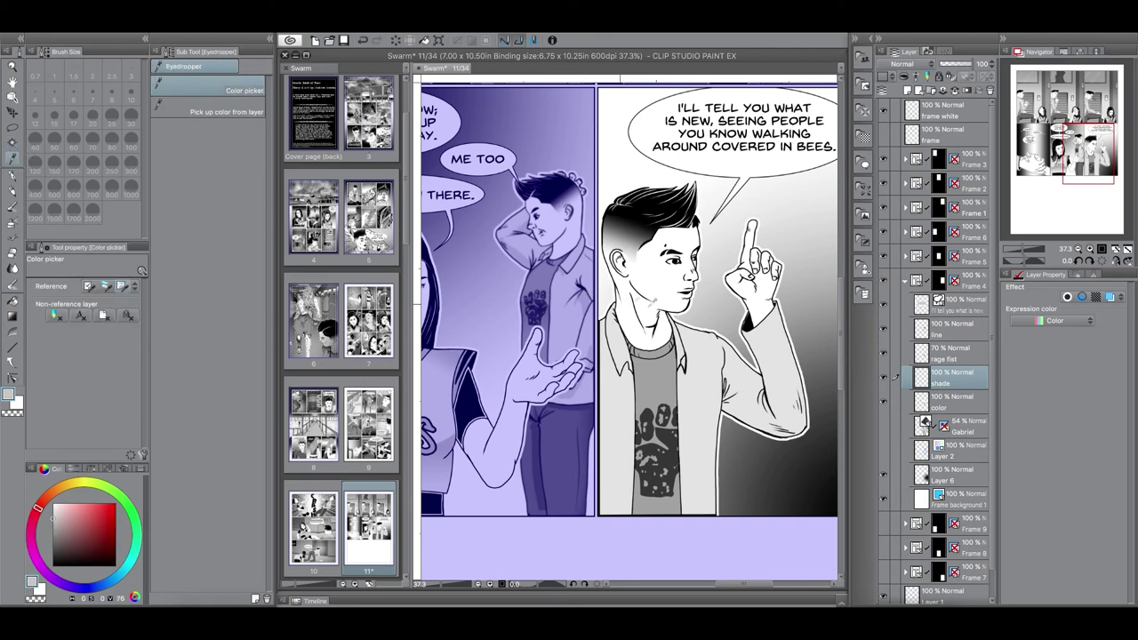
{"action": "left_click", "coordinate": [13, 126]}
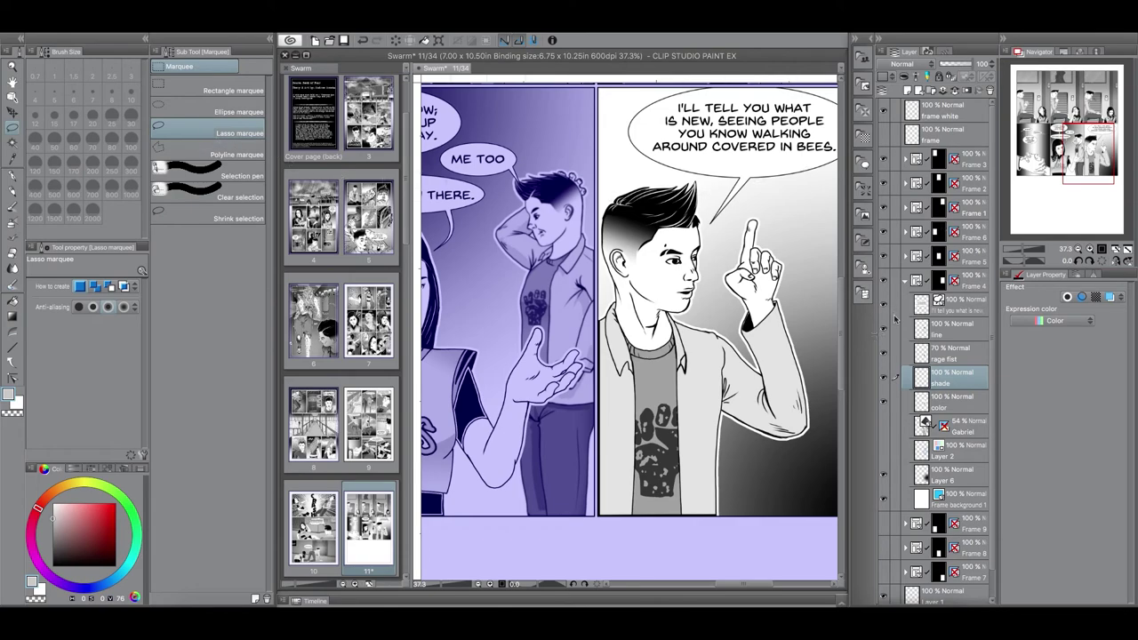
- Lasso the shadow area along the underside of Gabriel's raised upper sleeve, fill it with gray, and clear the selection
{"action": "left_click", "coordinate": [1025, 249]}
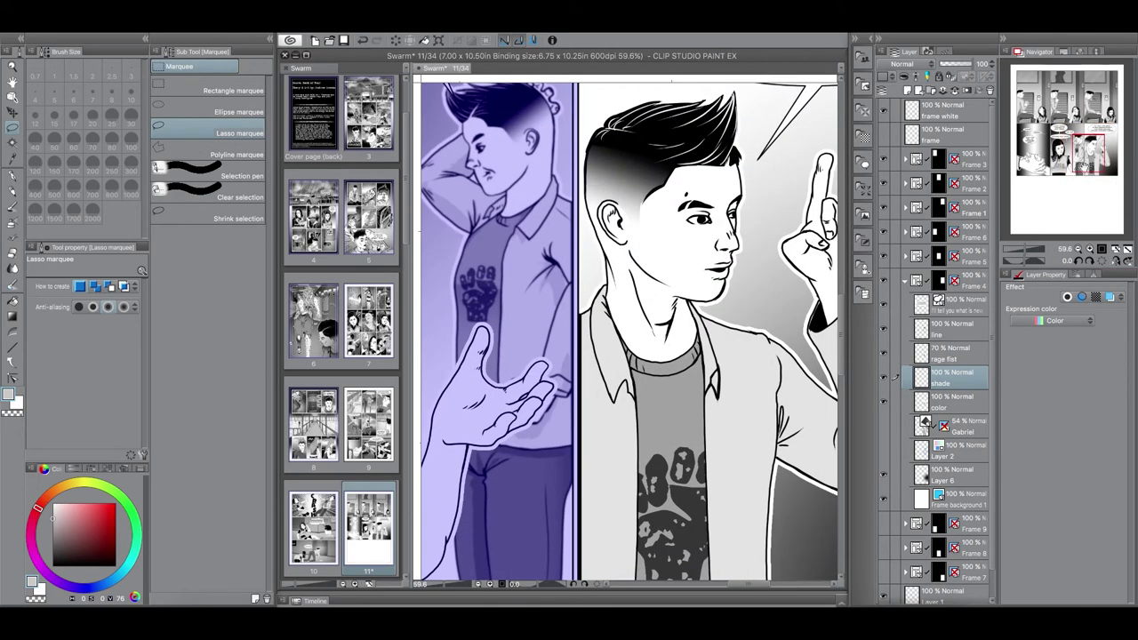
{"action": "left_click_drag", "start_coordinate": [1088, 154], "coordinate": [1098, 163]}
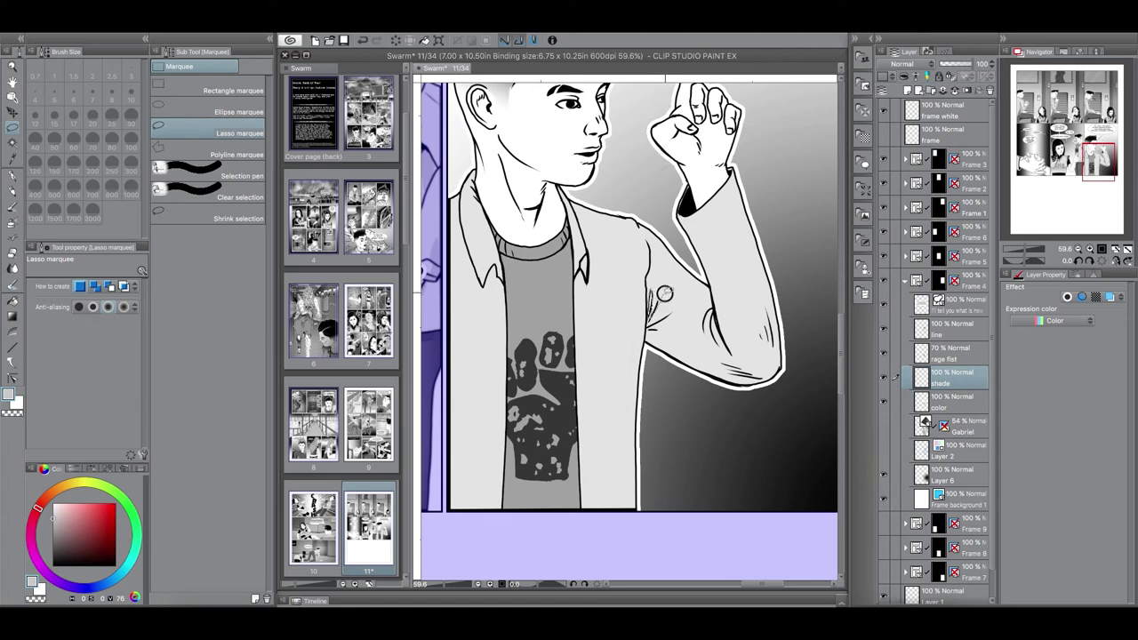
{"action": "mouse_move", "coordinate": [680, 302]}
{"action": "left_mouse_down"}
{"action": "mouse_move", "coordinate": [665, 313]}
{"action": "mouse_move", "coordinate": [707, 356]}
{"action": "mouse_move", "coordinate": [775, 359]}
{"action": "mouse_move", "coordinate": [777, 372]}
{"action": "mouse_move", "coordinate": [739, 382]}
{"action": "mouse_move", "coordinate": [689, 365]}
{"action": "mouse_move", "coordinate": [651, 345]}
{"action": "mouse_move", "coordinate": [656, 308]}
{"action": "left_mouse_up"}
{"action": "left_click", "coordinate": [770, 402]}
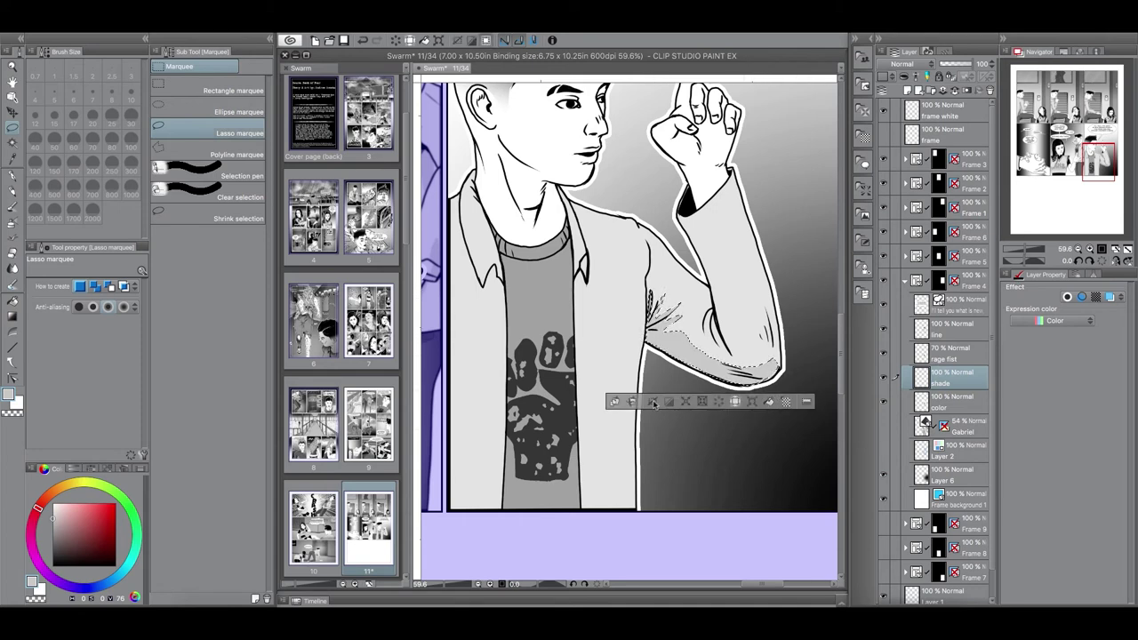
{"action": "left_click", "coordinate": [614, 402]}
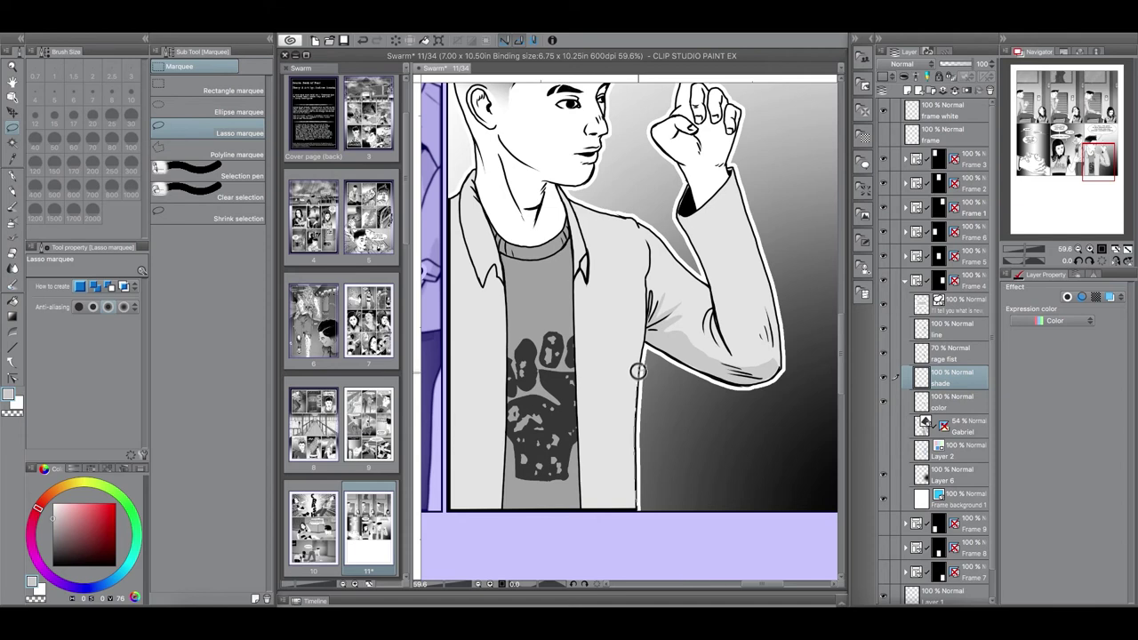
- Lasso the lower part of Gabriel's jacket and T-shirt and apply a straight foreground-to-transparent gradient inside it
{"action": "mouse_move", "coordinate": [640, 353]}
{"action": "left_mouse_down"}
{"action": "mouse_move", "coordinate": [575, 371]}
{"action": "mouse_move", "coordinate": [580, 506]}
{"action": "mouse_move", "coordinate": [633, 504]}
{"action": "left_mouse_up"}
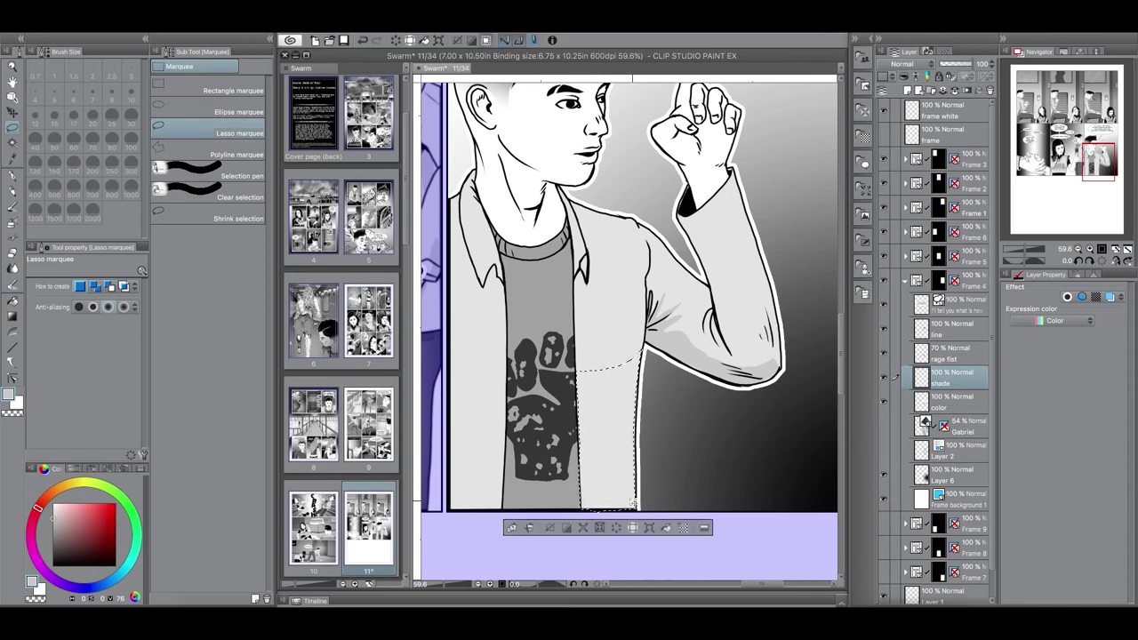
{"action": "left_click", "coordinate": [550, 528]}
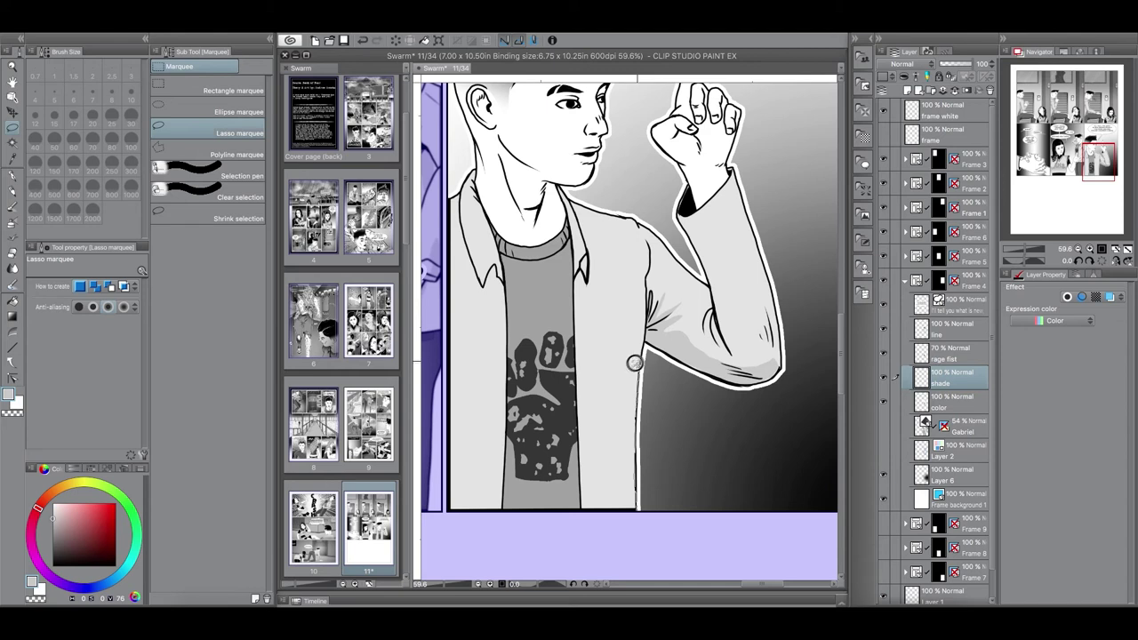
{"action": "mouse_move", "coordinate": [635, 361]}
{"action": "left_mouse_down"}
{"action": "mouse_move", "coordinate": [572, 380]}
{"action": "mouse_move", "coordinate": [440, 381]}
{"action": "mouse_move", "coordinate": [438, 504]}
{"action": "mouse_move", "coordinate": [484, 527]}
{"action": "mouse_move", "coordinate": [651, 523]}
{"action": "left_mouse_up"}
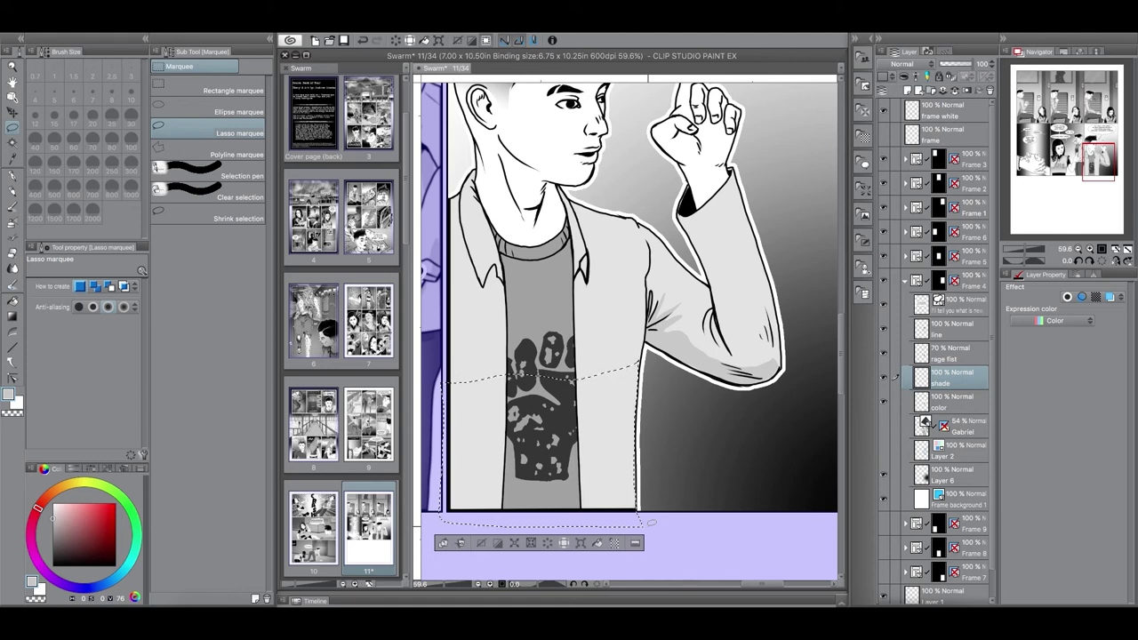
{"action": "left_click", "coordinate": [15, 314]}
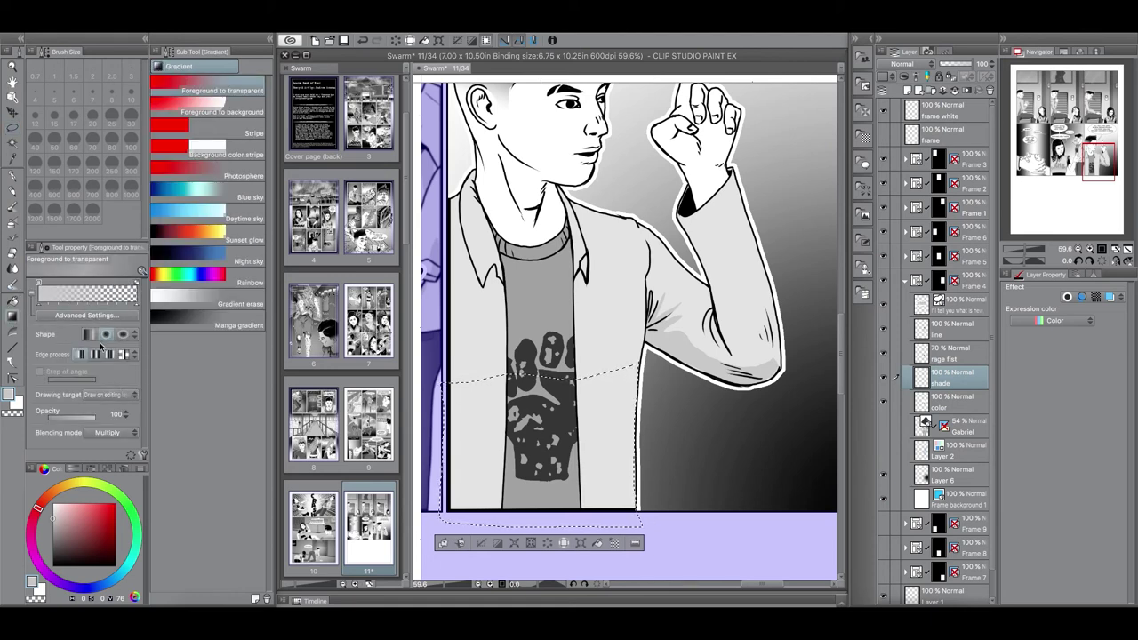
{"action": "left_click", "coordinate": [88, 335]}
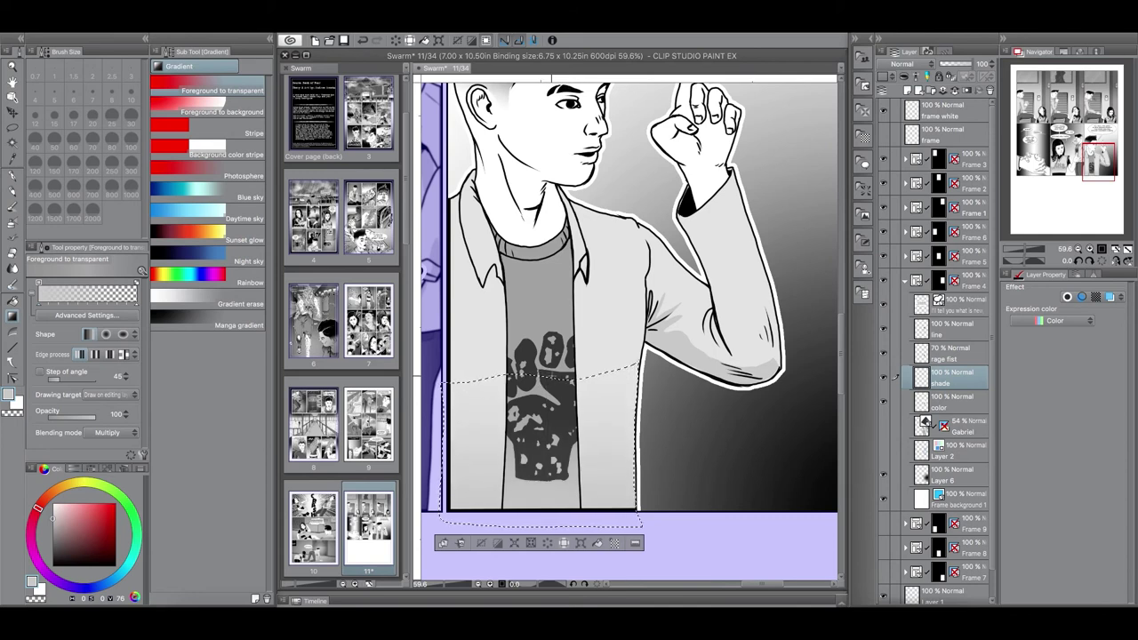
- Undo the torso gradient, redraw it over the same area in a slightly darker gray, and clear the selection
{"action": "left_click", "coordinate": [497, 543]}
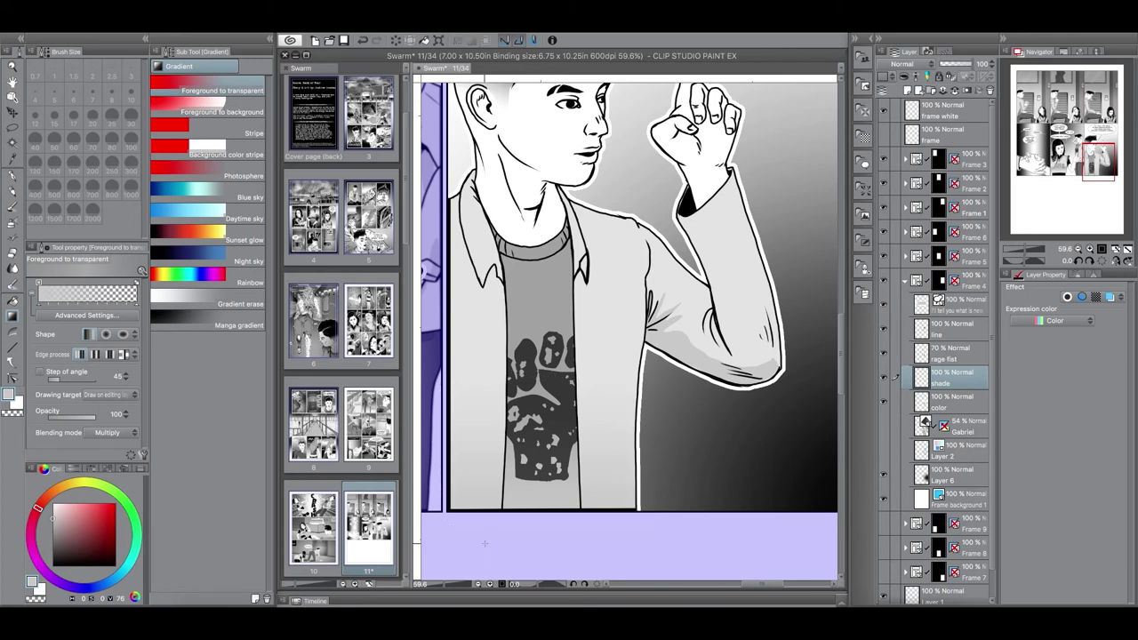
{"action": "left_click", "coordinate": [363, 40]}
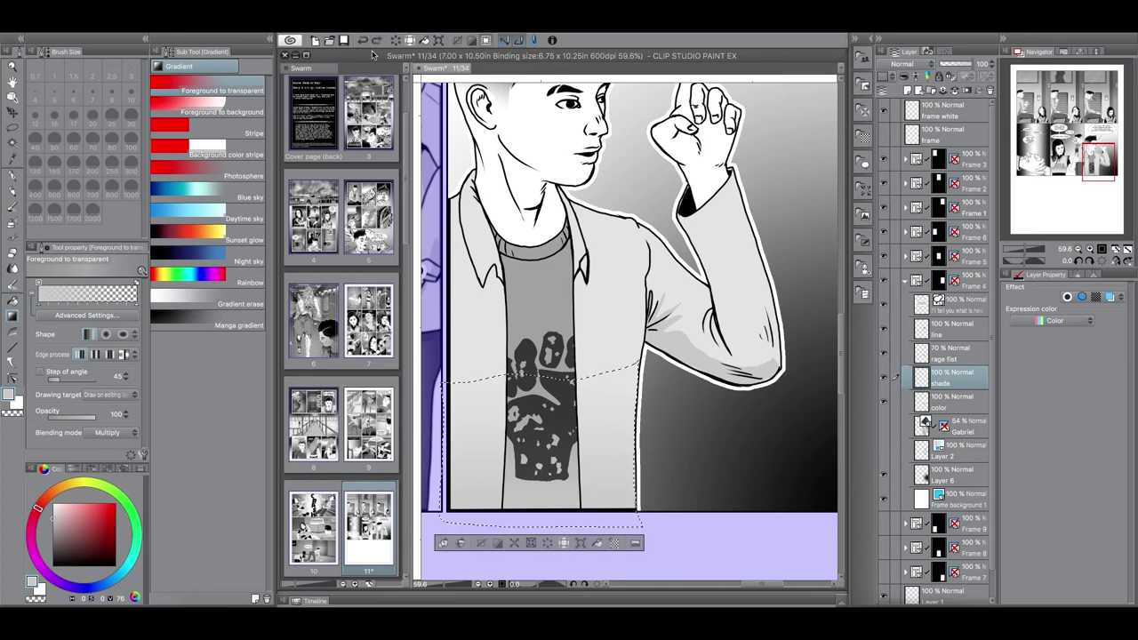
{"action": "left_click", "coordinate": [363, 40]}
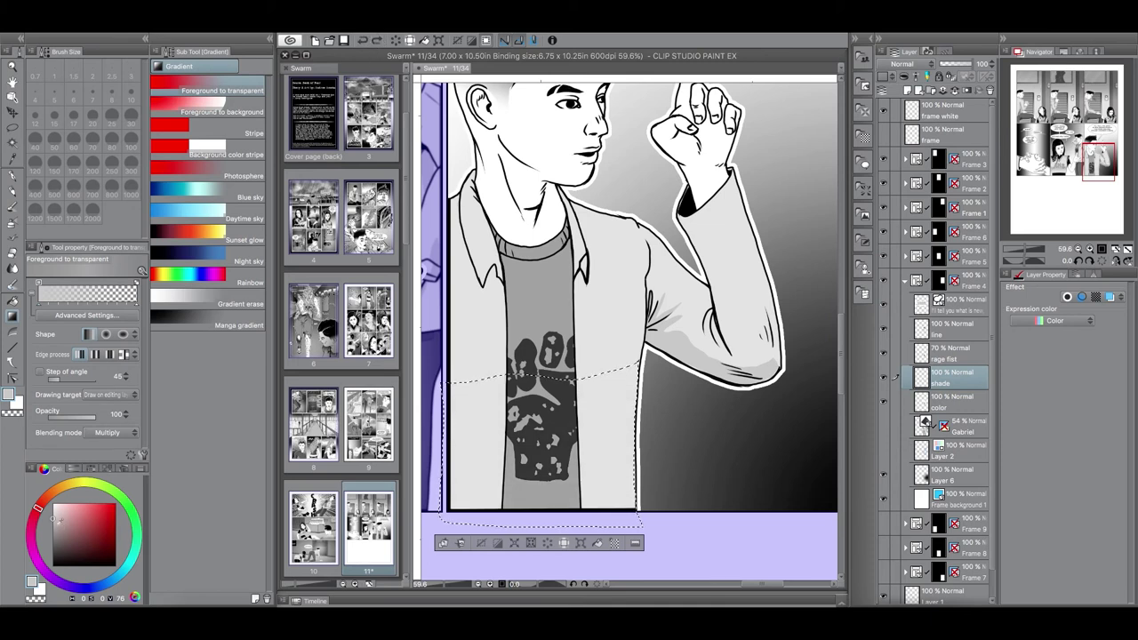
{"action": "left_click", "coordinate": [54, 525]}
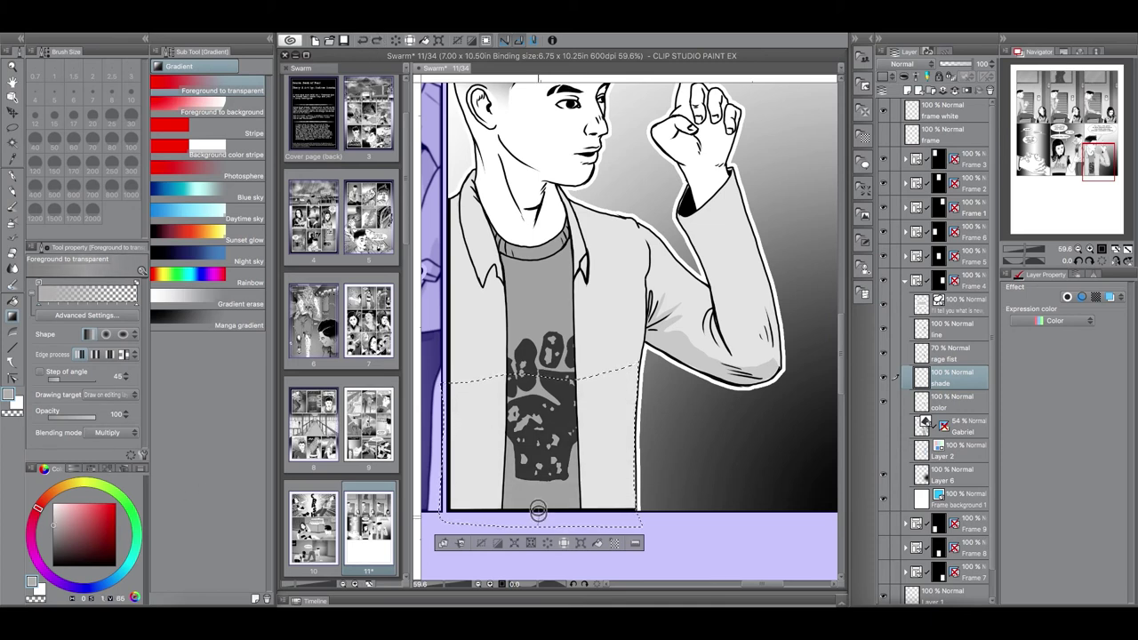
{"action": "left_click_drag", "start_coordinate": [539, 379], "coordinate": [539, 380]}
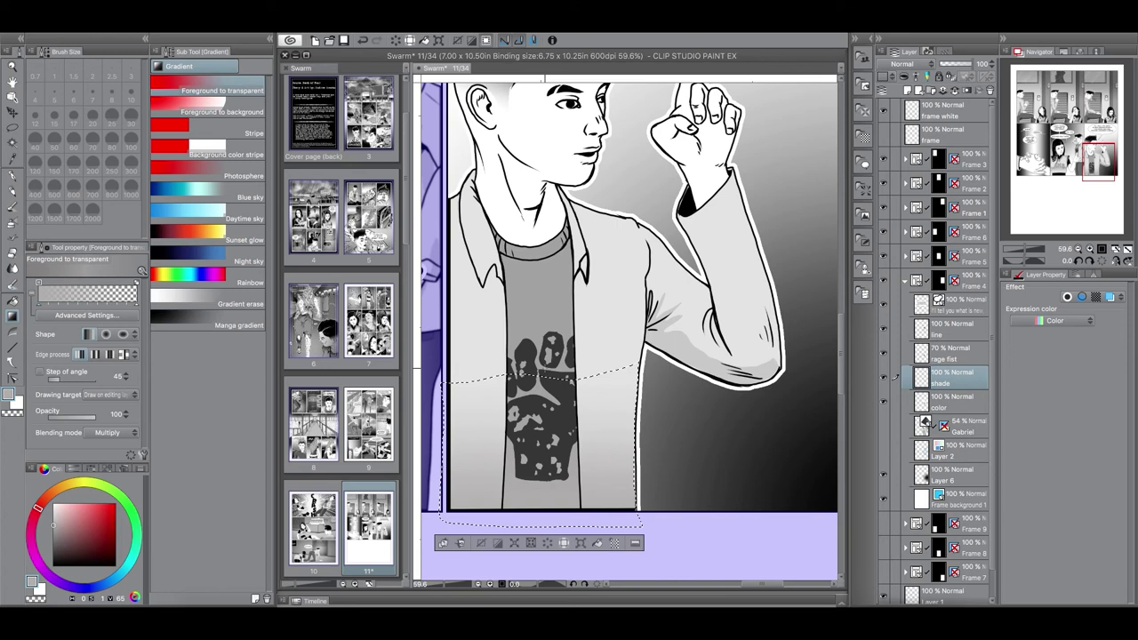
{"action": "left_click", "coordinate": [463, 544]}
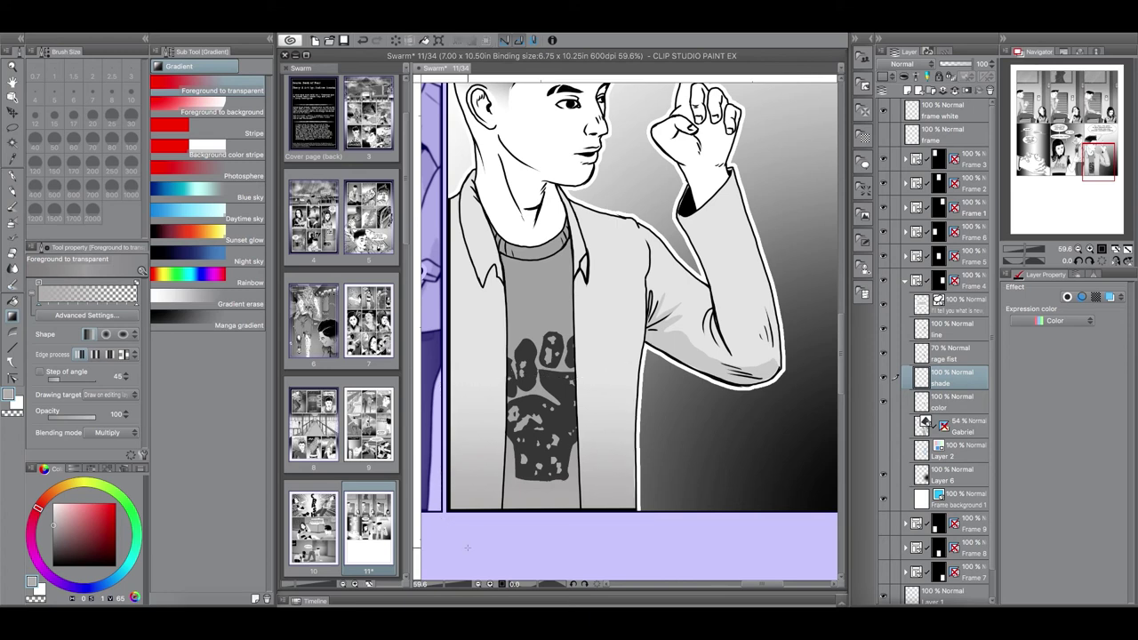
- Lasso shadow shapes on both sides of Gabriel's jacket collar and fill each with light gray
{"action": "left_click", "coordinate": [12, 128]}
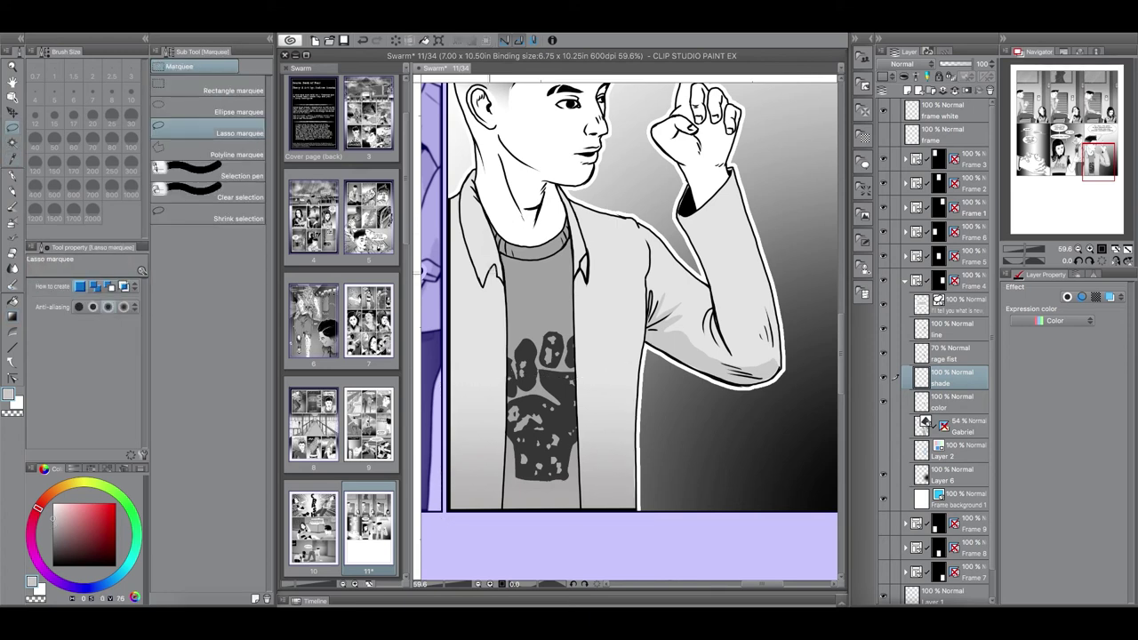
{"action": "mouse_move", "coordinate": [460, 194]}
{"action": "left_mouse_down"}
{"action": "mouse_move", "coordinate": [483, 278]}
{"action": "mouse_move", "coordinate": [463, 236]}
{"action": "mouse_move", "coordinate": [502, 286]}
{"action": "left_mouse_up"}
{"action": "key", "text": "g"}
{"action": "key", "text": "super+d"}
{"action": "key", "text": "m"}
{"action": "key", "text": "alt+BackSpace"}
{"action": "key", "text": "super+d"}
{"action": "mouse_move", "coordinate": [575, 281]}
{"action": "left_mouse_down"}
{"action": "mouse_move", "coordinate": [589, 254]}
{"action": "mouse_move", "coordinate": [578, 287]}
{"action": "mouse_move", "coordinate": [578, 271]}
{"action": "left_mouse_up"}
{"action": "key", "text": "alt+BackSpace"}
{"action": "key", "text": "super+d"}
{"action": "key", "text": "alt+BackSpace"}
{"action": "key", "text": "super+d"}
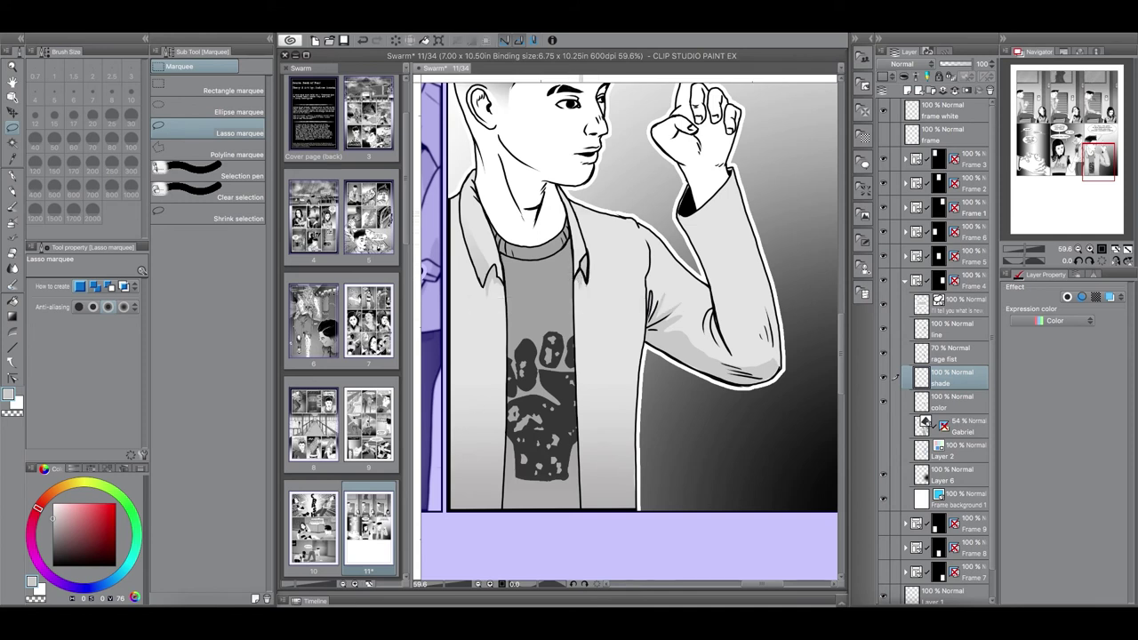
- Add gray shadow shapes beside the collar, on the raised arm's shoulder, and along the opposite jacket front
{"action": "mouse_move", "coordinate": [569, 208]}
{"action": "left_mouse_down"}
{"action": "mouse_move", "coordinate": [575, 272]}
{"action": "mouse_move", "coordinate": [568, 207]}
{"action": "left_mouse_up"}
{"action": "key", "text": "alt+BackSpace"}
{"action": "key", "text": "super+d"}
{"action": "mouse_move", "coordinate": [650, 261]}
{"action": "left_mouse_down"}
{"action": "mouse_move", "coordinate": [638, 278]}
{"action": "mouse_move", "coordinate": [650, 268]}
{"action": "left_mouse_up"}
{"action": "key", "text": "alt+BackSpace"}
{"action": "key", "text": "super+d"}
{"action": "mouse_move", "coordinate": [455, 279]}
{"action": "left_mouse_down"}
{"action": "mouse_move", "coordinate": [449, 324]}
{"action": "mouse_move", "coordinate": [448, 281]}
{"action": "left_mouse_up"}
{"action": "key", "text": "alt+BackSpace"}
{"action": "key", "text": "super+d"}
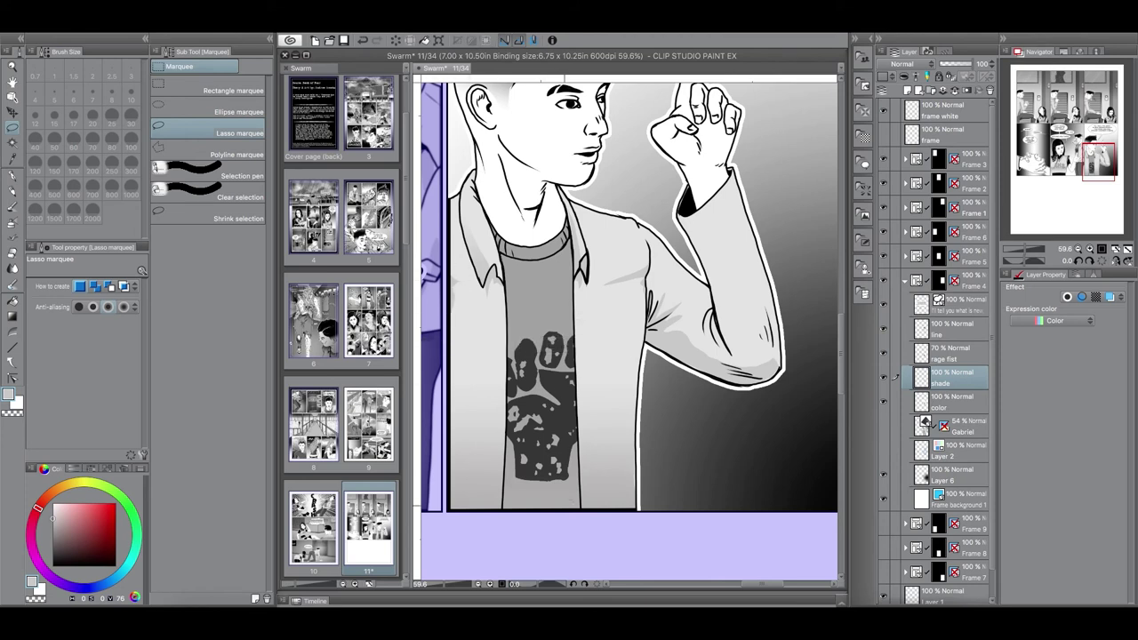
- Touch up the shading at the armpit and add a gradient shadow along the inner side of the raised forearm
{"action": "mouse_move", "coordinate": [649, 322]}
{"action": "left_mouse_down"}
{"action": "mouse_move", "coordinate": [628, 371]}
{"action": "mouse_move", "coordinate": [649, 327]}
{"action": "left_mouse_up"}
{"action": "key", "text": "Delete"}
{"action": "key", "text": "ctrl+d"}
{"action": "mouse_move", "coordinate": [685, 198]}
{"action": "left_mouse_down"}
{"action": "mouse_move", "coordinate": [739, 258]}
{"action": "mouse_move", "coordinate": [725, 342]}
{"action": "mouse_move", "coordinate": [687, 214]}
{"action": "left_mouse_up"}
{"action": "key", "text": "g"}
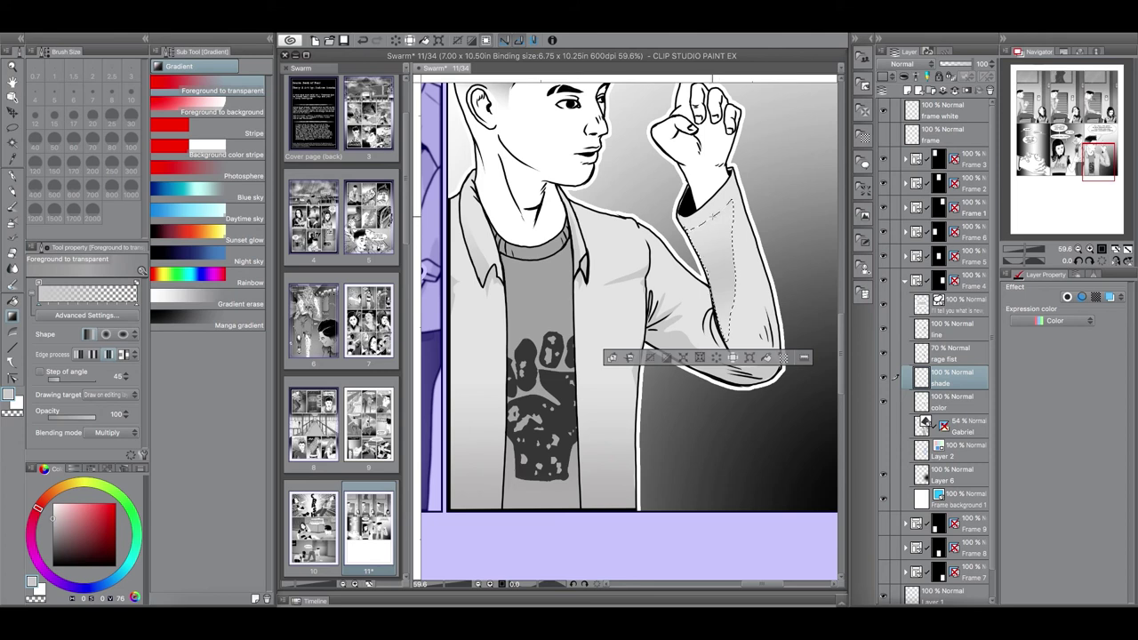
{"action": "key", "text": "ctrl+d"}
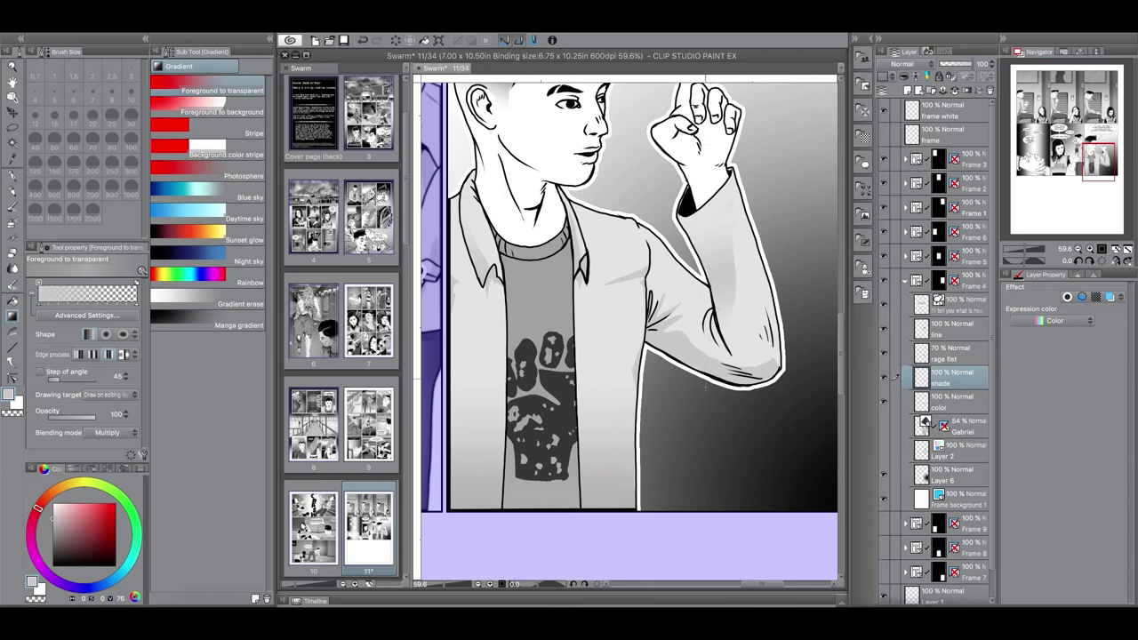
- Show the frame layer so the panel borders appear around Gabriel's finished panel
{"action": "left_click_drag", "start_coordinate": [1033, 253], "coordinate": [1023, 254]}
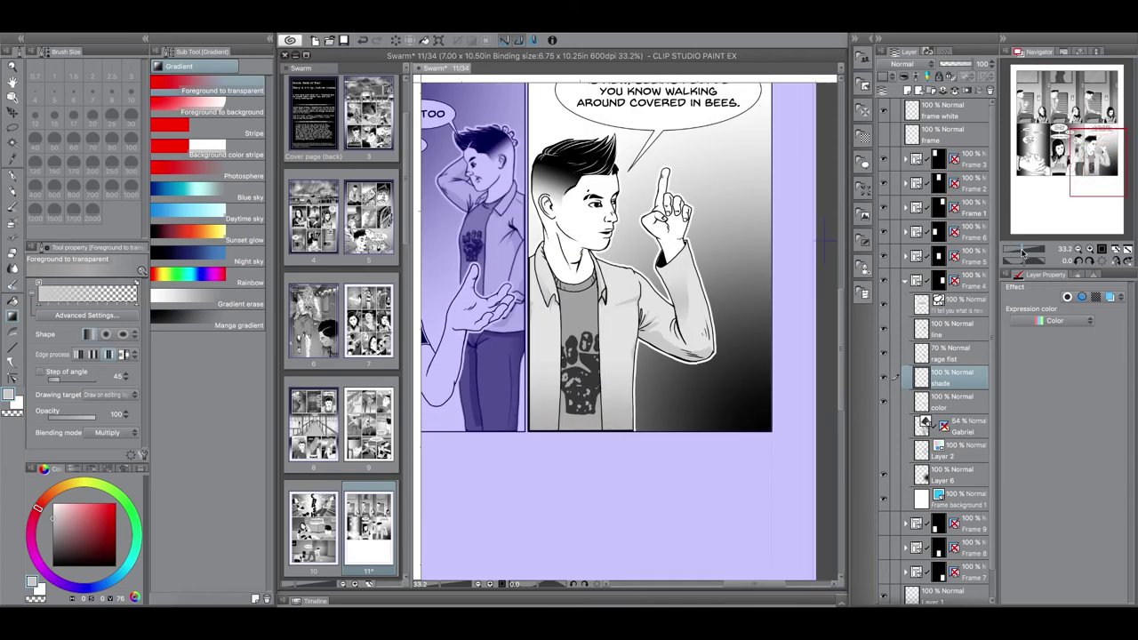
{"action": "left_click_drag", "start_coordinate": [1086, 177], "coordinate": [1089, 165]}
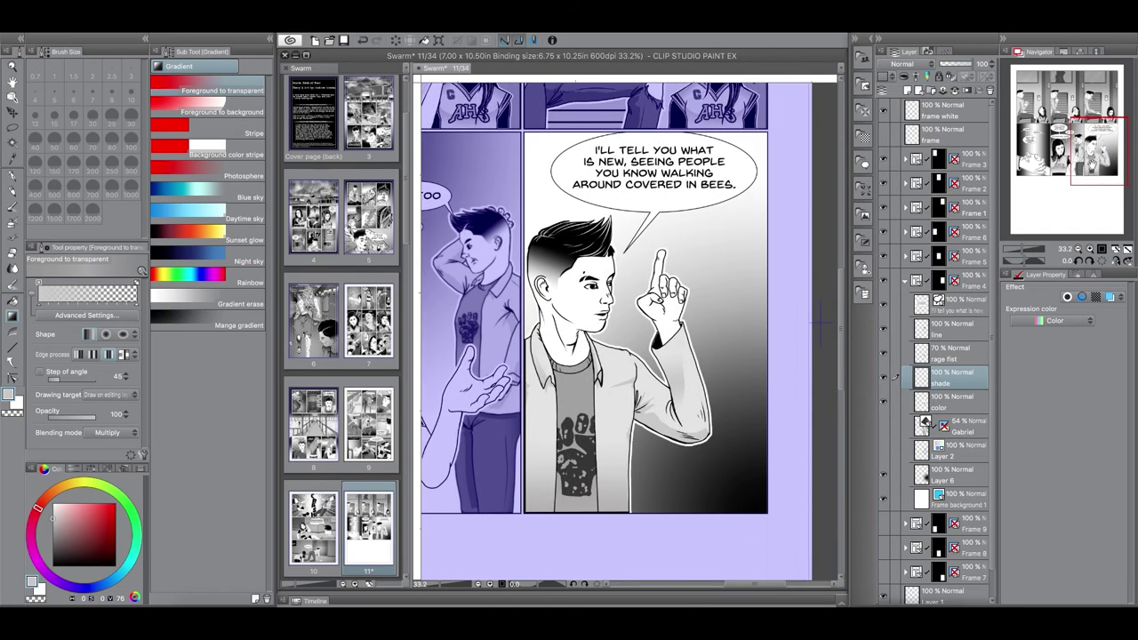
{"action": "left_click", "coordinate": [884, 135]}
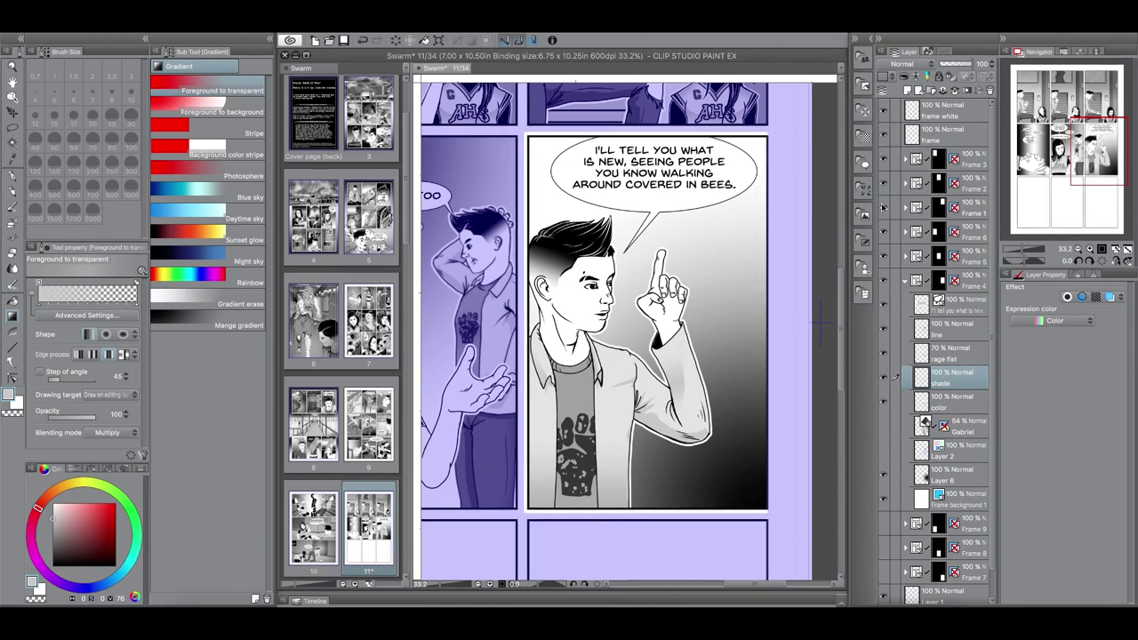
- Show the Gabriel 3D model layer in Frame 4 to examine it against the inked figure, and hide it again
{"action": "left_click", "coordinate": [907, 282]}
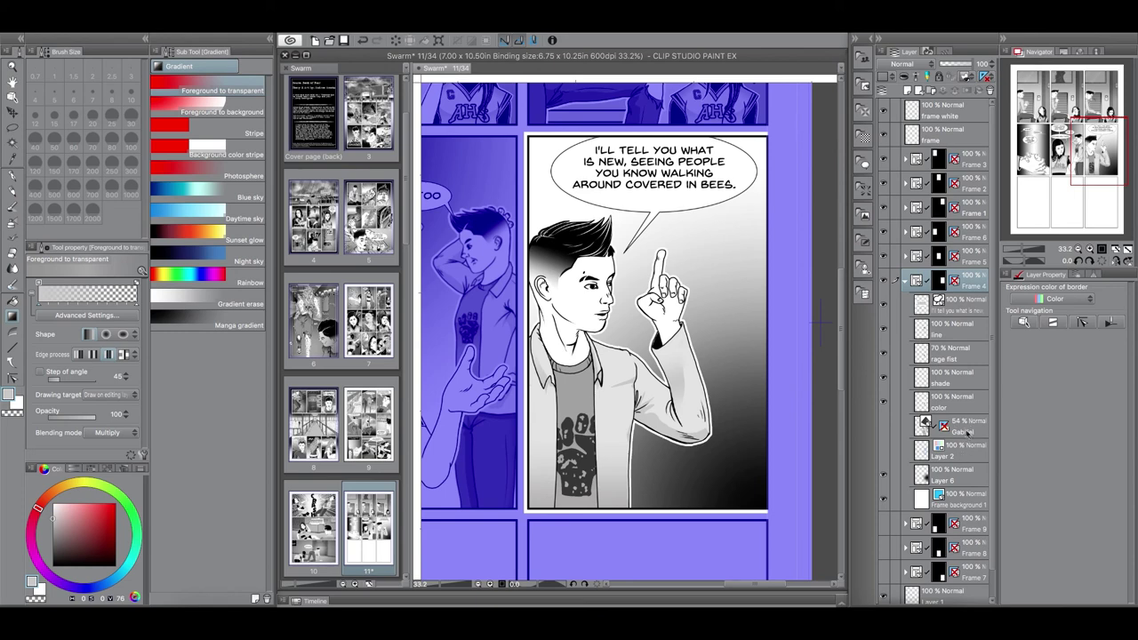
{"action": "left_click", "coordinate": [967, 432]}
{"action": "left_click", "coordinate": [885, 426]}
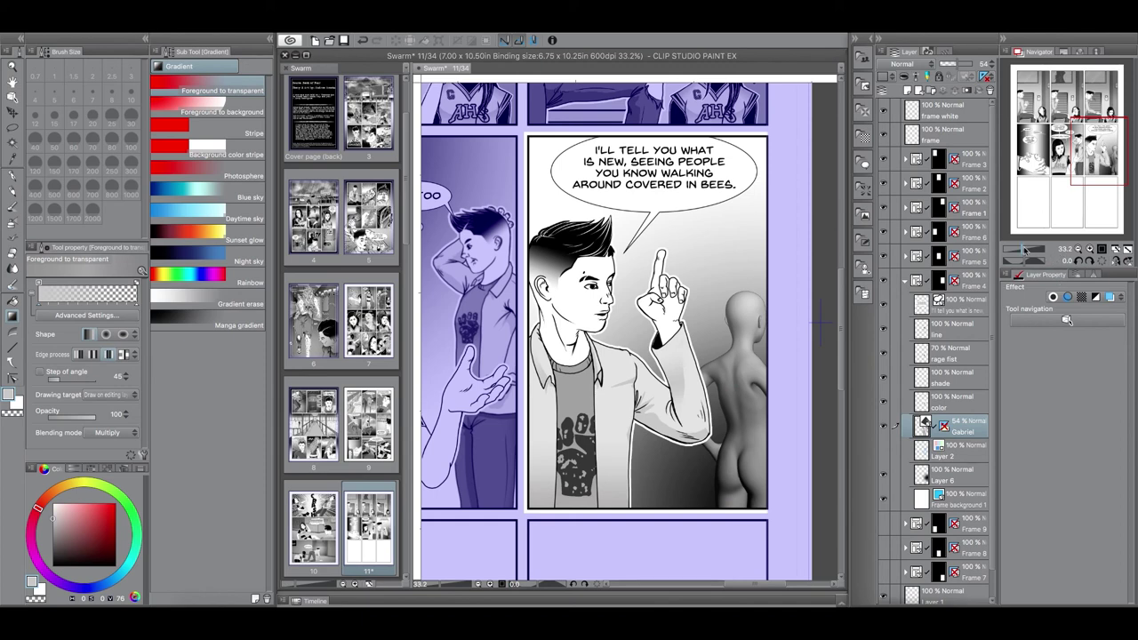
{"action": "left_click_drag", "start_coordinate": [1027, 249], "coordinate": [1023, 249]}
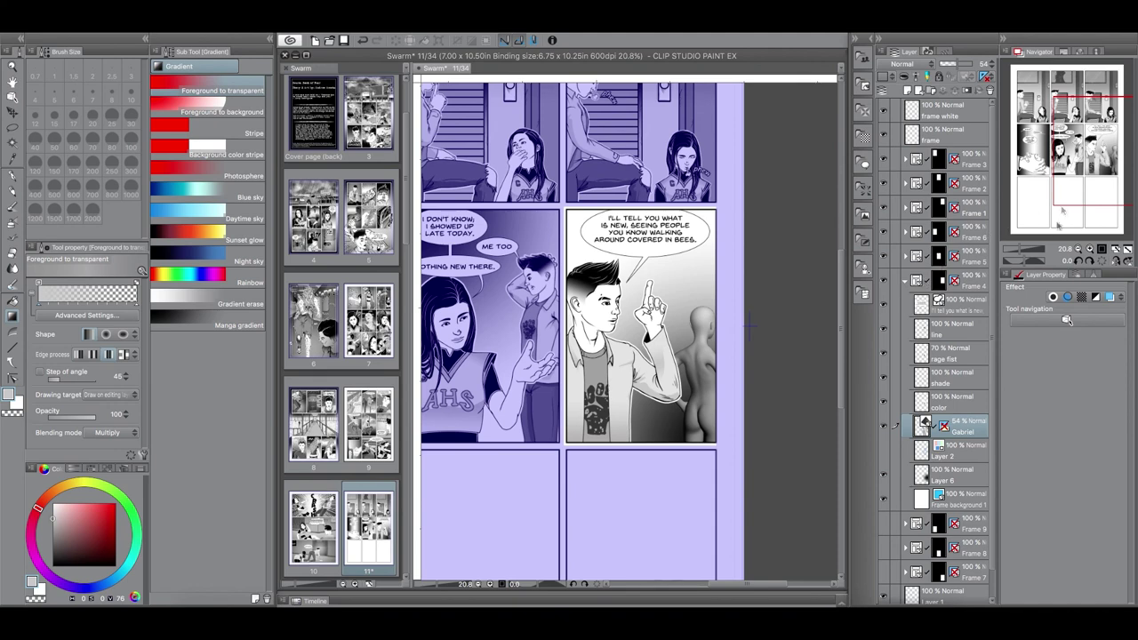
{"action": "left_click", "coordinate": [1025, 250]}
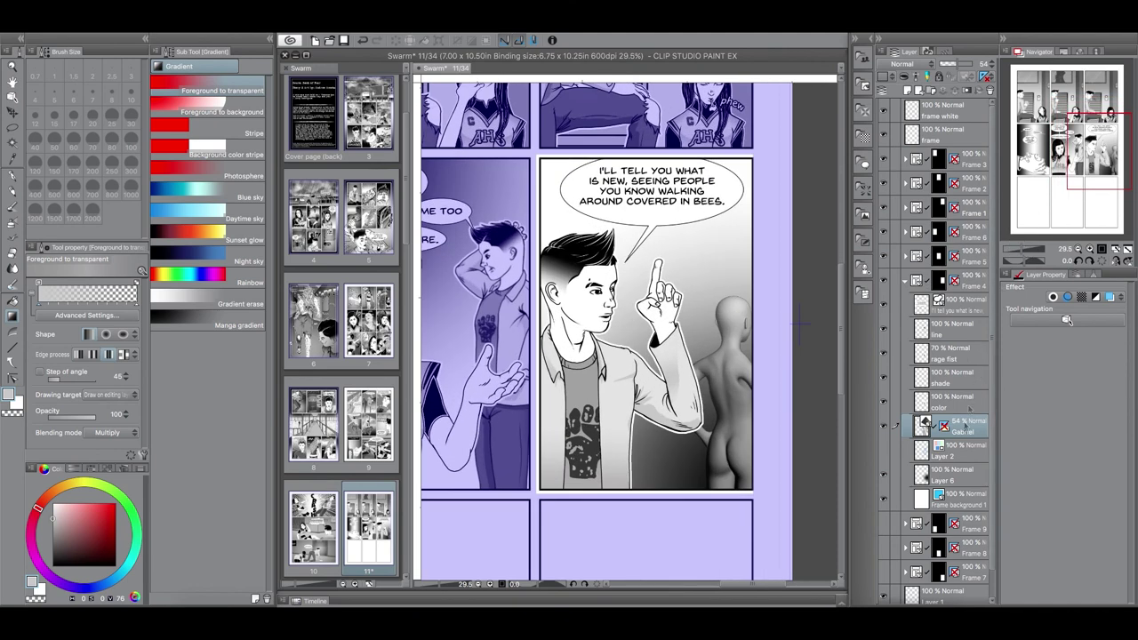
{"action": "left_click", "coordinate": [885, 427]}
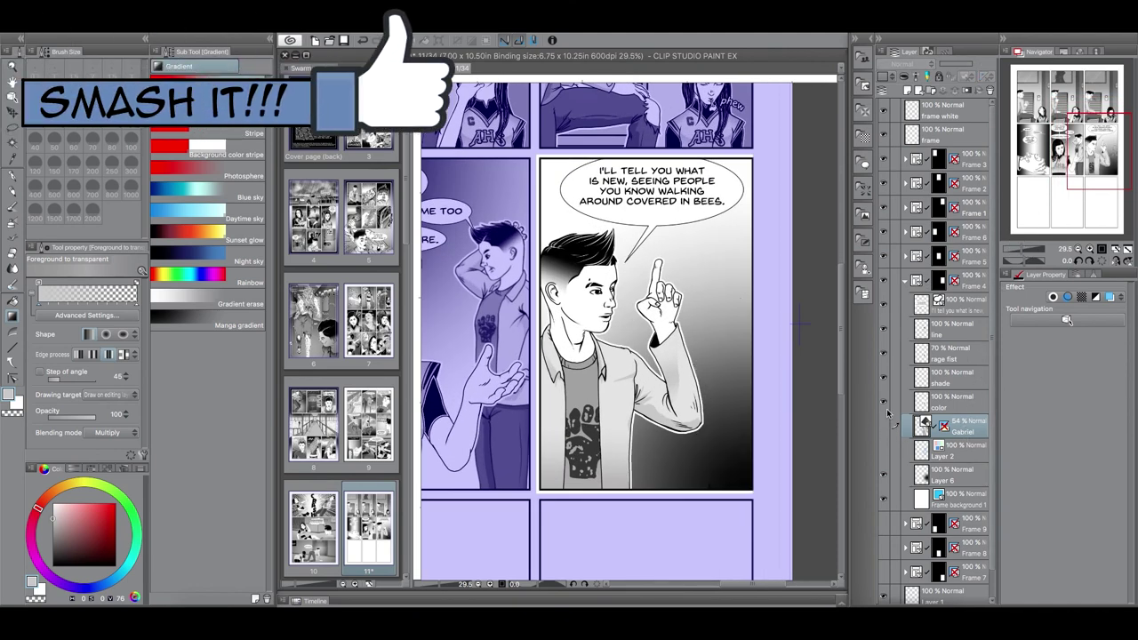
- Fit the whole page in view, collapse the Frame 4 folder, and select the Paper layer
{"action": "left_click", "coordinate": [1126, 250]}
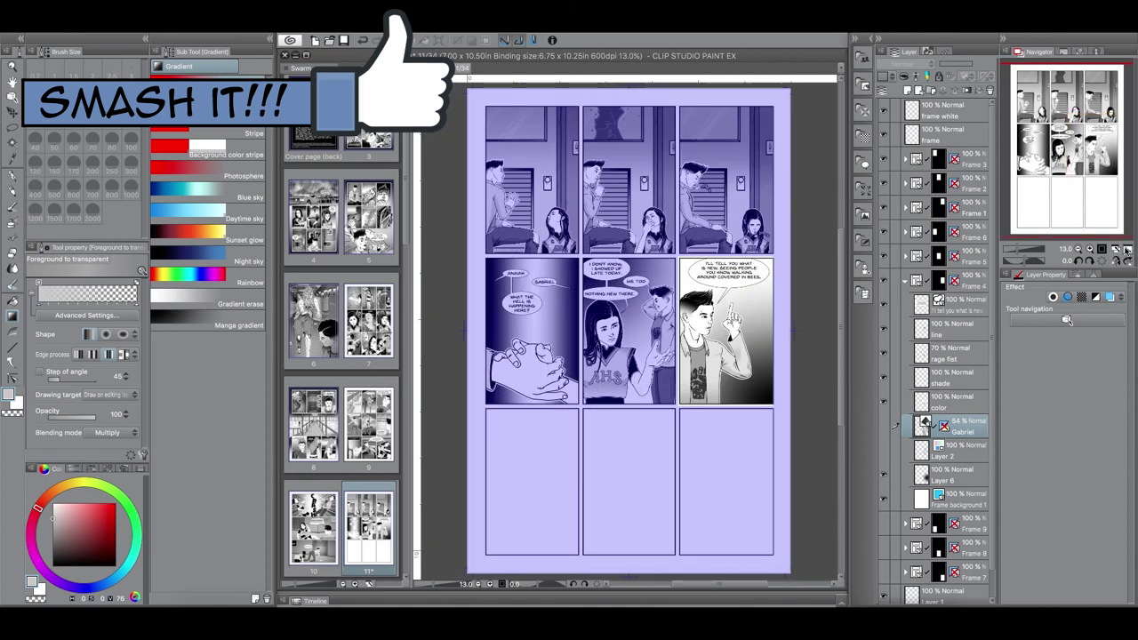
{"action": "left_click", "coordinate": [905, 281]}
{"action": "left_click", "coordinate": [952, 410]}
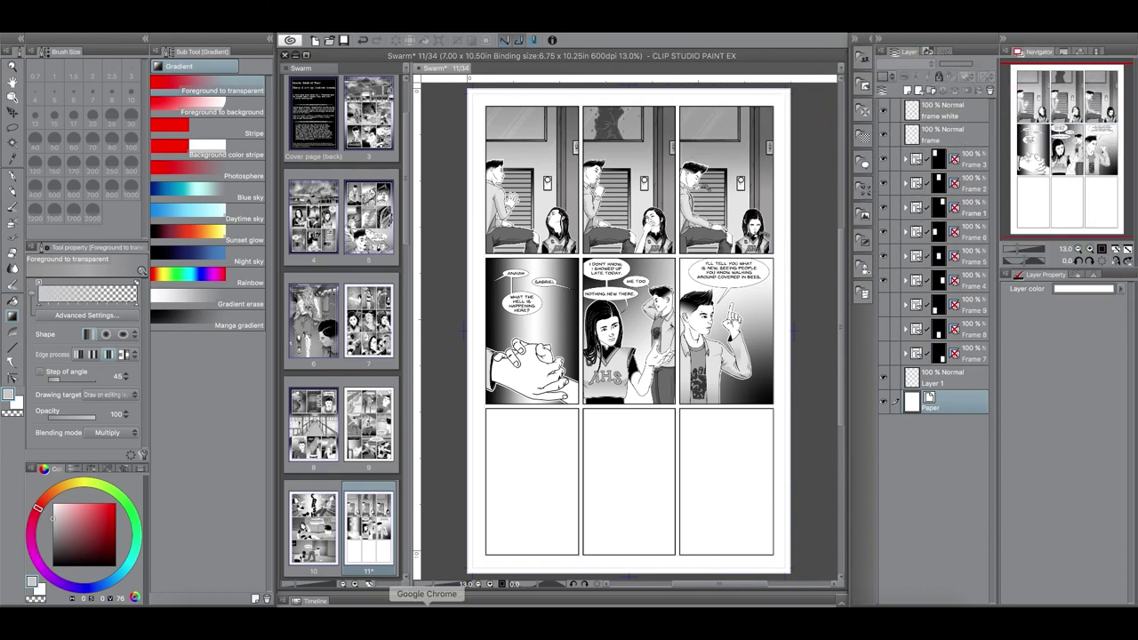
- Switch to Google Chrome to view the Swarm: Book of Fear comic on Tapas
{"action": "left_click", "coordinate": [425, 603]}
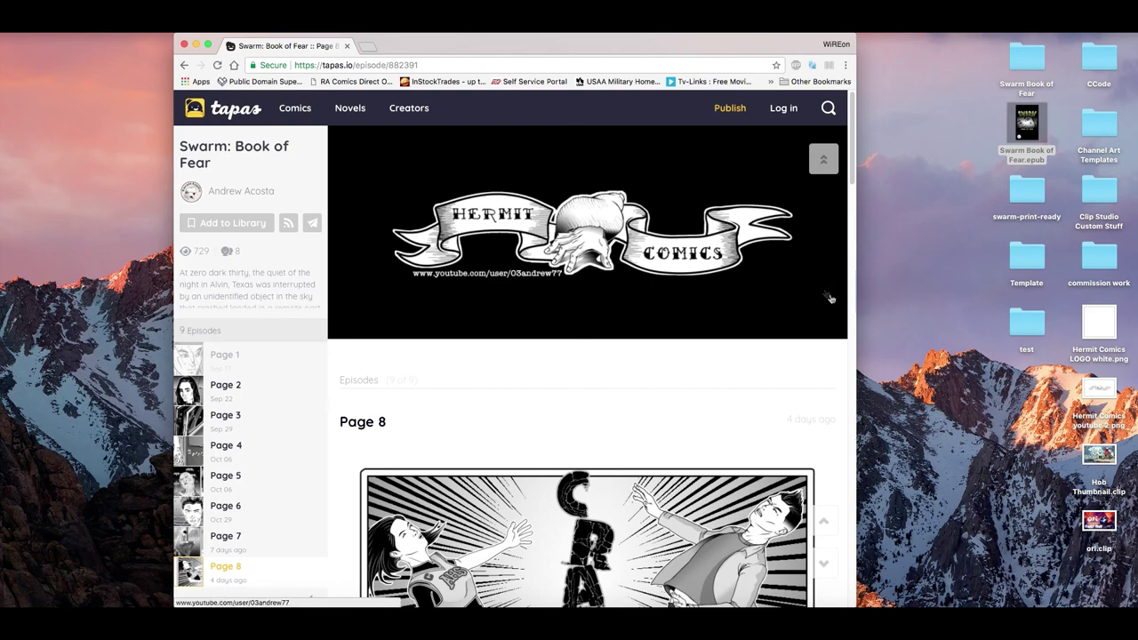
- View the Page 1 episode and the Cover episode of Swarm: Book of Fear from the episode list
{"action": "left_click_drag", "start_coordinate": [852, 162], "coordinate": [850, 201]}
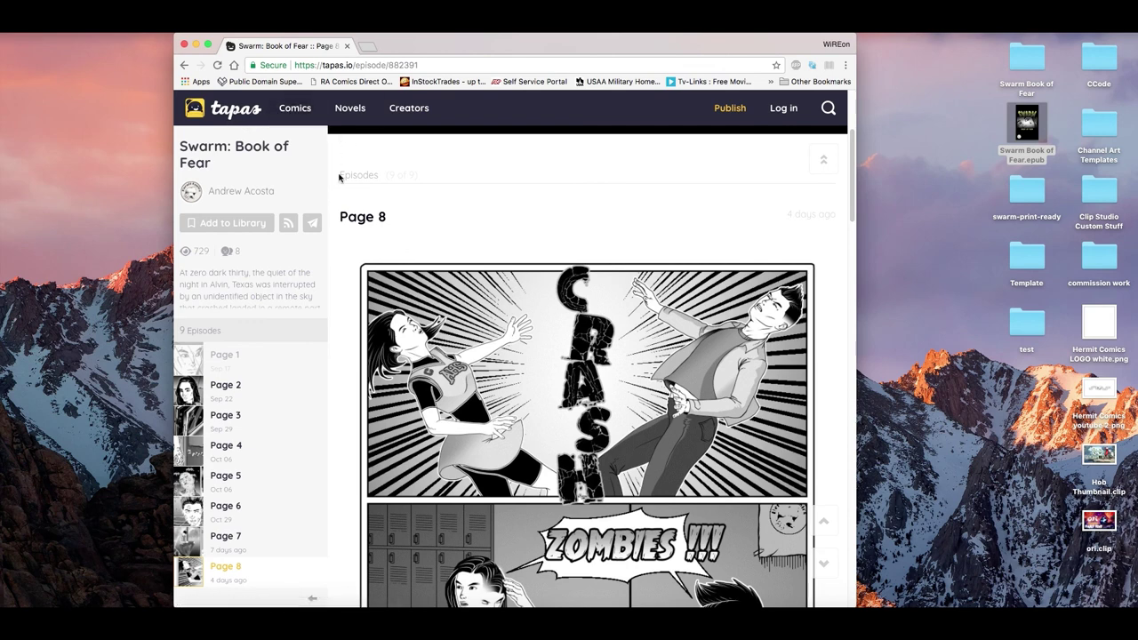
{"action": "left_click", "coordinate": [256, 359]}
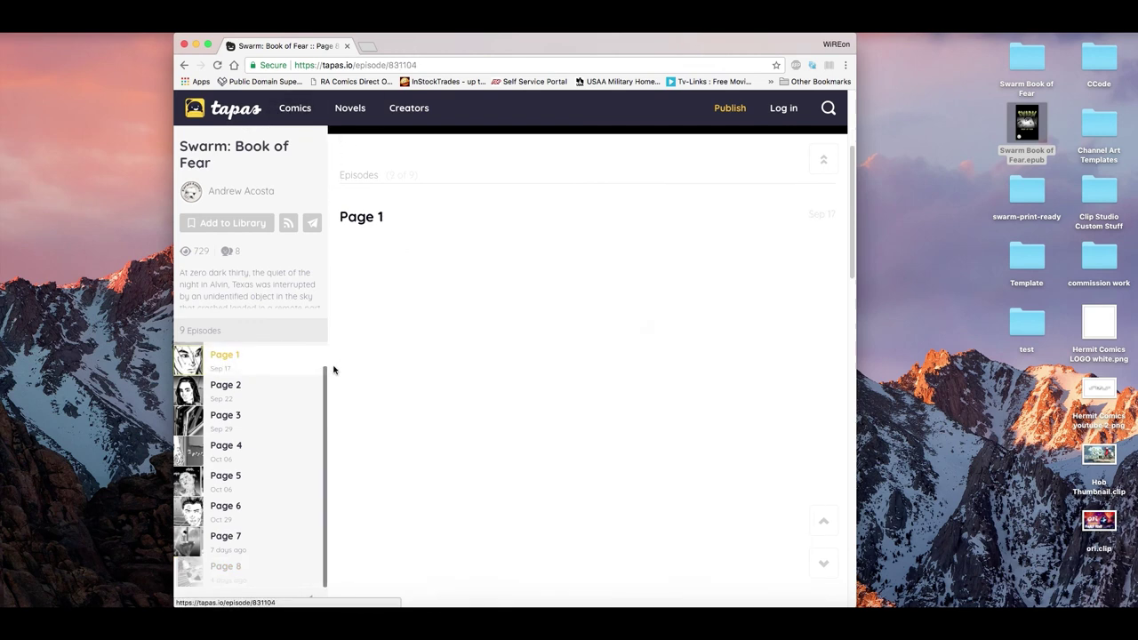
{"action": "left_click_drag", "start_coordinate": [325, 372], "coordinate": [325, 347]}
{"action": "left_click", "coordinate": [292, 360]}
{"action": "left_click", "coordinate": [293, 360]}
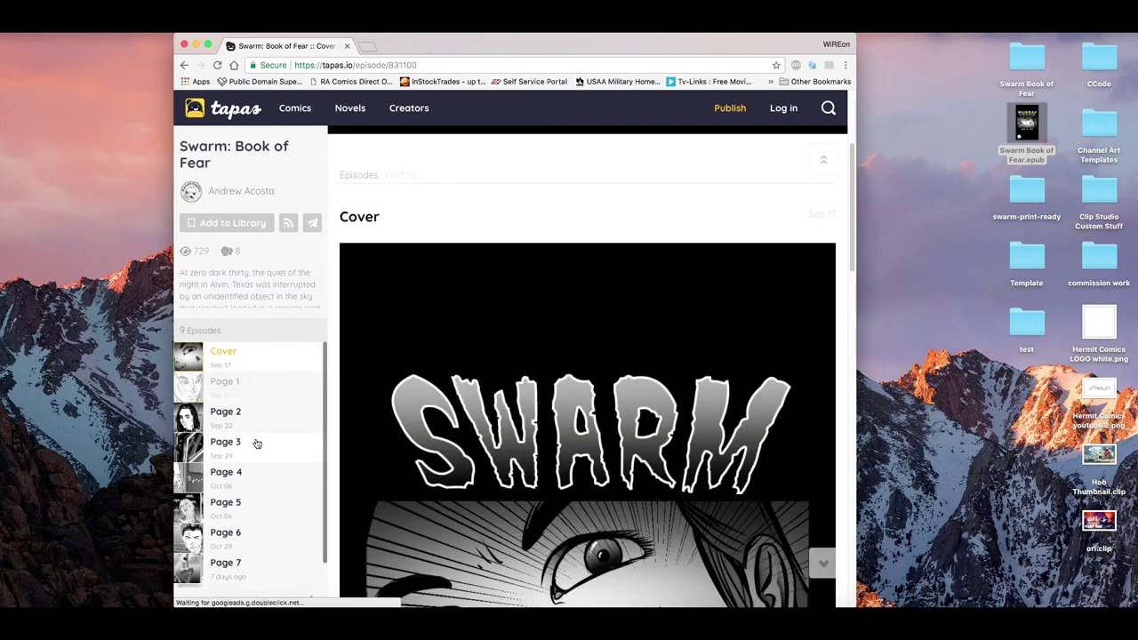
{"action": "left_click_drag", "start_coordinate": [852, 218], "coordinate": [851, 289]}
- View the Page 7 and Page 8 episodes through Page 8's last panel, and switch back to Clip Studio Paint
{"action": "left_click", "coordinate": [254, 572]}
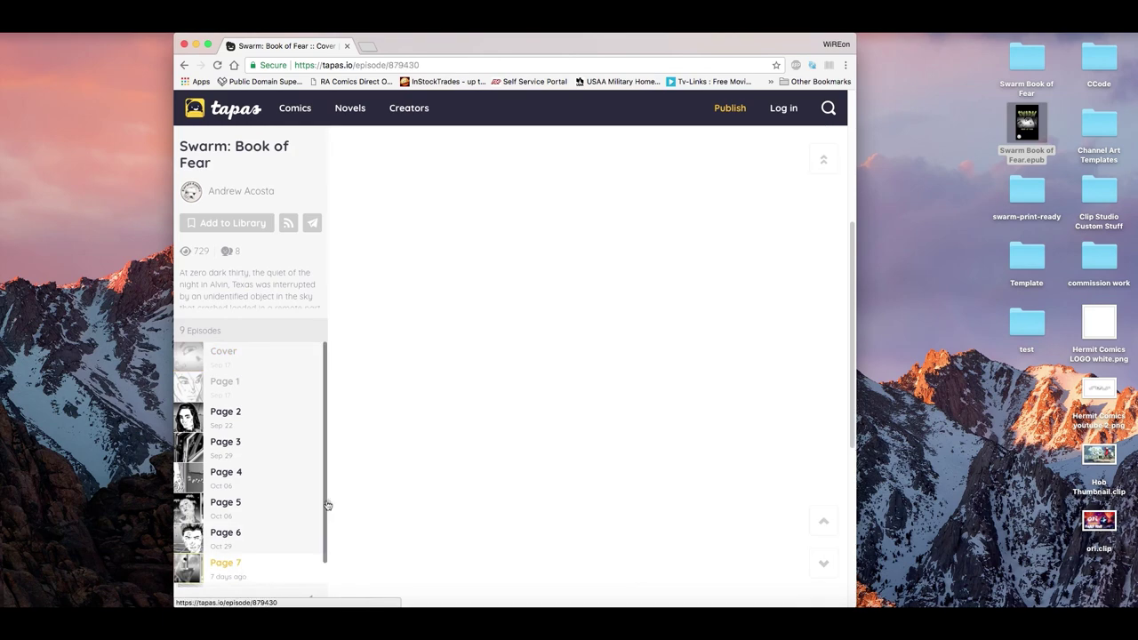
{"action": "left_click_drag", "start_coordinate": [325, 503], "coordinate": [327, 552]}
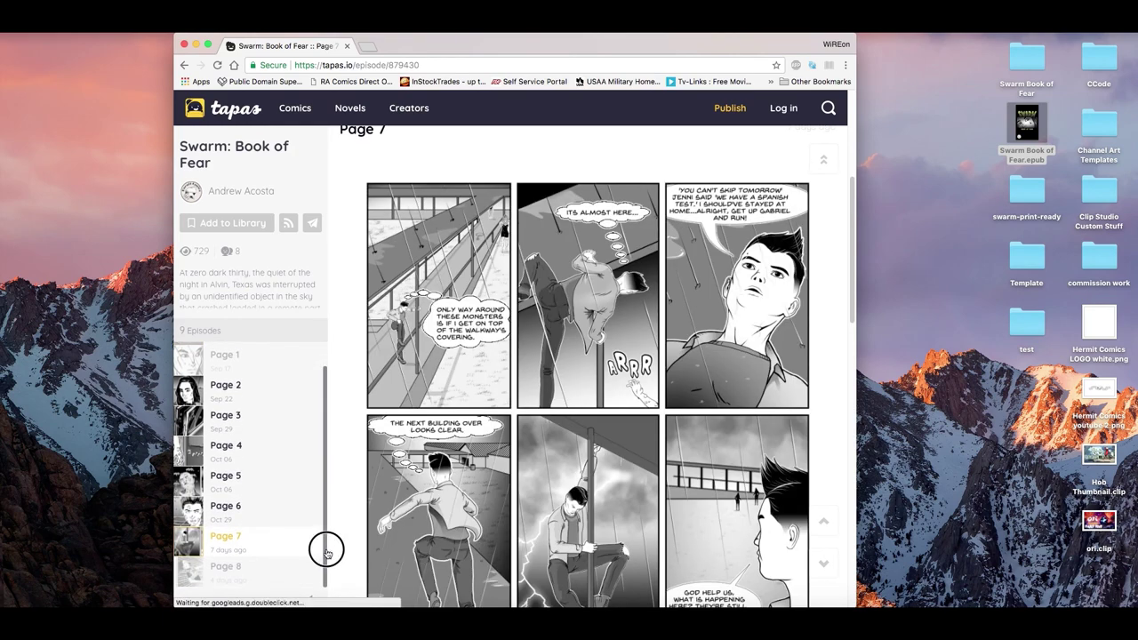
{"action": "left_click", "coordinate": [279, 587]}
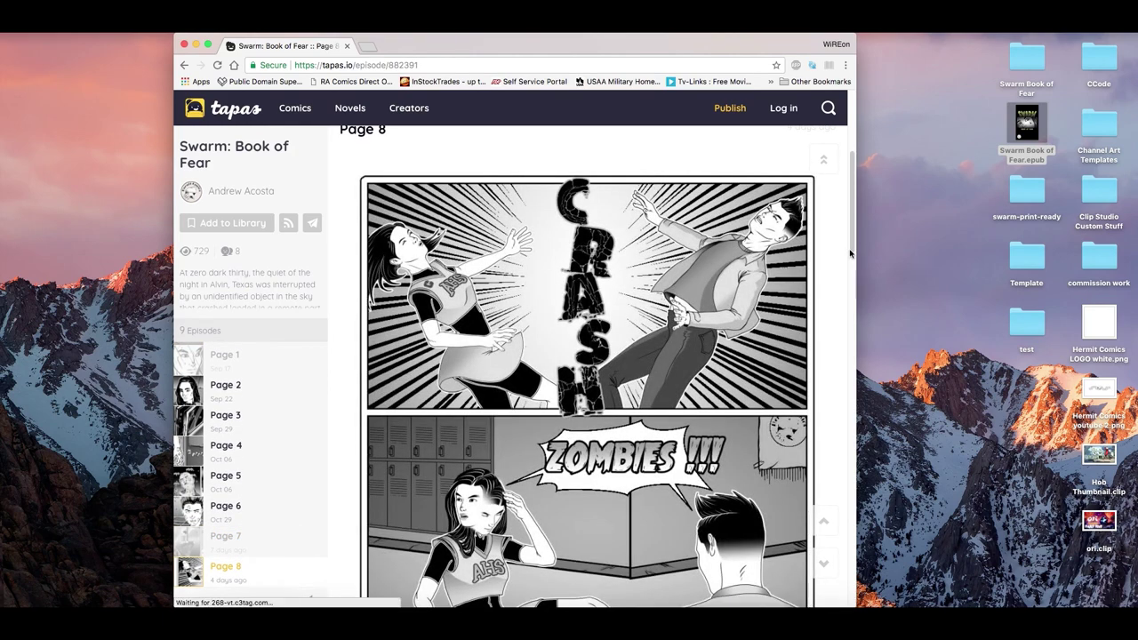
{"action": "left_click_drag", "start_coordinate": [850, 249], "coordinate": [851, 316]}
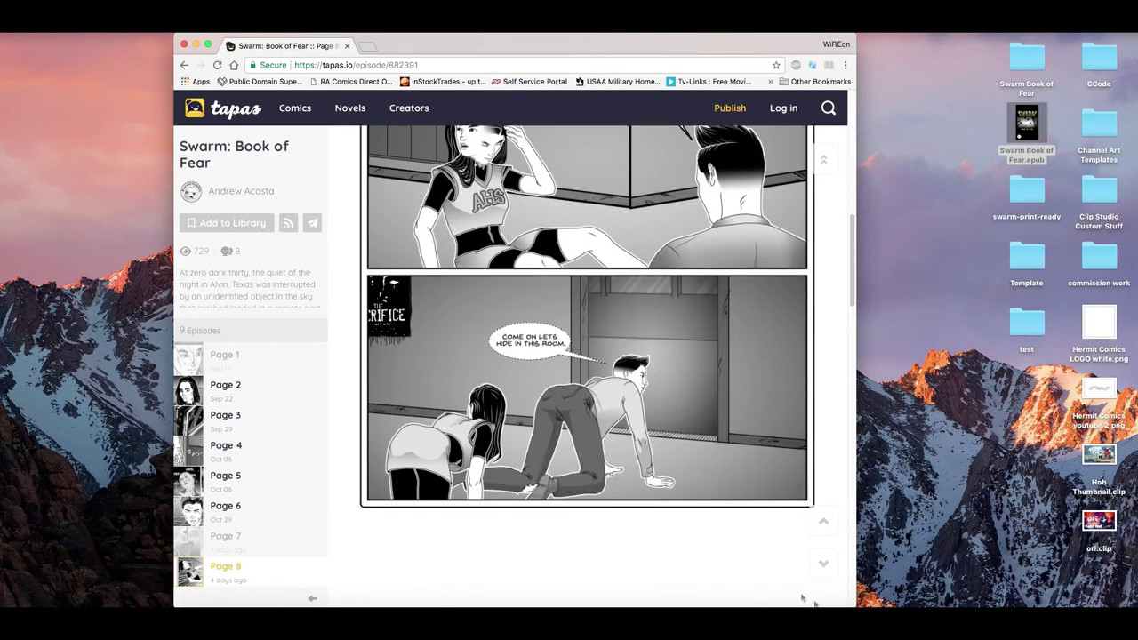
{"action": "left_click", "coordinate": [813, 598]}
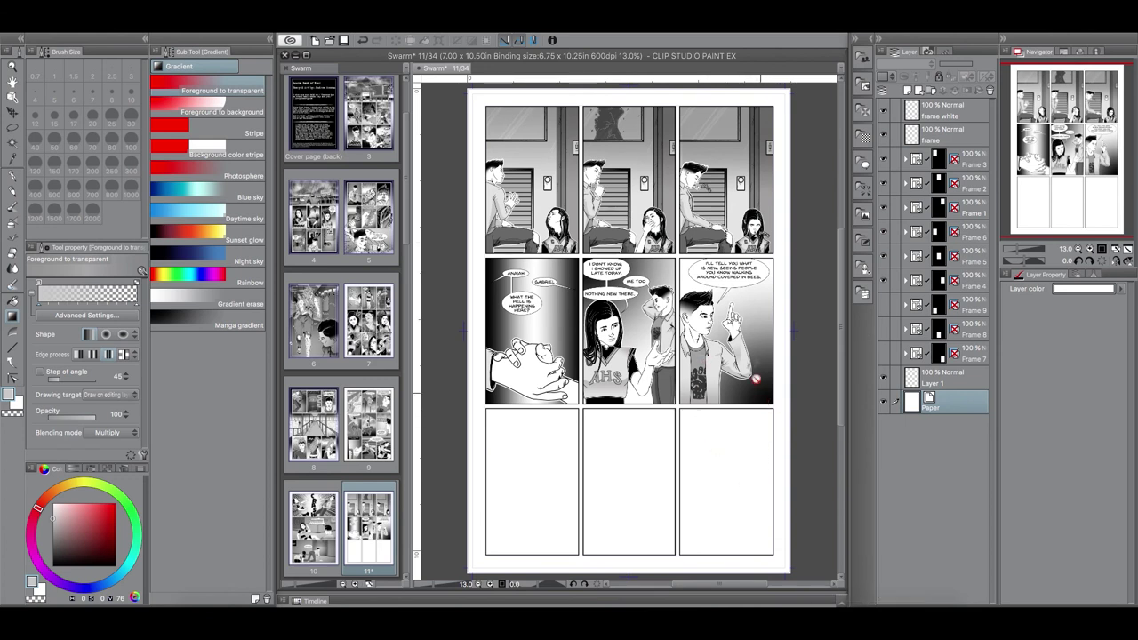